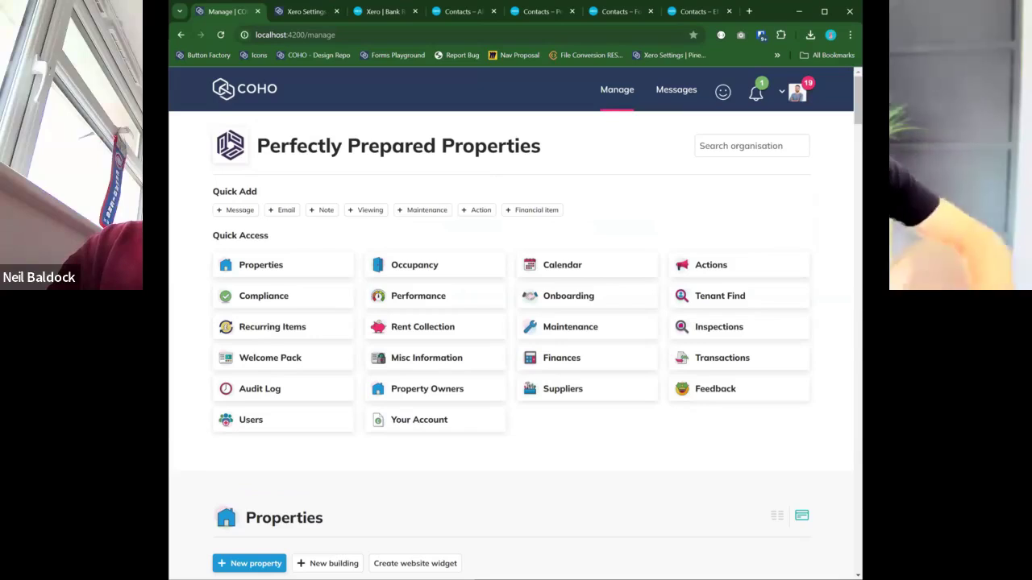
# Check the connected bank accounts details, then review the possible rent payments.
pyautogui.scroll(-2, 733, 362)
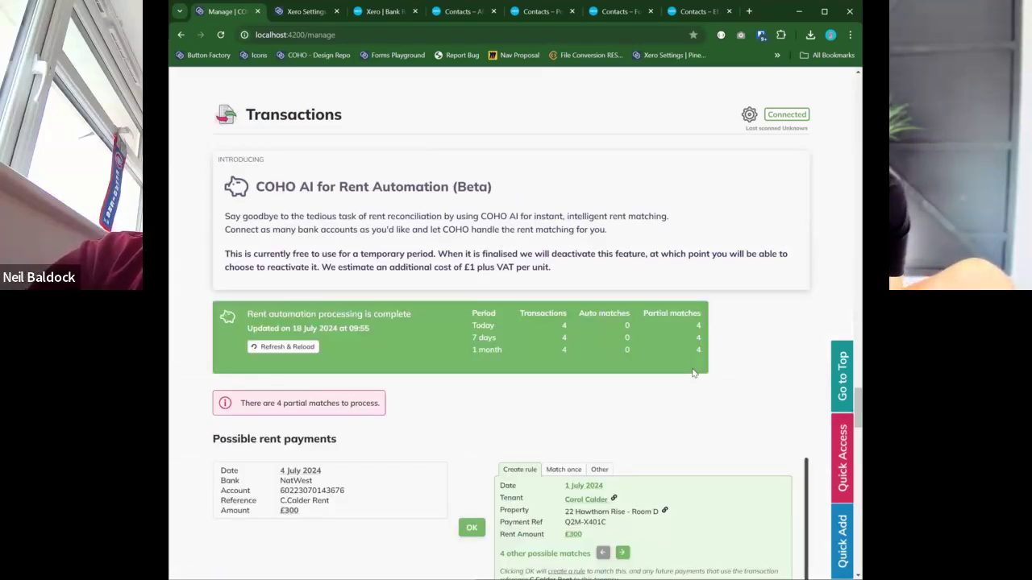
pyautogui.click(747, 117)
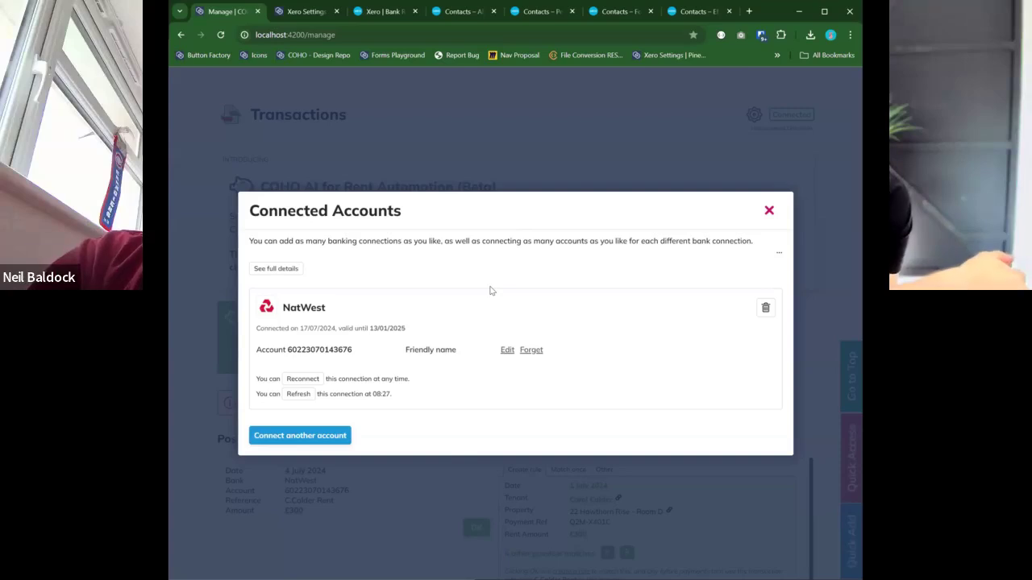
pyautogui.click(769, 210)
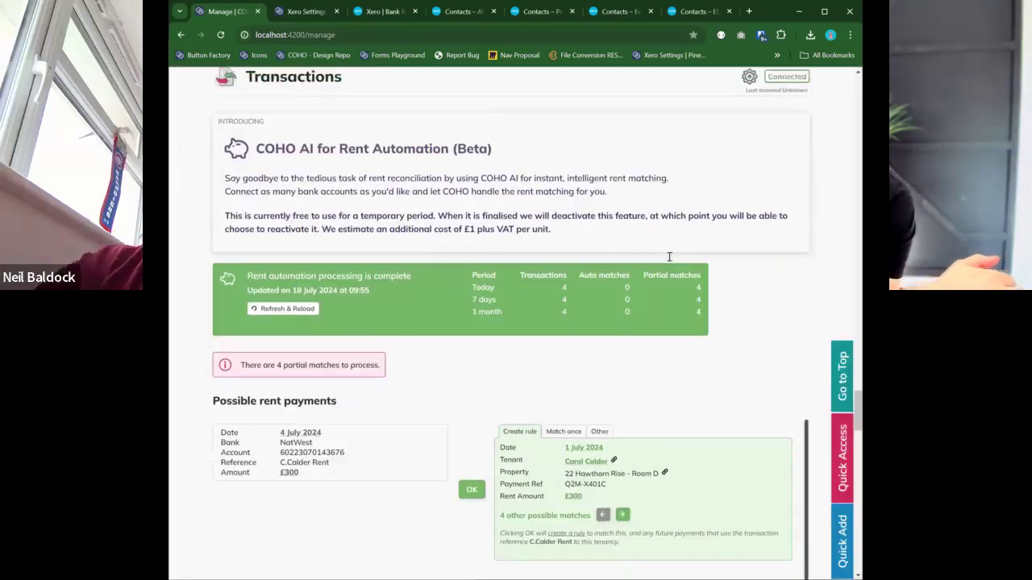
pyautogui.scroll(-3, 603, 274)
pyautogui.scroll(-3, 498, 287)
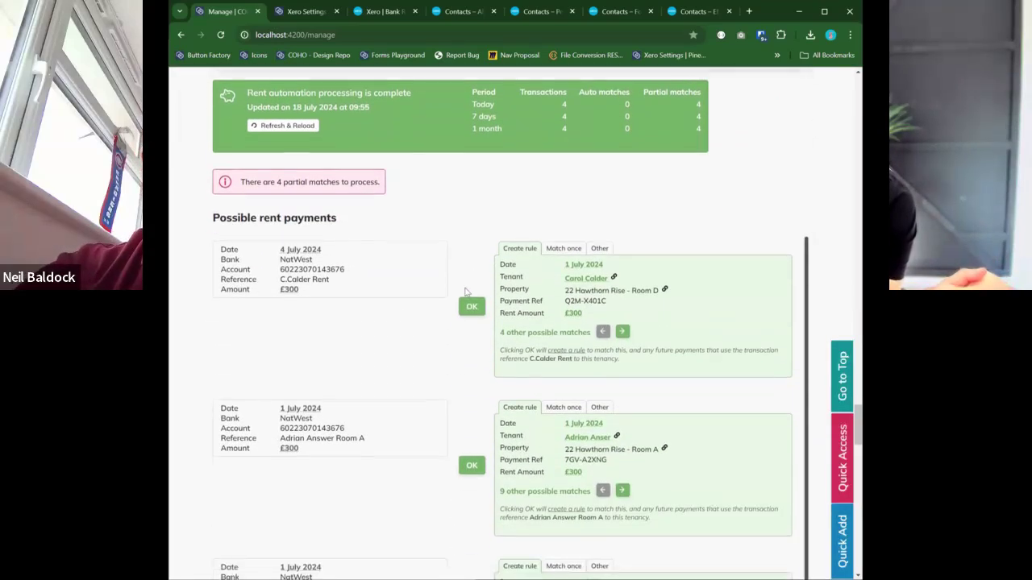
pyautogui.scroll(2, 392, 344)
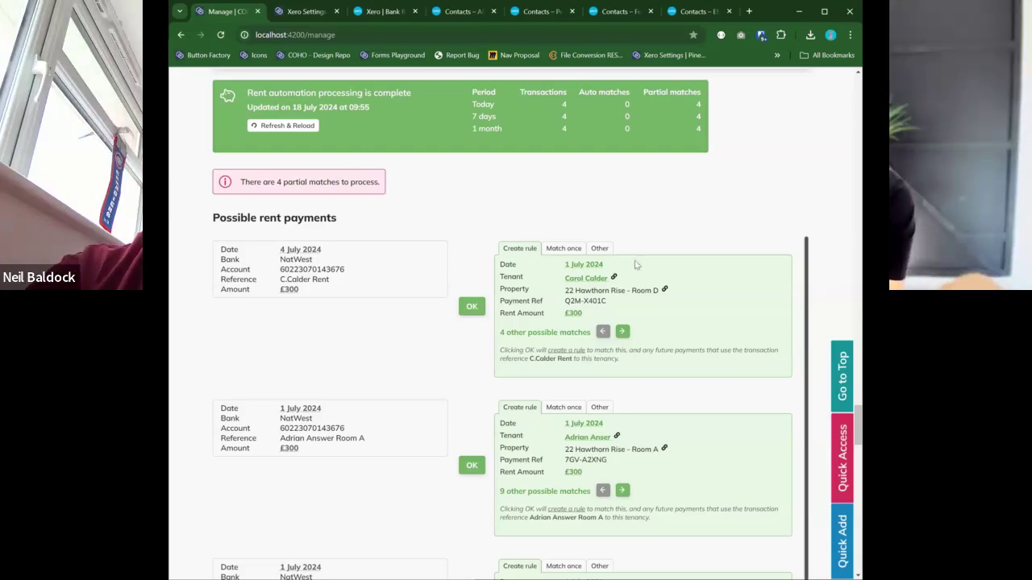
pyautogui.scroll(-1, 382, 278)
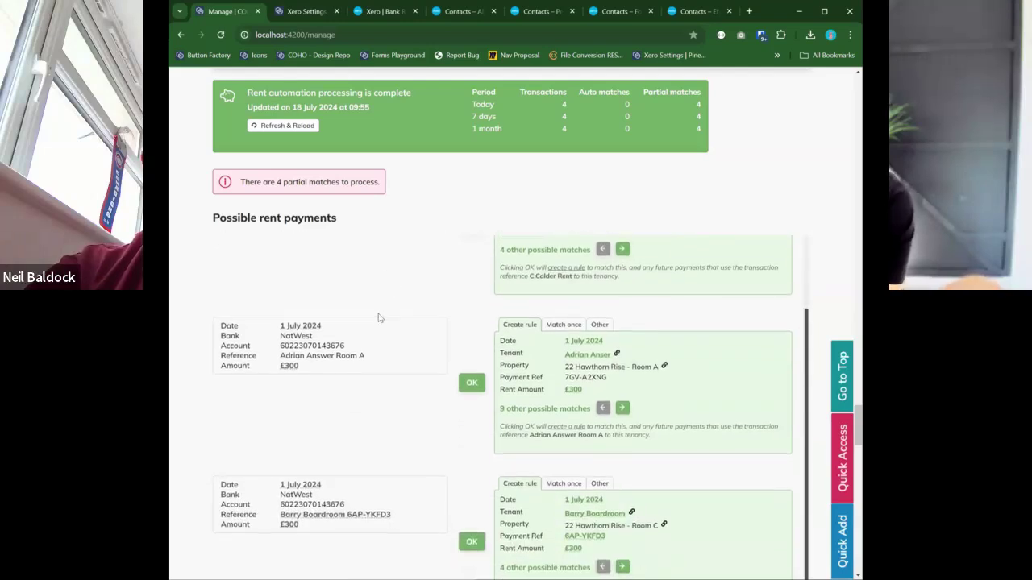
pyautogui.scroll(1, 379, 318)
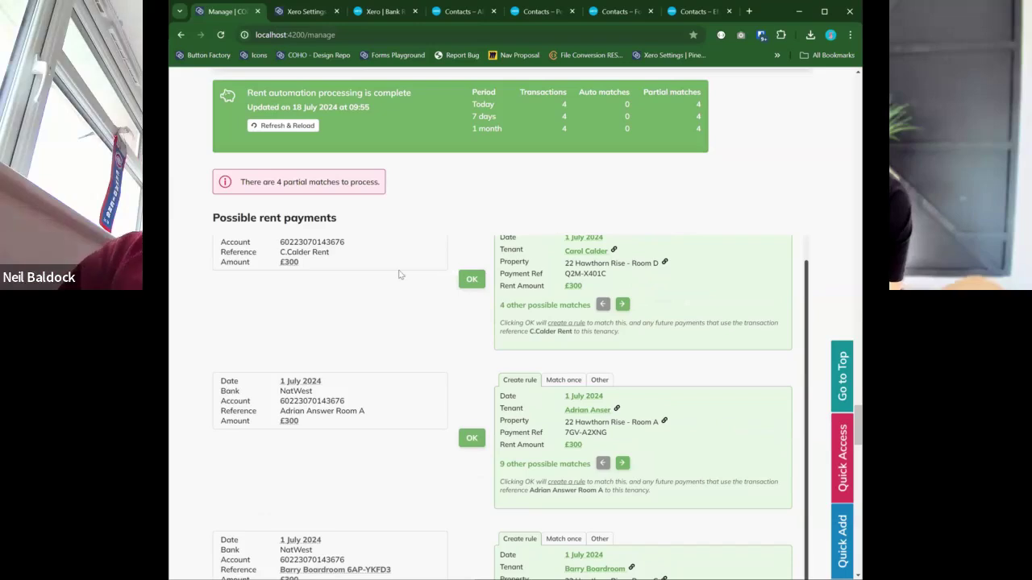
# Highlight the Room D and Room A payment references and the Room A tenant's name.
pyautogui.moveTo(607, 278); pyautogui.dragTo(569, 280)
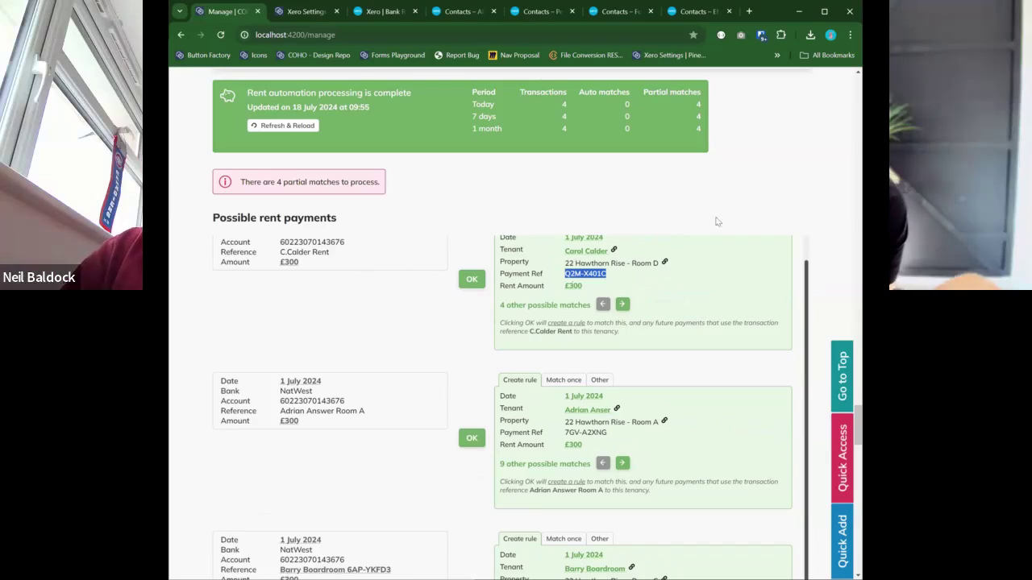
pyautogui.scroll(-2, 809, 202)
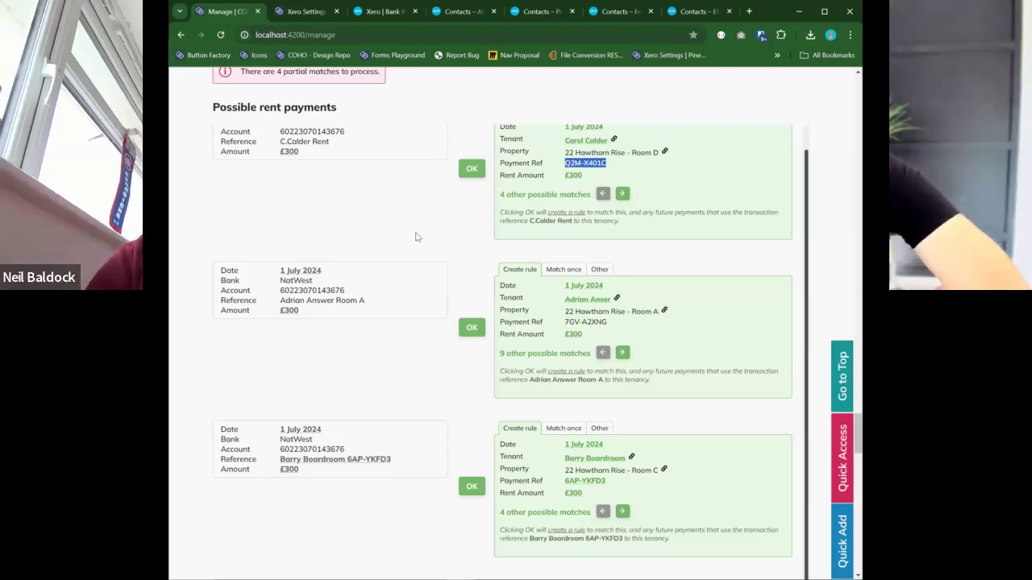
pyautogui.doubleClick(292, 299)
pyautogui.moveTo(328, 301); pyautogui.dragTo(331, 301)
pyautogui.moveTo(634, 299); pyautogui.dragTo(566, 301)
# Open the Room A tenancy in a new tab, view it, and return to Transactions.
pyautogui.rightClick(574, 301)
pyautogui.click(613, 309)
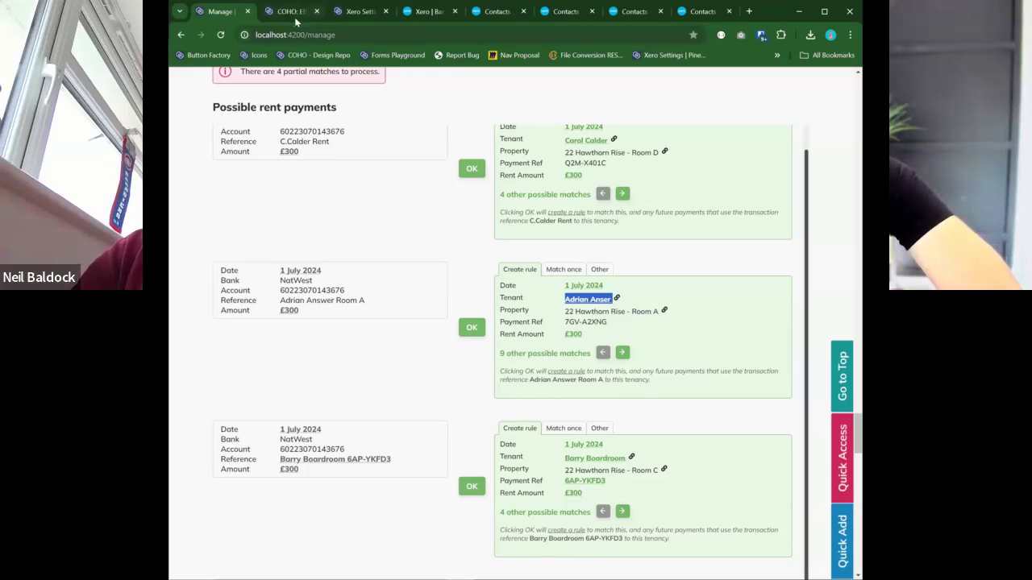
pyautogui.click(292, 15)
pyautogui.click(229, 12)
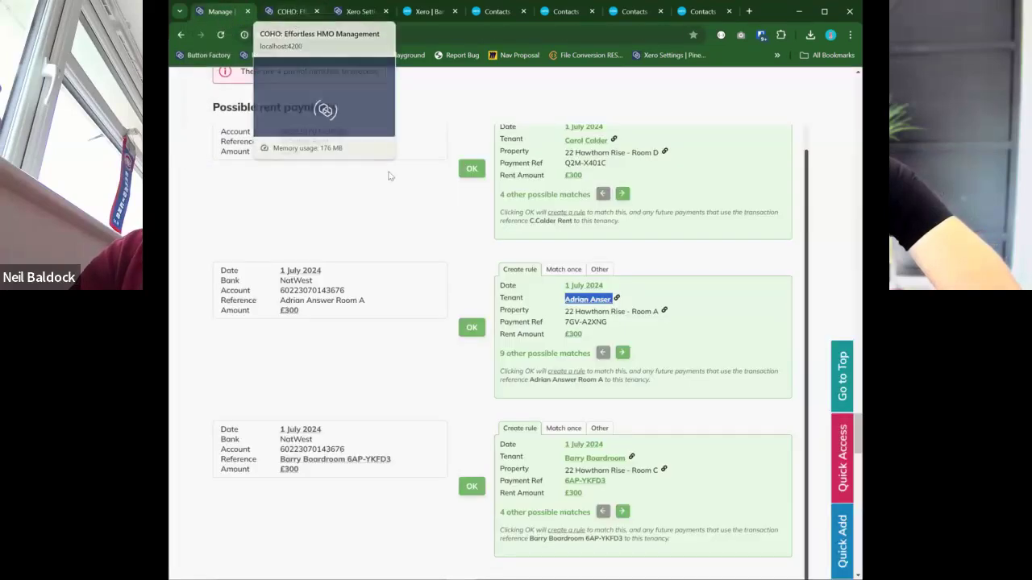
pyautogui.scroll(-1, 408, 224)
pyautogui.click(289, 11)
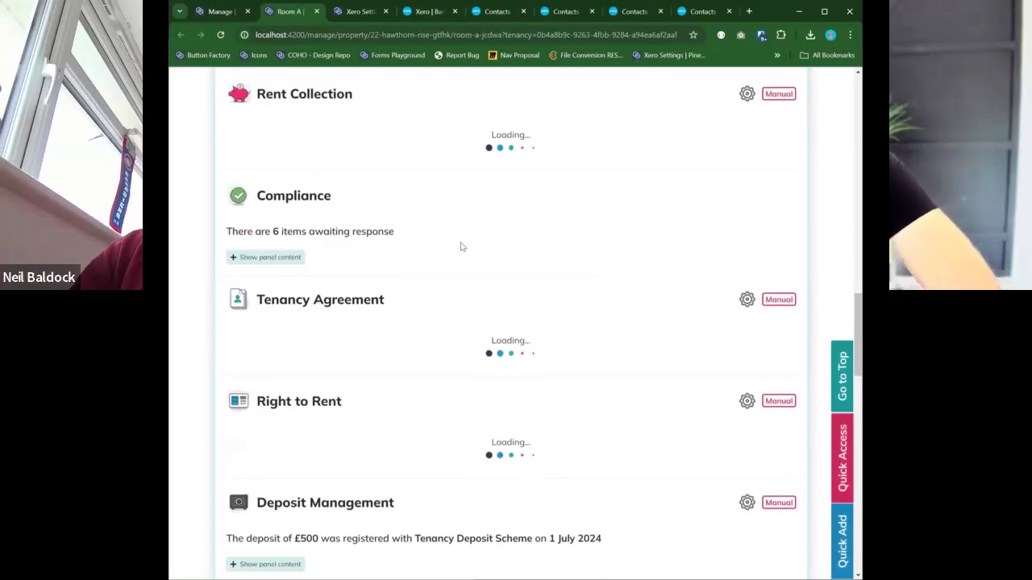
pyautogui.scroll(-2, 465, 250)
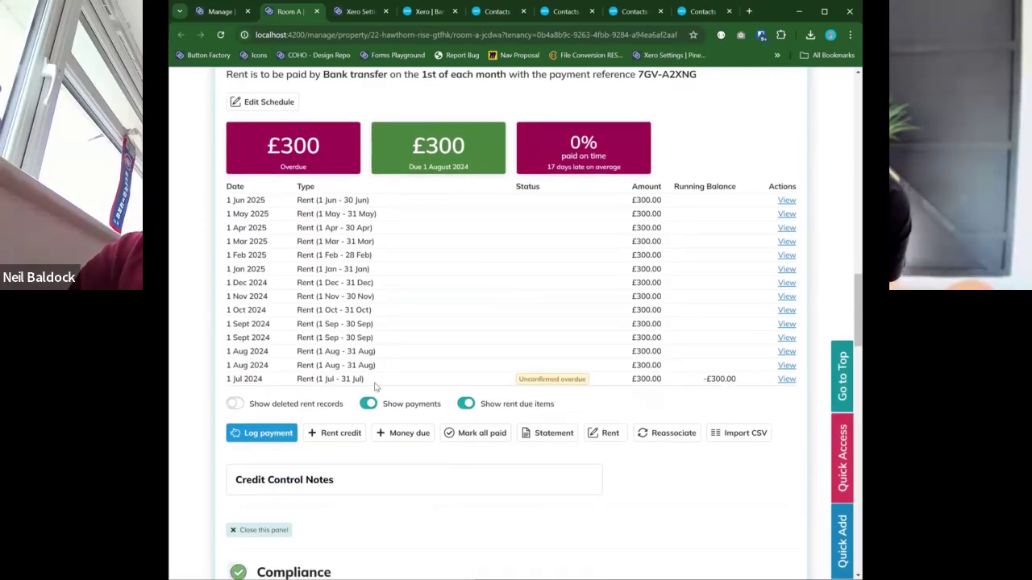
pyautogui.moveTo(657, 379); pyautogui.dragTo(475, 380)
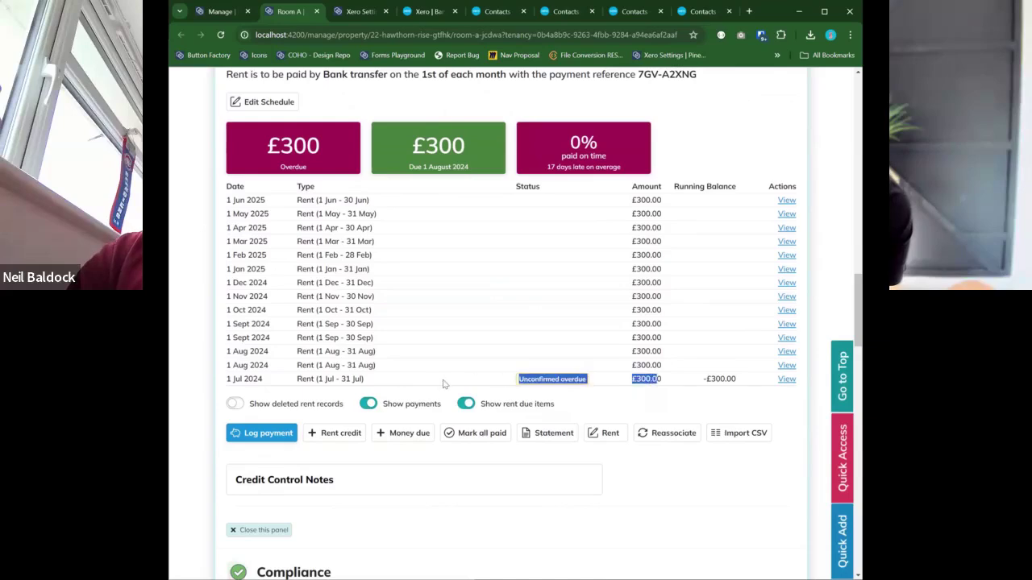
pyautogui.click(219, 16)
pyautogui.click(395, 306)
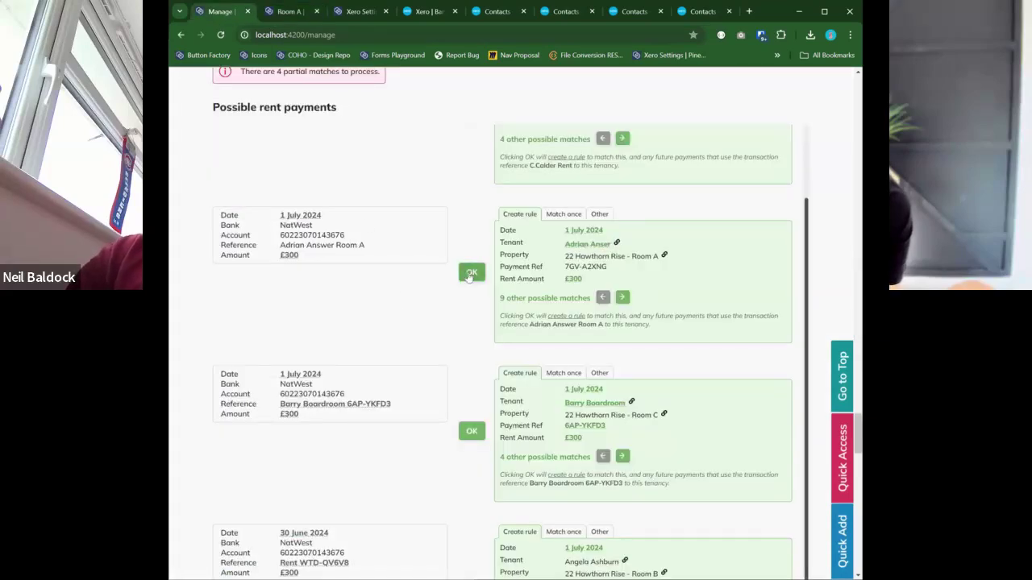
# Confirm the Room A and Room C rent payment matches.
pyautogui.click(471, 273)
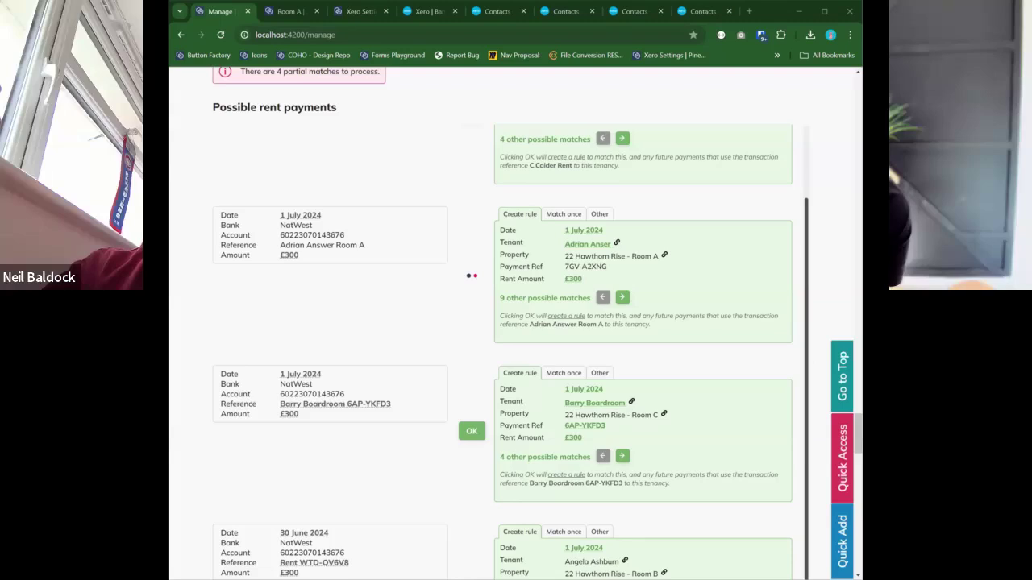
pyautogui.scroll(-5, 375, 309)
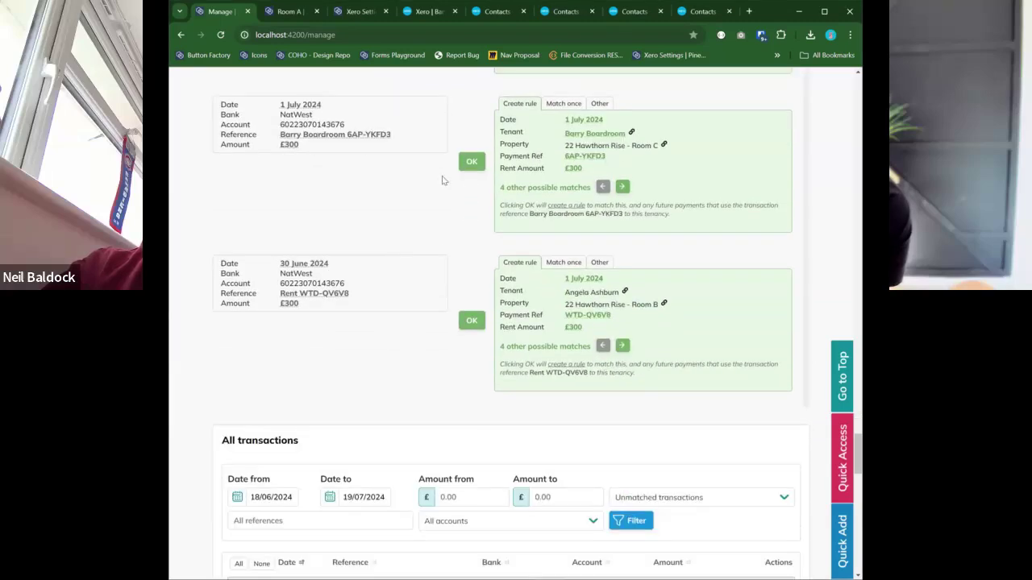
pyautogui.scroll(3, 435, 171)
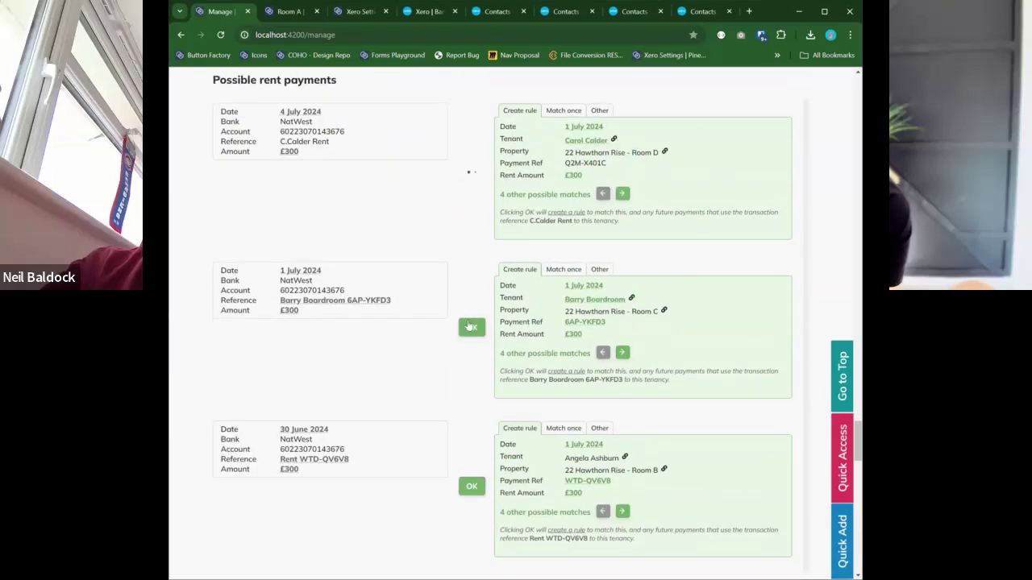
pyautogui.click(471, 327)
pyautogui.scroll(-1, 388, 340)
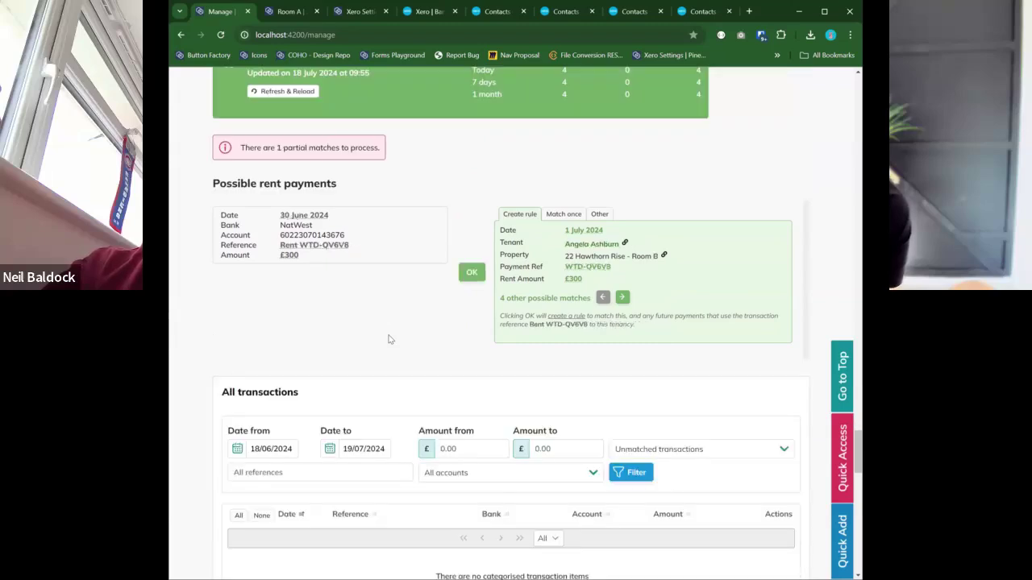
pyautogui.scroll(-2, 388, 339)
# Filter All transactions to list the unmatched bank transactions.
pyautogui.click(631, 362)
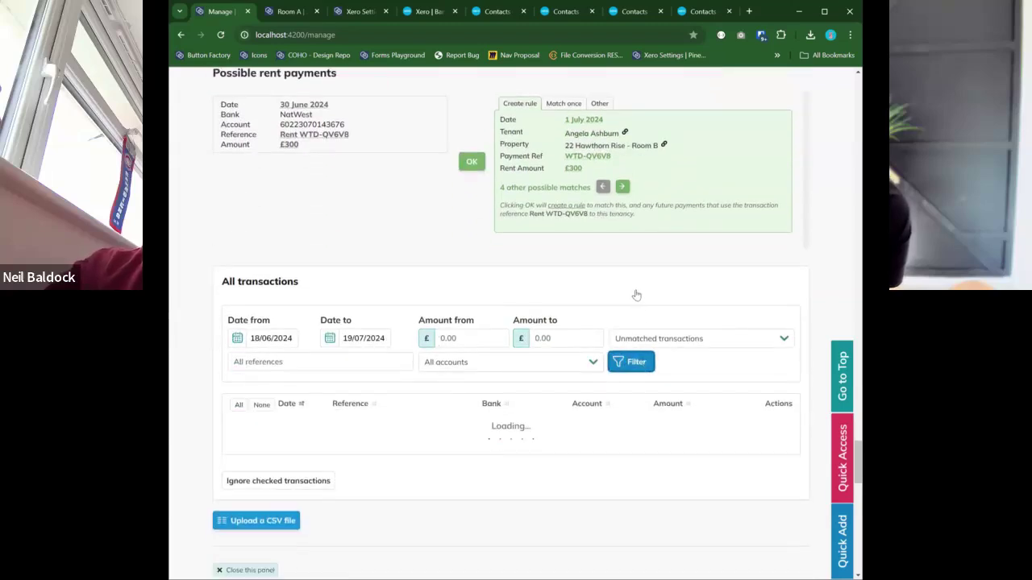
pyautogui.scroll(-1, 634, 307)
pyautogui.scroll(1, 638, 299)
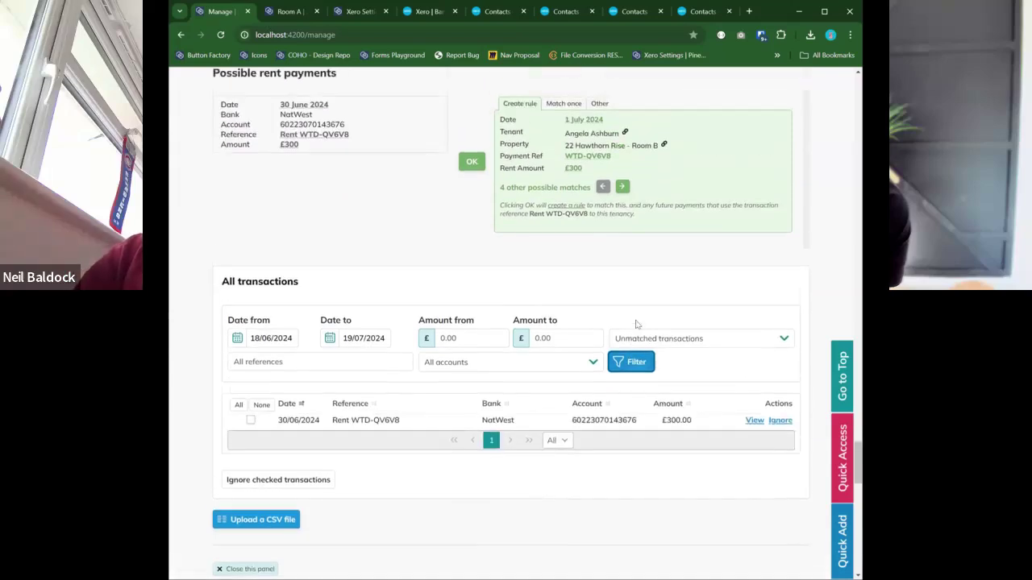
pyautogui.scroll(1, 635, 295)
pyautogui.scroll(-3, 263, 198)
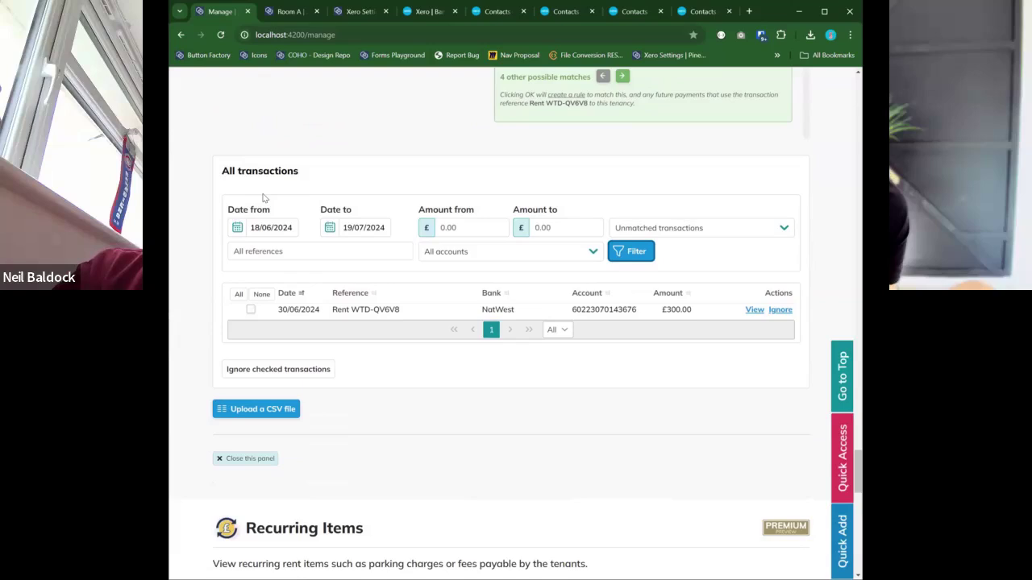
pyautogui.scroll(2, 361, 284)
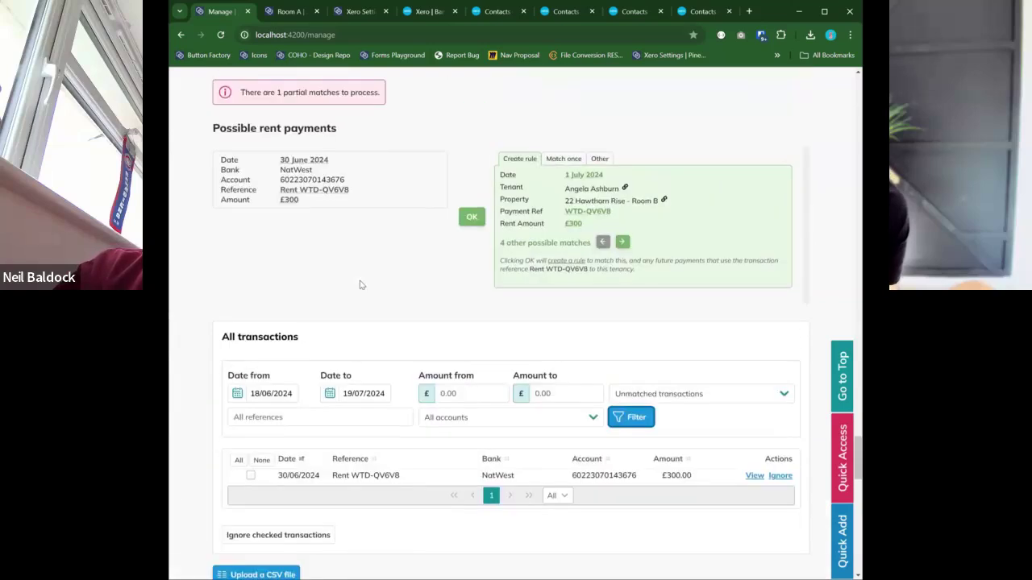
# Log the unmatched £300 transaction as rent against the Room B tenancy, found by searching 'qv'.
pyautogui.moveTo(645, 275); pyautogui.dragTo(396, 277)
pyautogui.click(405, 288)
pyautogui.scroll(-2, 698, 336)
pyautogui.click(755, 365)
pyautogui.scroll(-2, 484, 320)
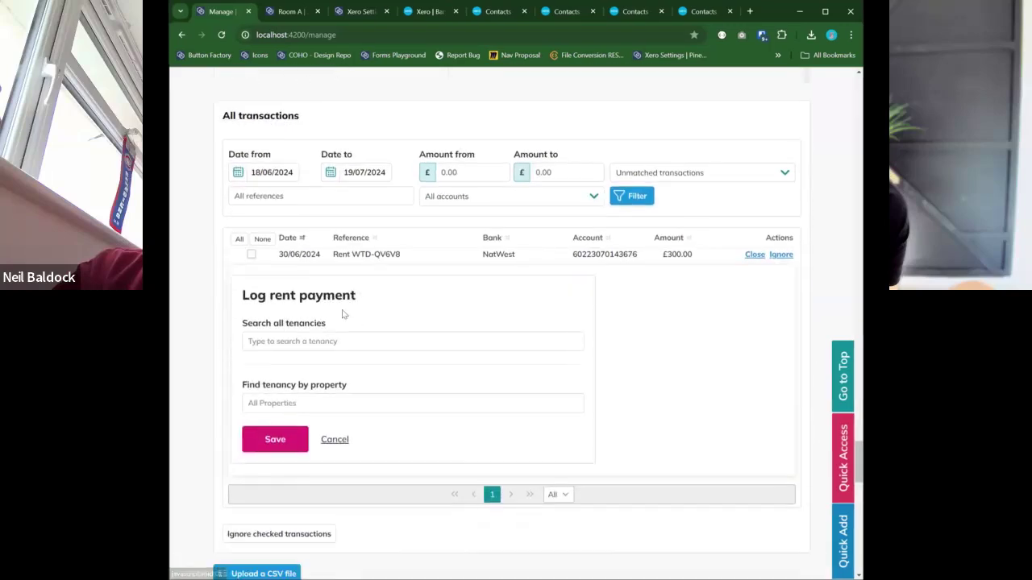
pyautogui.click(328, 342)
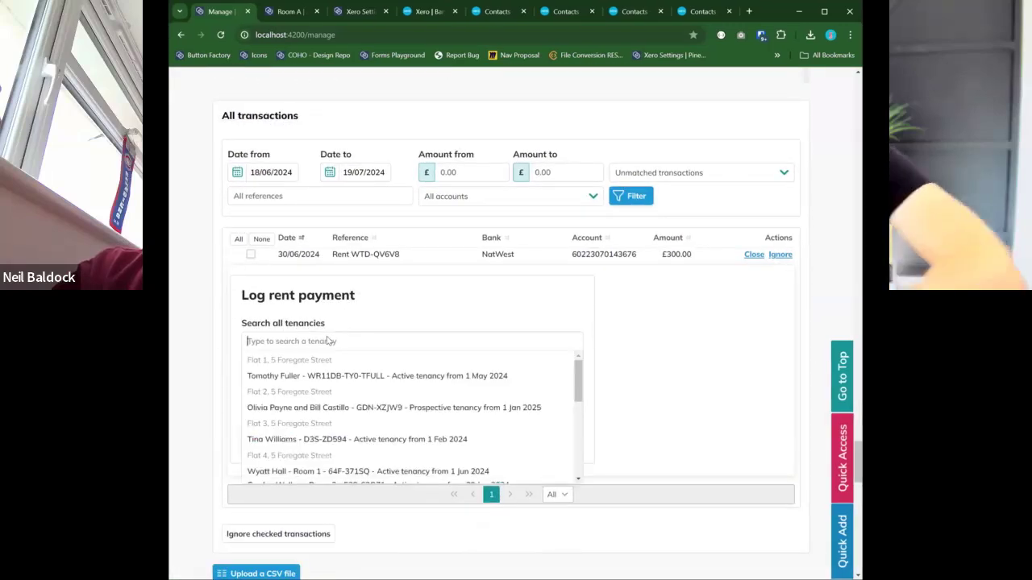
pyautogui.write('qv')
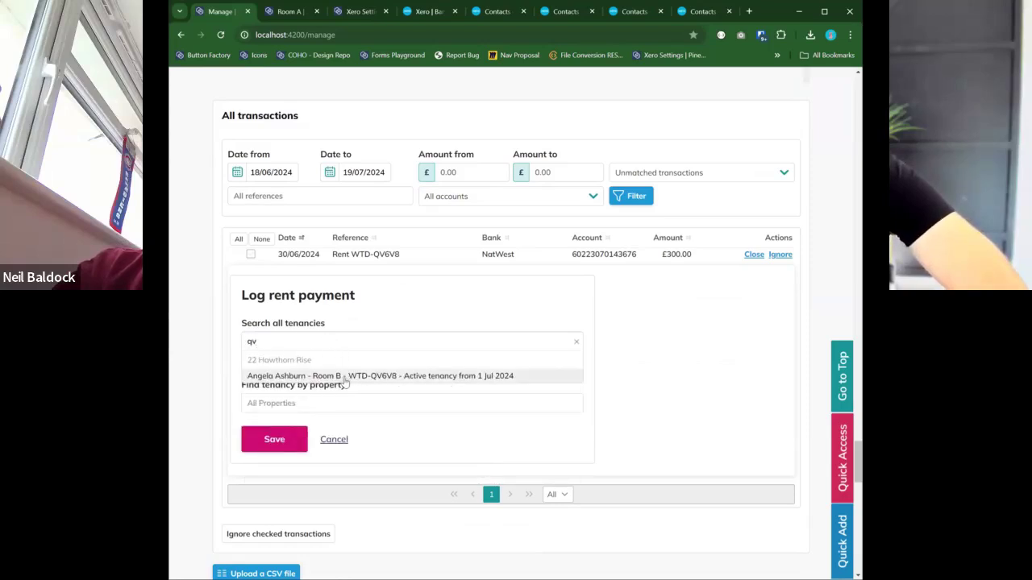
pyautogui.click(344, 381)
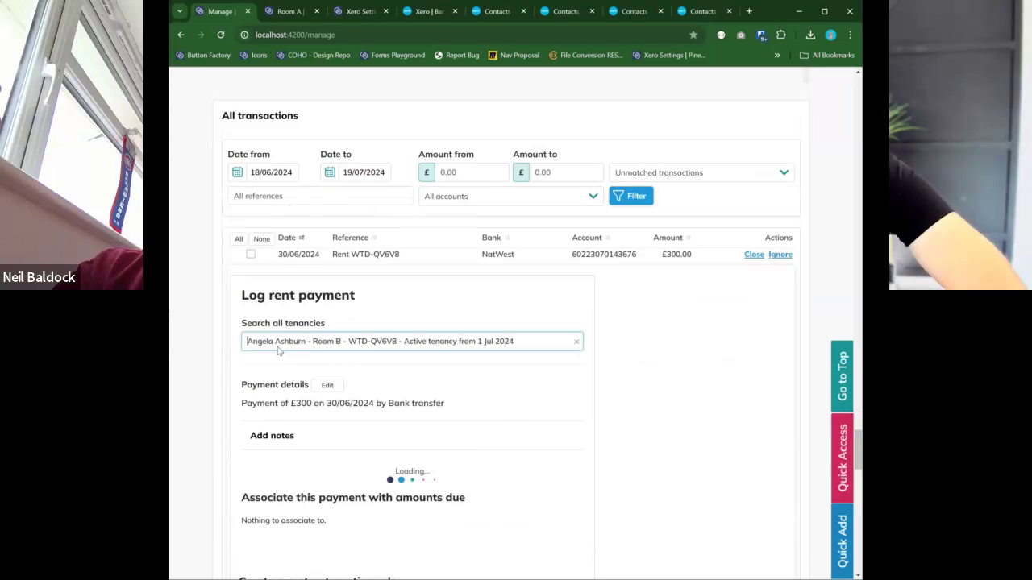
# Untick the 1 July 2024 amount and tick 'Create a rent automation rule'.
pyautogui.scroll(-3, 322, 351)
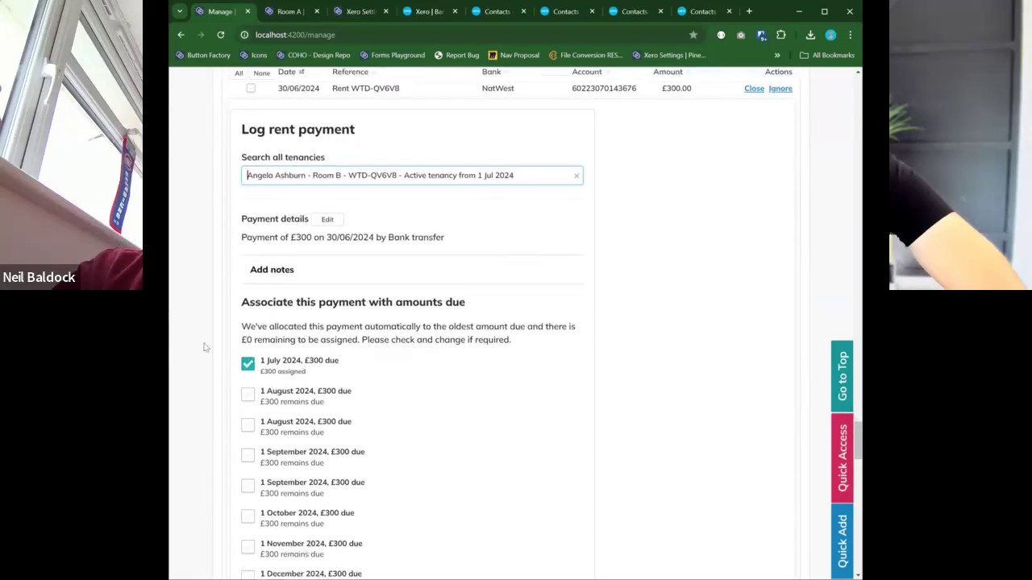
pyautogui.scroll(-3, 294, 506)
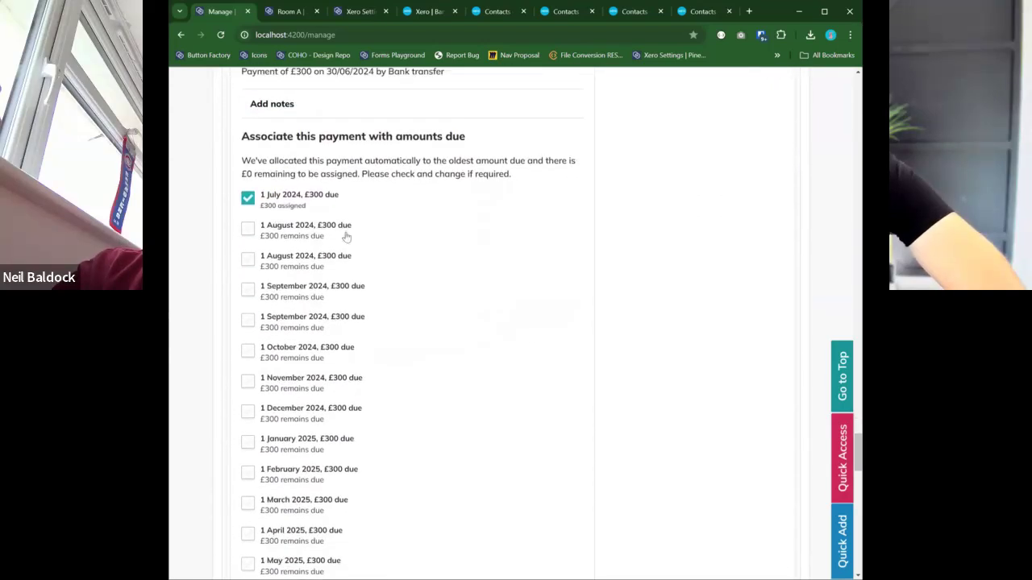
pyautogui.click(247, 199)
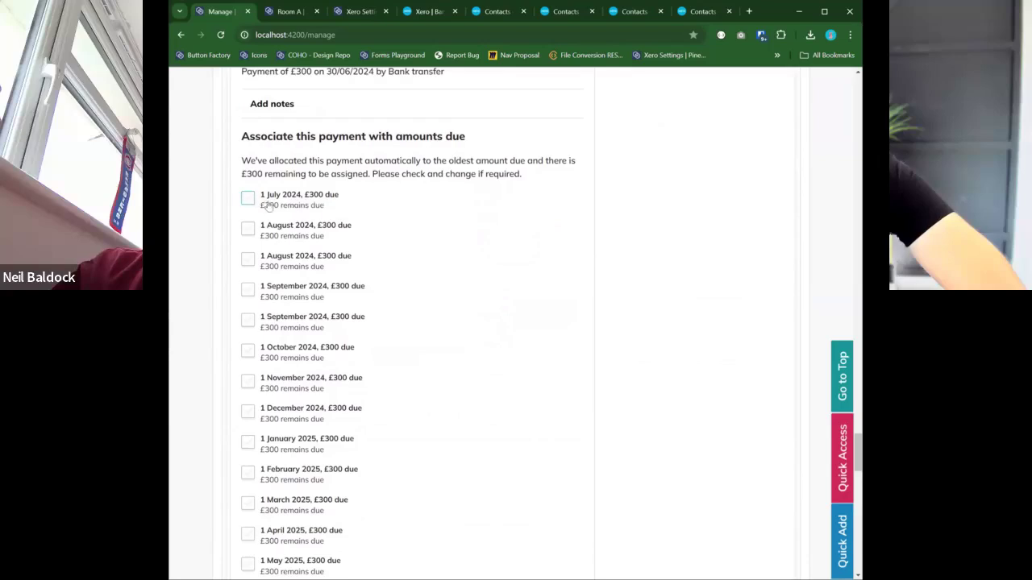
pyautogui.scroll(-4, 382, 258)
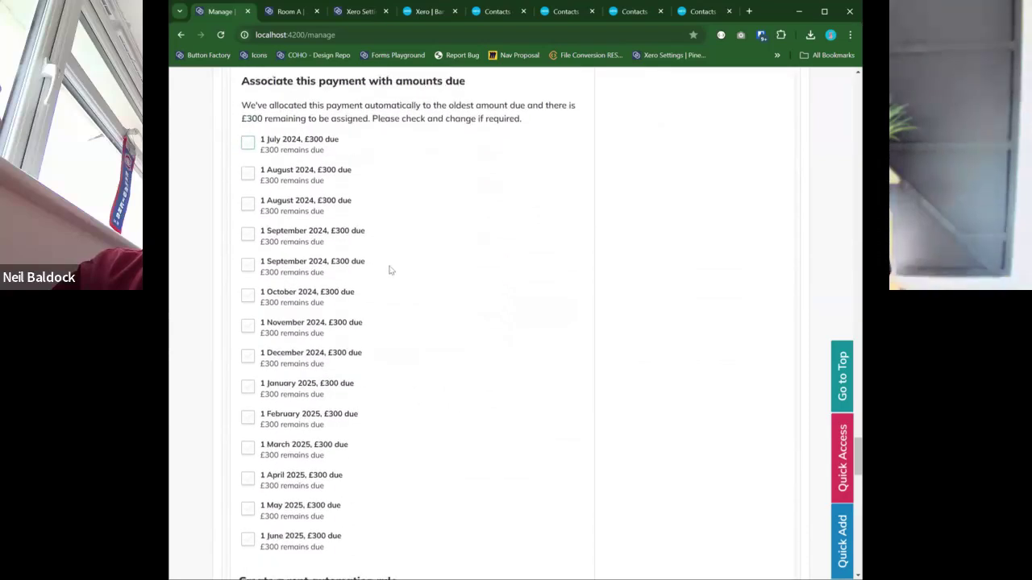
pyautogui.scroll(4, 322, 474)
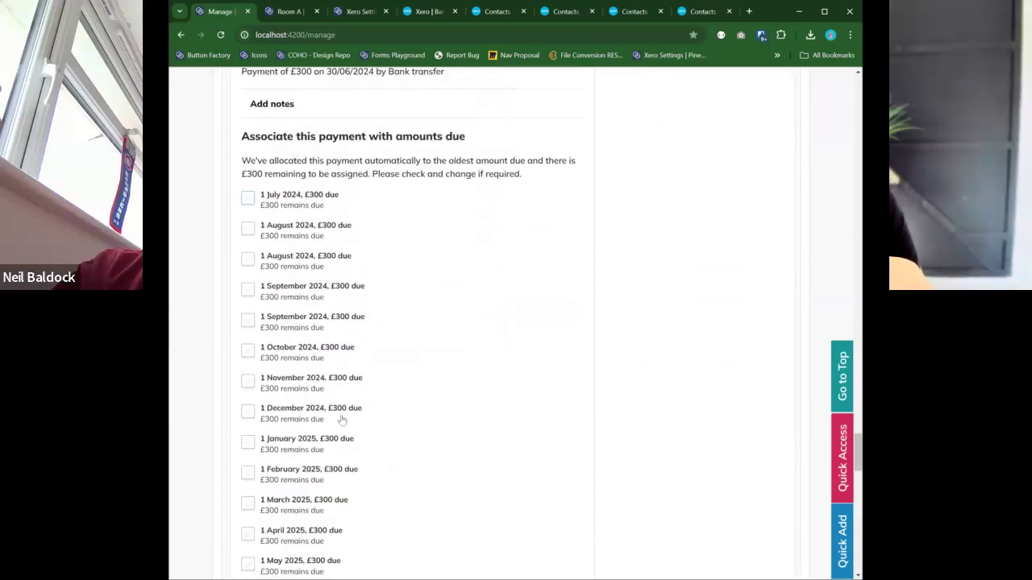
pyautogui.scroll(-5, 385, 341)
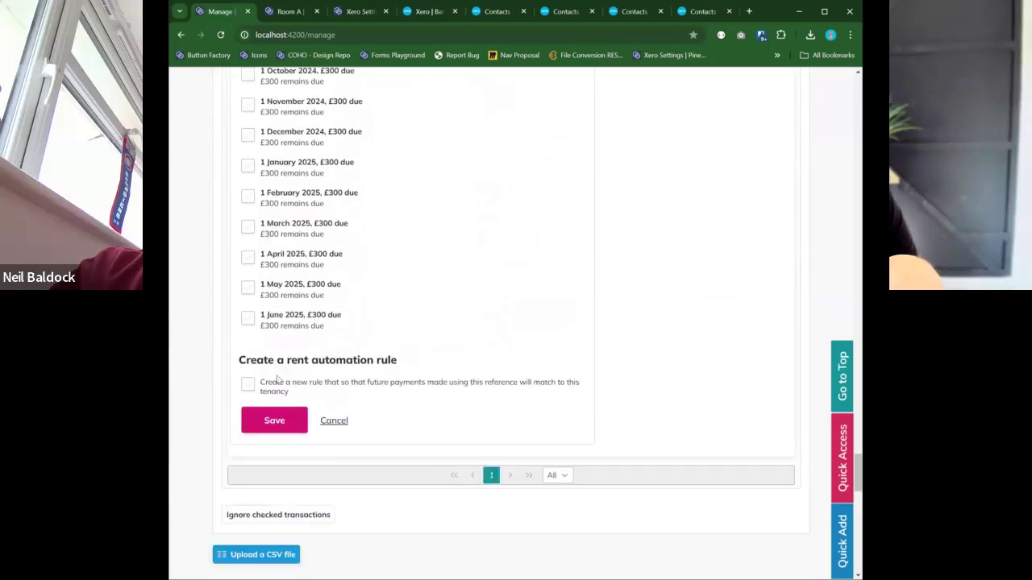
pyautogui.click(248, 385)
pyautogui.click(248, 385)
pyautogui.click(249, 386)
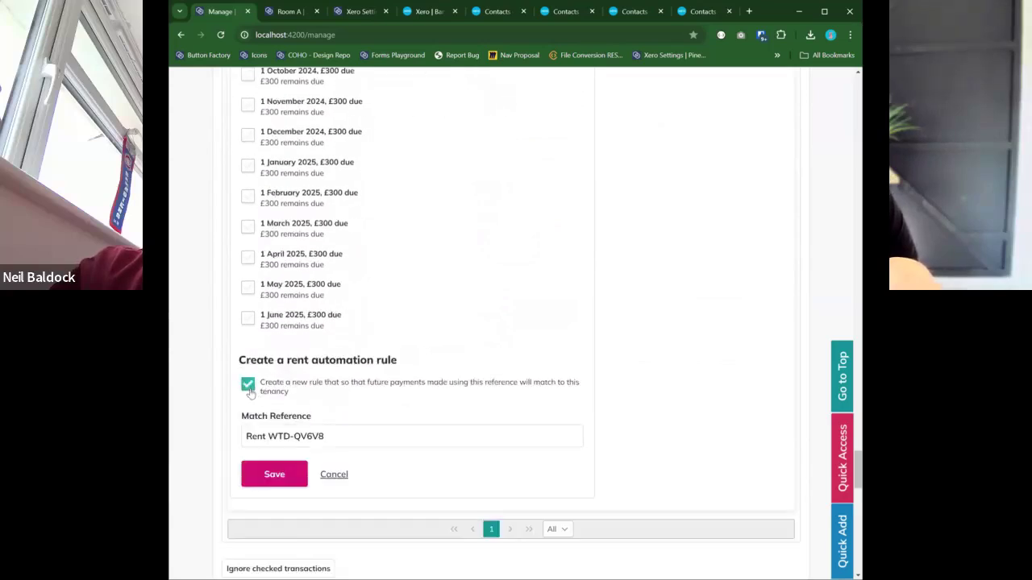
# Save the rent payment together with its automation rule.
pyautogui.scroll(-1, 250, 299)
pyautogui.moveTo(248, 306); pyautogui.dragTo(402, 312)
pyautogui.click(393, 342)
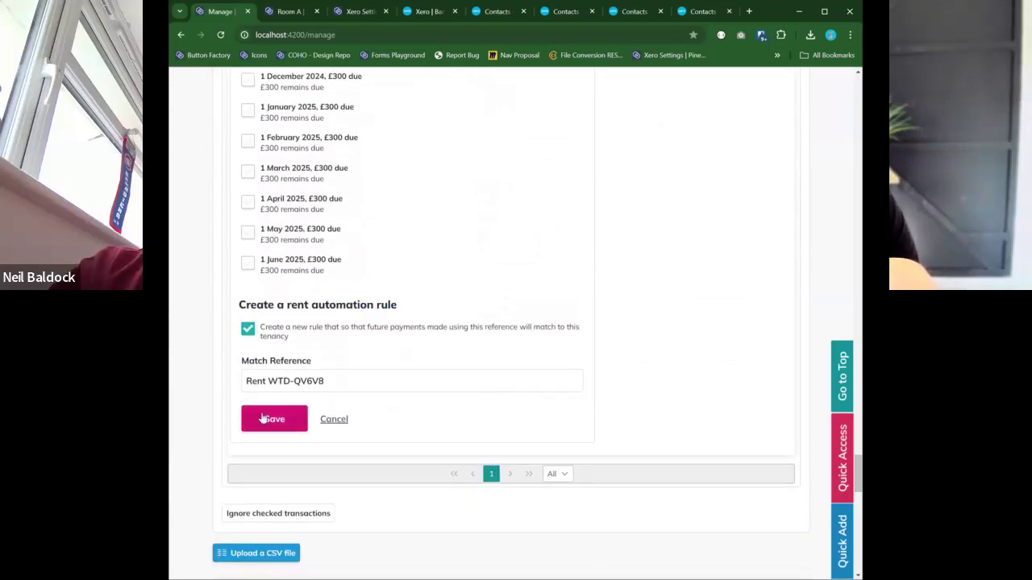
pyautogui.click(274, 419)
pyautogui.scroll(11, 564, 347)
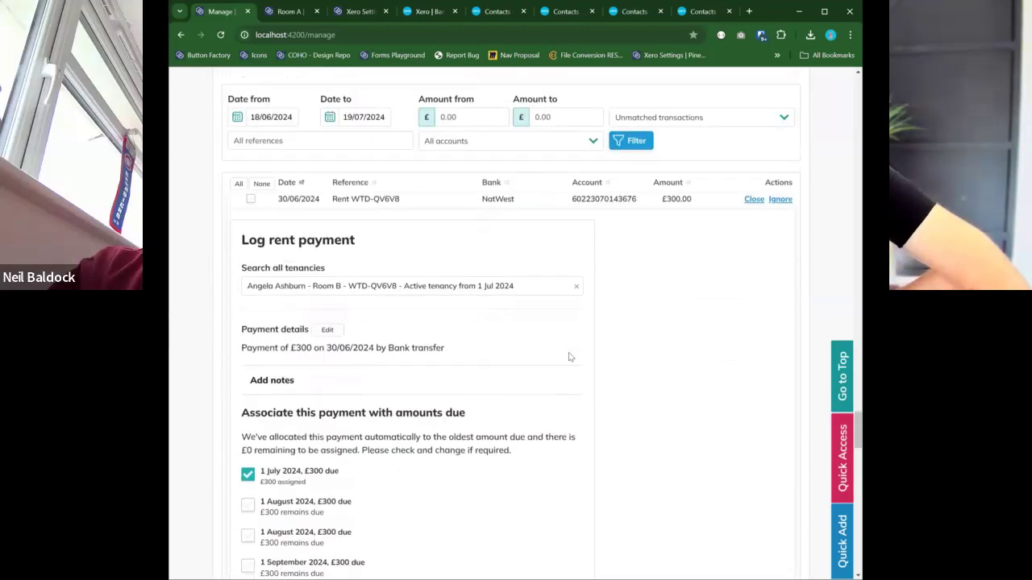
pyautogui.scroll(9, 562, 352)
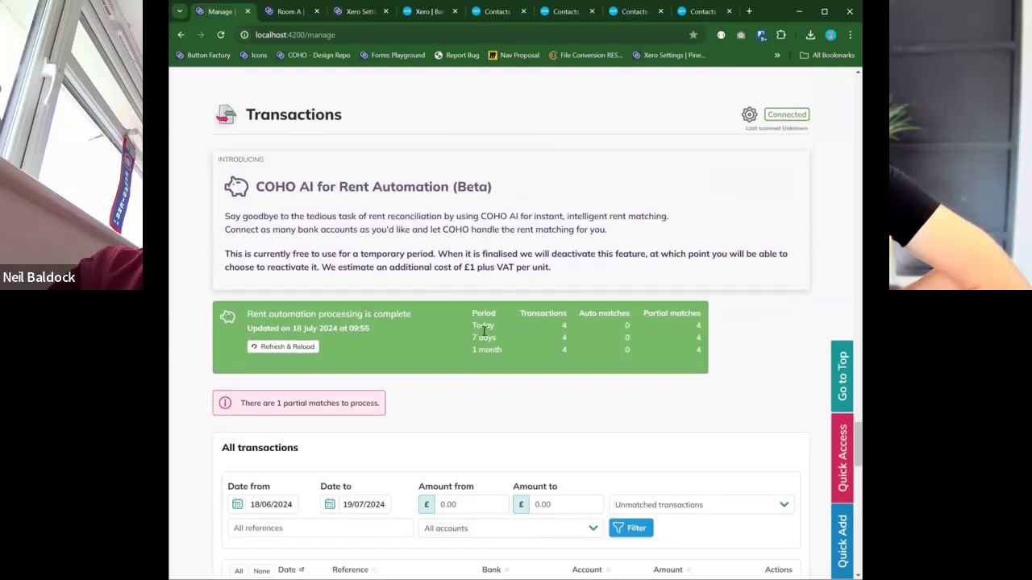
# Collapse All transactions and scroll to Rent Collection showing £2,600 overdue.
pyautogui.scroll(-2, 485, 328)
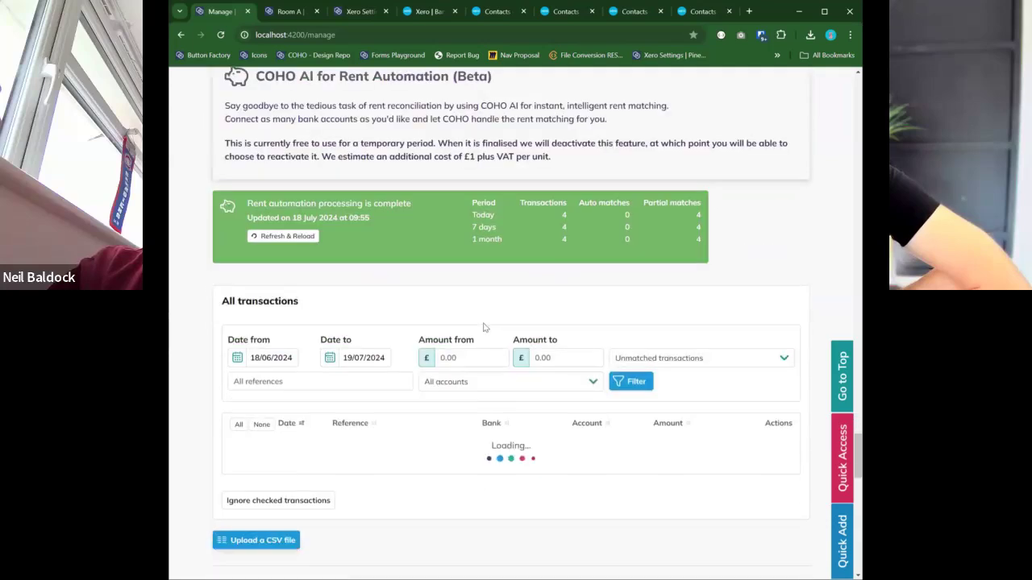
pyautogui.click(440, 312)
pyautogui.scroll(1, 449, 355)
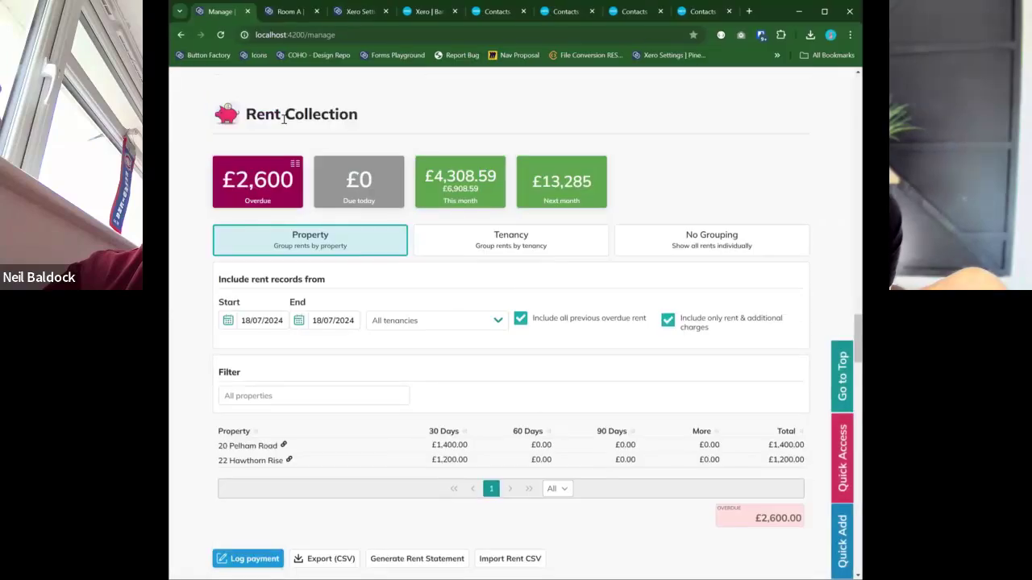
pyautogui.scroll(-2, 329, 389)
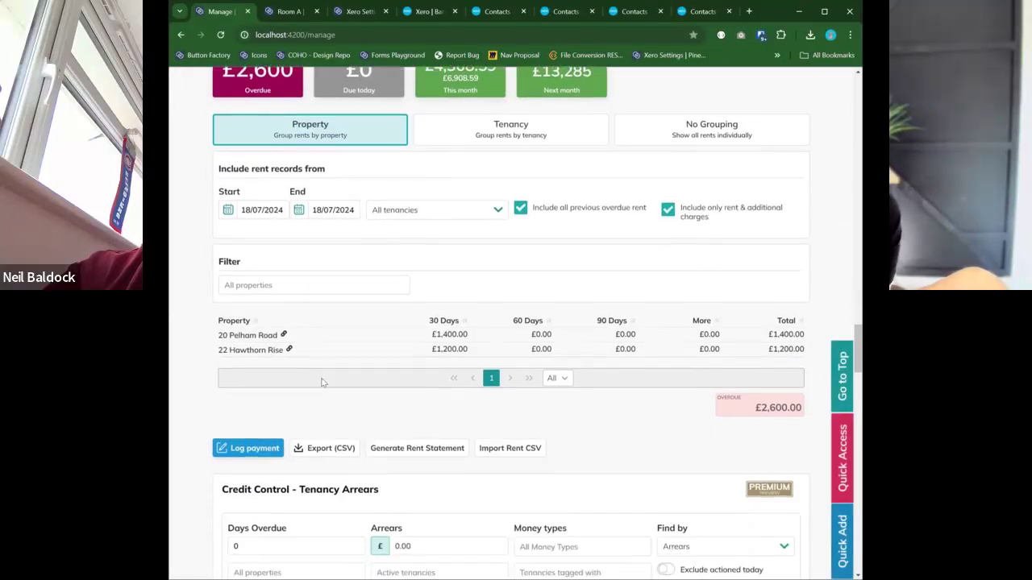
pyautogui.scroll(1, 508, 339)
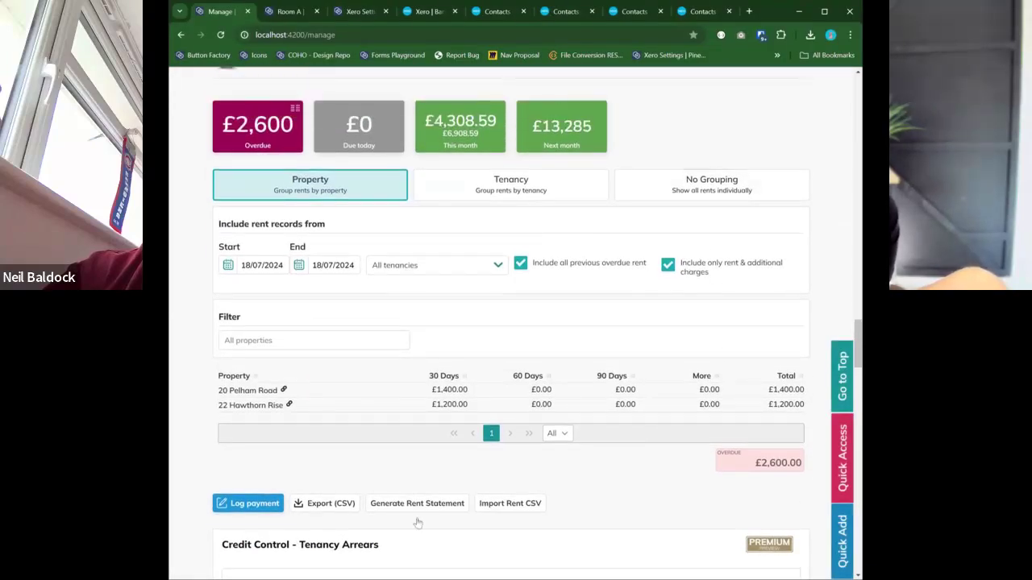
pyautogui.scroll(-1, 264, 391)
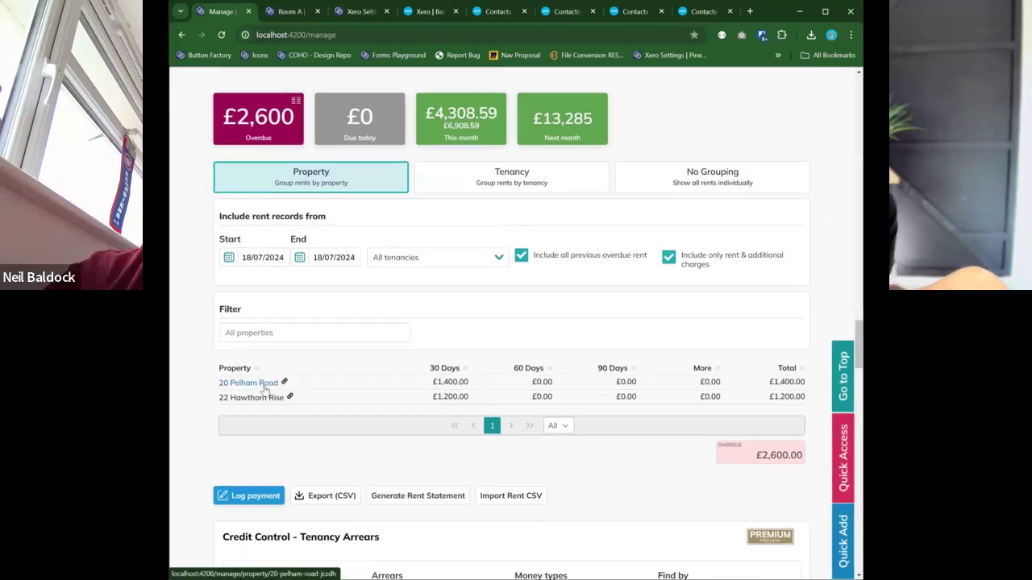
pyautogui.scroll(-4, 264, 390)
# Collapse and reopen the Tenancy Arrears panel to load the arrears.
pyautogui.click(339, 214)
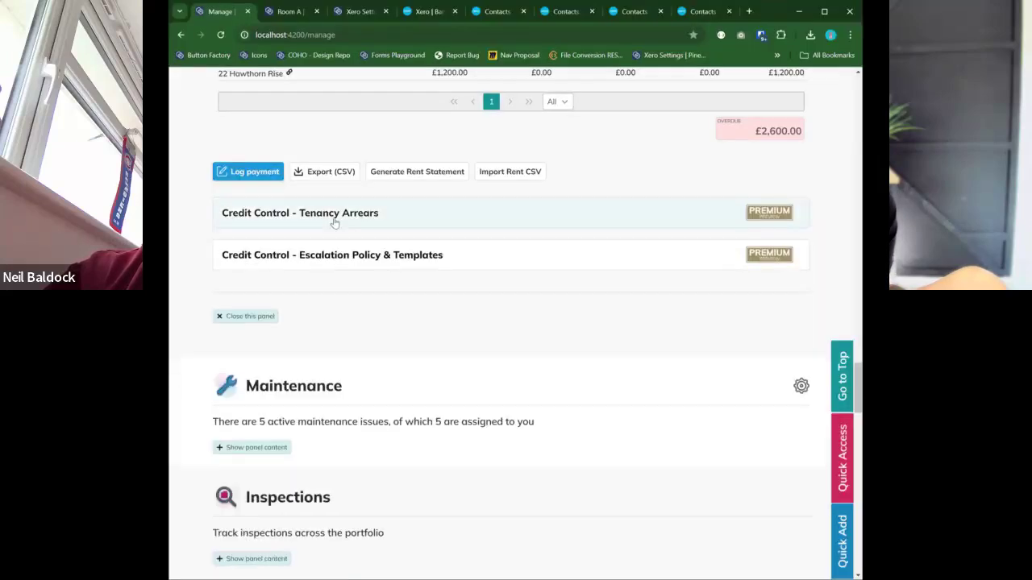
pyautogui.click(336, 218)
pyautogui.scroll(-1, 391, 335)
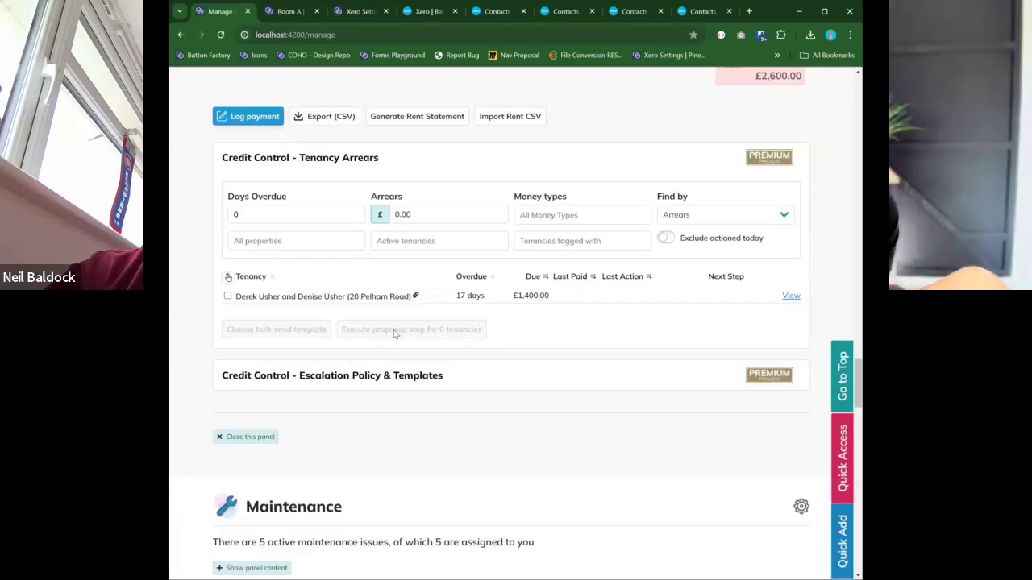
# Create the proposed escalation policy via 'Help me make a policy' and reload the templates.
pyautogui.click(539, 384)
pyautogui.scroll(-1, 564, 354)
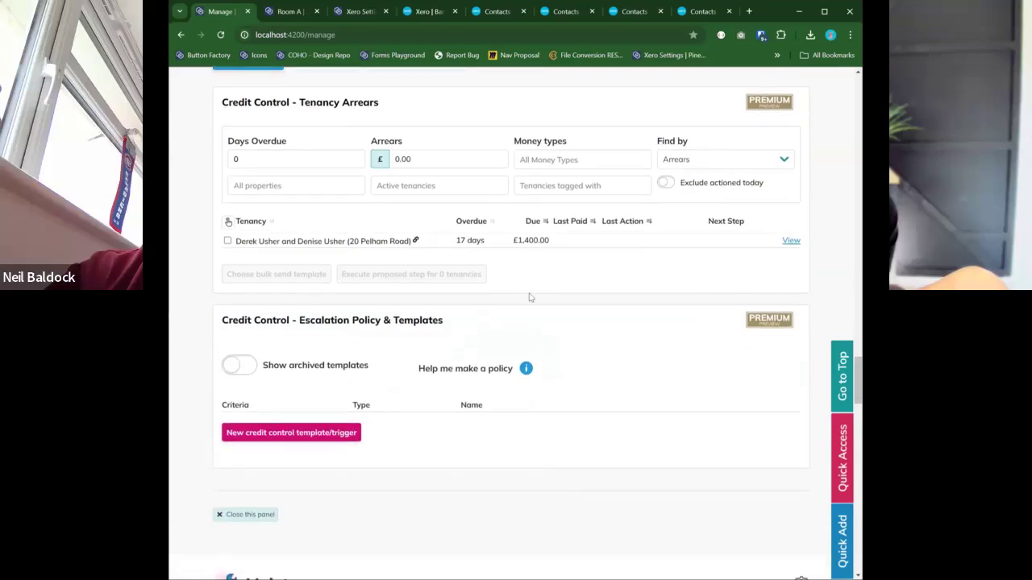
pyautogui.click(526, 370)
pyautogui.click(373, 463)
pyautogui.click(355, 366)
pyautogui.click(484, 327)
pyautogui.click(483, 327)
pyautogui.scroll(-4, 487, 322)
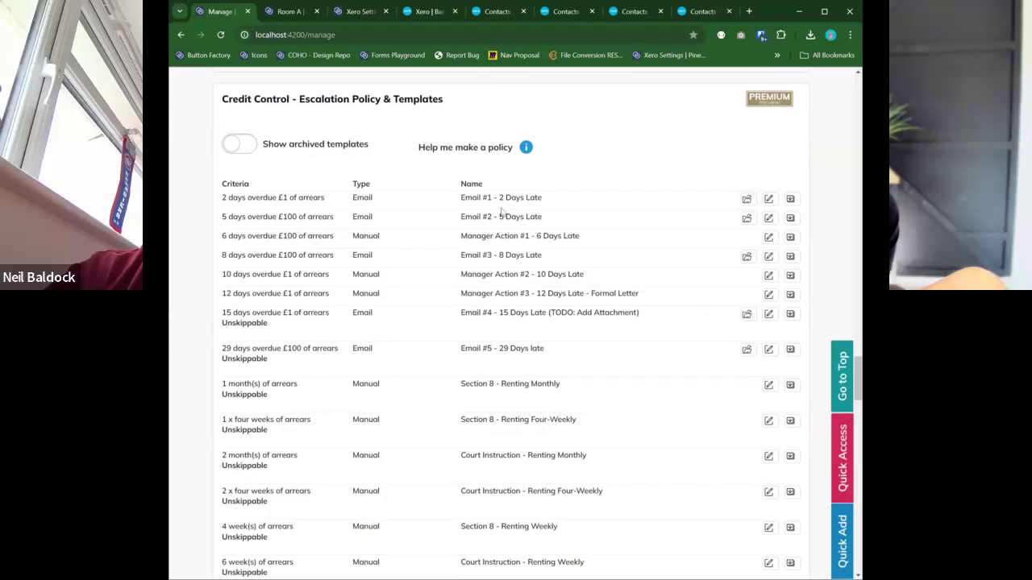
pyautogui.scroll(-1, 544, 351)
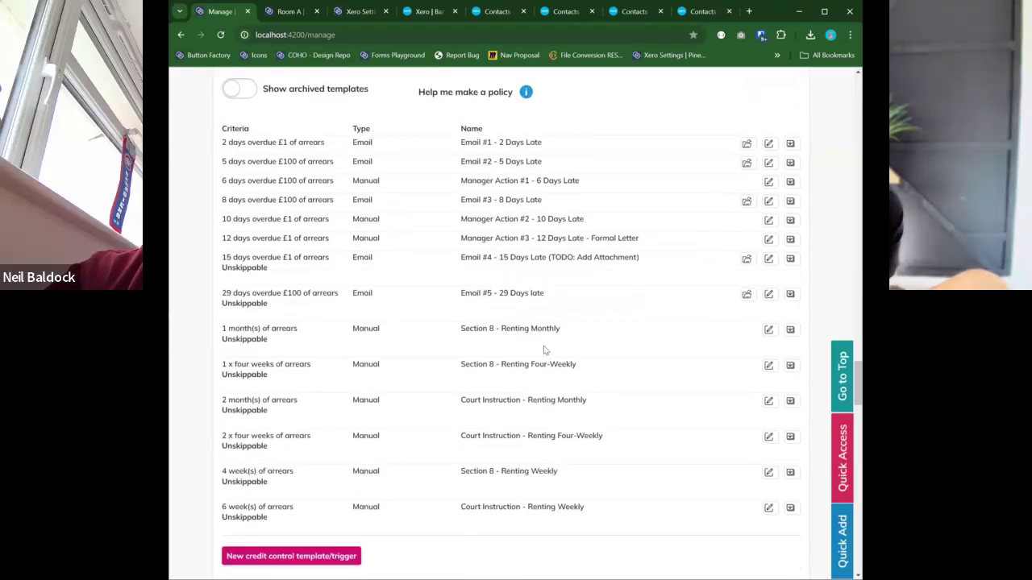
# Open the Email #1 - 2 Days Late template and cancel without changes.
pyautogui.click(768, 143)
pyautogui.scroll(-8, 428, 357)
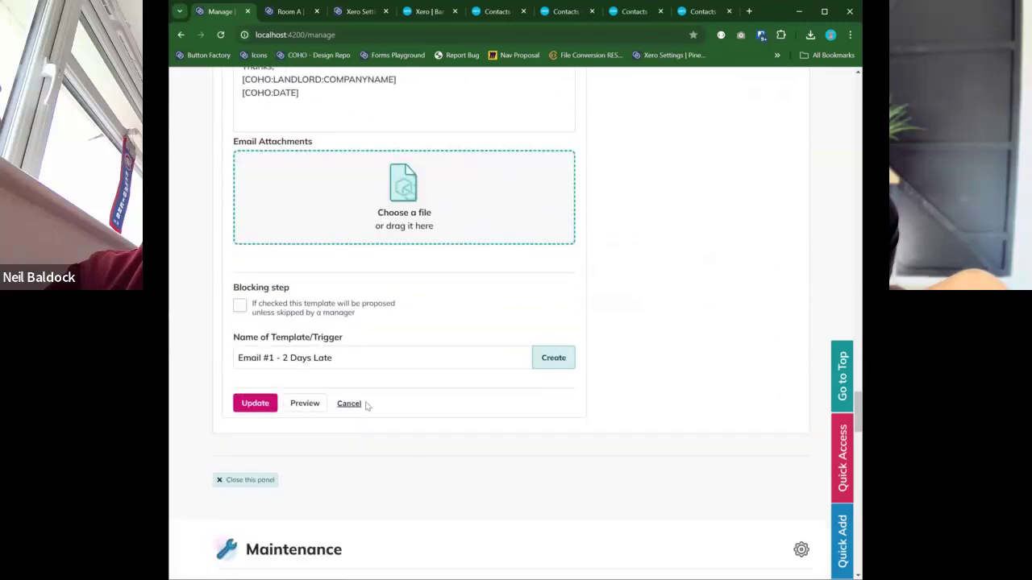
pyautogui.click(349, 404)
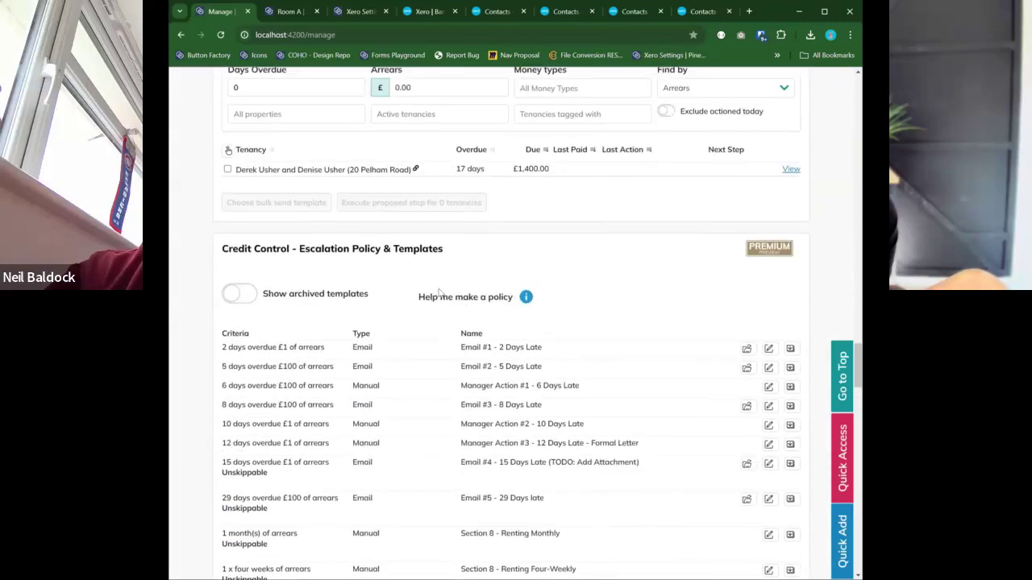
pyautogui.click(791, 169)
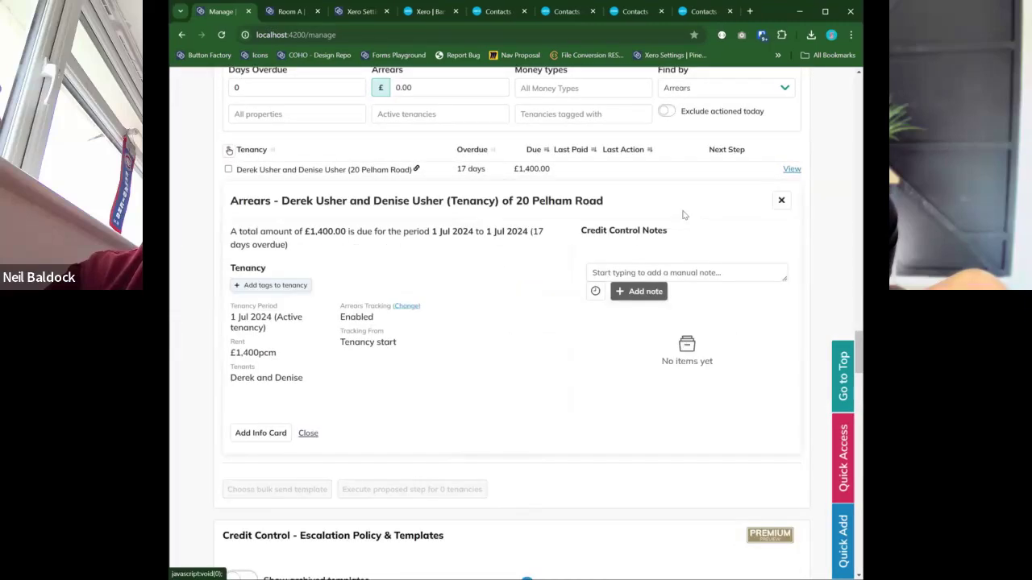
pyautogui.scroll(1, 758, 162)
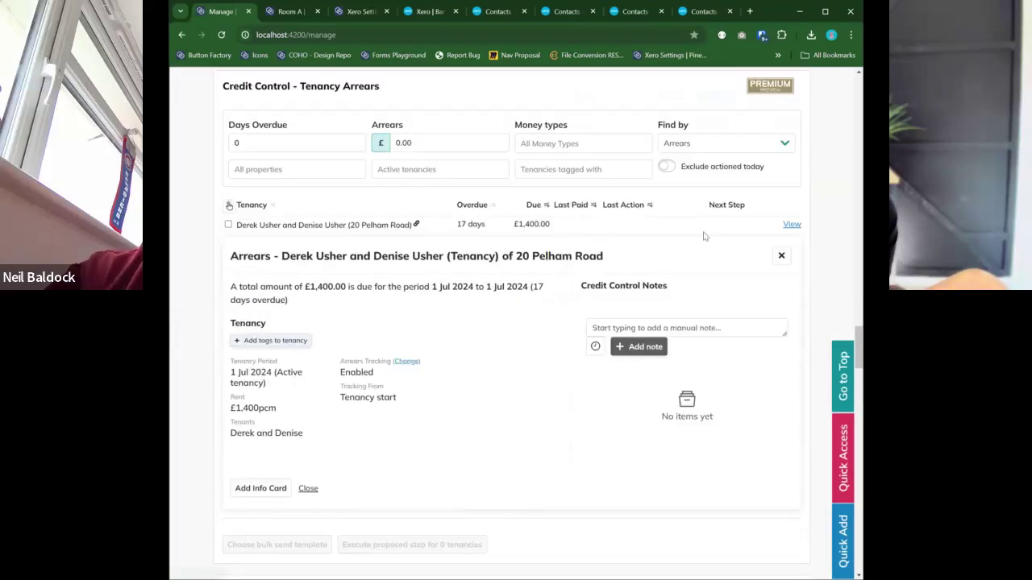
pyautogui.click(734, 146)
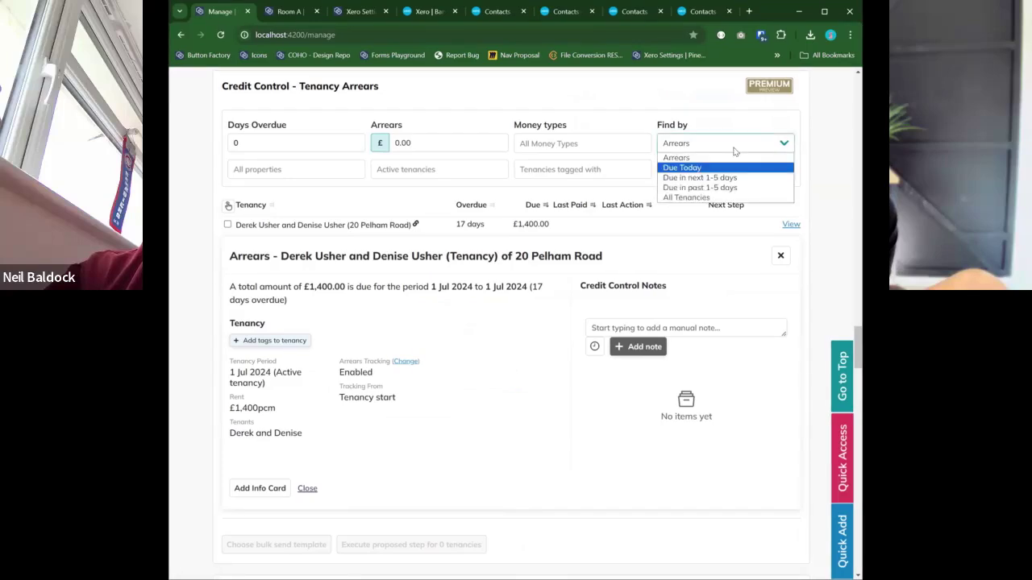
pyautogui.click(702, 209)
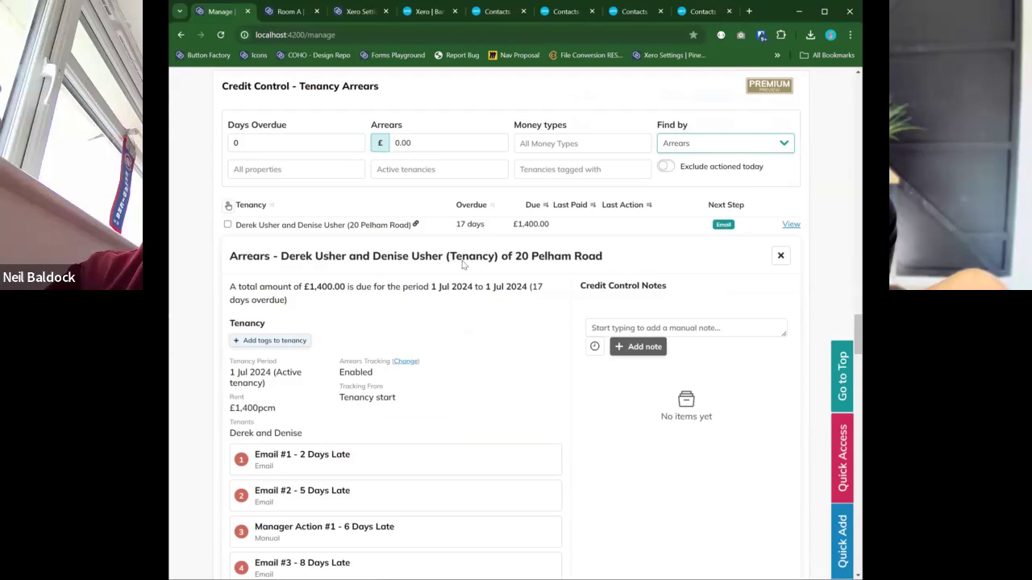
pyautogui.scroll(-3, 525, 239)
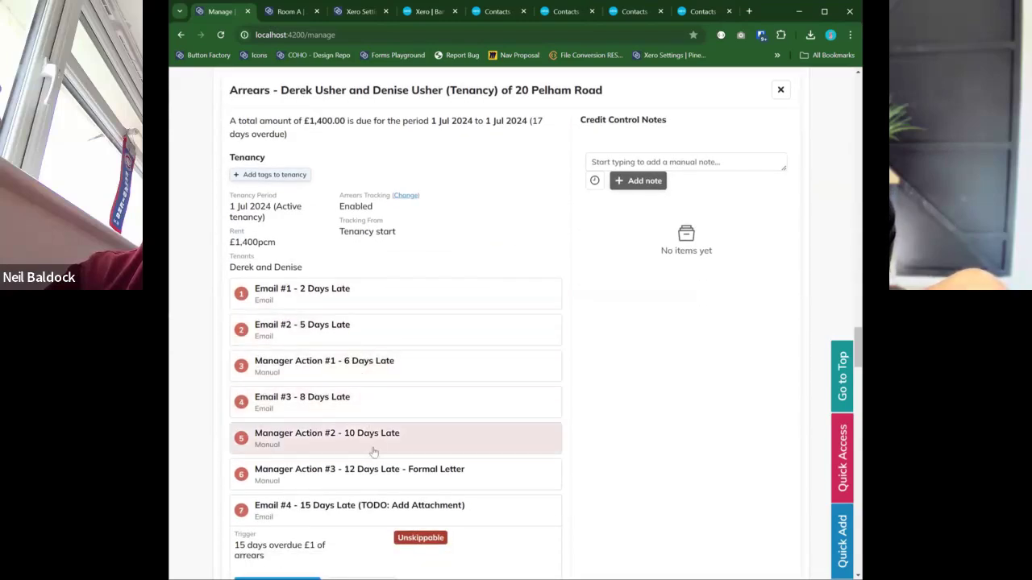
pyautogui.scroll(-1, 338, 473)
pyautogui.scroll(-1, 339, 473)
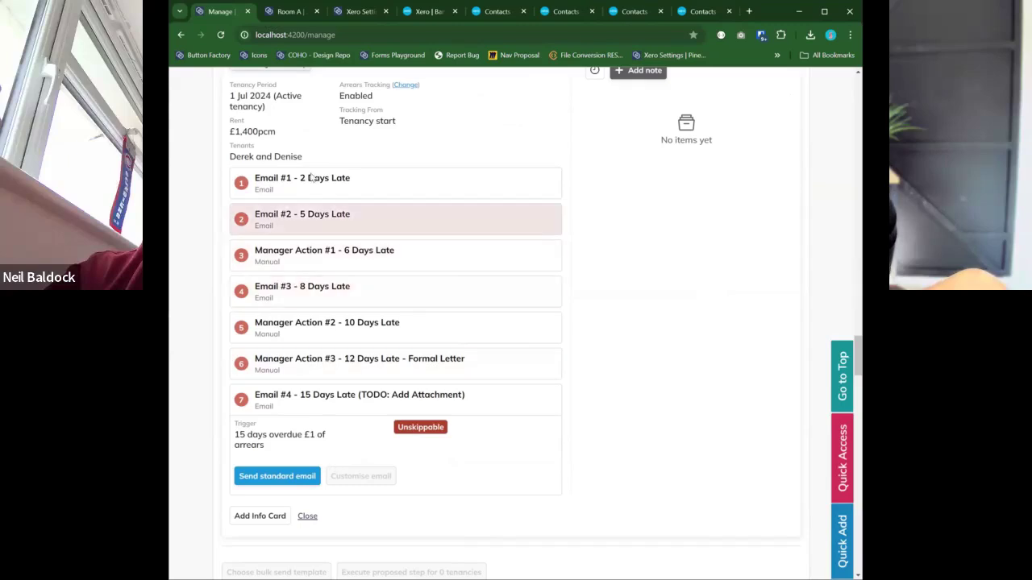
# Expand Email #2 - 5 Days Late and request sending the standard email.
pyautogui.click(336, 218)
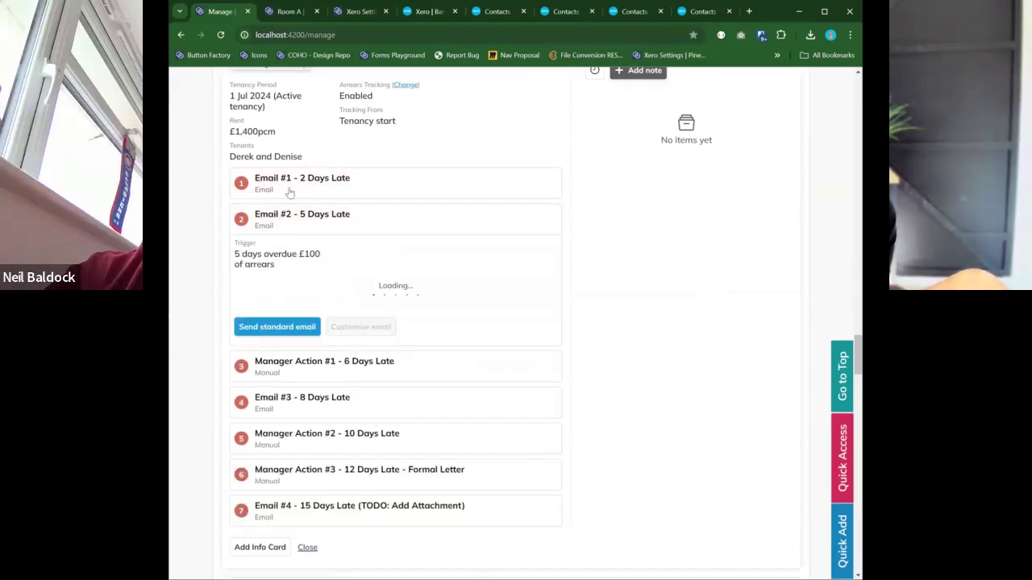
pyautogui.scroll(1, 571, 331)
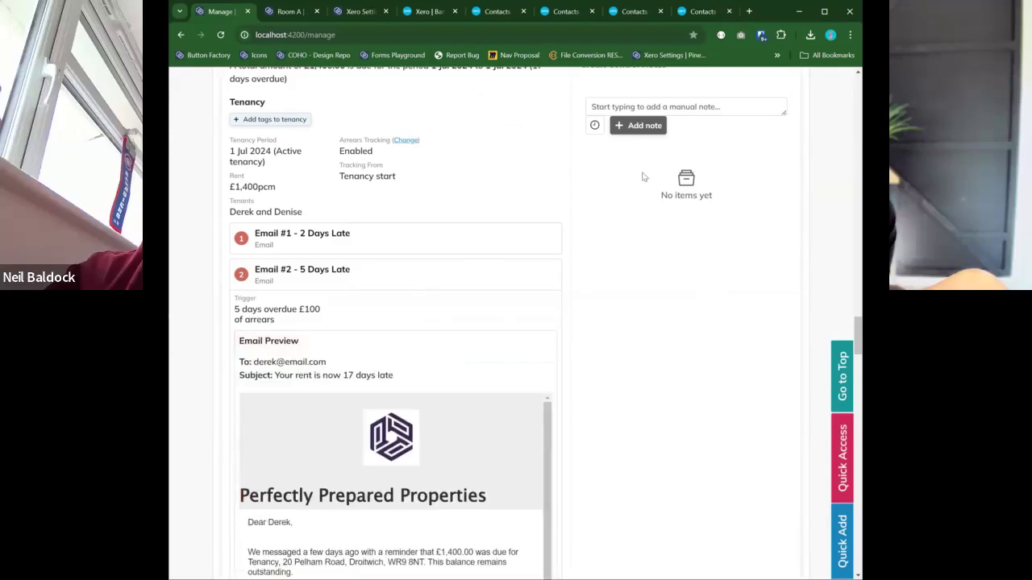
pyautogui.scroll(3, 653, 168)
pyautogui.scroll(-6, 662, 408)
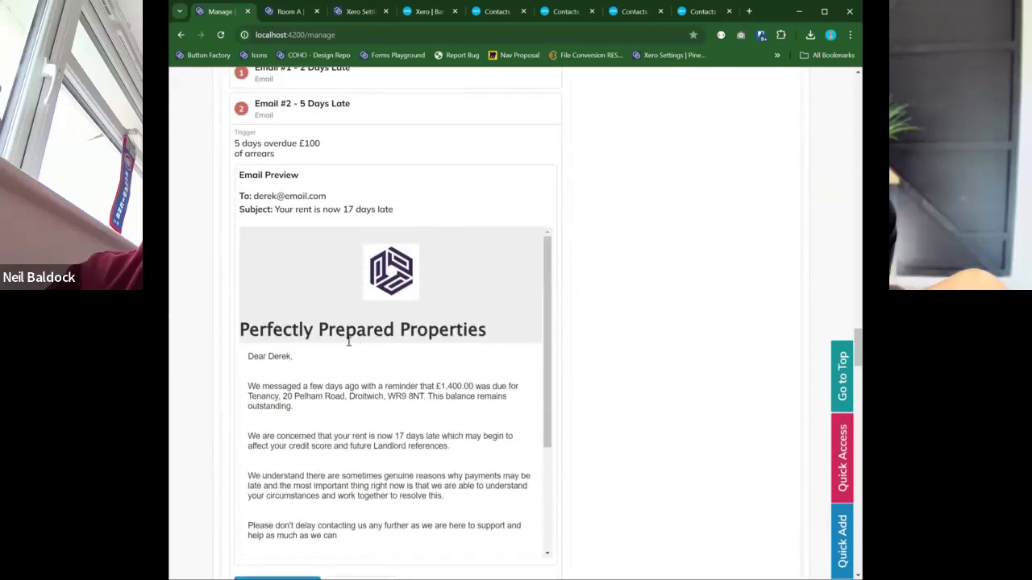
pyautogui.scroll(-2, 703, 265)
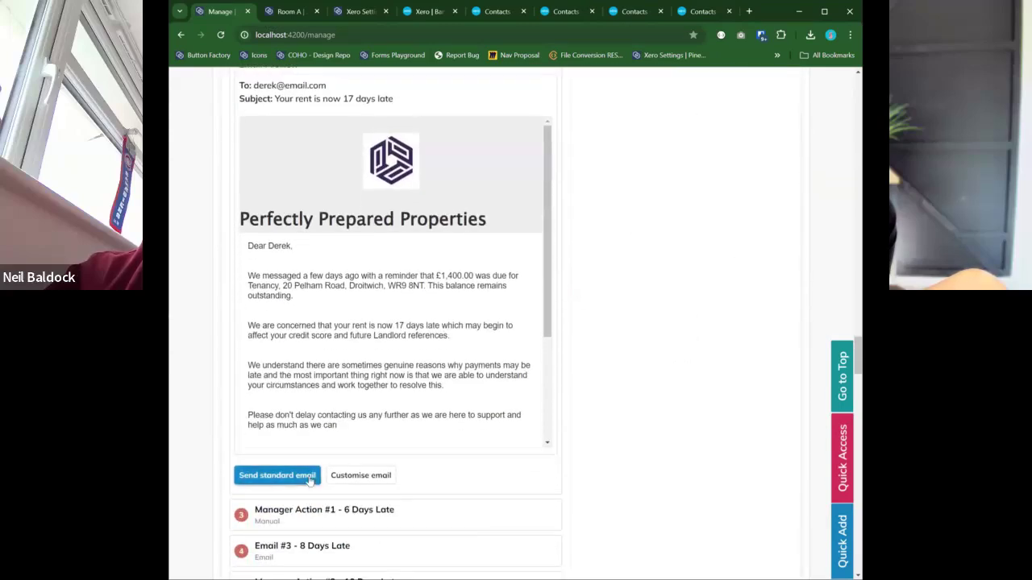
pyautogui.click(312, 476)
# Confirm sending the Email #2 - 5 Days Late reminder and select the logged note text.
pyautogui.click(375, 362)
pyautogui.scroll(-1, 367, 371)
pyautogui.click(274, 476)
pyautogui.click(350, 362)
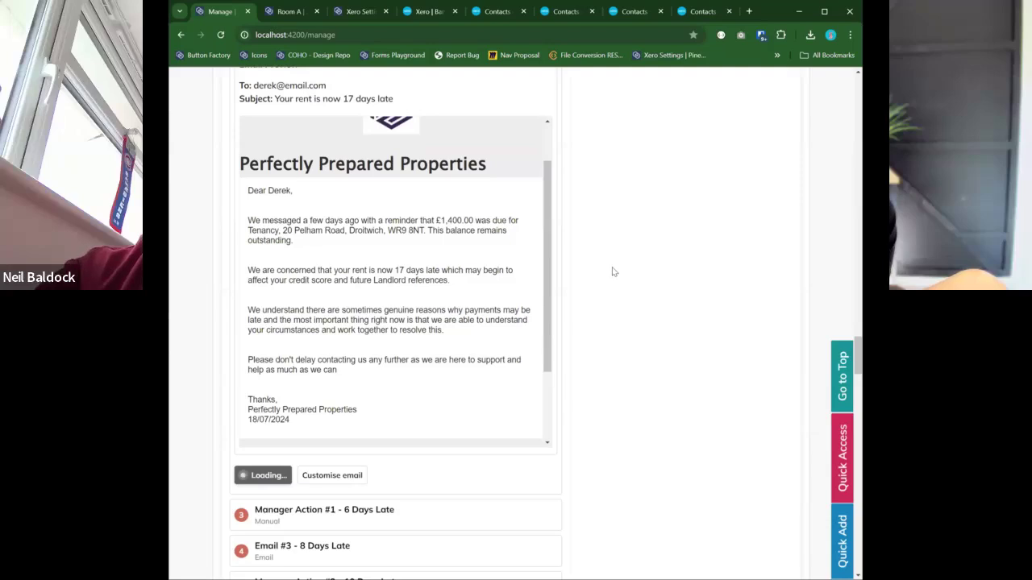
pyautogui.scroll(8, 619, 278)
pyautogui.scroll(-3, 644, 225)
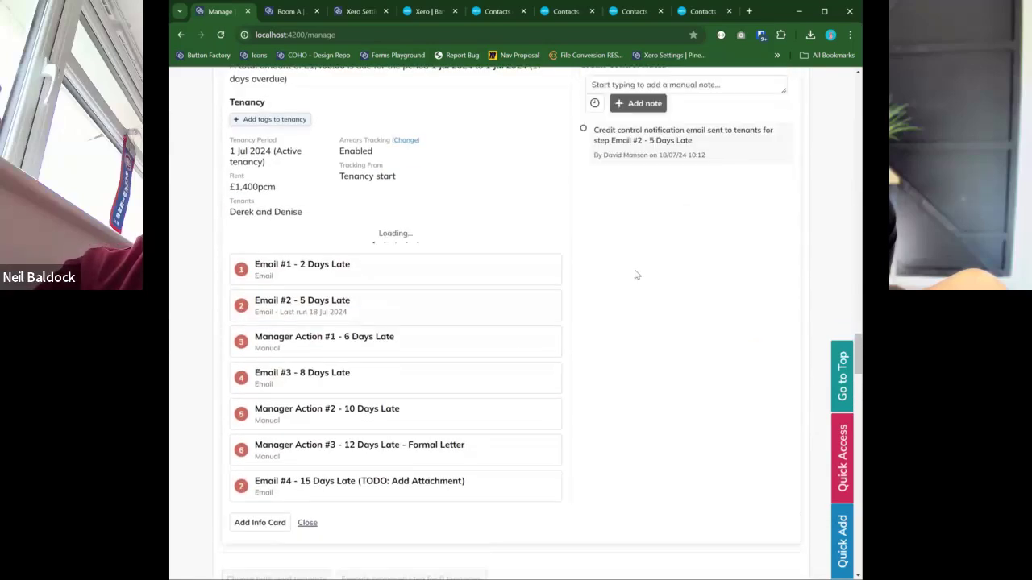
pyautogui.scroll(2, 645, 268)
pyautogui.moveTo(694, 255); pyautogui.dragTo(599, 241)
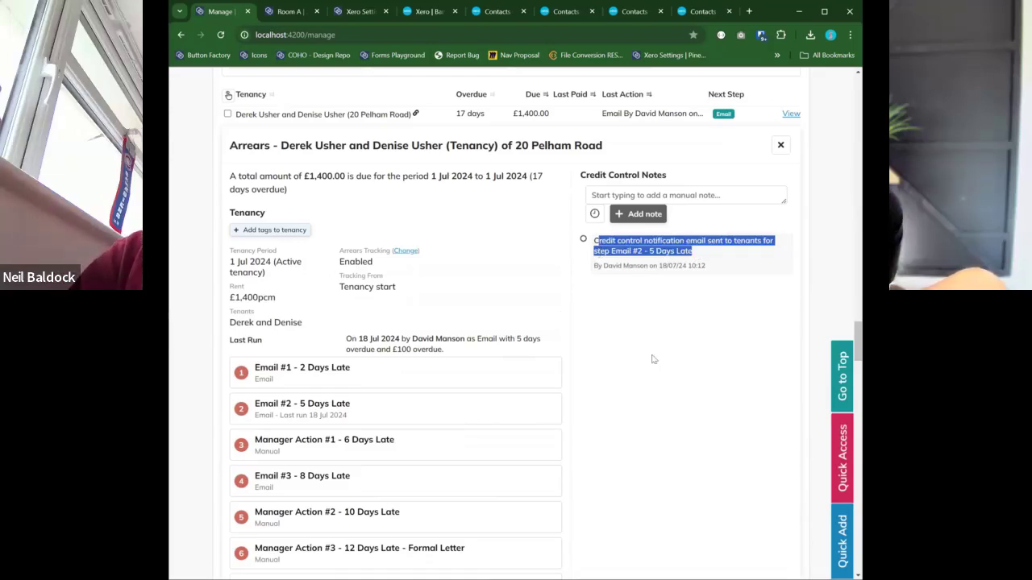
# Draft the manual note 'Called the tena' and open the tenancy link in a new tab.
pyautogui.click(657, 293)
pyautogui.click(649, 196)
pyautogui.write('Co')
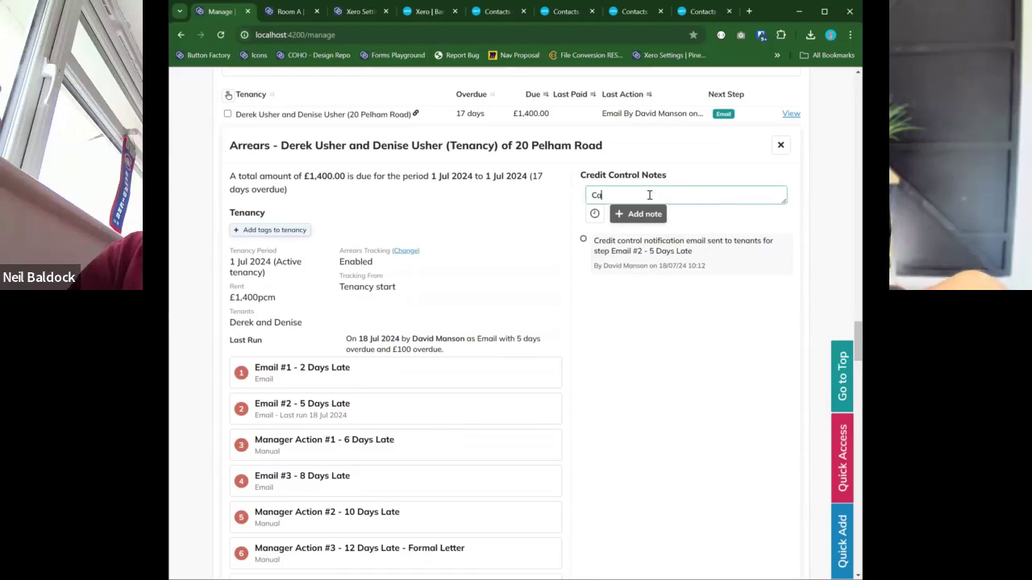
pyautogui.scroll(2, 328, 372)
pyautogui.write('lled the tena')
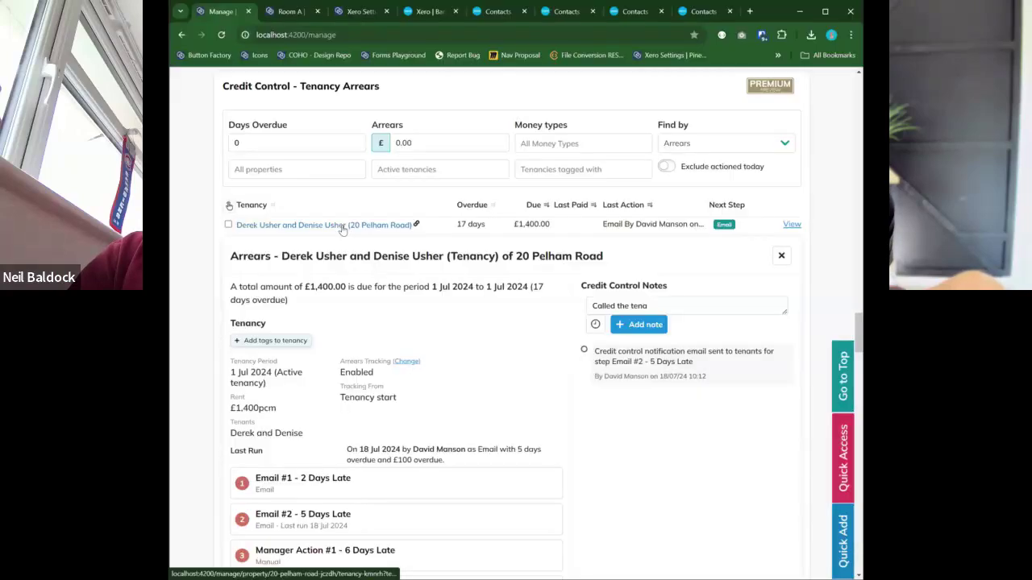
pyautogui.rightClick(345, 227)
pyautogui.click(359, 237)
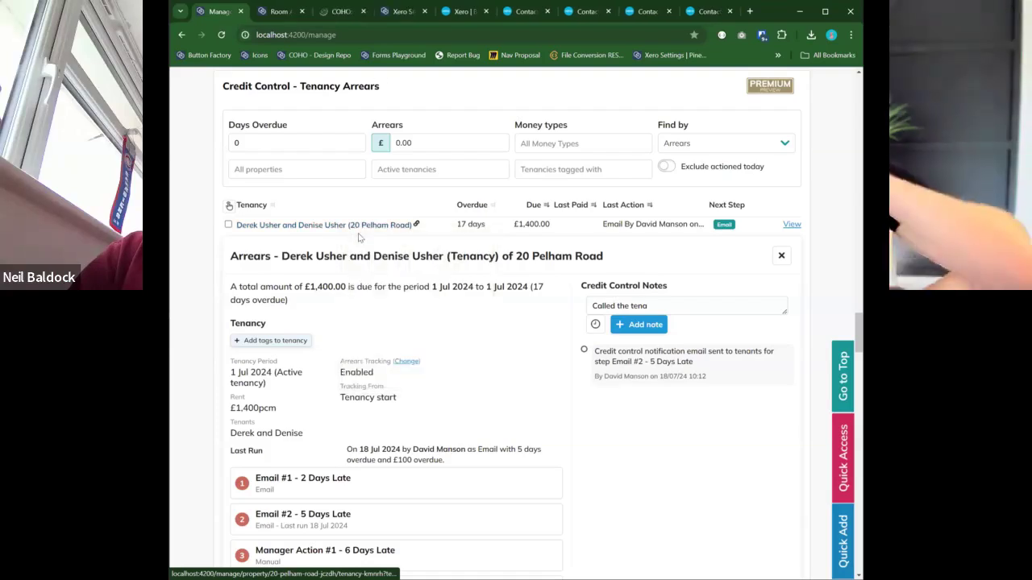
pyautogui.click(333, 10)
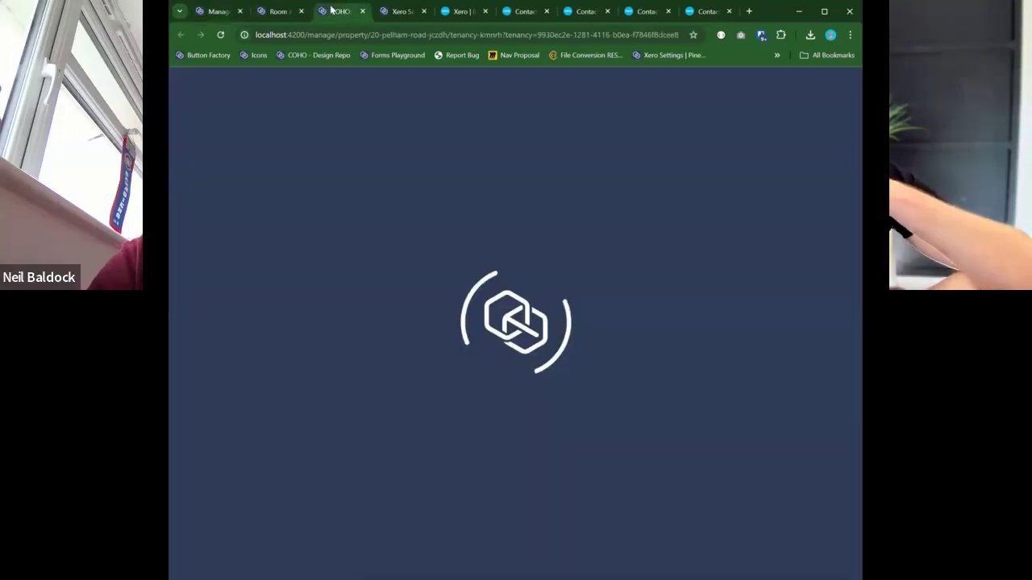
pyautogui.click(213, 11)
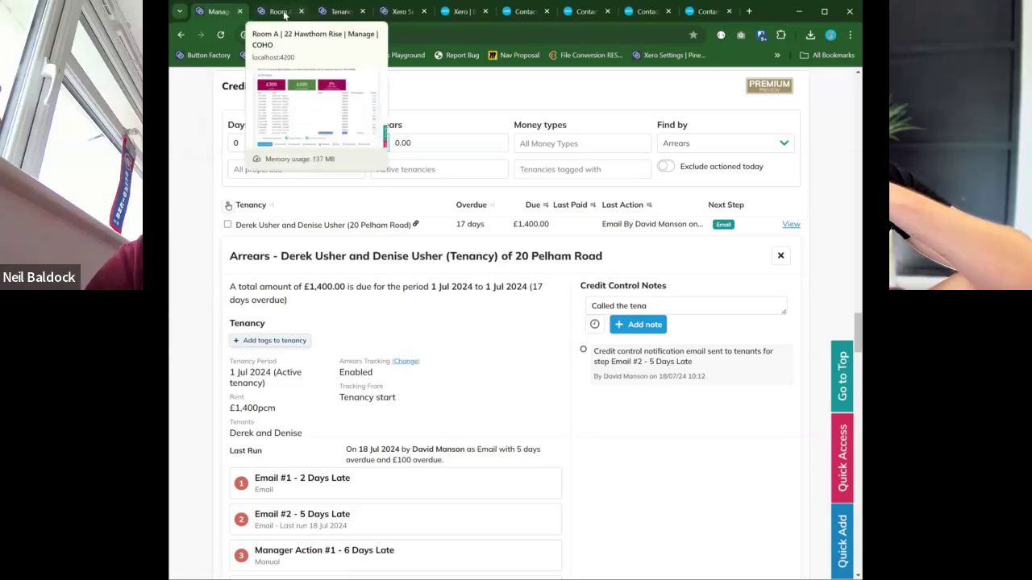
pyautogui.click(325, 13)
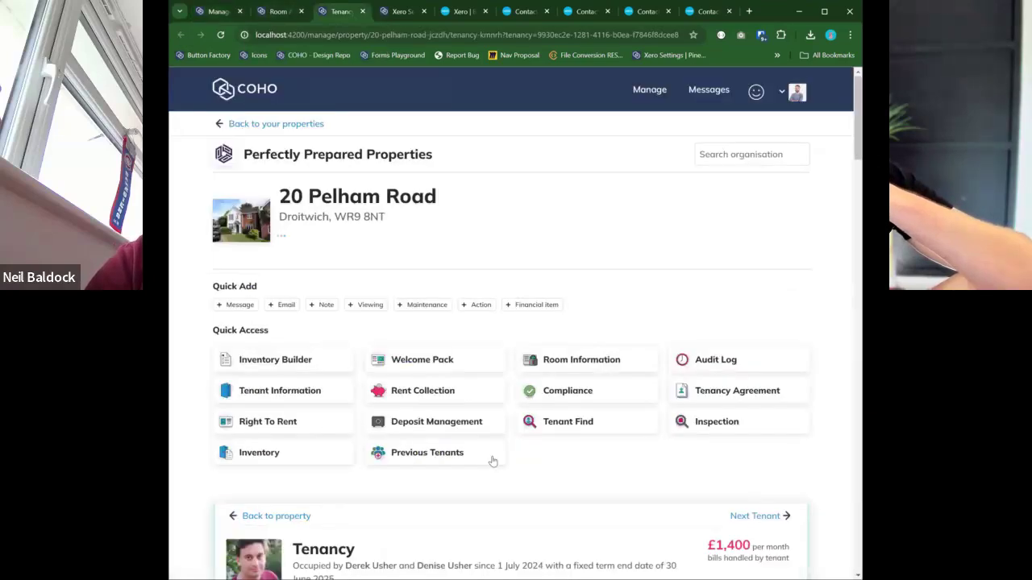
pyautogui.scroll(-2, 460, 387)
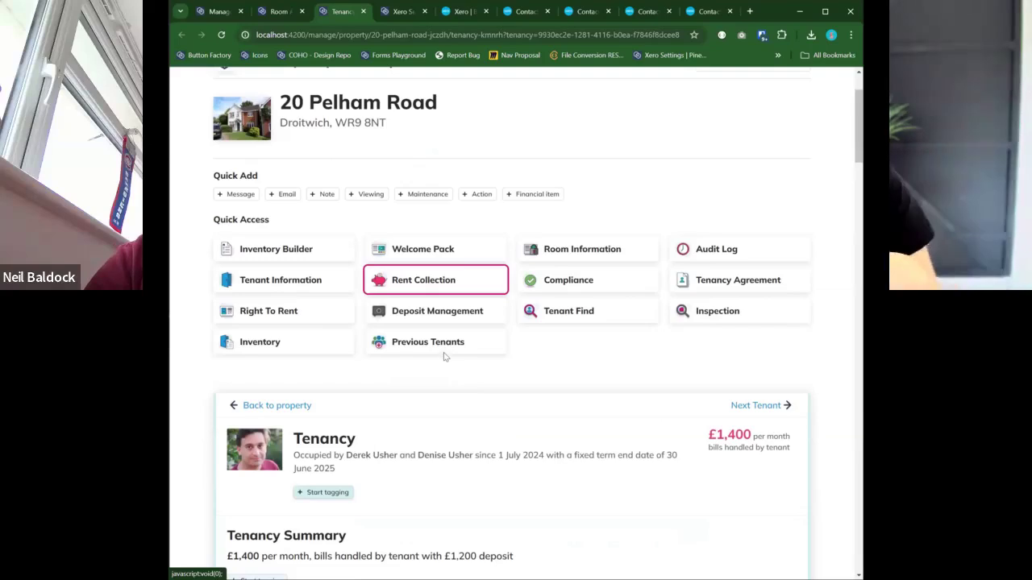
pyautogui.scroll(-1, 307, 470)
pyautogui.click(307, 469)
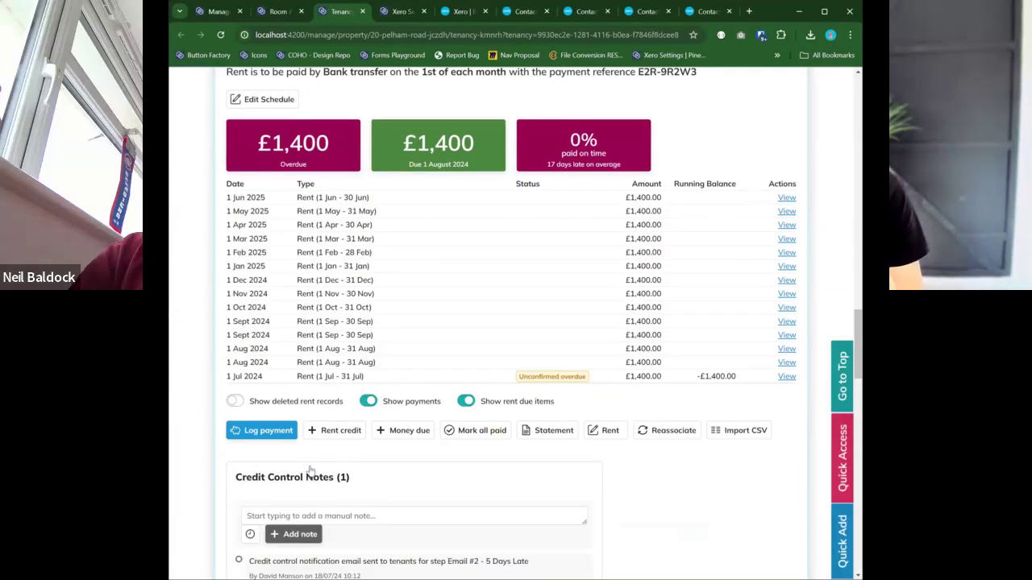
pyautogui.scroll(-2, 290, 460)
pyautogui.moveTo(256, 452); pyautogui.dragTo(518, 452)
pyautogui.click(517, 453)
pyautogui.scroll(1, 516, 456)
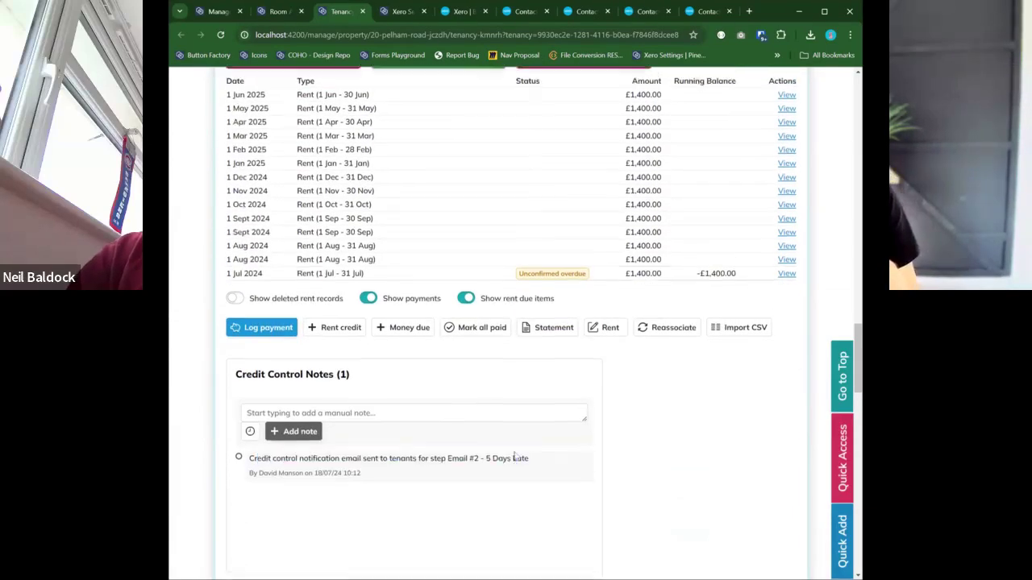
pyautogui.scroll(15, 562, 327)
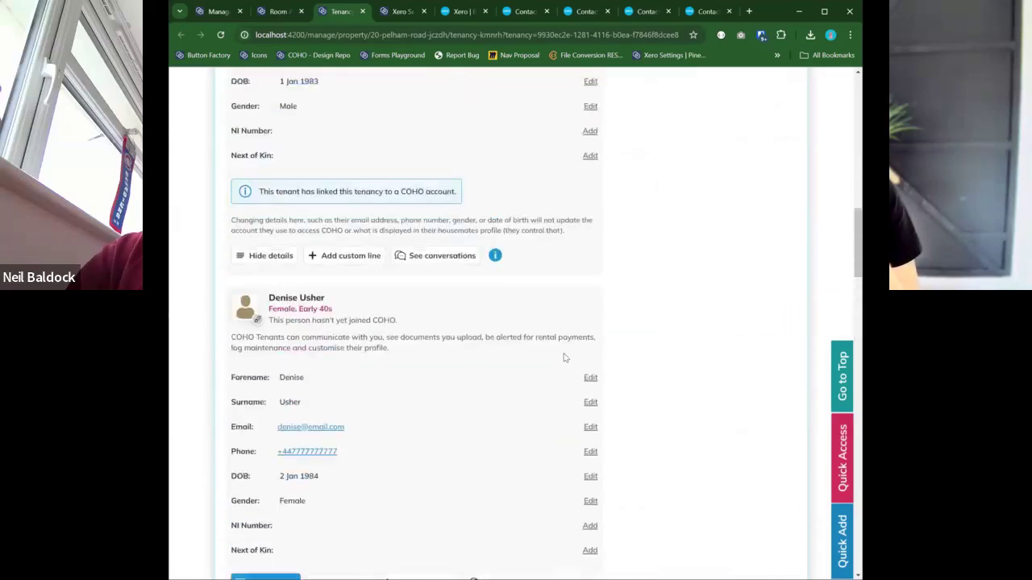
pyautogui.scroll(6, 439, 264)
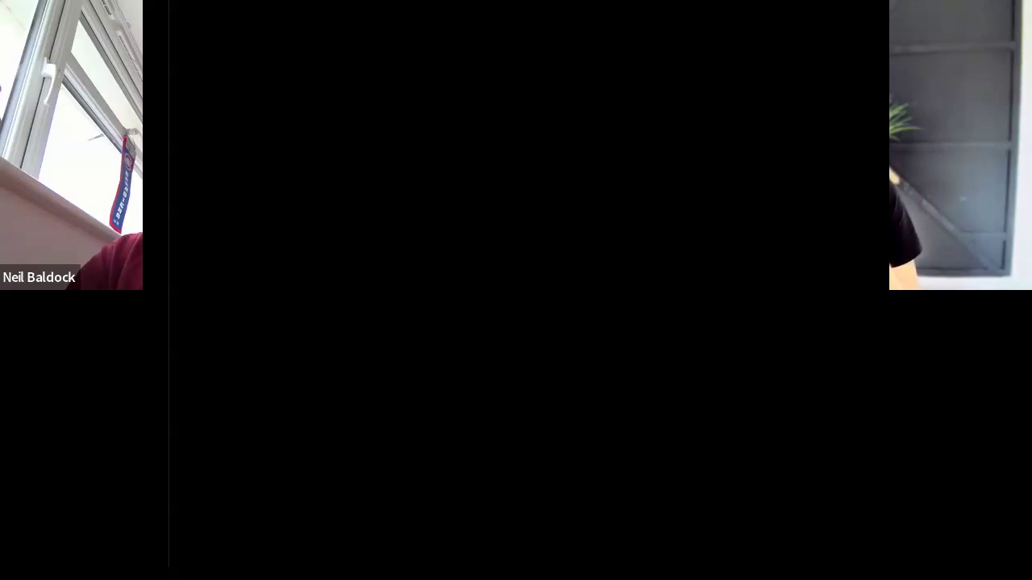
pyautogui.click(278, 12)
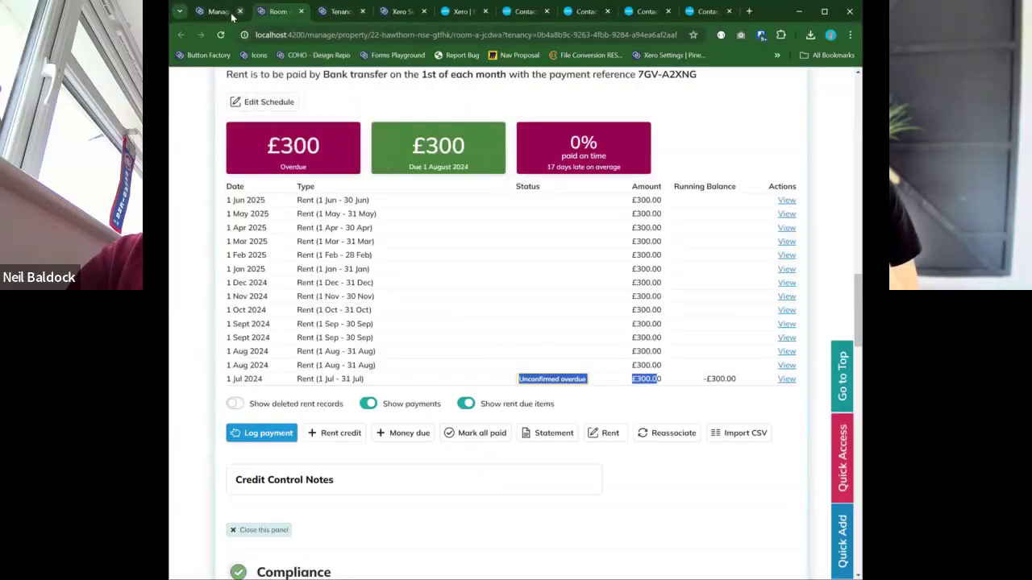
pyautogui.click(228, 16)
pyautogui.click(300, 11)
pyautogui.click(301, 11)
pyautogui.scroll(2, 309, 206)
# Collapse Tenancy Arrears and close the Rent Collection panel.
pyautogui.click(310, 201)
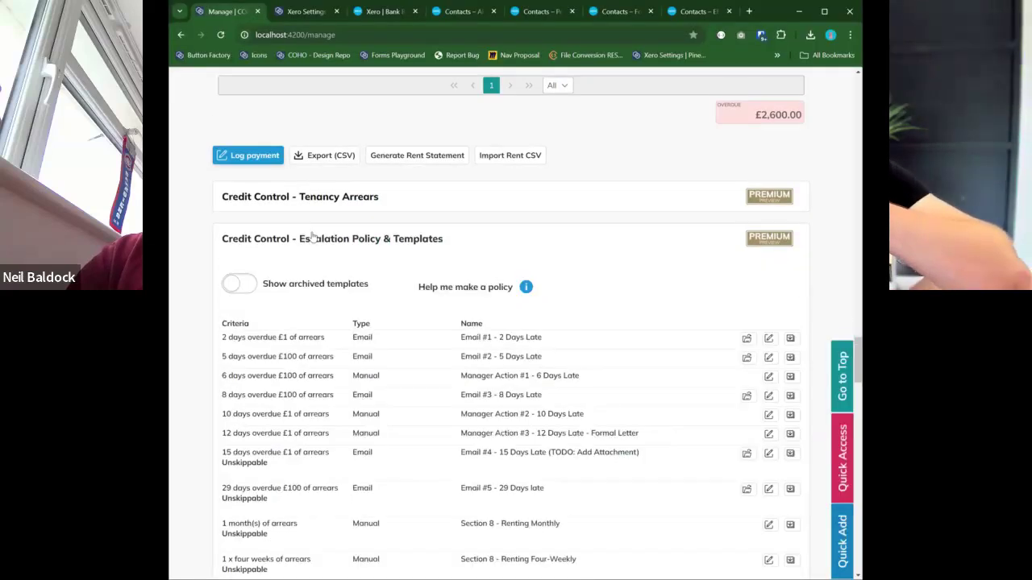
pyautogui.scroll(5, 576, 365)
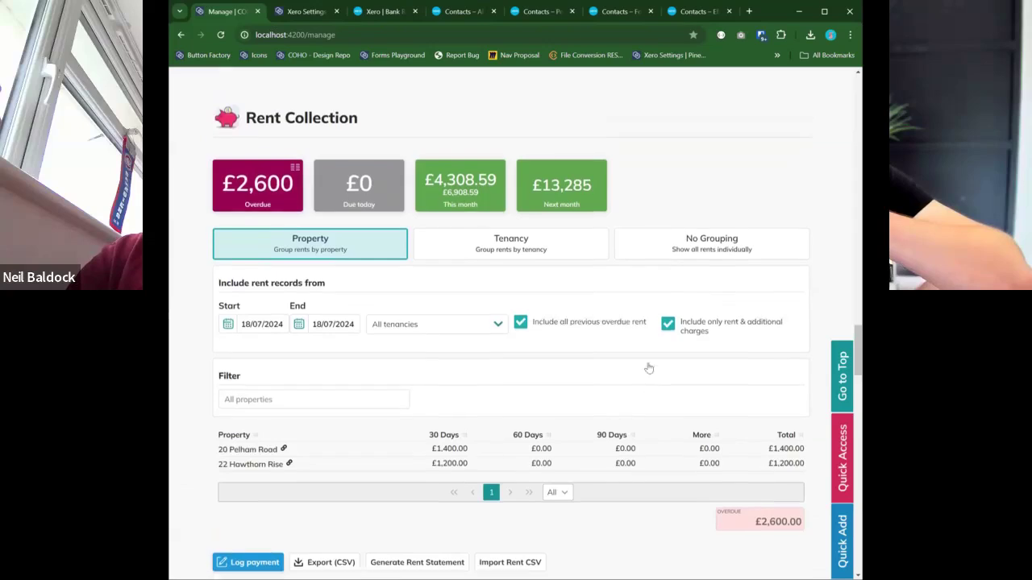
pyautogui.scroll(-2, 274, 477)
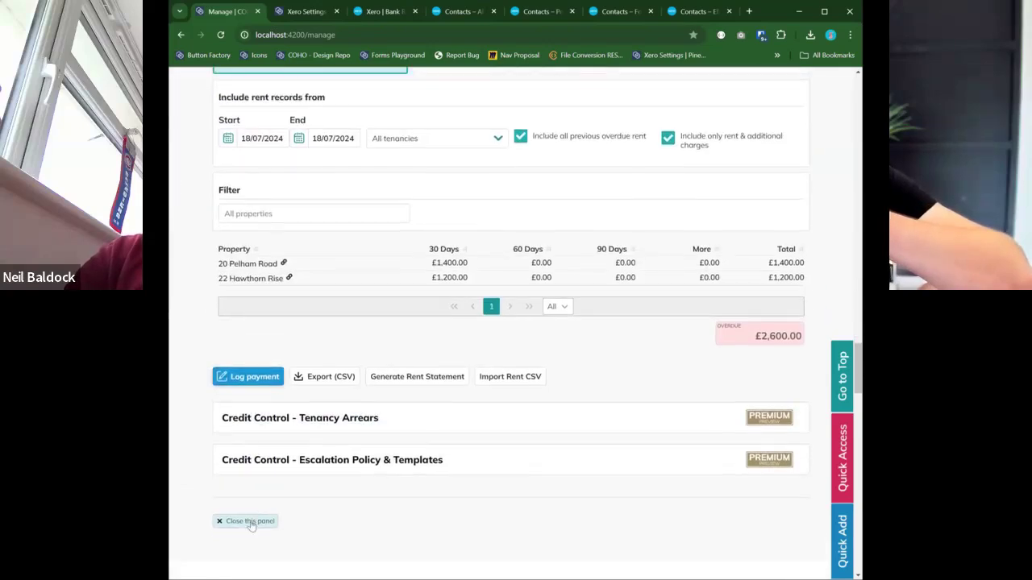
pyautogui.click(254, 523)
pyautogui.scroll(2, 450, 354)
pyautogui.scroll(1, 449, 359)
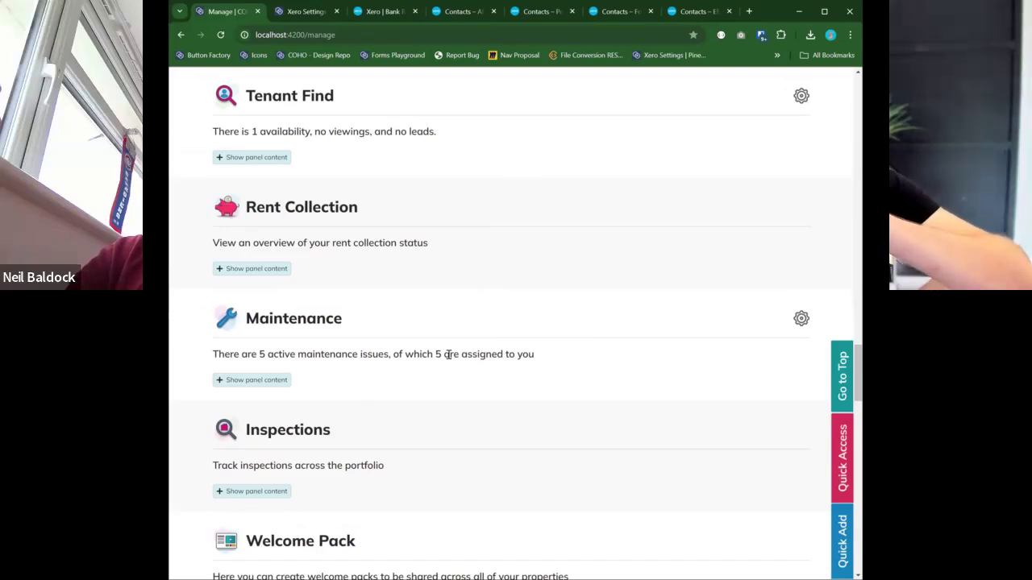
pyautogui.scroll(5, 566, 291)
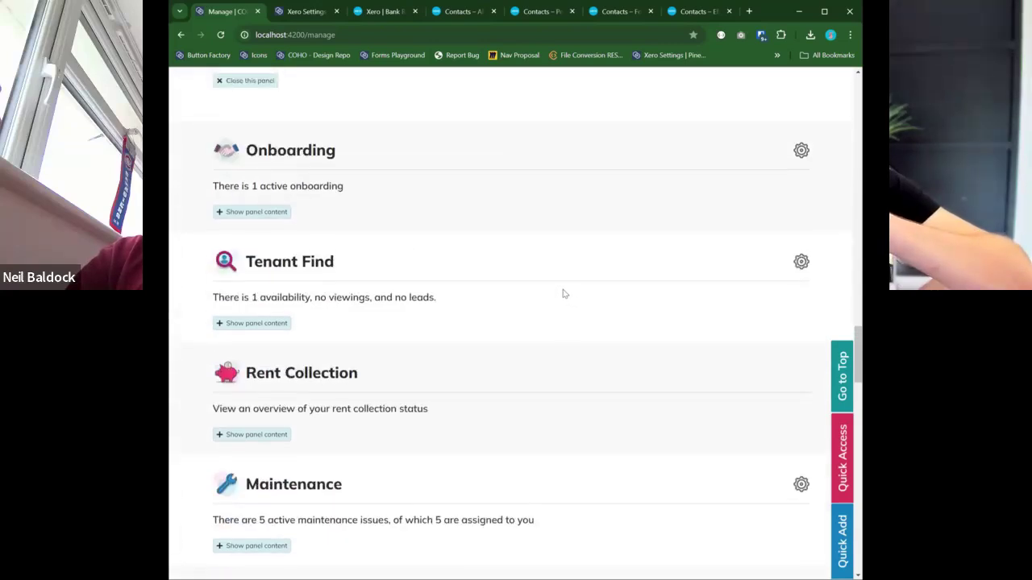
pyautogui.scroll(5, 568, 306)
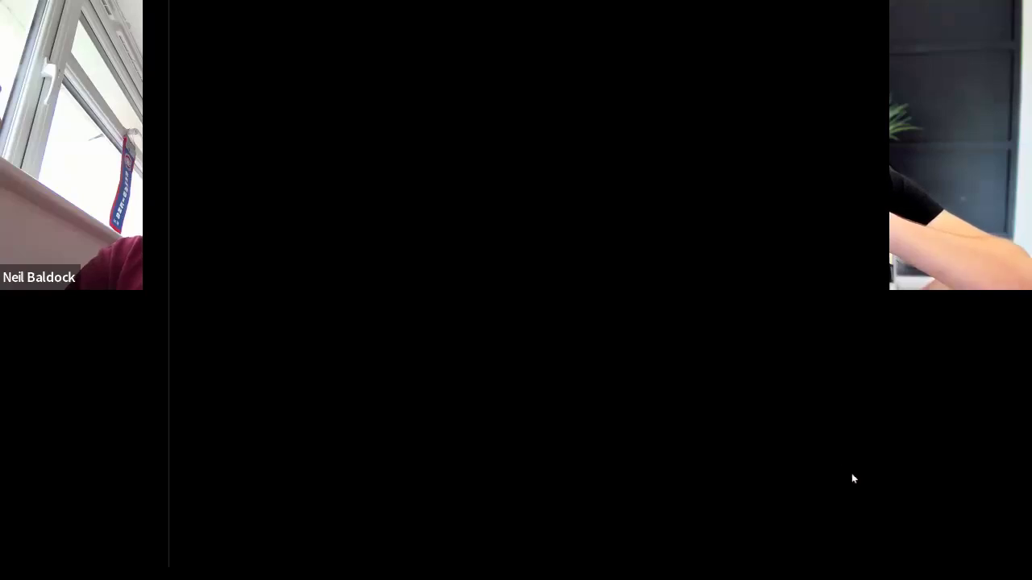
# Jump to Finances via Quick Access and open then close its financial settings.
pyautogui.click(843, 460)
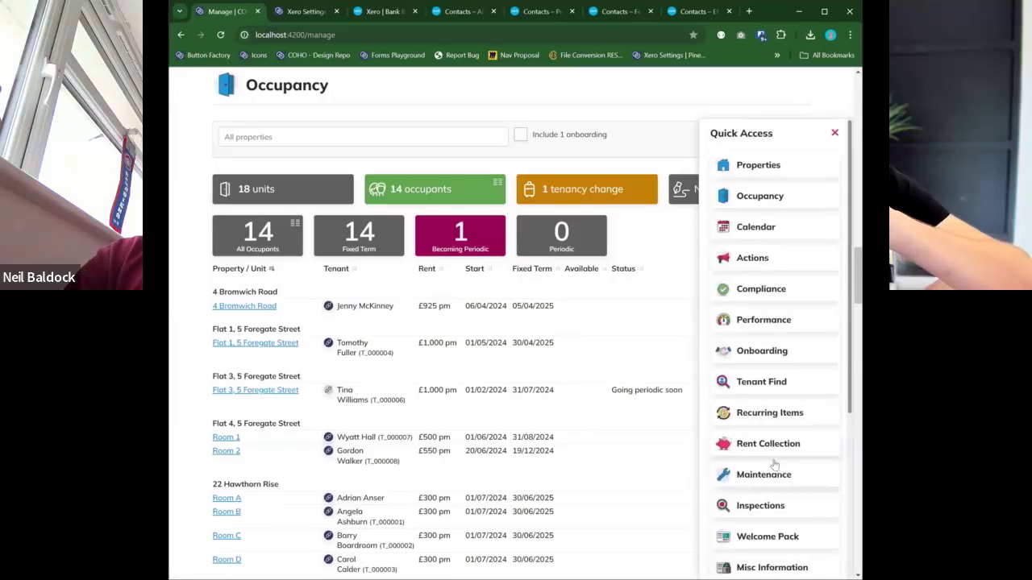
pyautogui.scroll(-1, 797, 442)
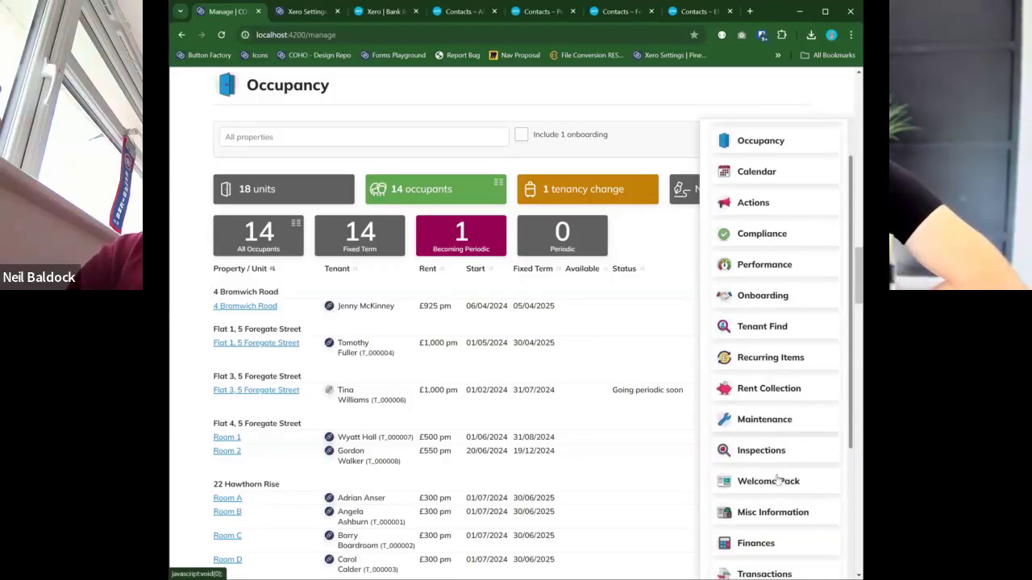
pyautogui.scroll(-2, 766, 525)
pyautogui.scroll(-10, 726, 435)
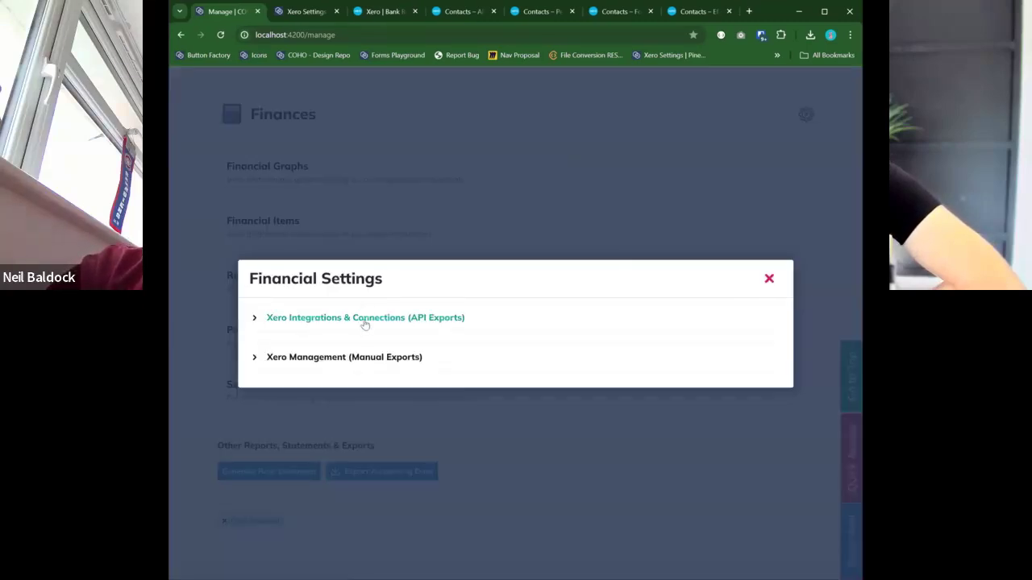
pyautogui.click(362, 318)
pyautogui.click(769, 202)
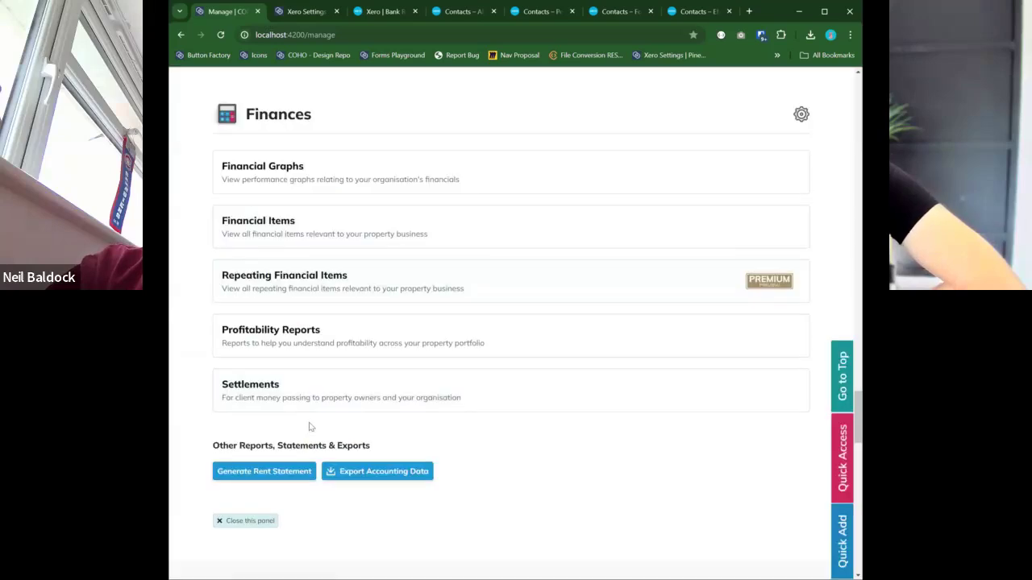
pyautogui.click(309, 12)
# Open the Chart of accounts mappings in the Xero connection settings.
pyautogui.scroll(-1, 456, 375)
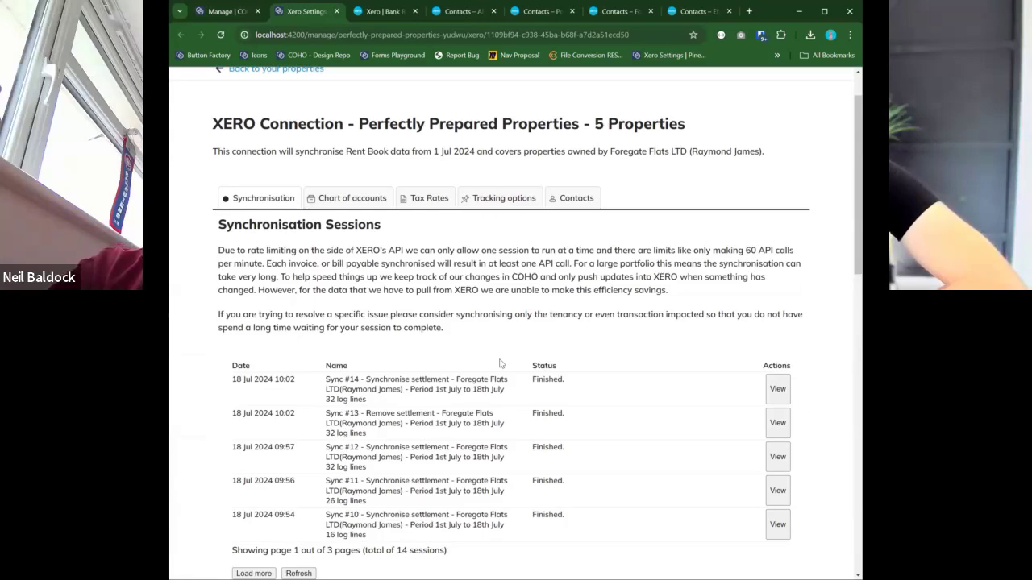
pyautogui.click(348, 201)
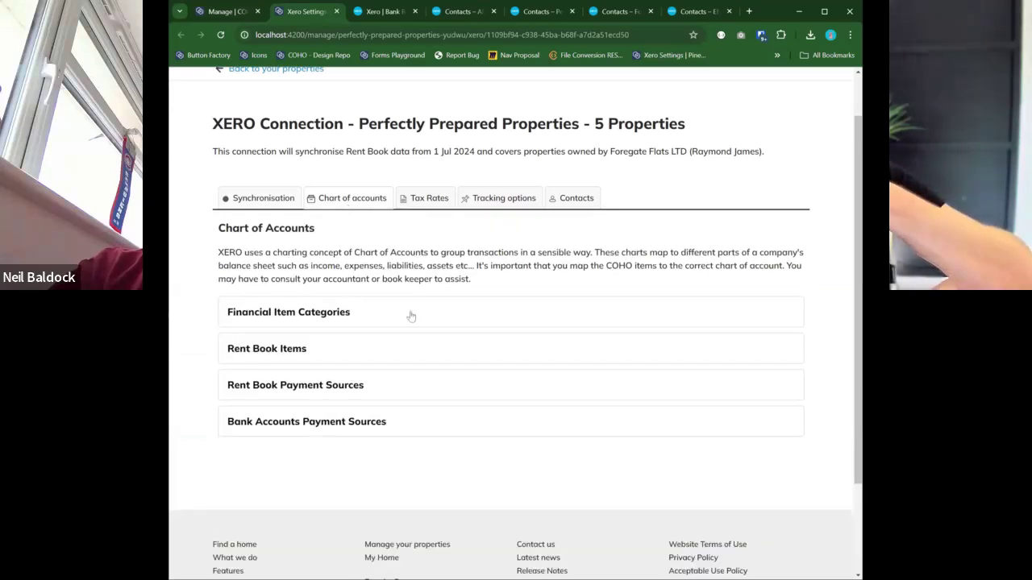
# Review the Rent Book Items and Bank Accounts Payment Sources mappings, then collapse all sections.
pyautogui.click(403, 347)
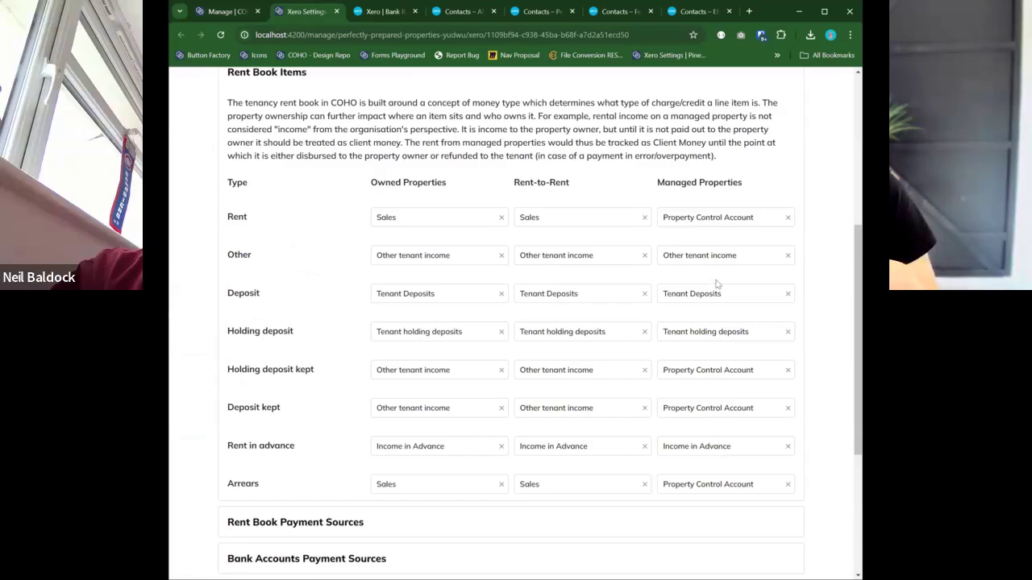
pyautogui.moveTo(390, 184); pyautogui.dragTo(435, 186)
pyautogui.click(457, 186)
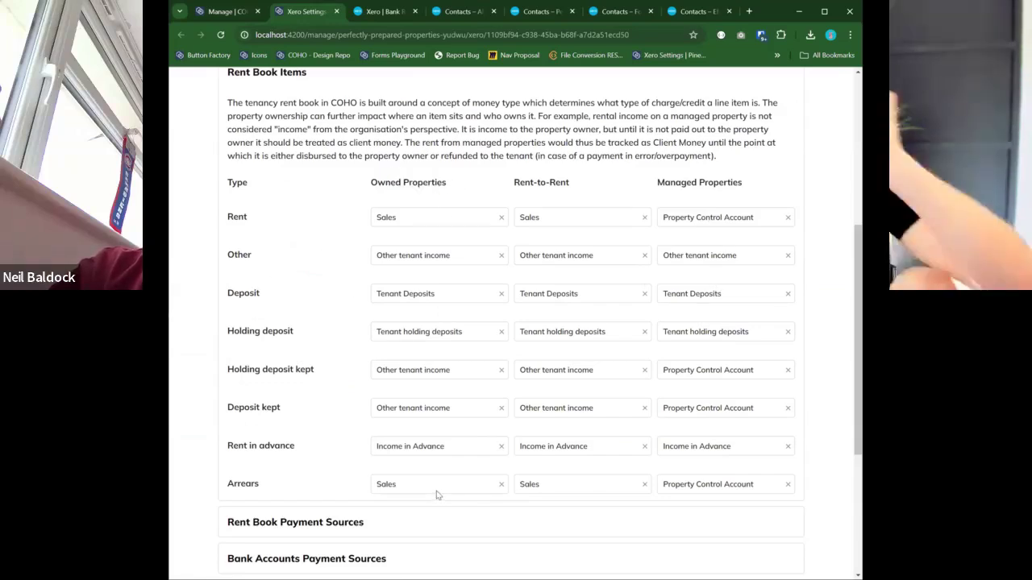
pyautogui.scroll(-2, 435, 490)
pyautogui.click(375, 449)
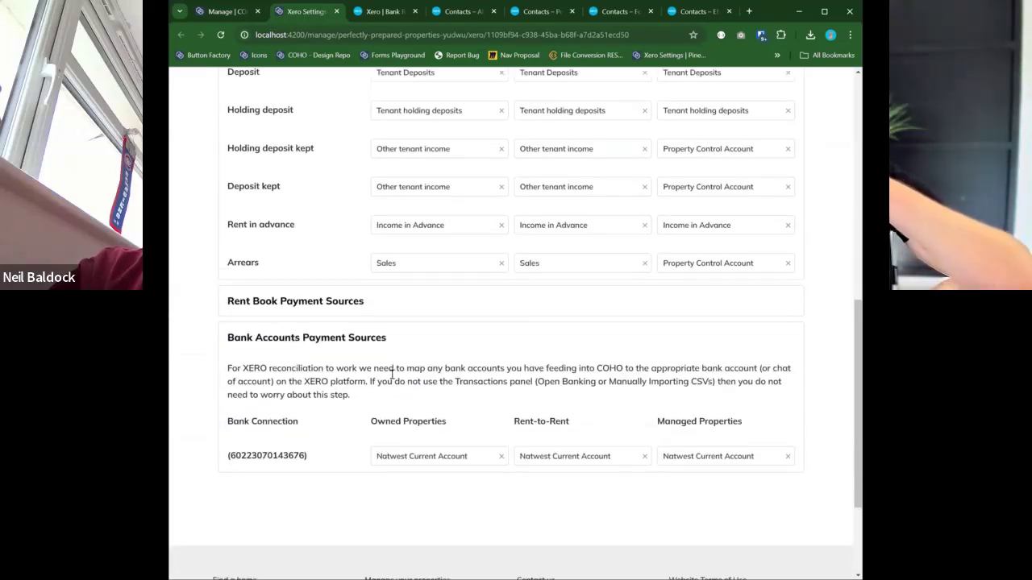
pyautogui.scroll(8, 401, 367)
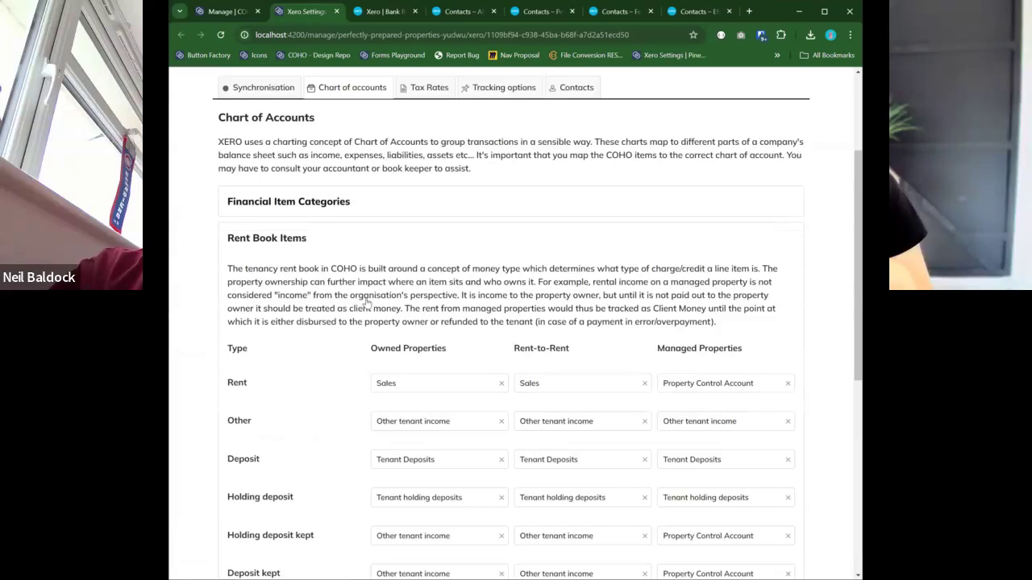
pyautogui.click(367, 303)
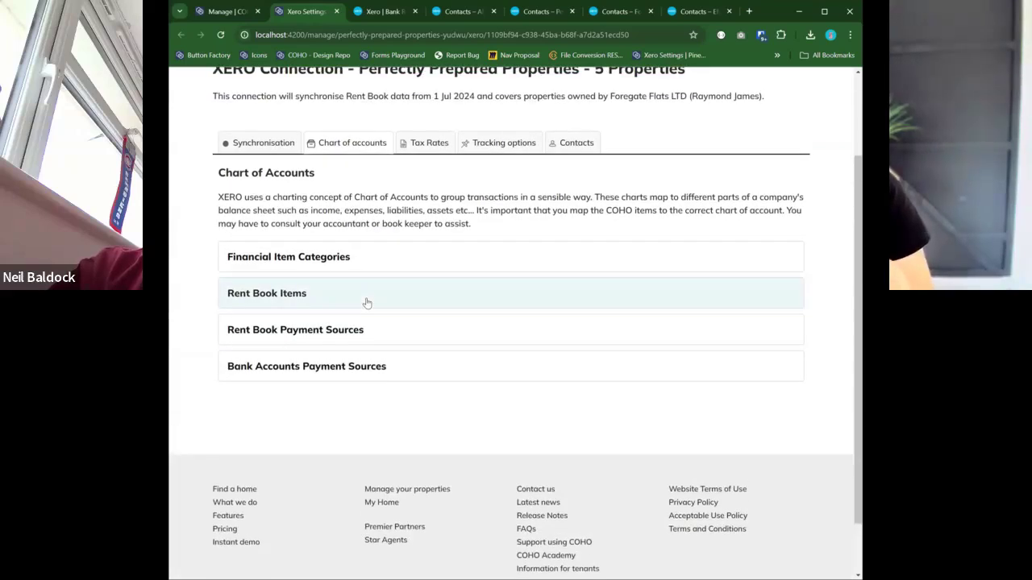
pyautogui.click(490, 147)
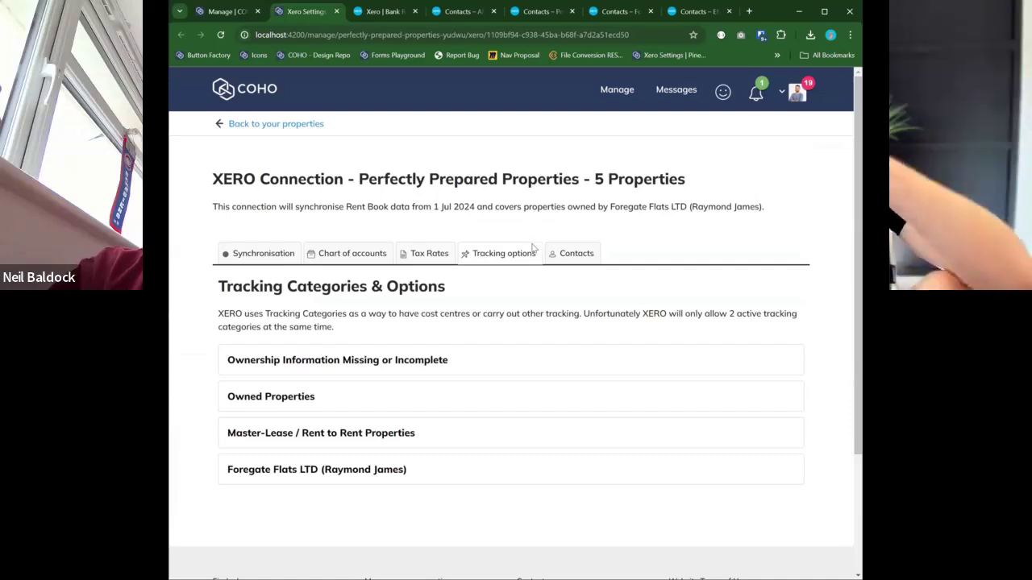
# Review the Foregate Flats LTD per-flat tracking options.
pyautogui.scroll(-1, 531, 241)
pyautogui.click(290, 415)
pyautogui.scroll(-5, 292, 282)
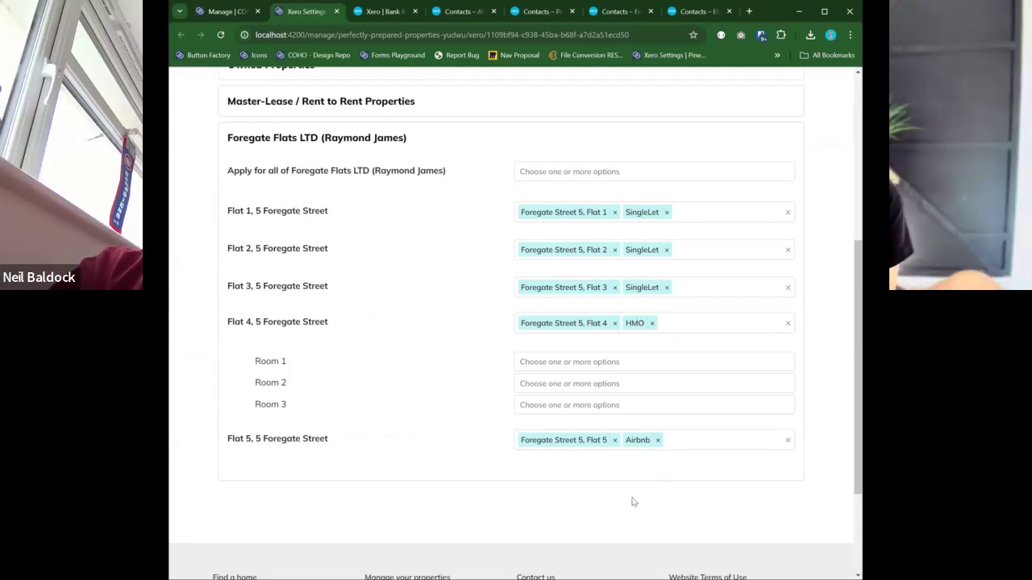
pyautogui.moveTo(310, 447); pyautogui.dragTo(258, 220)
pyautogui.click(260, 226)
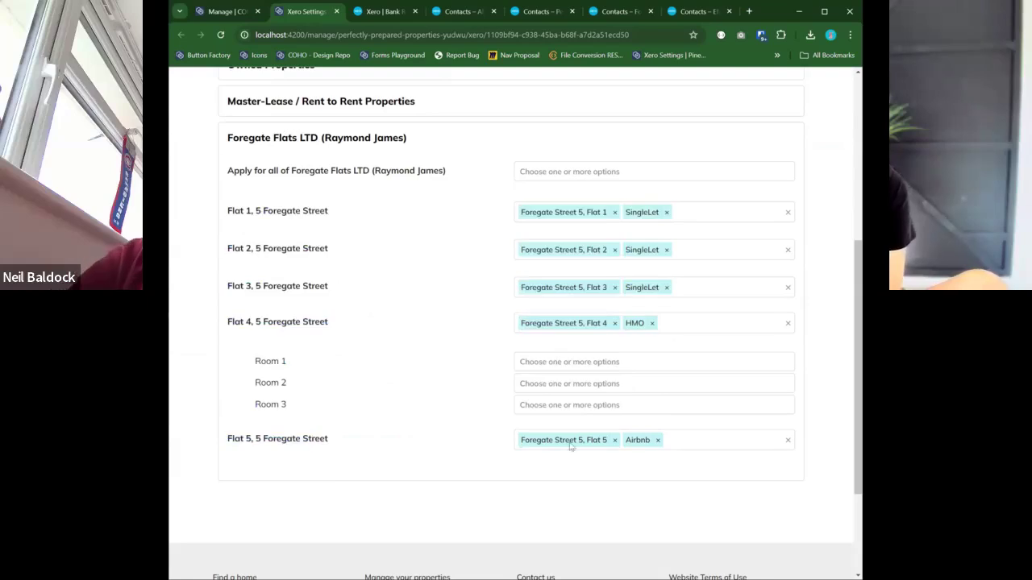
pyautogui.scroll(3, 433, 336)
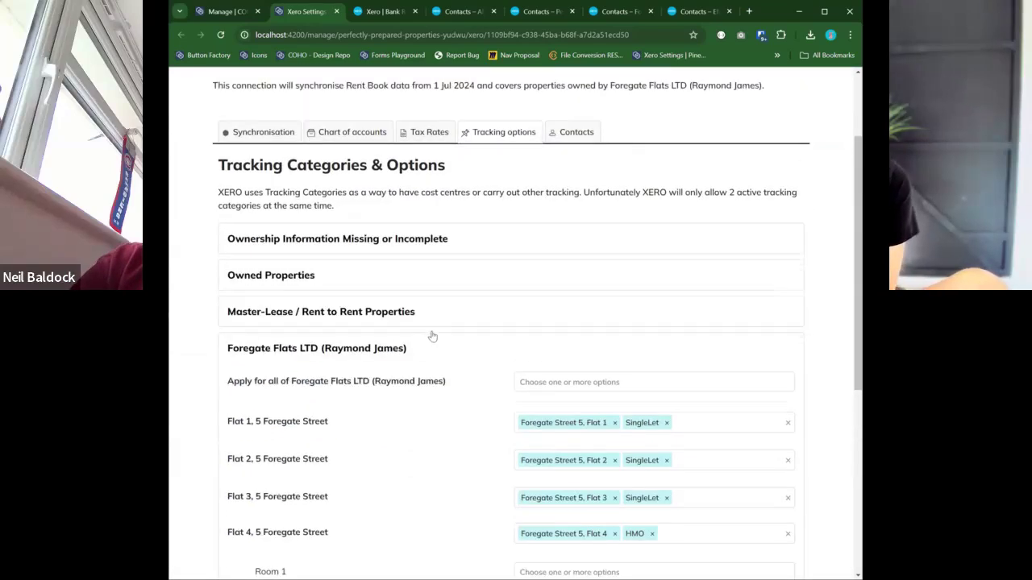
# Check the Property Owners contact mappings, then return to the synchronisation sessions.
pyautogui.click(576, 150)
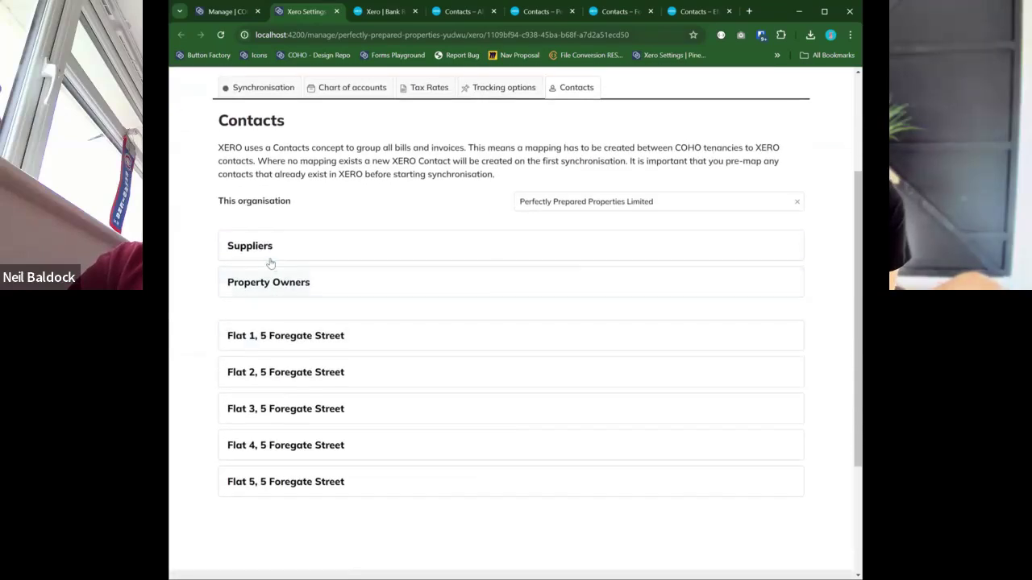
pyautogui.click(288, 283)
pyautogui.scroll(-1, 243, 284)
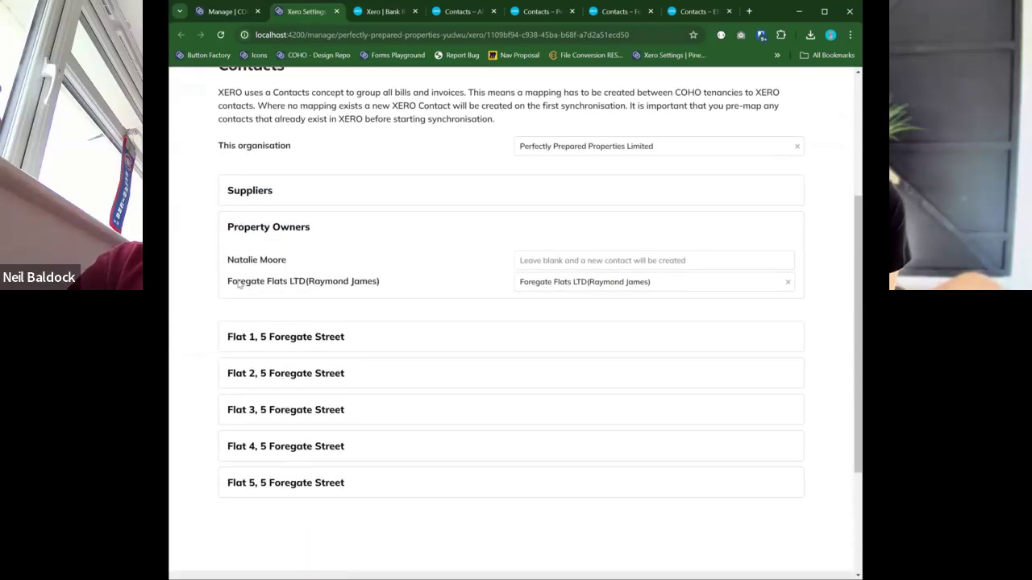
pyautogui.moveTo(237, 282); pyautogui.dragTo(374, 283)
pyautogui.click(328, 150)
pyautogui.scroll(2, 346, 201)
pyautogui.scroll(1, 350, 213)
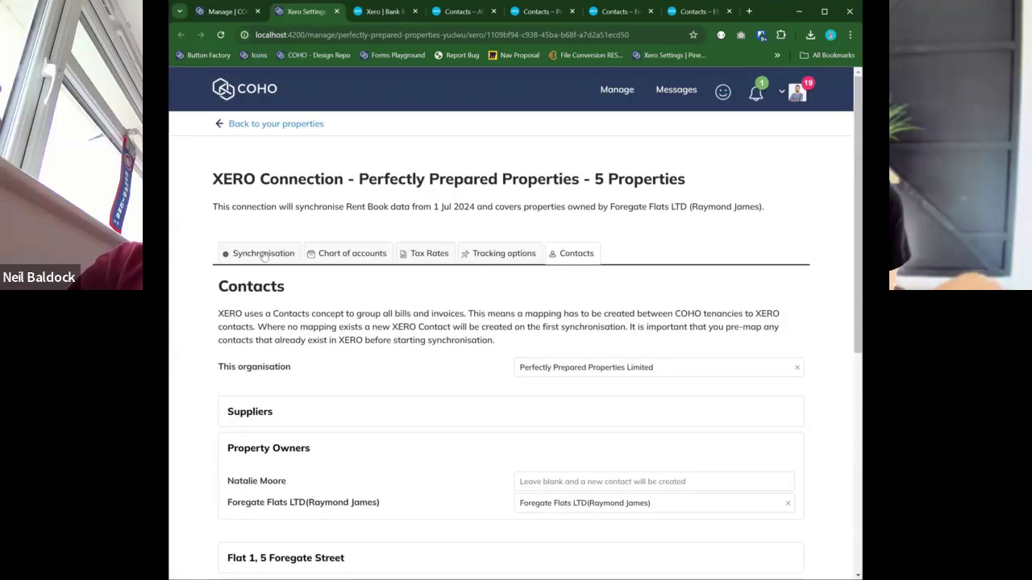
pyautogui.click(264, 254)
# In Xero, view the Foregate Flats LTD contact's 880.00 bill and 120.00 invoice awaiting payment.
pyautogui.click(693, 13)
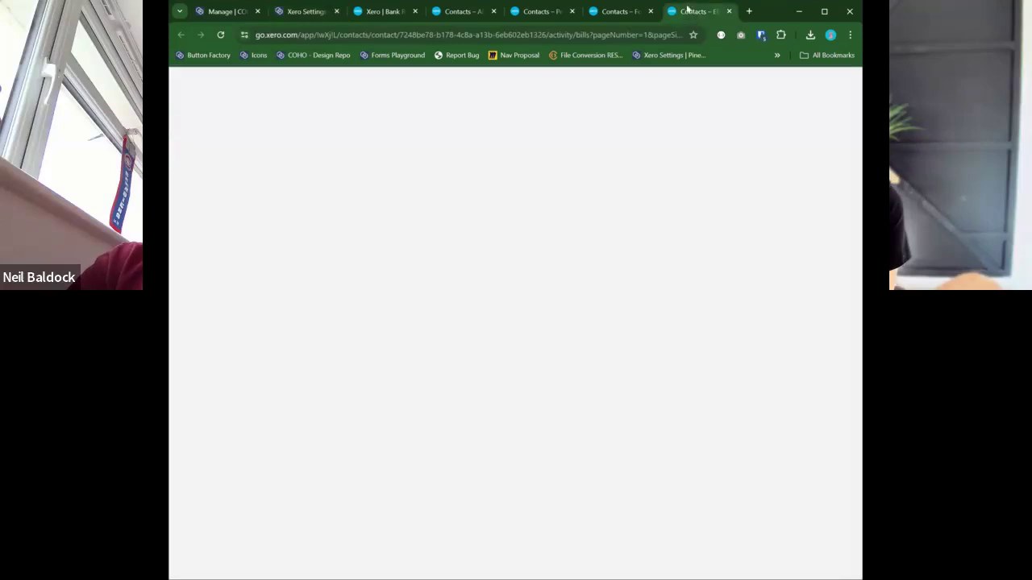
pyautogui.click(619, 12)
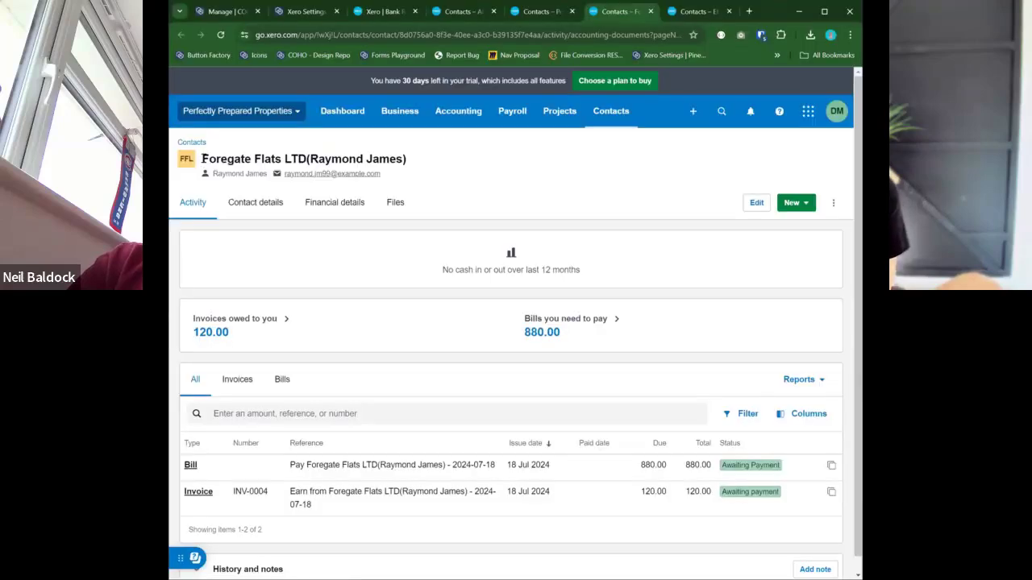
pyautogui.moveTo(201, 159); pyautogui.dragTo(452, 154)
pyautogui.click(450, 159)
pyautogui.scroll(-1, 450, 159)
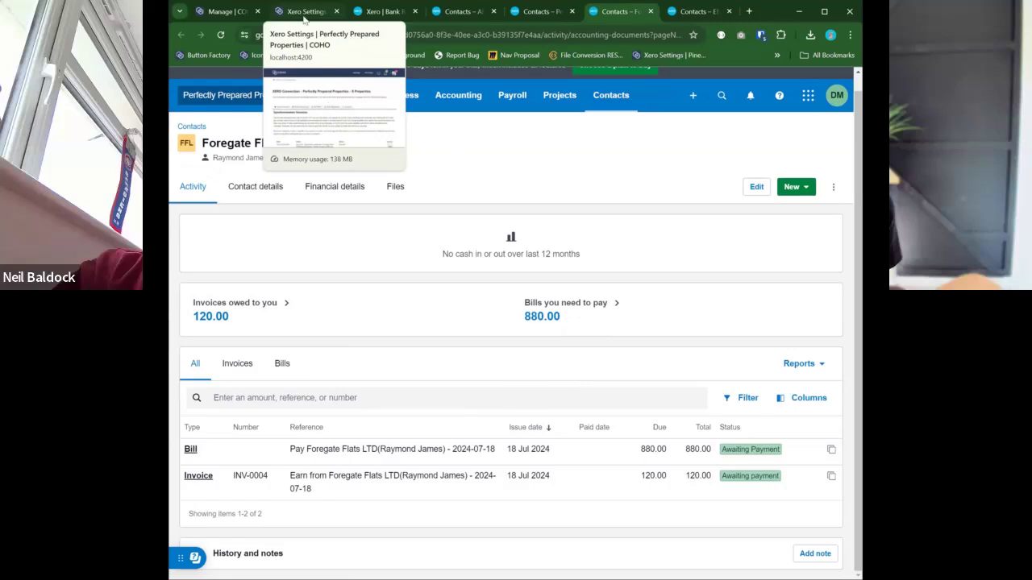
# Open the Foregate Flats LTD settlements from Finances on the Manage page.
pyautogui.click(232, 12)
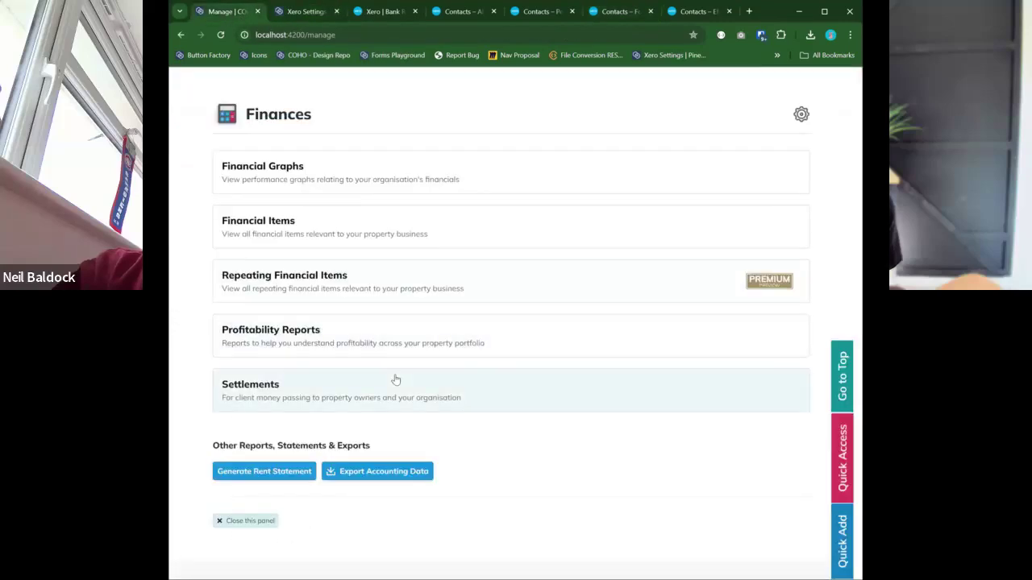
pyautogui.click(341, 408)
pyautogui.scroll(-1, 564, 389)
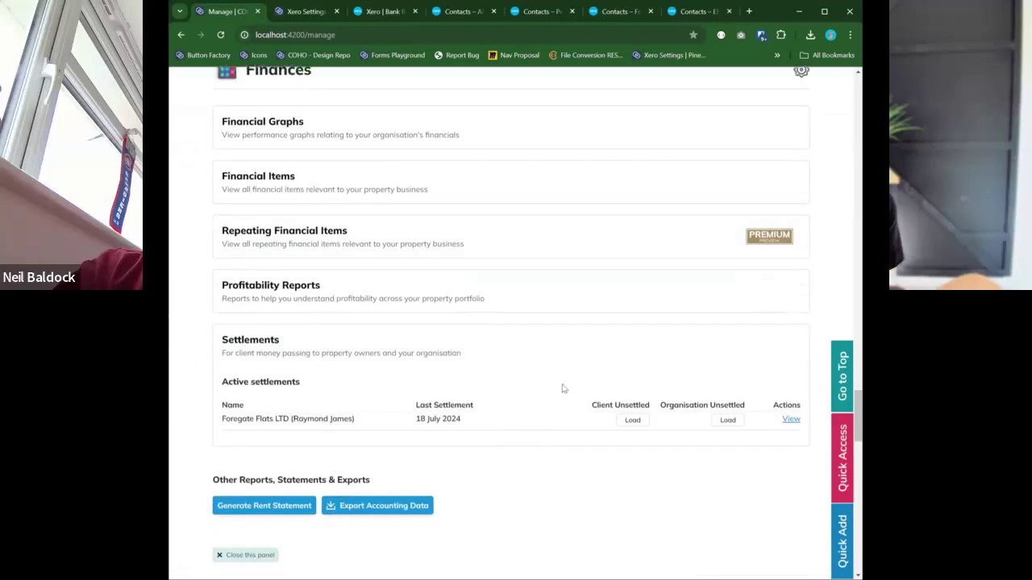
pyautogui.scroll(-1, 782, 371)
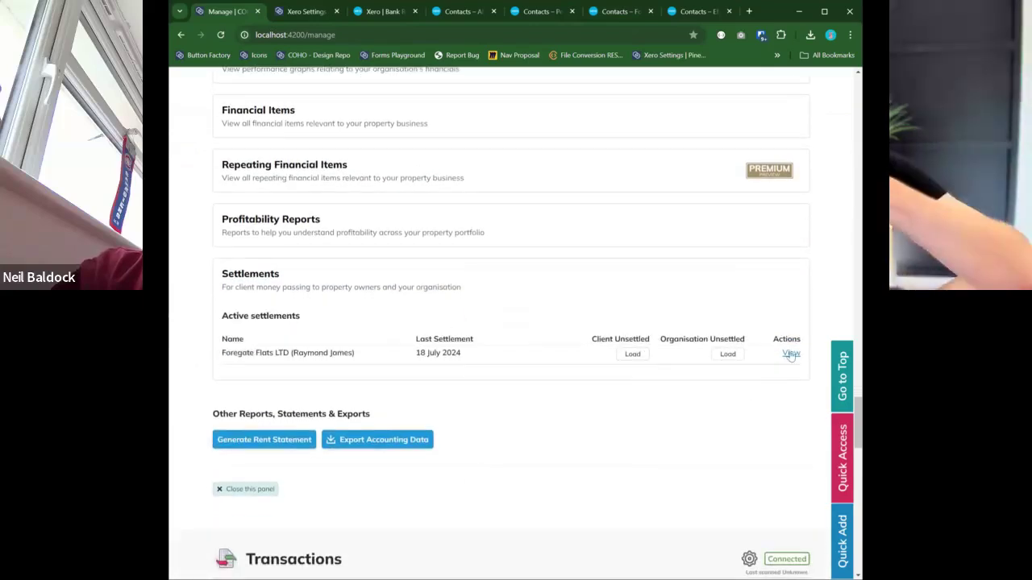
pyautogui.click(790, 355)
# Expand approved settlement ST0001 to see its unpaid £120.00 and £880.00 items.
pyautogui.scroll(-1, 617, 362)
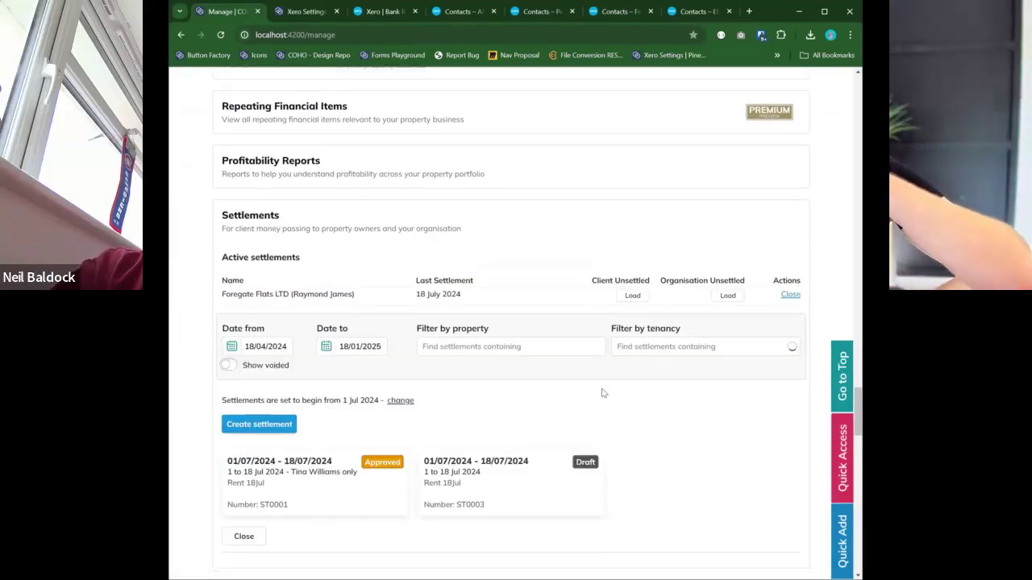
pyautogui.scroll(-1, 580, 403)
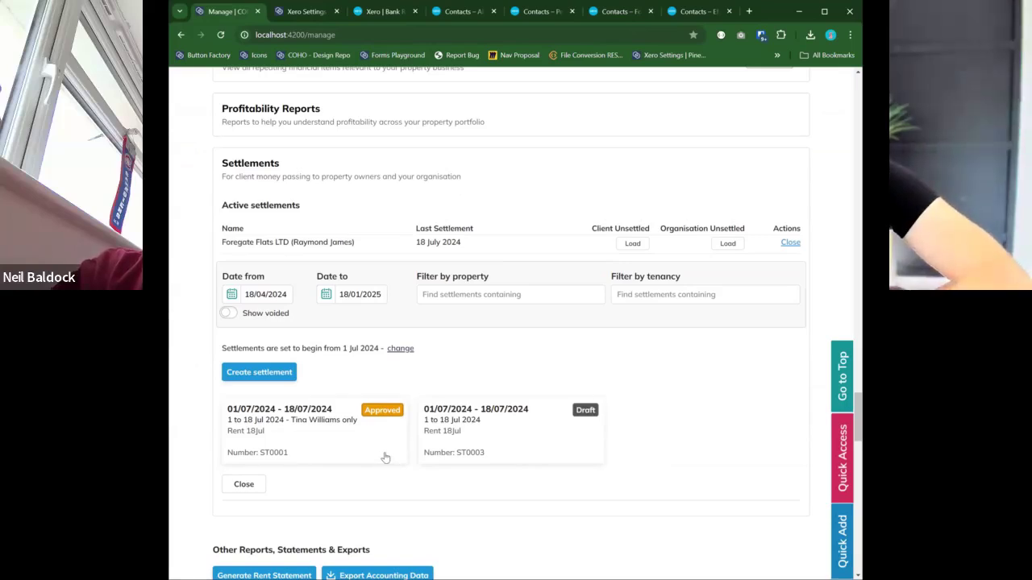
pyautogui.scroll(-1, 448, 456)
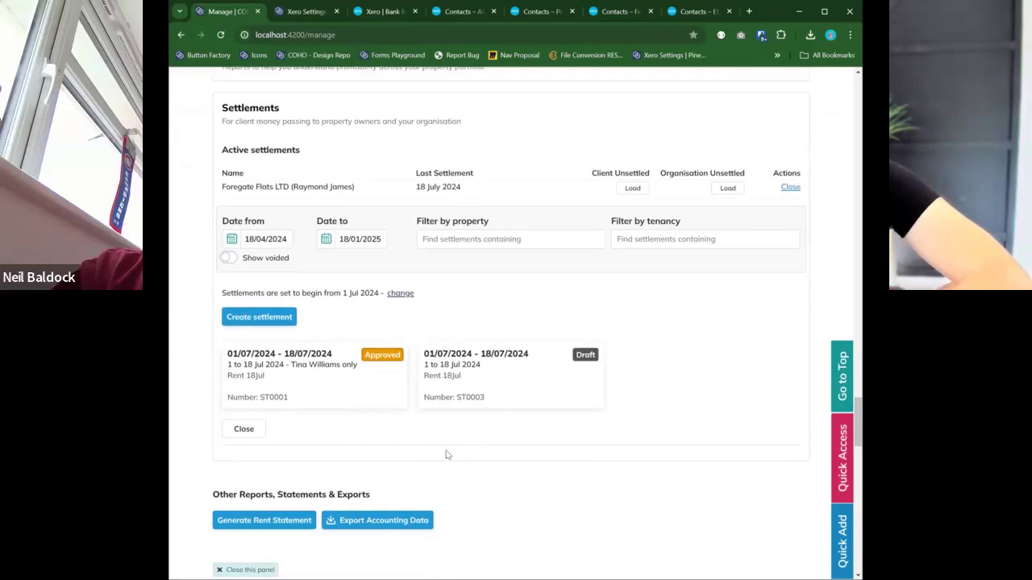
pyautogui.scroll(-1, 458, 437)
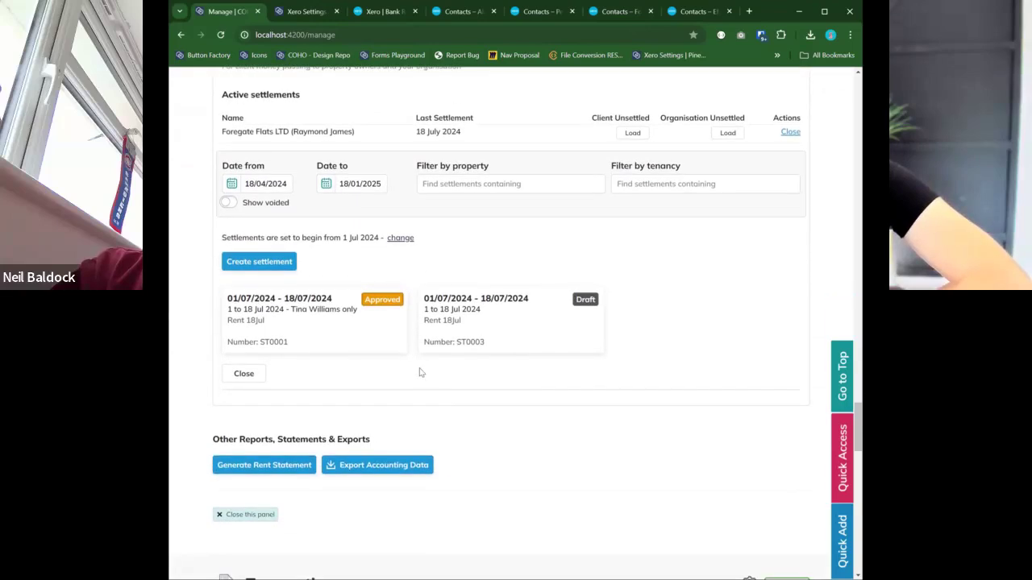
pyautogui.click(359, 337)
pyautogui.scroll(-2, 394, 300)
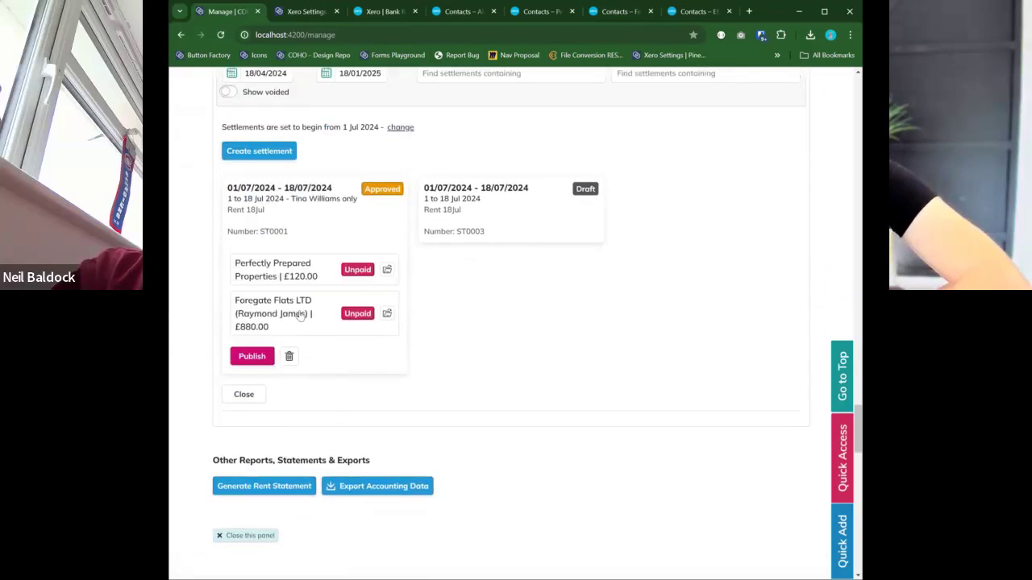
# Open ST0001's printable £880.00 Flat 3 statement of account, then return to settlements.
pyautogui.click(387, 315)
pyautogui.scroll(-1, 363, 343)
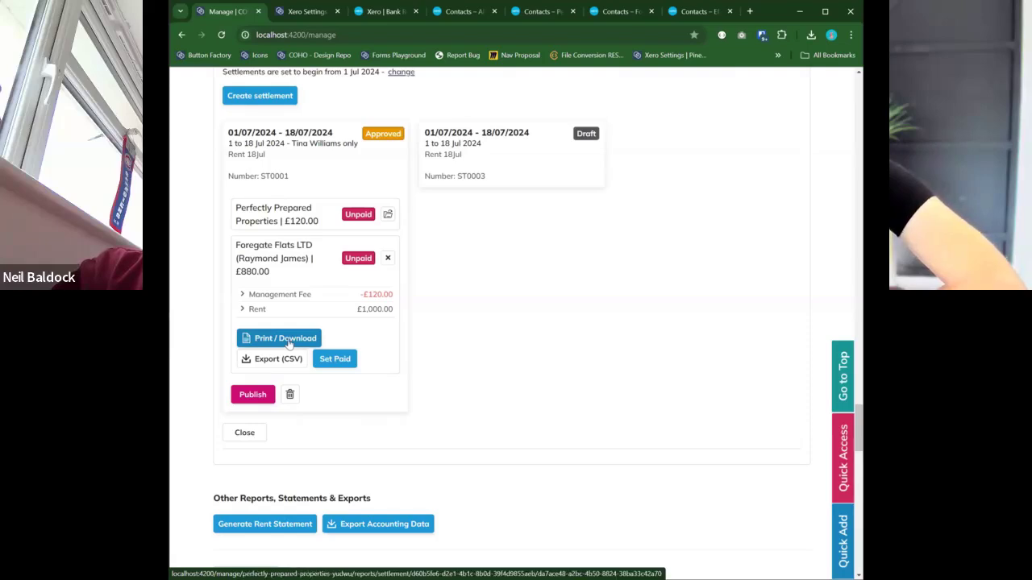
pyautogui.click(287, 340)
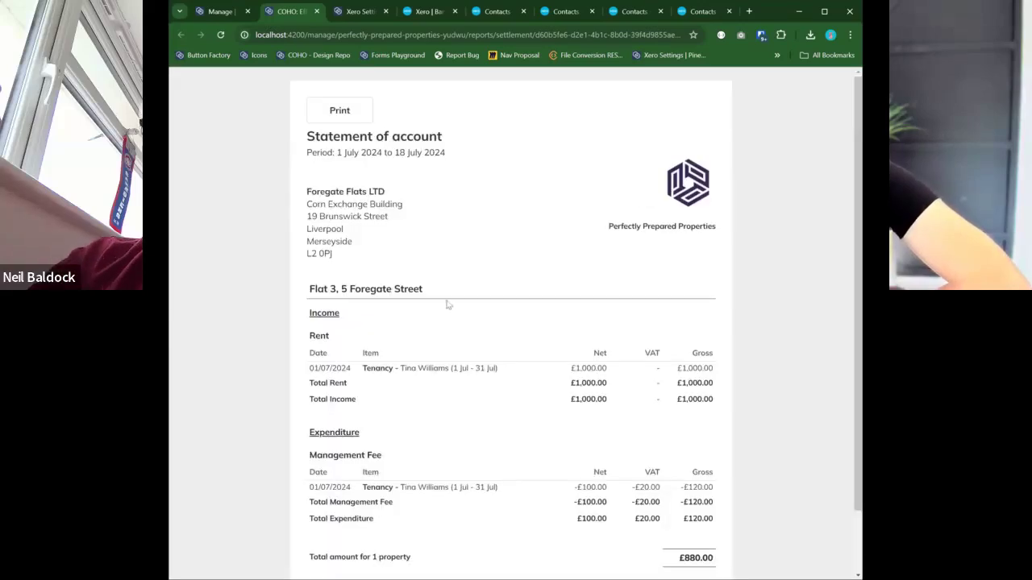
pyautogui.scroll(-1, 446, 301)
pyautogui.scroll(1, 475, 333)
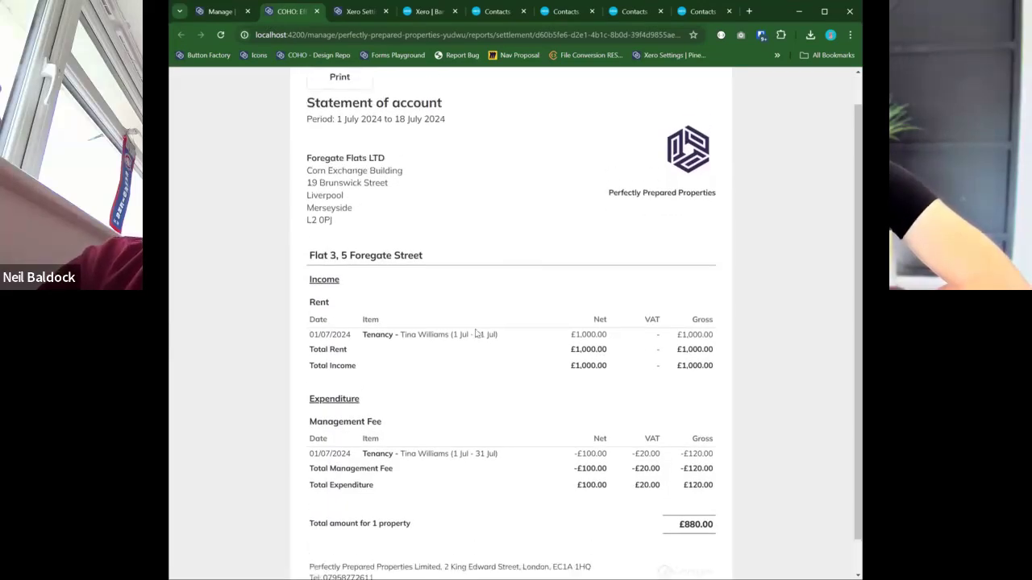
pyautogui.scroll(-1, 483, 333)
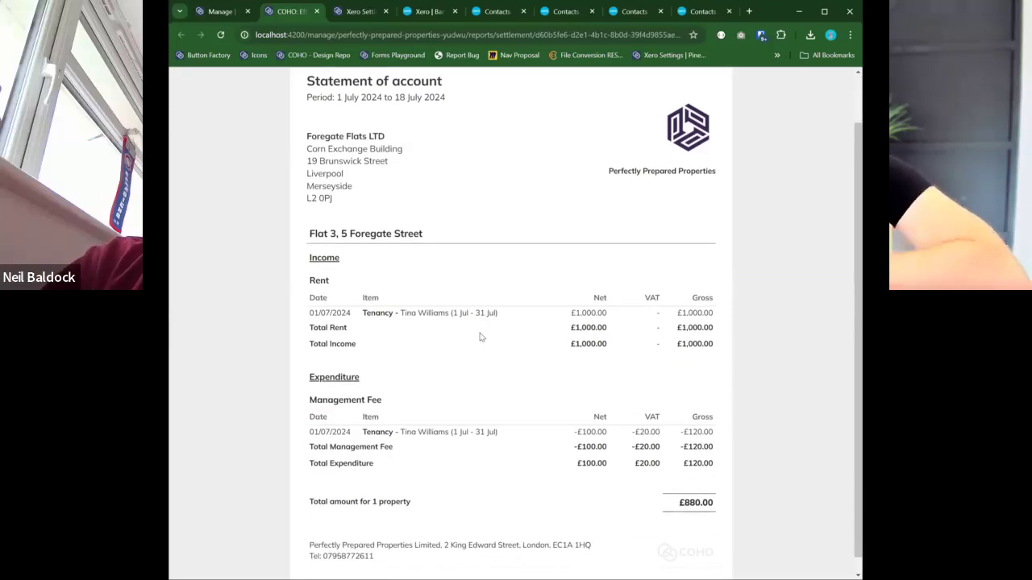
pyautogui.click(225, 14)
pyautogui.click(287, 131)
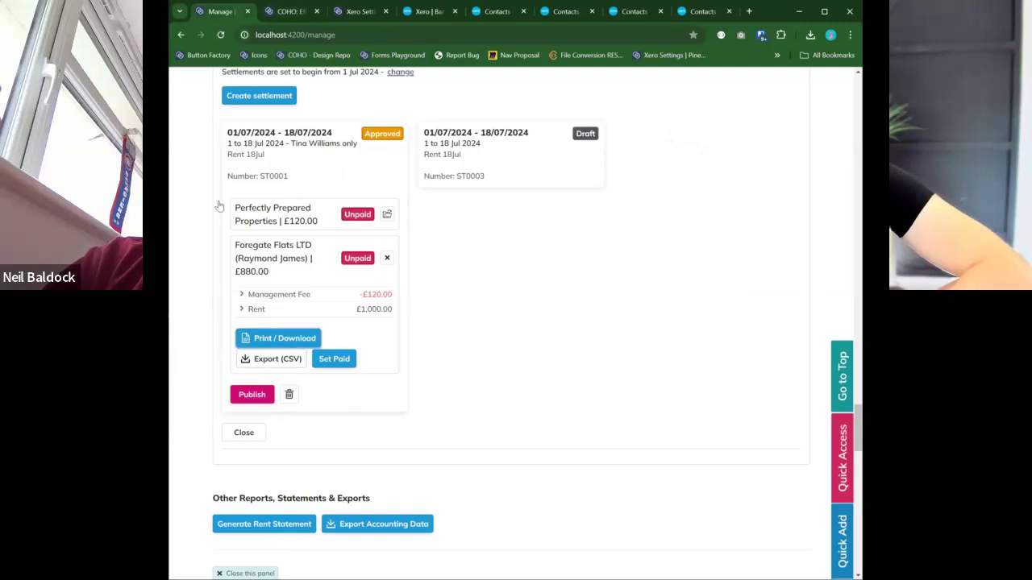
# Start a per-property-owner settlement including advance payments and preview its items.
pyautogui.click(259, 98)
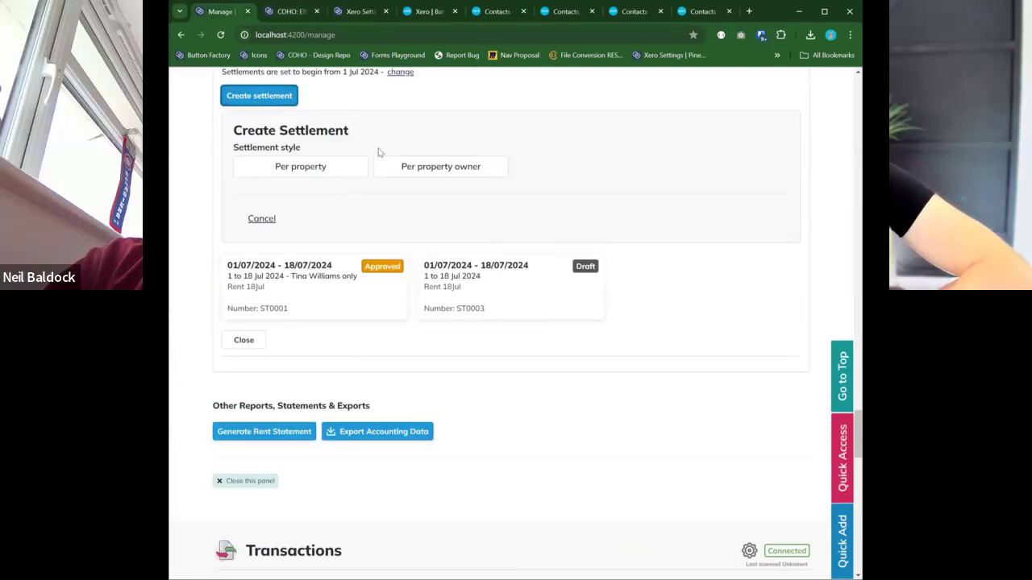
pyautogui.click(439, 166)
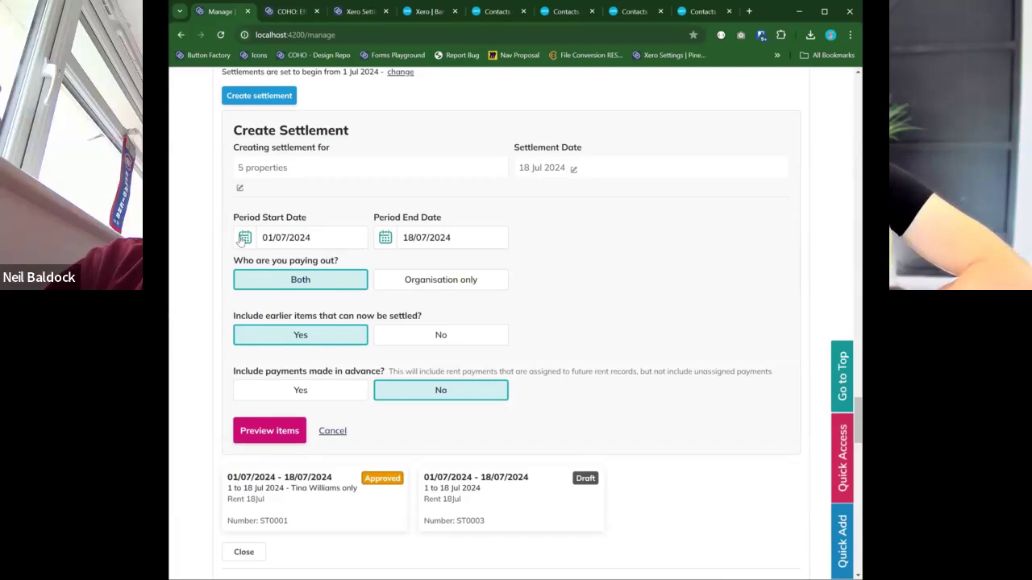
pyautogui.scroll(-2, 304, 342)
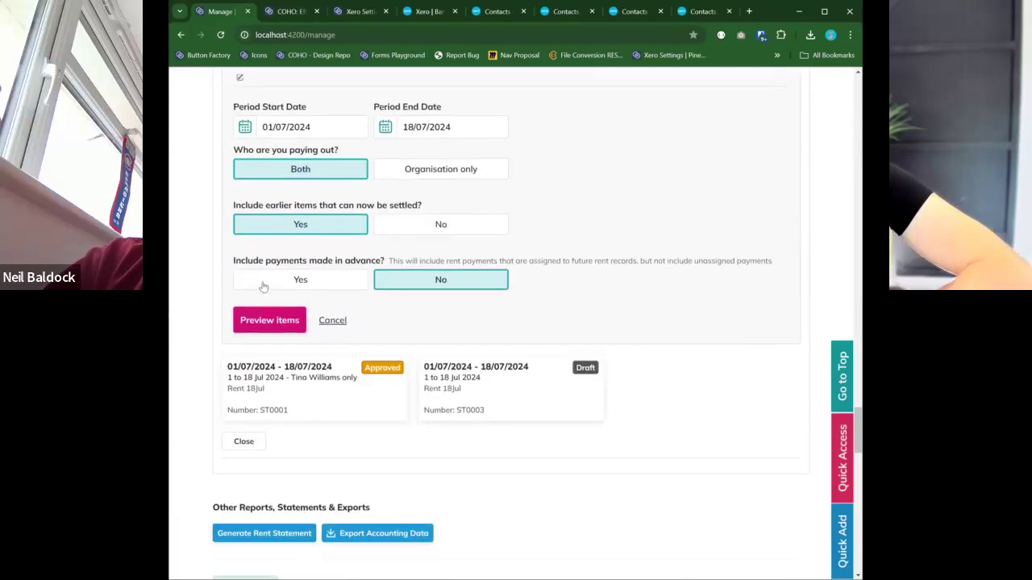
pyautogui.moveTo(234, 261); pyautogui.dragTo(384, 262)
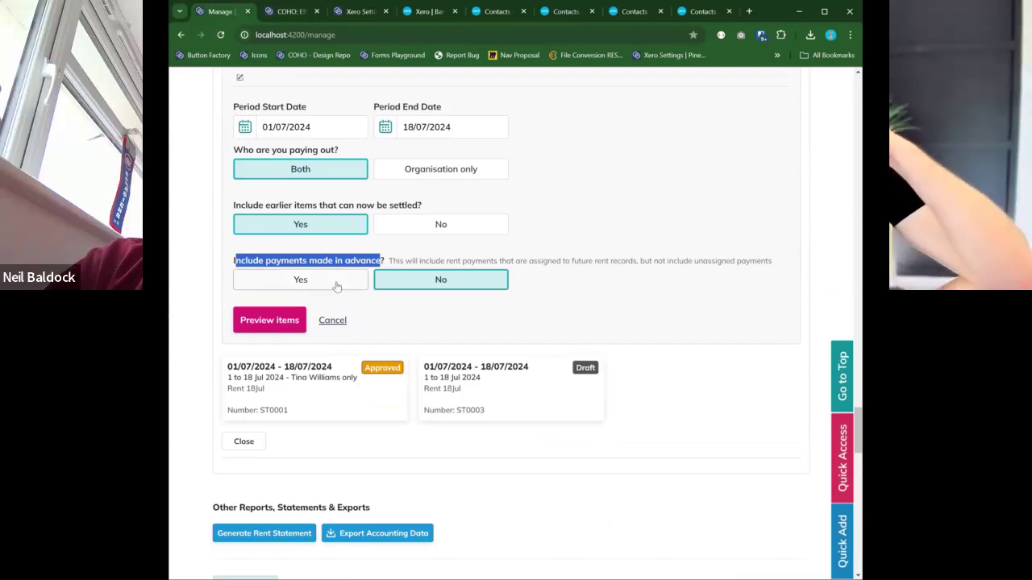
pyautogui.click(553, 265)
pyautogui.click(300, 279)
pyautogui.click(284, 321)
# Exclude the 1 Aug 2024 £100 insurance item and save the settlement as a draft.
pyautogui.scroll(-1, 455, 331)
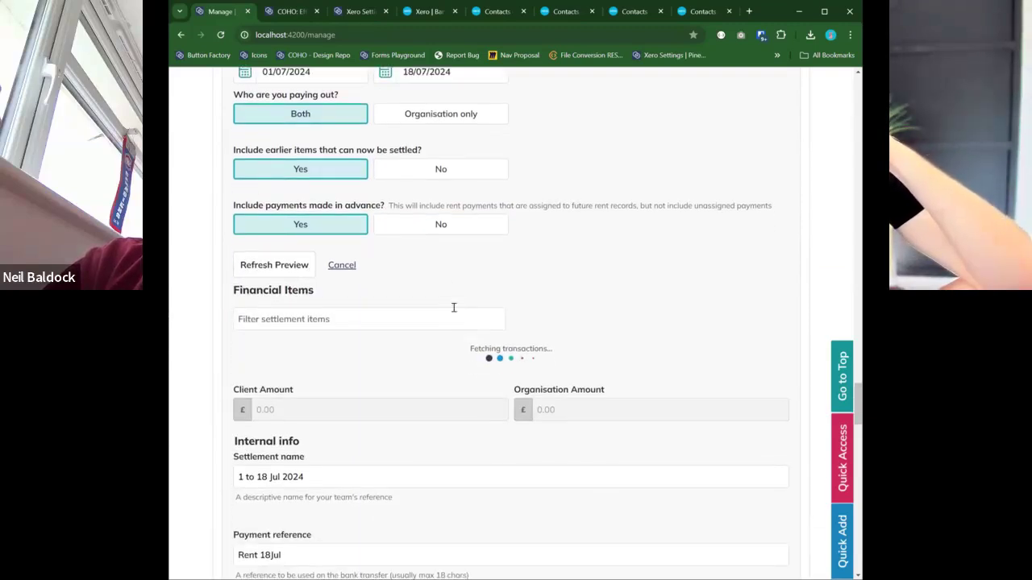
pyautogui.scroll(-3, 383, 294)
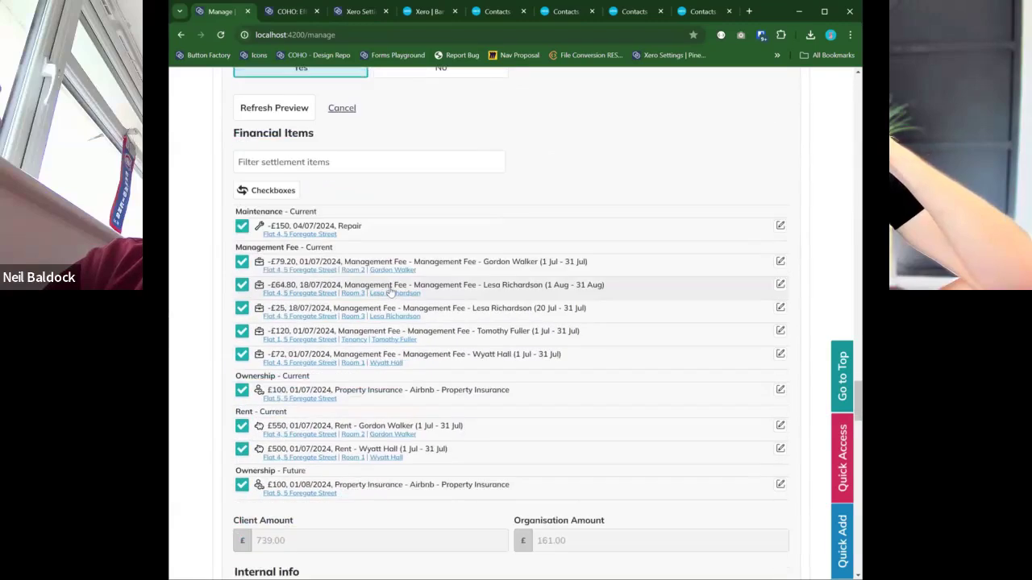
pyautogui.scroll(-1, 376, 424)
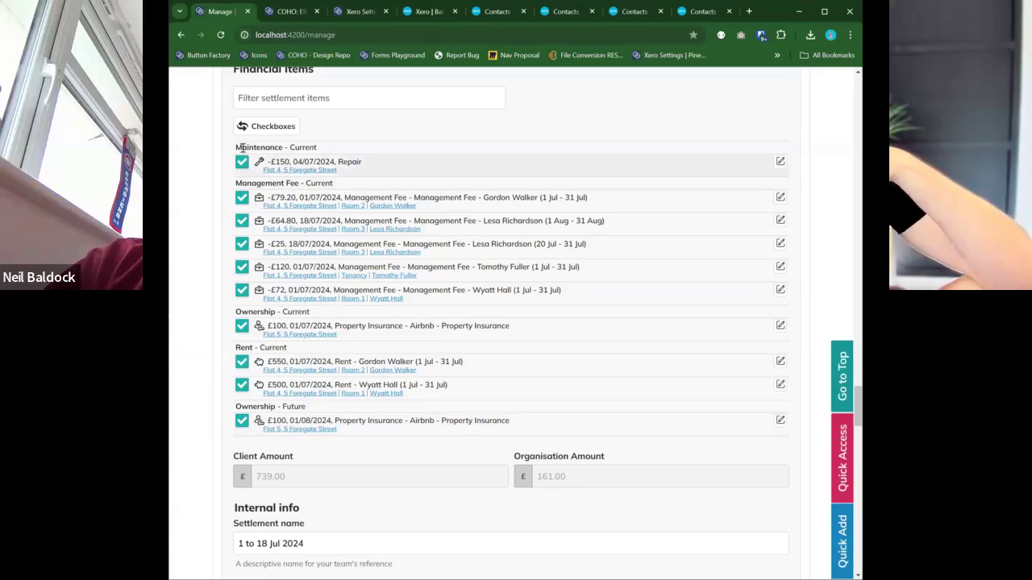
pyautogui.click(241, 420)
pyautogui.moveTo(448, 386); pyautogui.dragTo(288, 362)
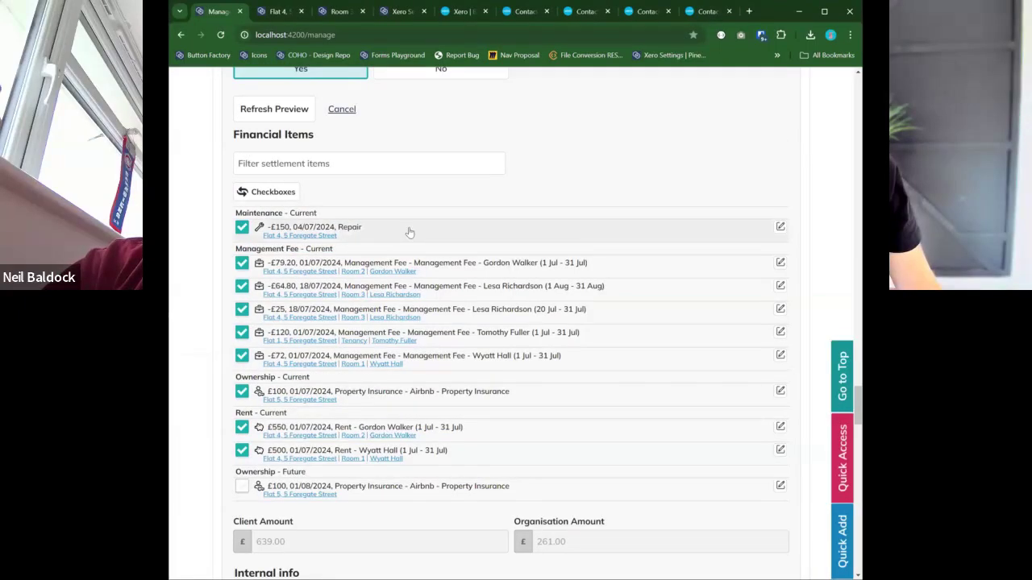
pyautogui.scroll(-1, 409, 233)
pyautogui.moveTo(363, 168); pyautogui.dragTo(342, 168)
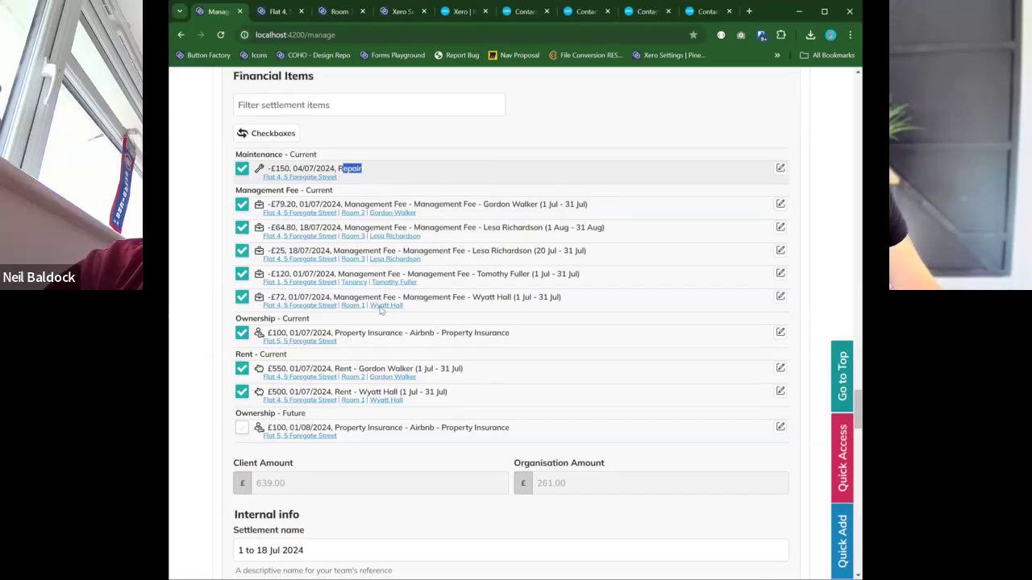
pyautogui.scroll(-8, 311, 463)
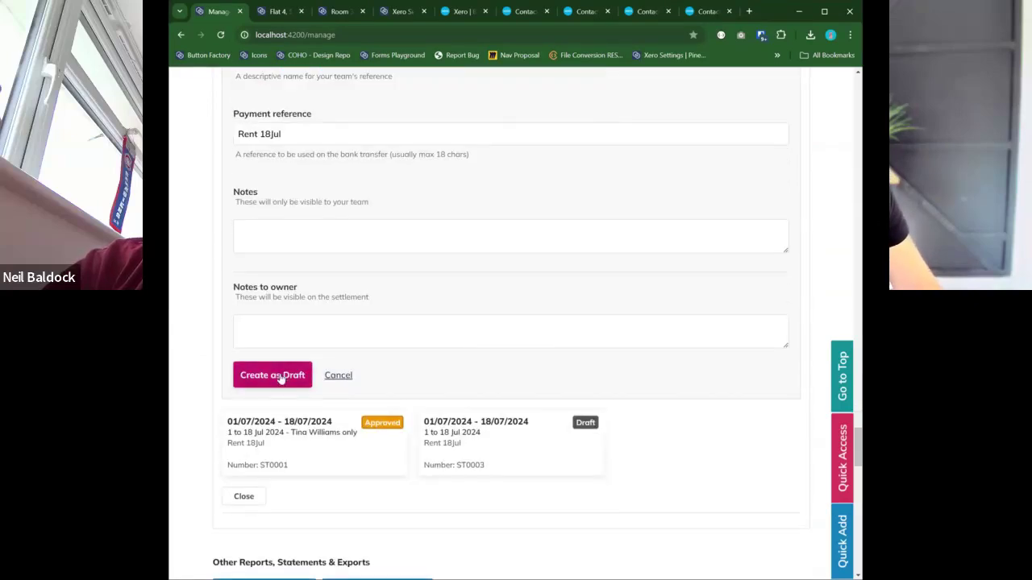
pyautogui.click(279, 377)
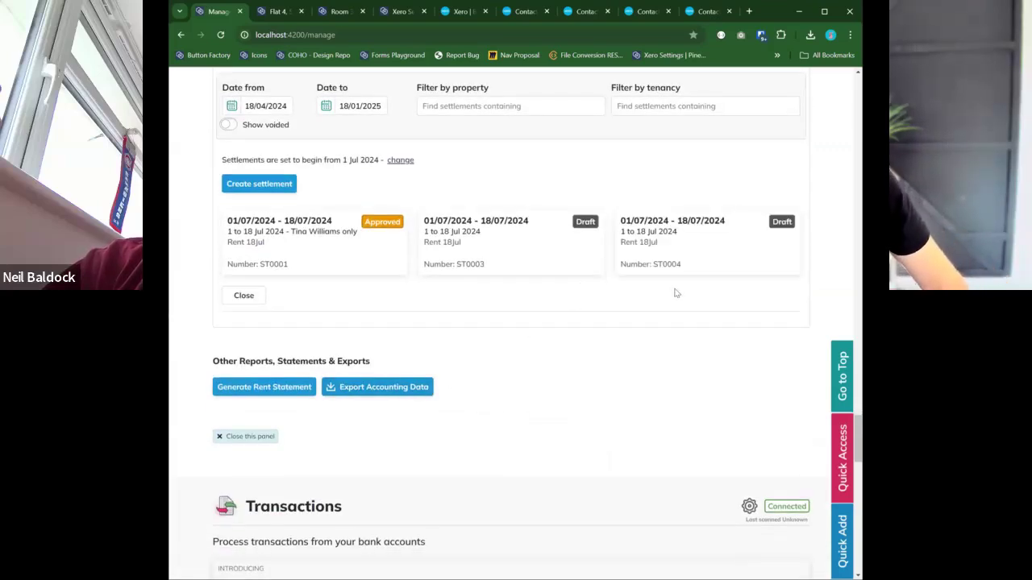
# Check ST0004's line items and confirm its approval.
pyautogui.click(671, 266)
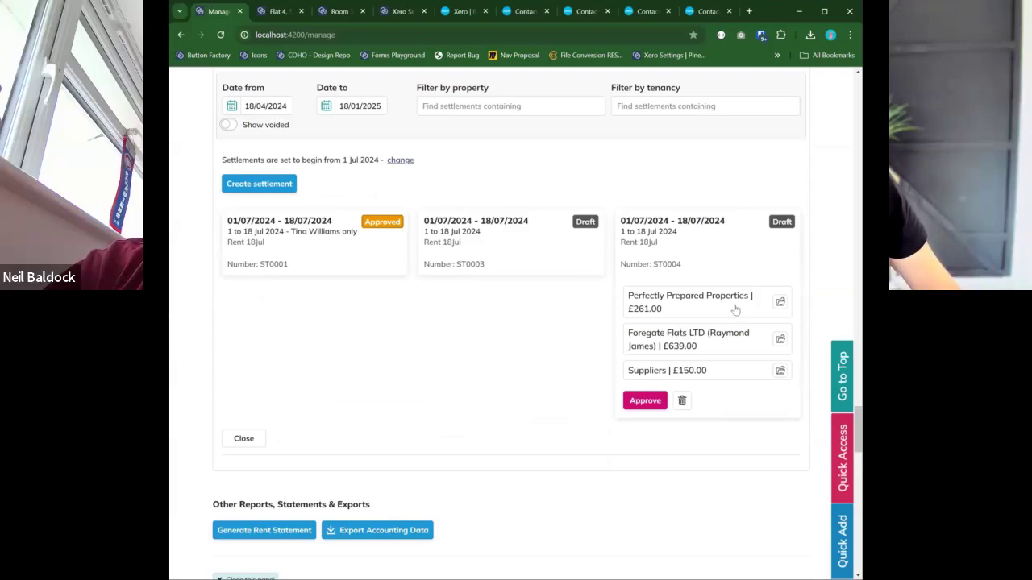
pyautogui.click(640, 400)
pyautogui.click(352, 361)
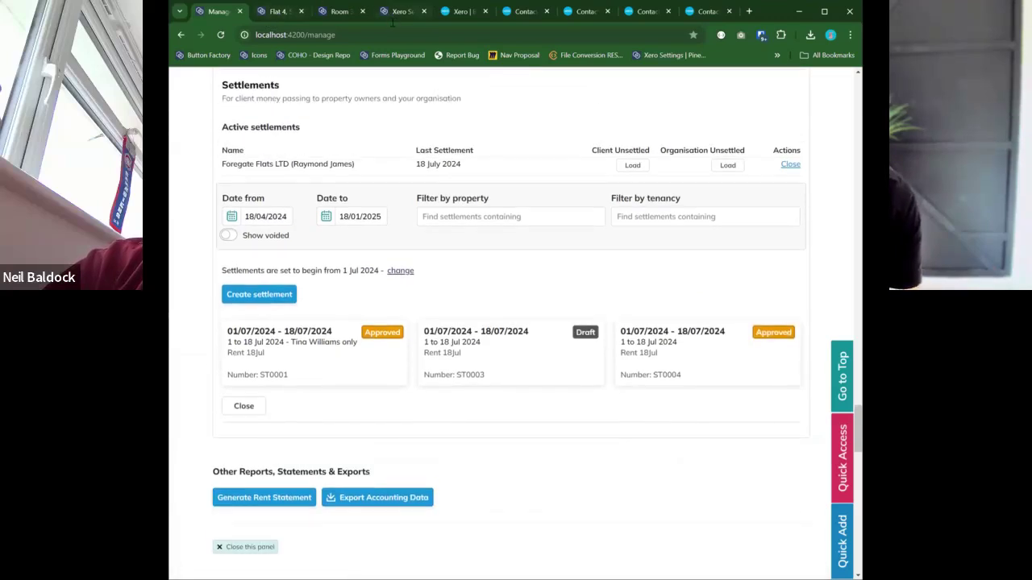
# Review ST0004's Foregate Flats LTD and Perfectly Prepared Properties payee breakdowns, then go to Xero settings.
pyautogui.click(690, 364)
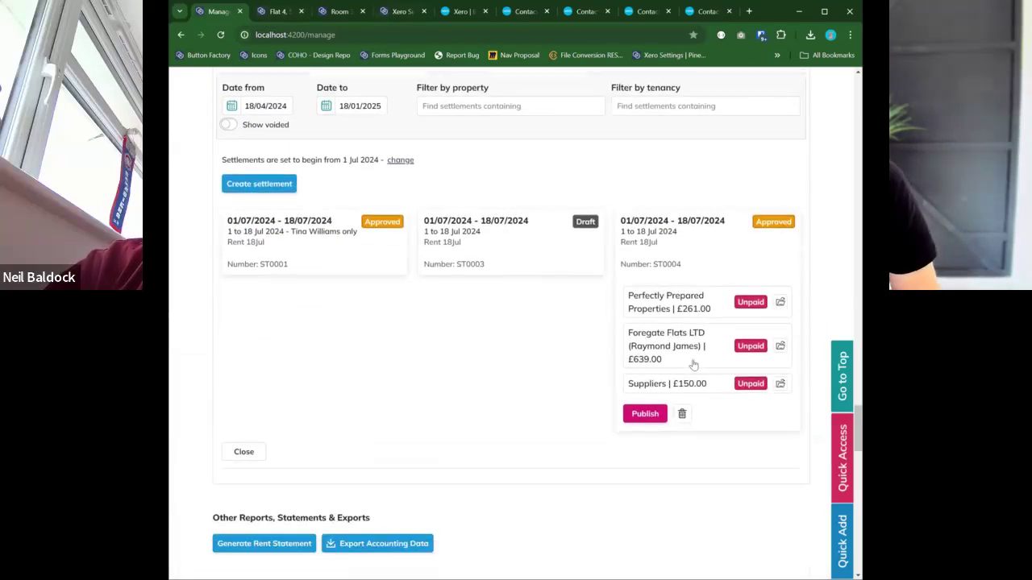
pyautogui.click(780, 345)
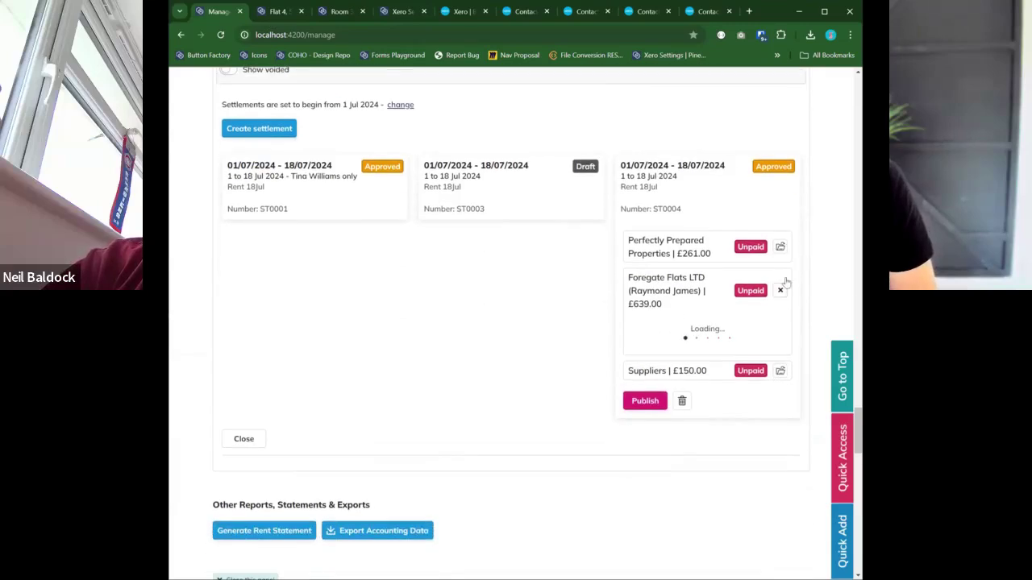
pyautogui.click(781, 247)
pyautogui.scroll(-1, 780, 274)
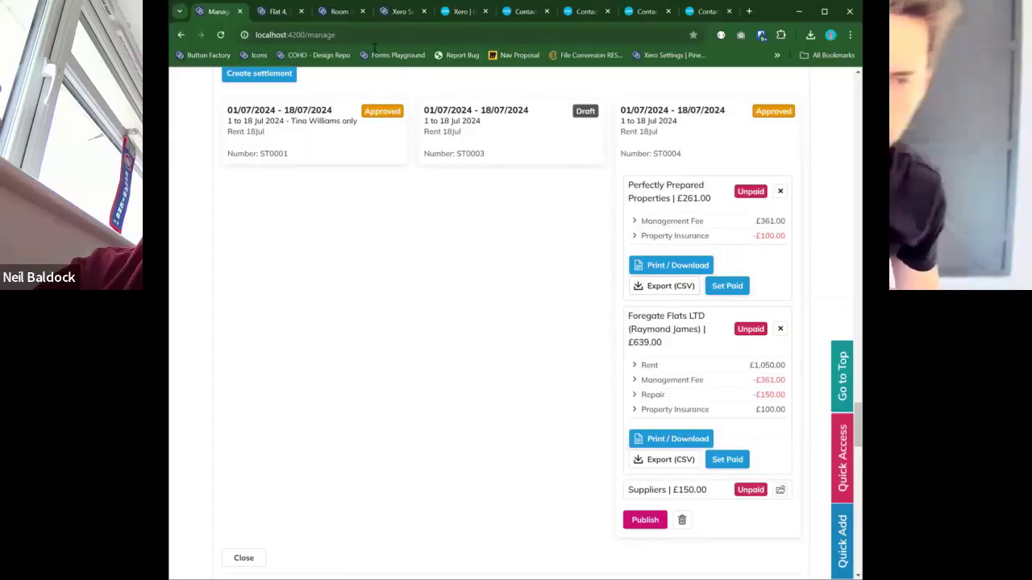
pyautogui.click(402, 12)
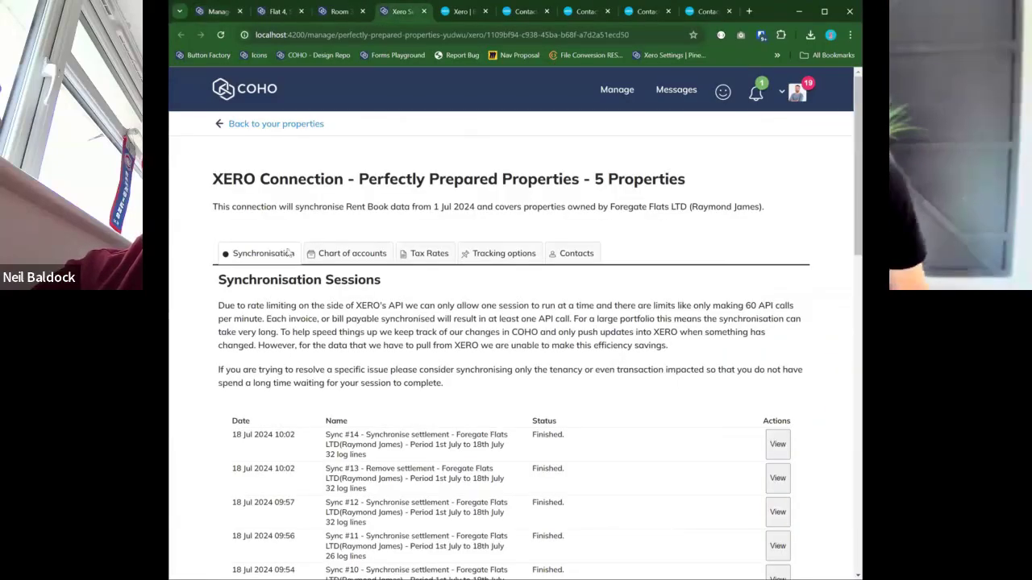
# In settlement synchronisation, choose Foregate Flats LTD as property owner and list its settlements.
pyautogui.scroll(-7, 306, 274)
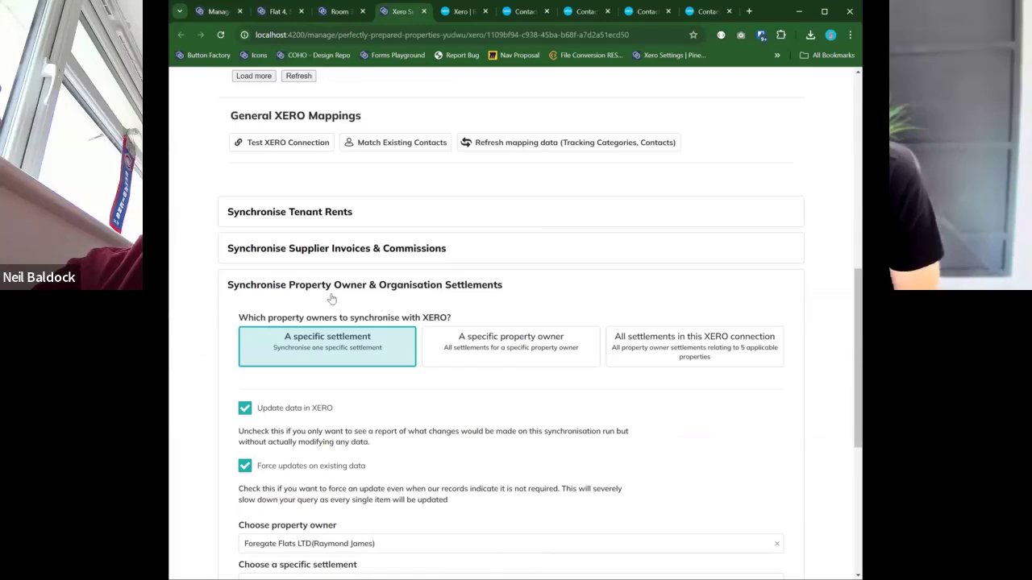
pyautogui.scroll(-1, 369, 276)
pyautogui.click(315, 435)
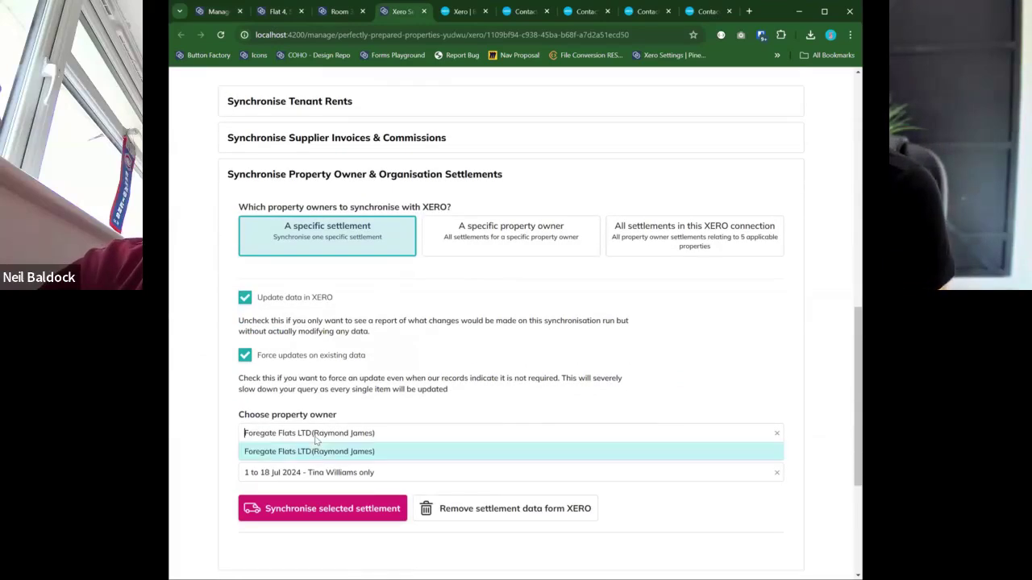
pyautogui.click(290, 176)
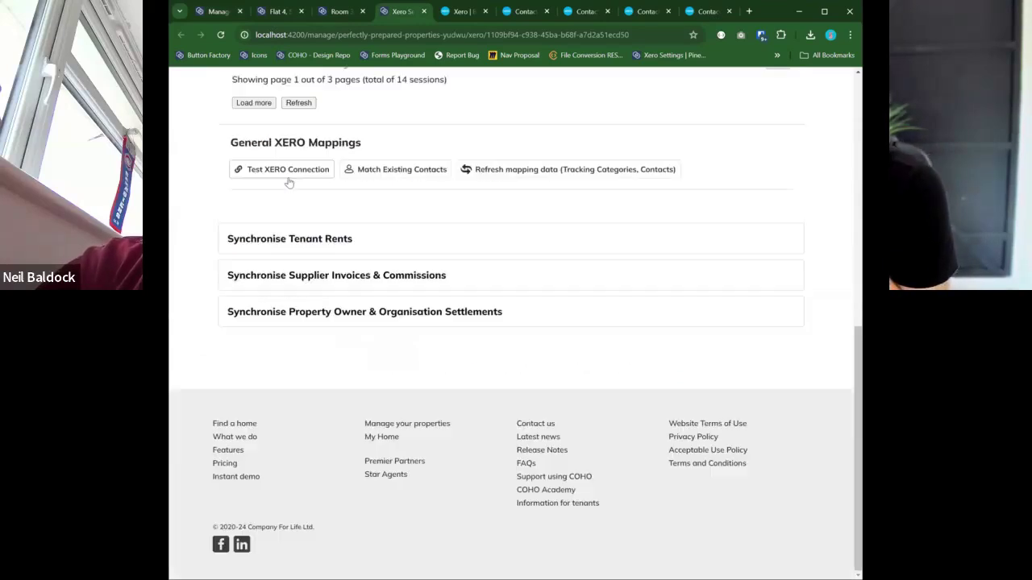
pyautogui.click(307, 321)
pyautogui.scroll(-2, 564, 282)
pyautogui.click(772, 218)
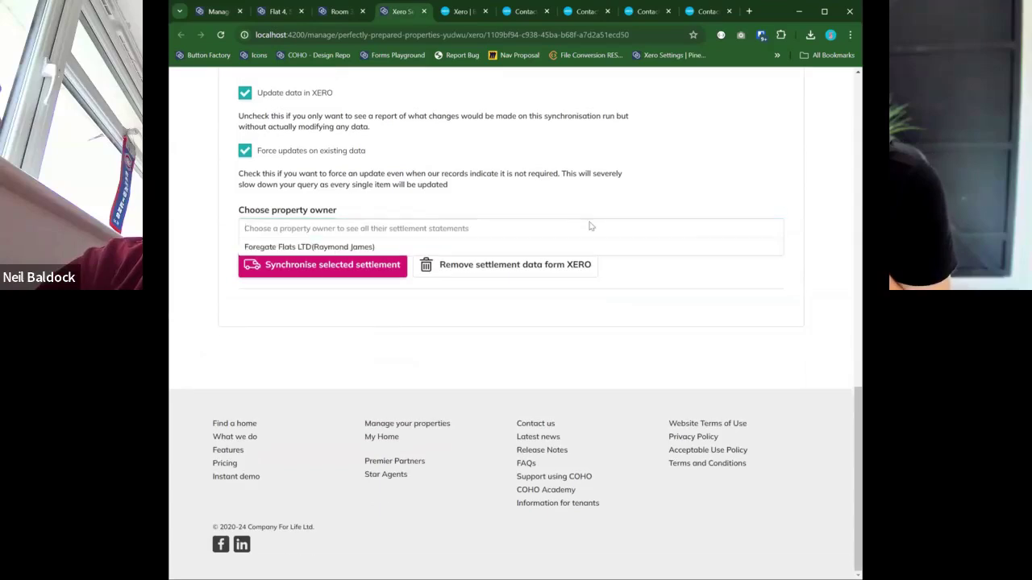
pyautogui.click(456, 246)
pyautogui.click(384, 251)
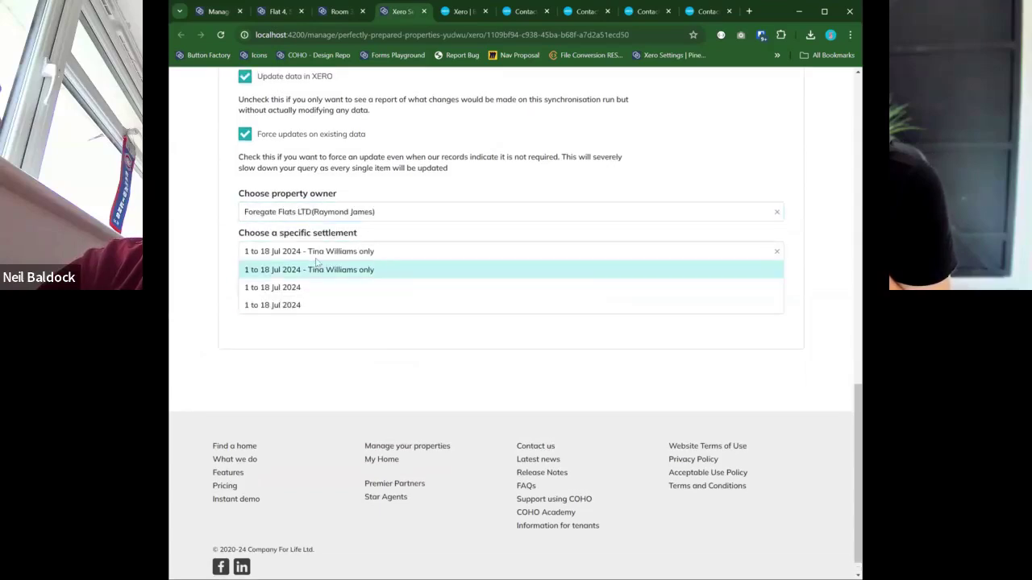
# Return to the settlements management page showing the ST0004 breakdown.
pyautogui.click(334, 16)
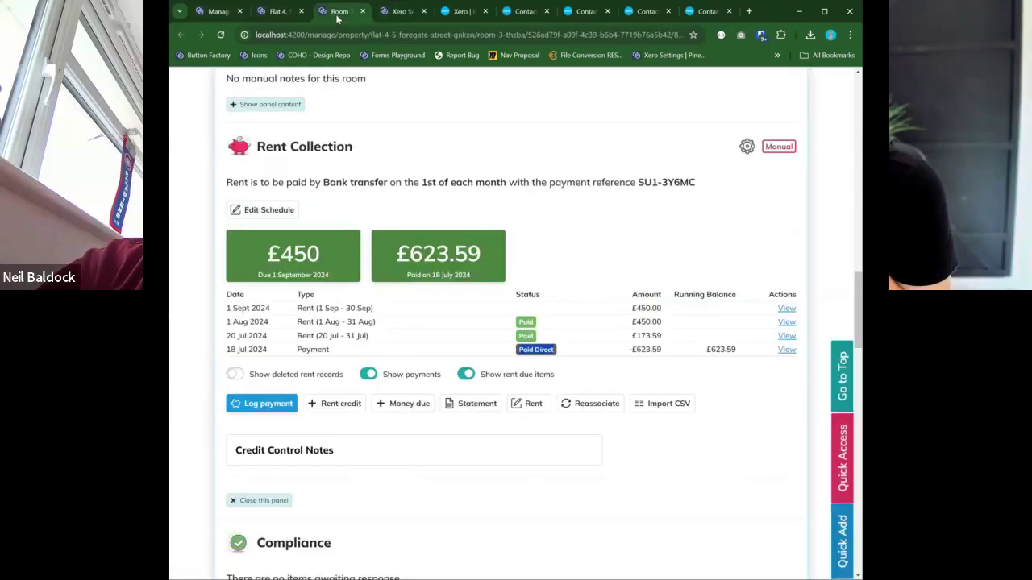
pyautogui.click(292, 18)
pyautogui.click(218, 12)
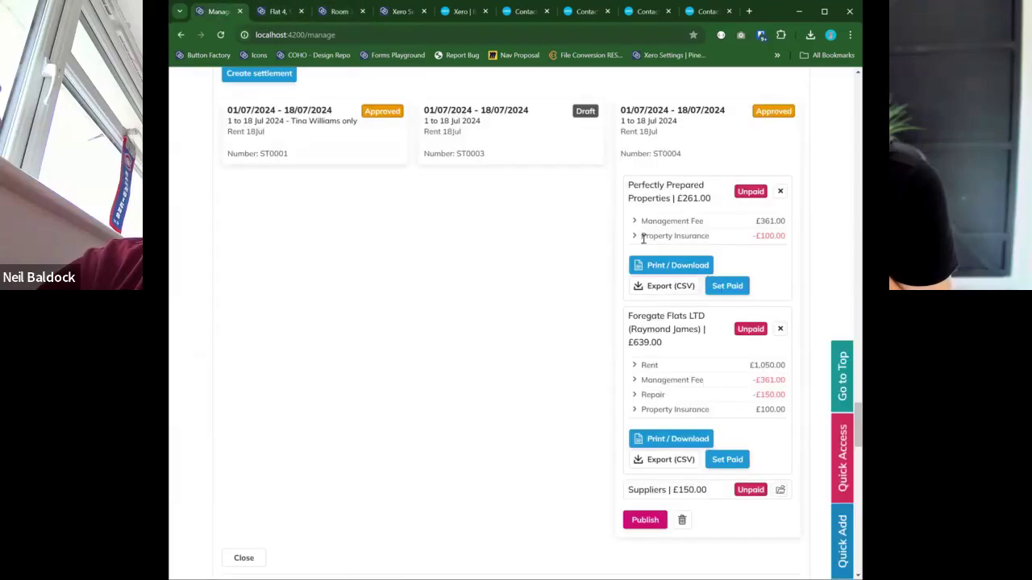
# Delete the draft settlement ST0003.
pyautogui.click(544, 144)
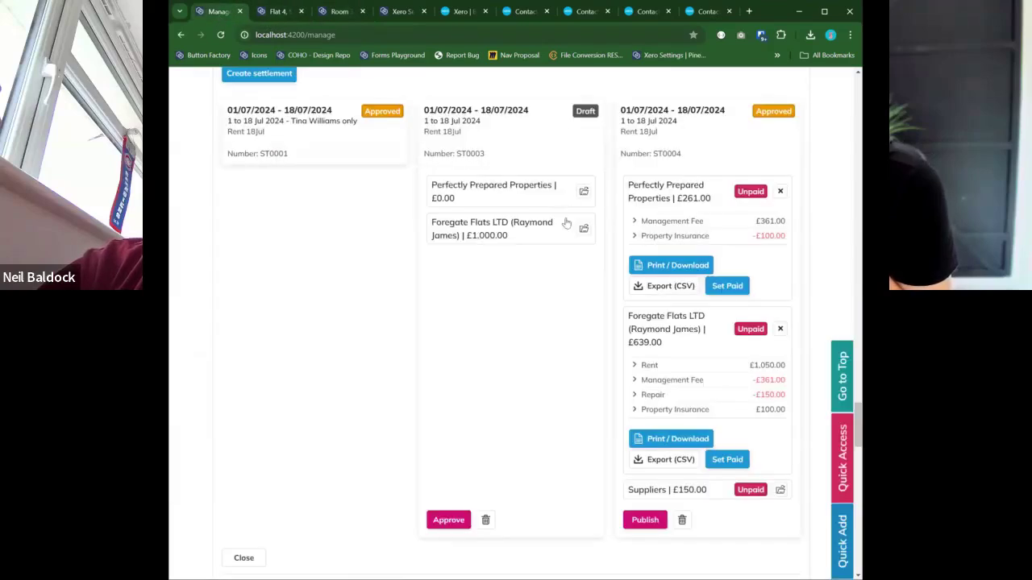
pyautogui.click(485, 519)
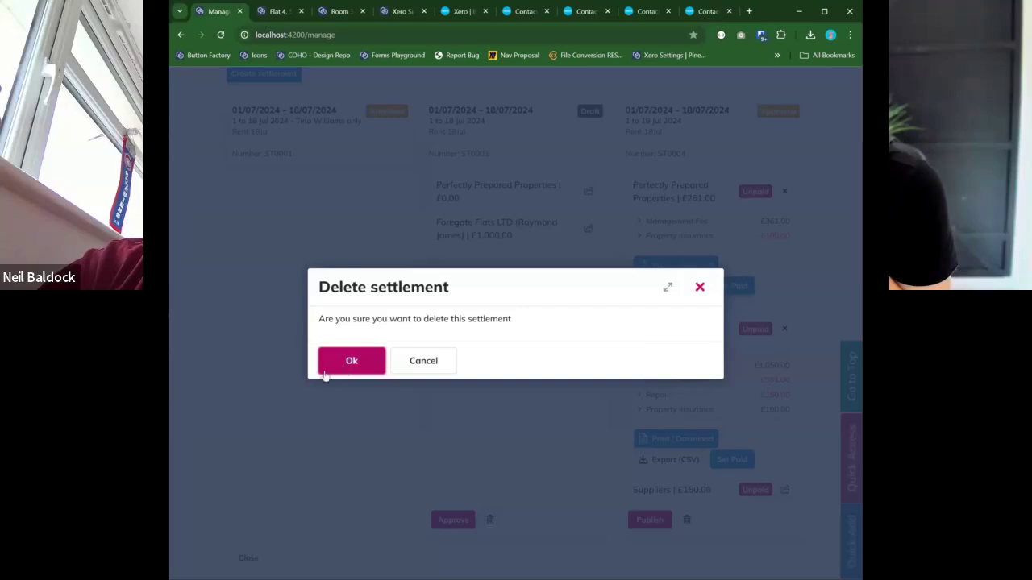
pyautogui.click(345, 364)
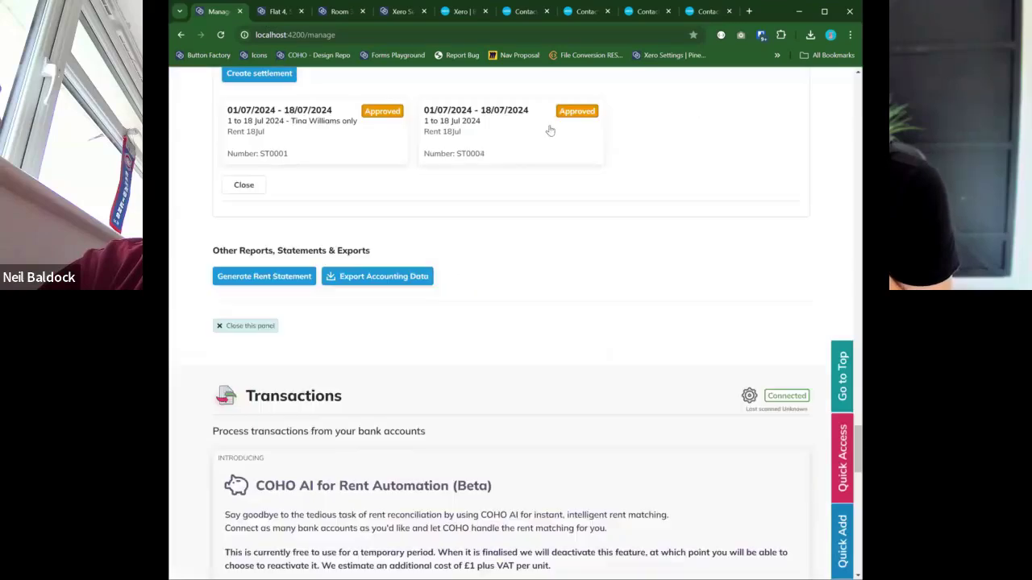
# On the XERO Connection page, reselect Foregate Flats LTD and synchronise its 1 to 18 Jul 2024 settlement.
pyautogui.click(285, 11)
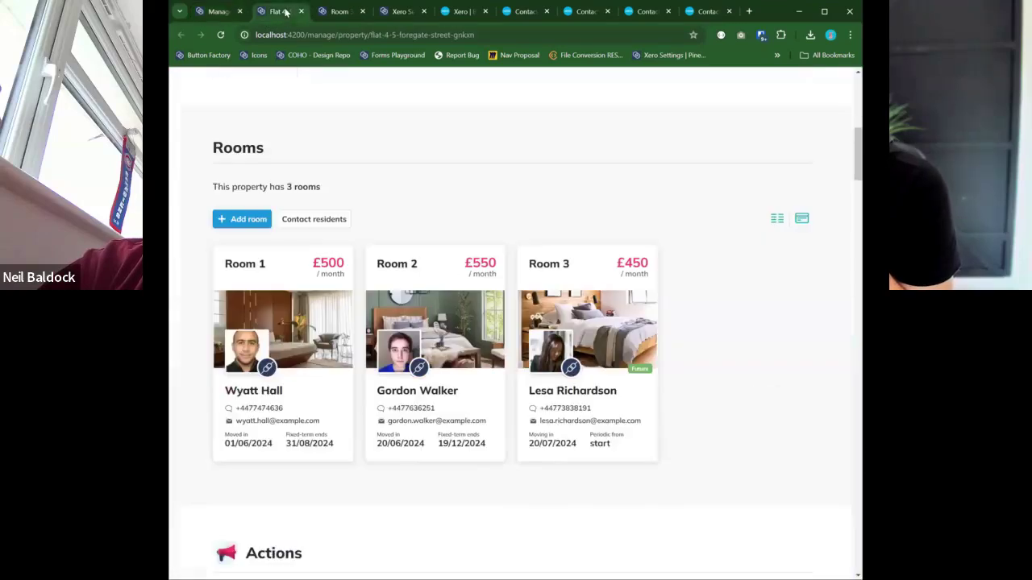
pyautogui.click(348, 10)
pyautogui.click(401, 12)
pyautogui.click(786, 252)
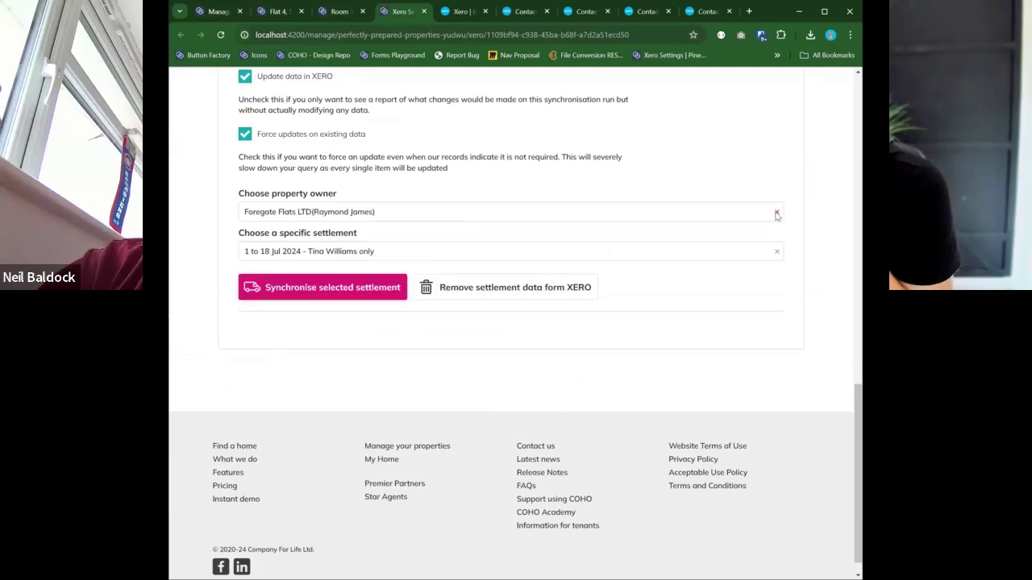
pyautogui.click(776, 211)
pyautogui.click(758, 212)
pyautogui.click(346, 230)
pyautogui.click(360, 251)
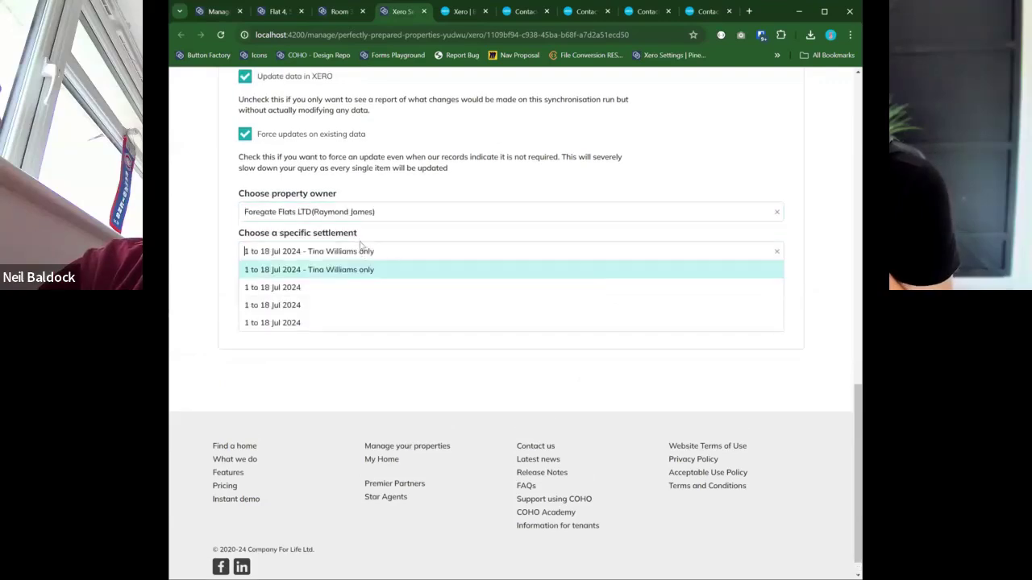
pyautogui.click(324, 288)
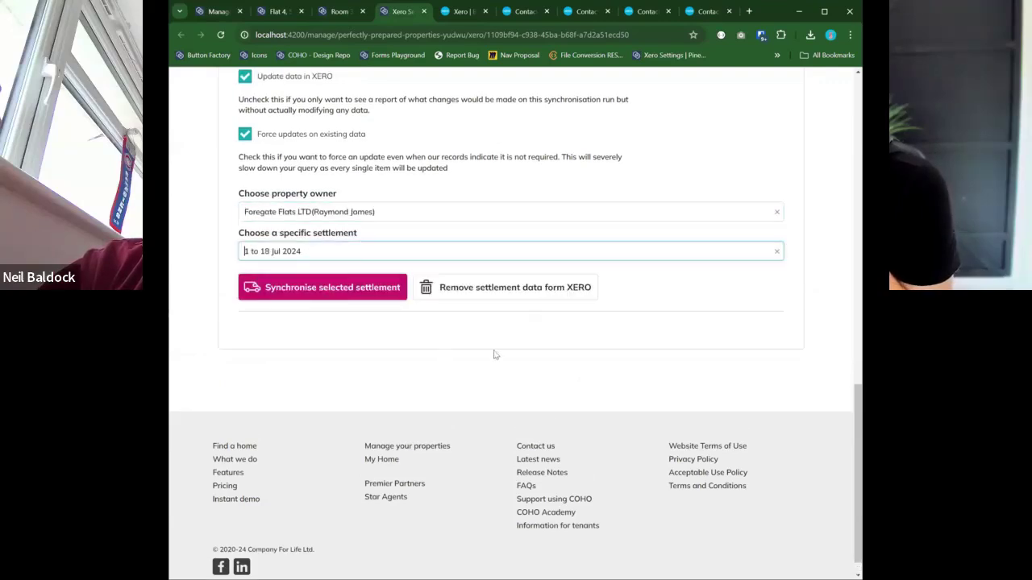
pyautogui.scroll(1, 403, 242)
pyautogui.click(347, 224)
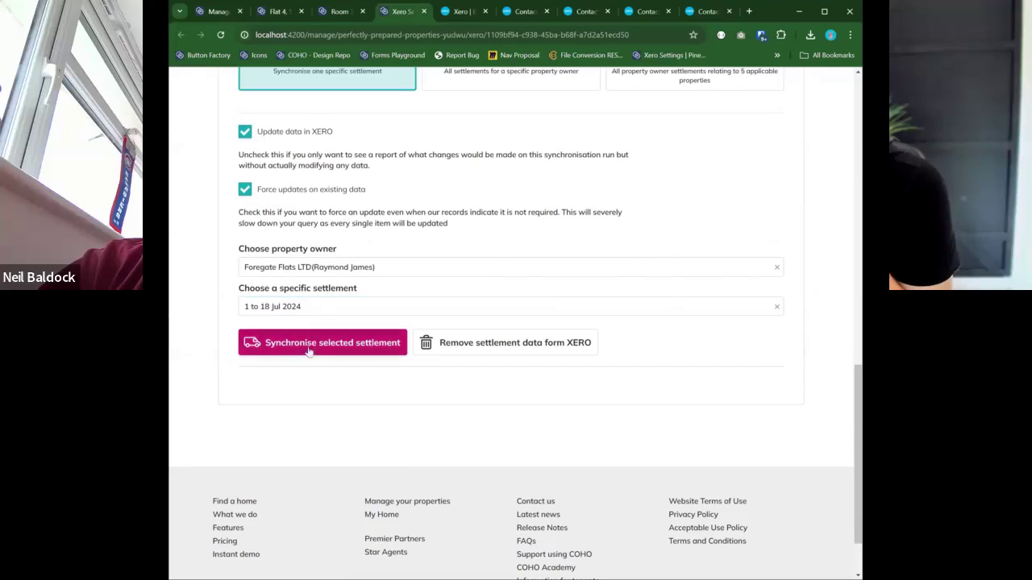
pyautogui.click(307, 346)
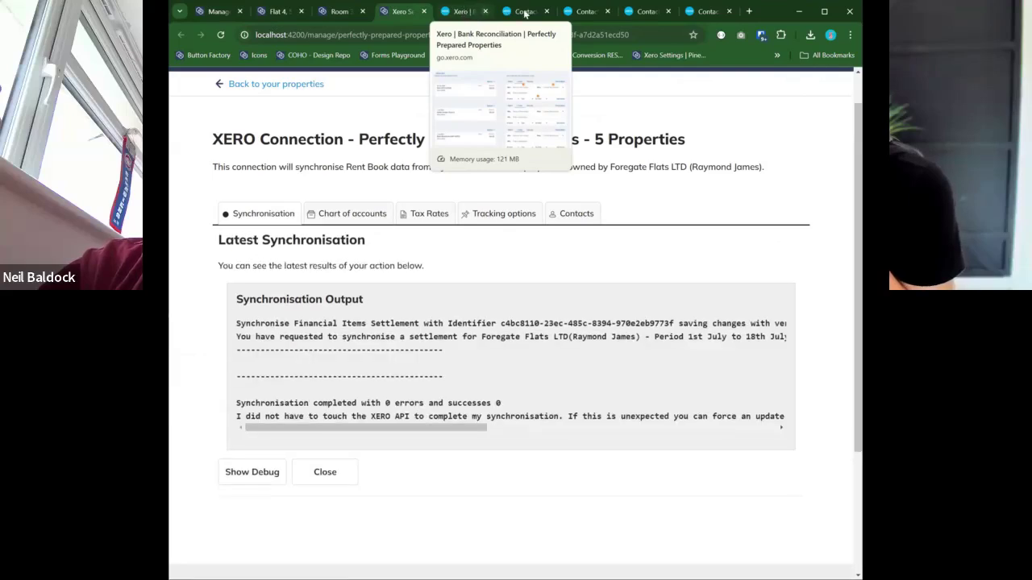
# From the Foregate Flats LTD contact, open the 880.00 bill and invoice INV-0004 in new tabs.
pyautogui.click(653, 11)
pyautogui.click(704, 13)
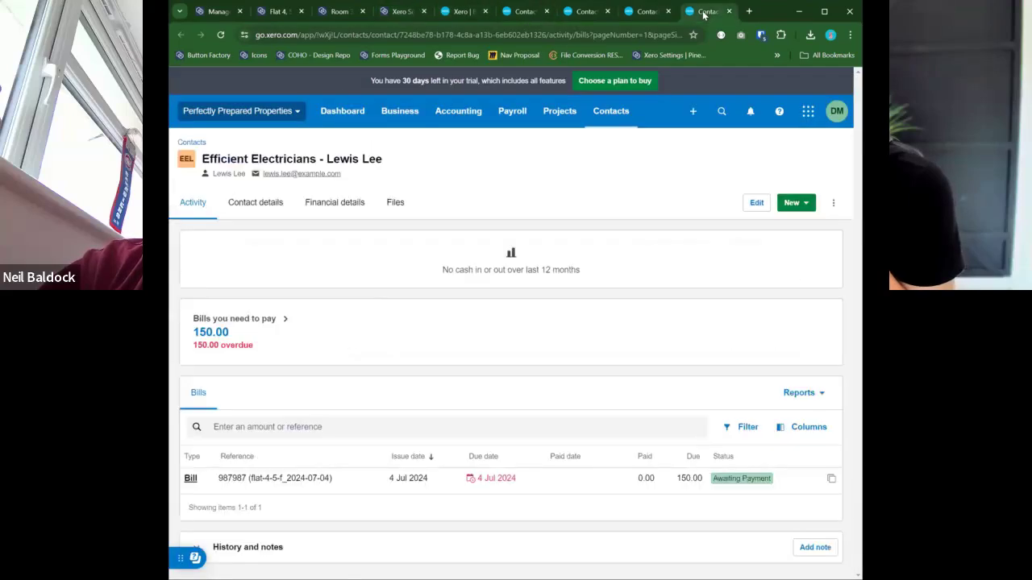
pyautogui.click(637, 13)
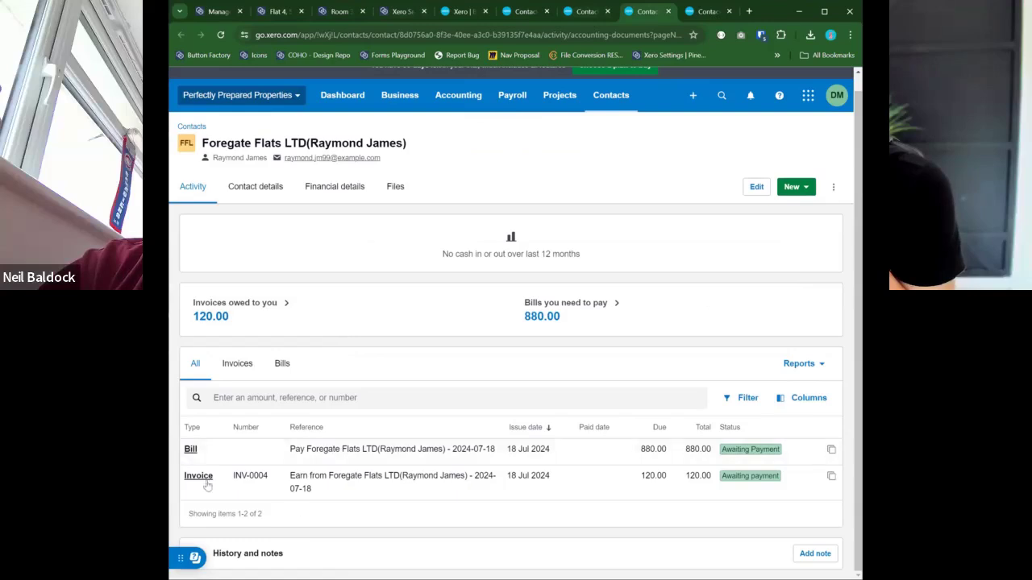
pyautogui.rightClick(192, 448)
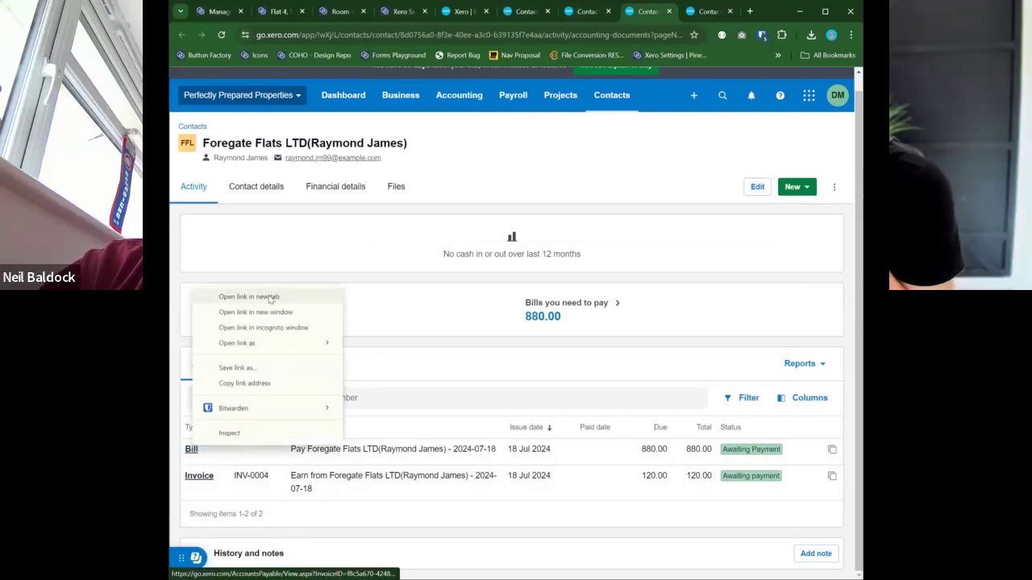
pyautogui.click(270, 300)
pyautogui.rightClick(198, 476)
pyautogui.click(257, 326)
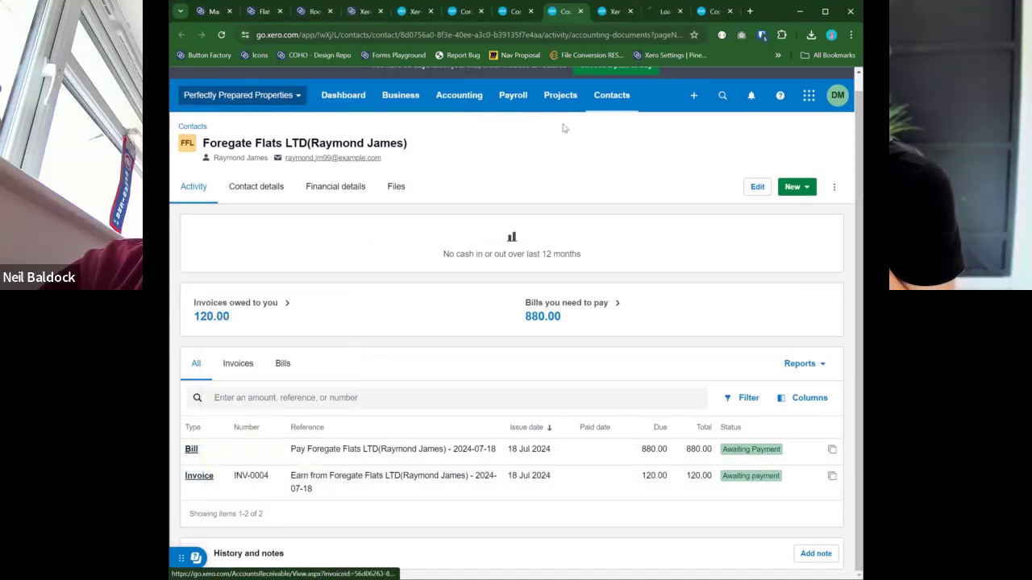
# Check the 880.00 bill's Property Control Account entry and supplier, then view invoice INV-0004.
pyautogui.click(613, 12)
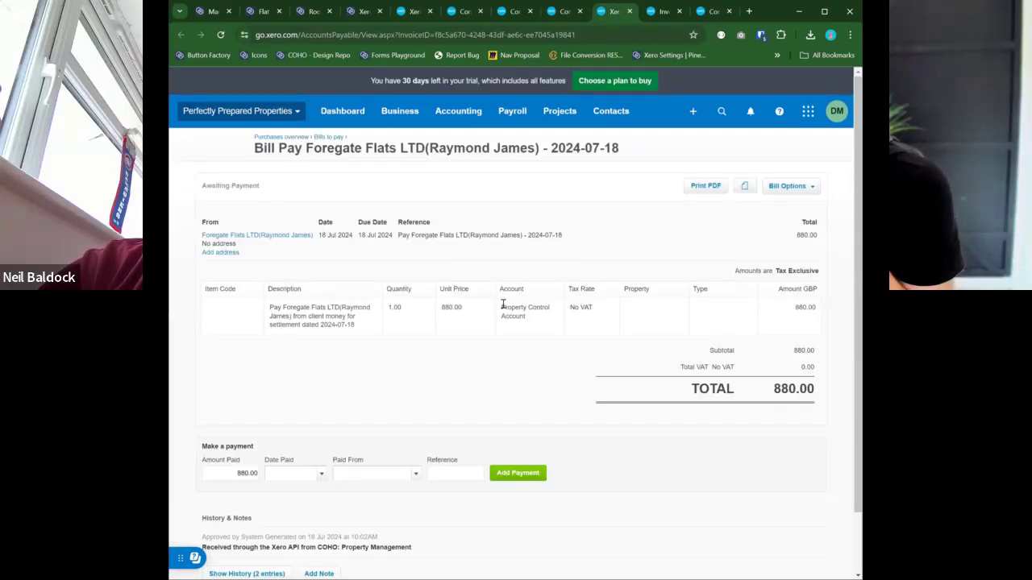
pyautogui.moveTo(502, 305); pyautogui.dragTo(540, 325)
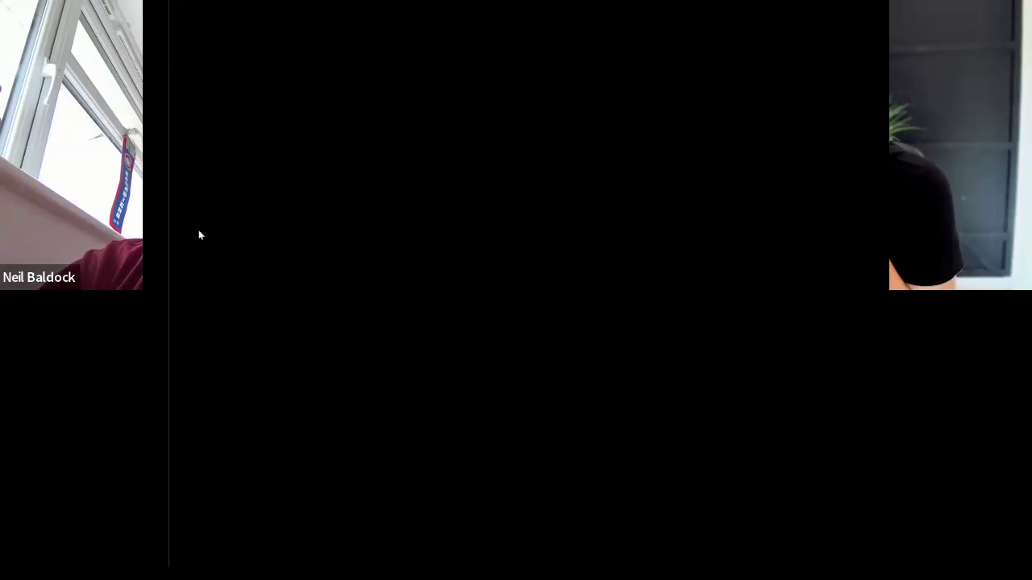
pyautogui.doubleClick(200, 233)
pyautogui.click(315, 239)
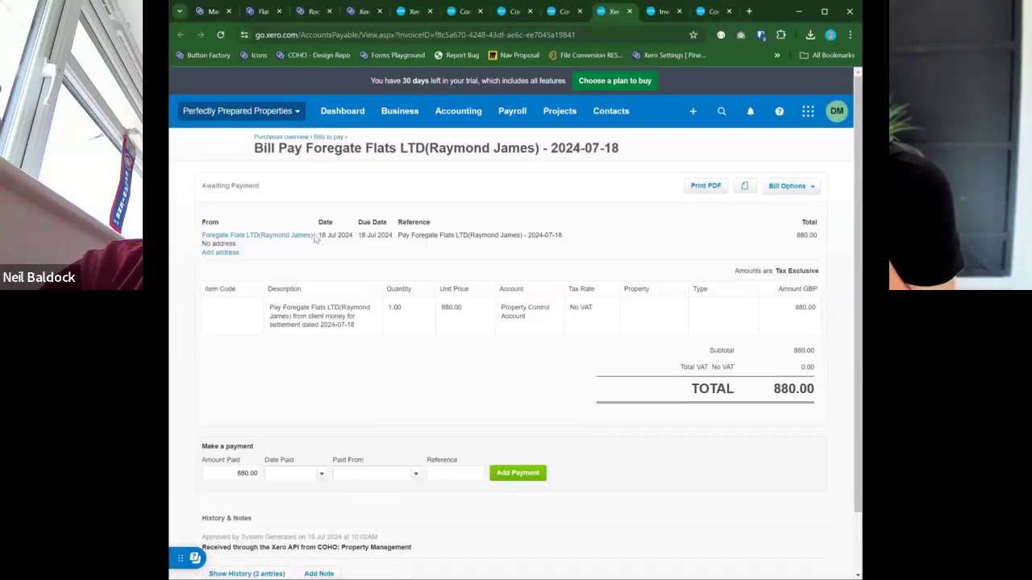
pyautogui.moveTo(314, 238); pyautogui.dragTo(320, 253)
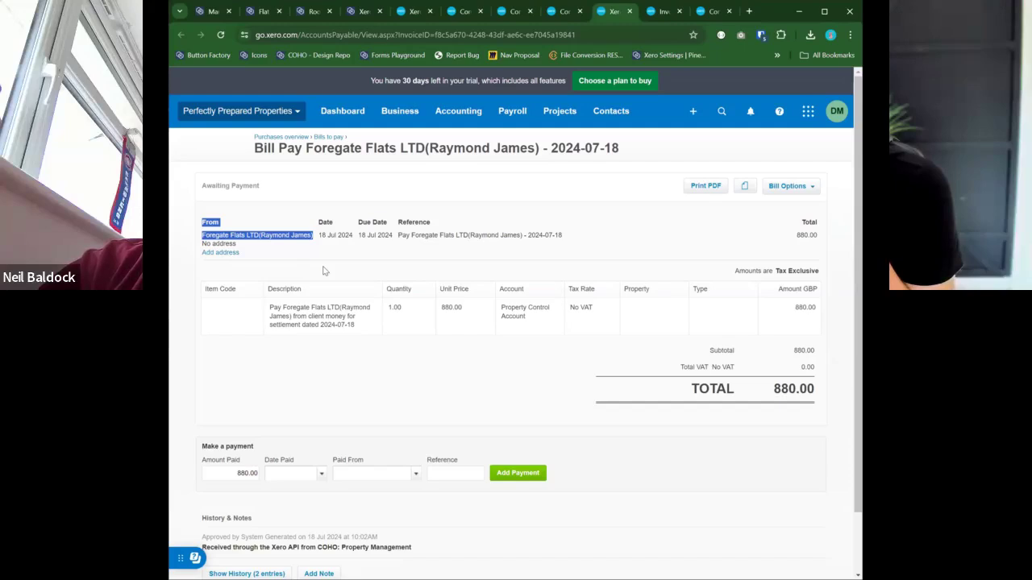
pyautogui.click(659, 11)
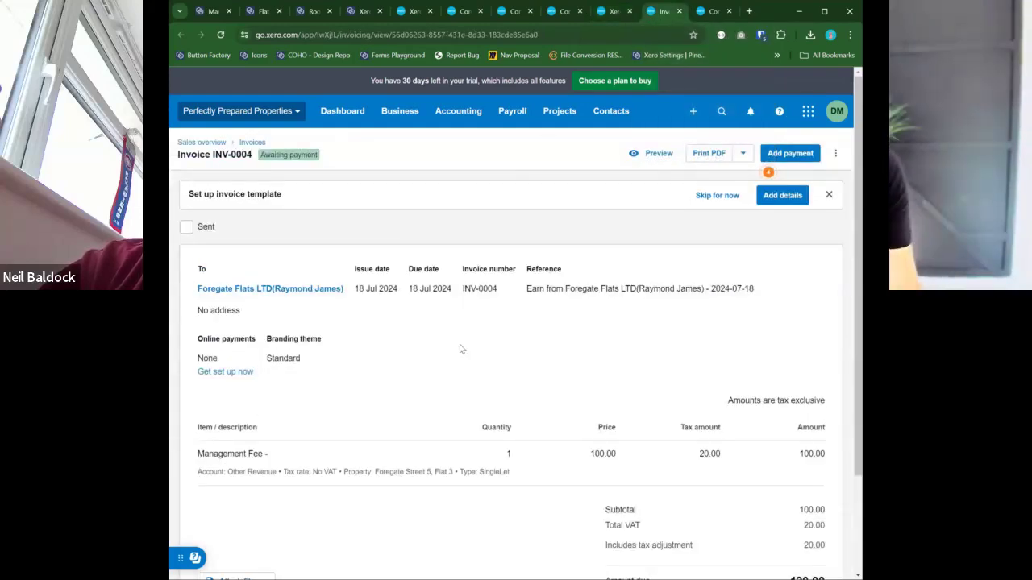
# Look over INV-0004, then search 'perfectly' and open the Perfectly Prepared Properties Limited contact.
pyautogui.scroll(-1, 459, 349)
pyautogui.scroll(-1, 451, 292)
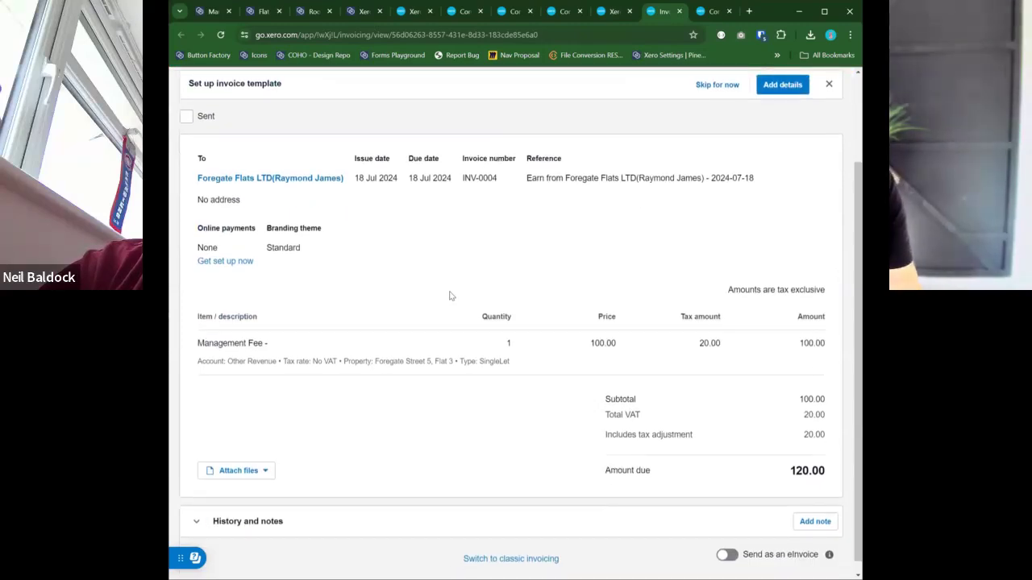
pyautogui.scroll(-1, 354, 211)
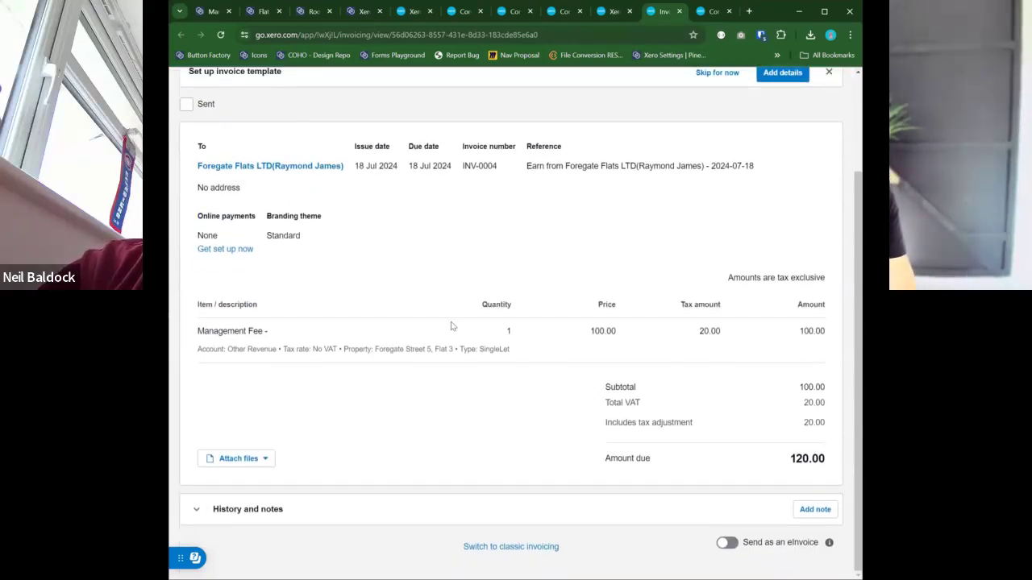
pyautogui.scroll(2, 451, 325)
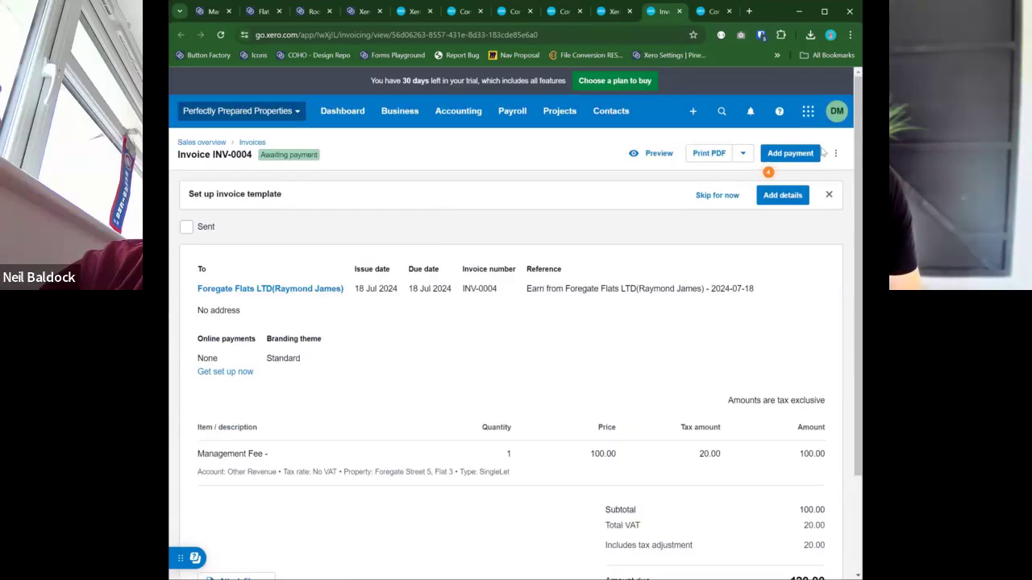
pyautogui.click(721, 112)
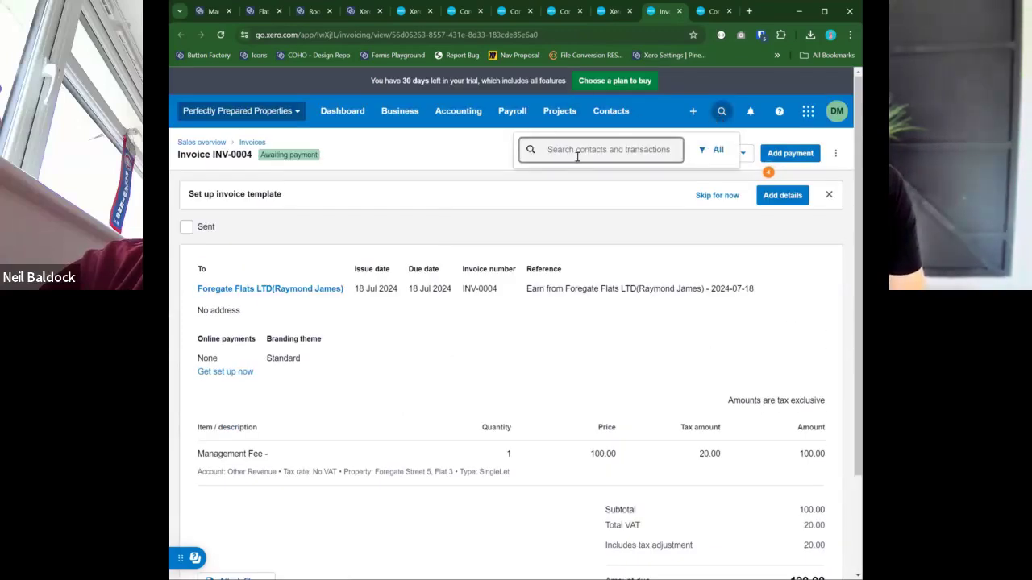
pyautogui.write('perfectly')
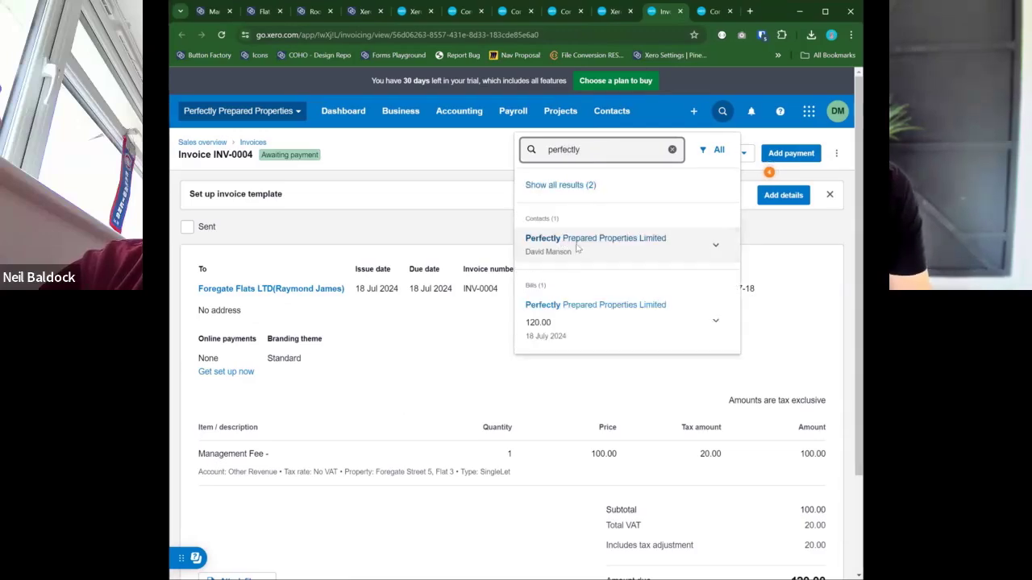
pyautogui.click(577, 242)
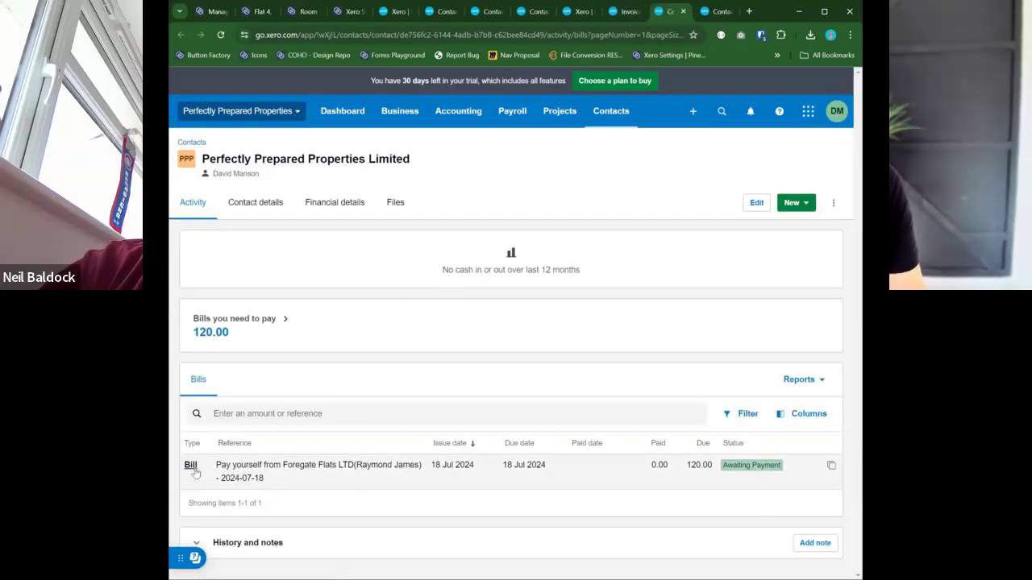
# Open the 120.00 'Pay yourself from Foregate Flats LTD' bill and check its description.
pyautogui.click(194, 471)
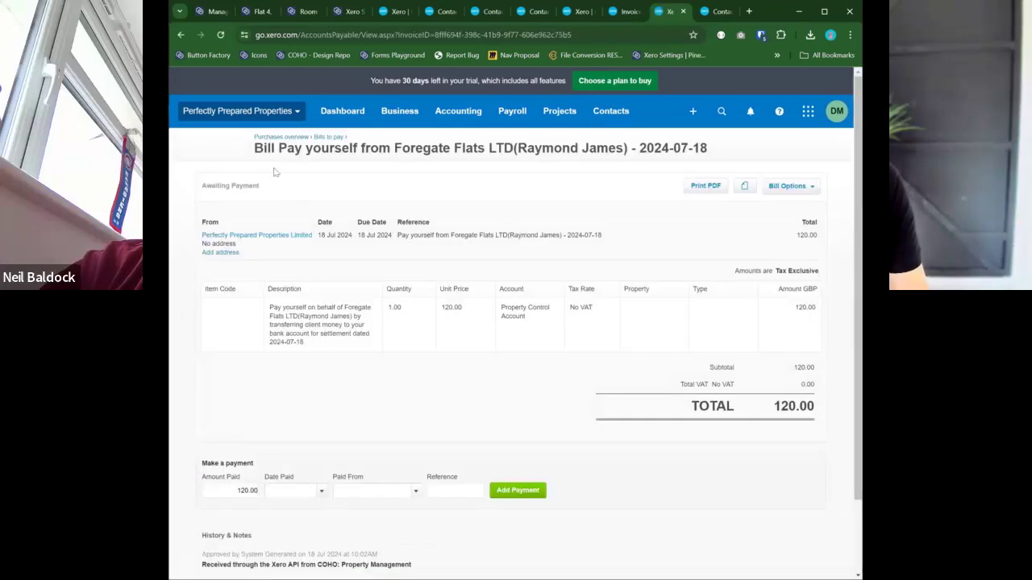
pyautogui.moveTo(279, 147); pyautogui.dragTo(391, 149)
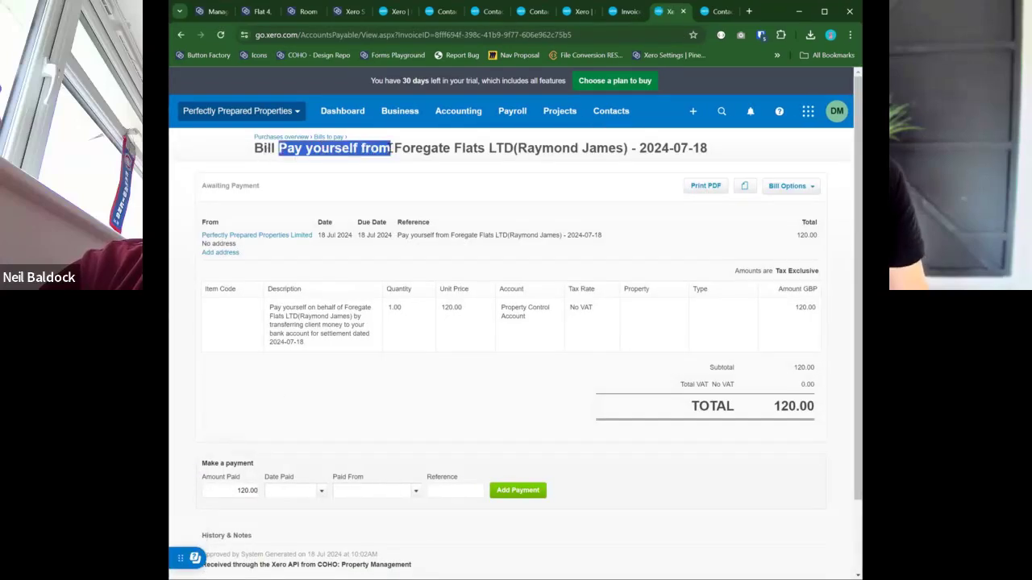
pyautogui.click(360, 318)
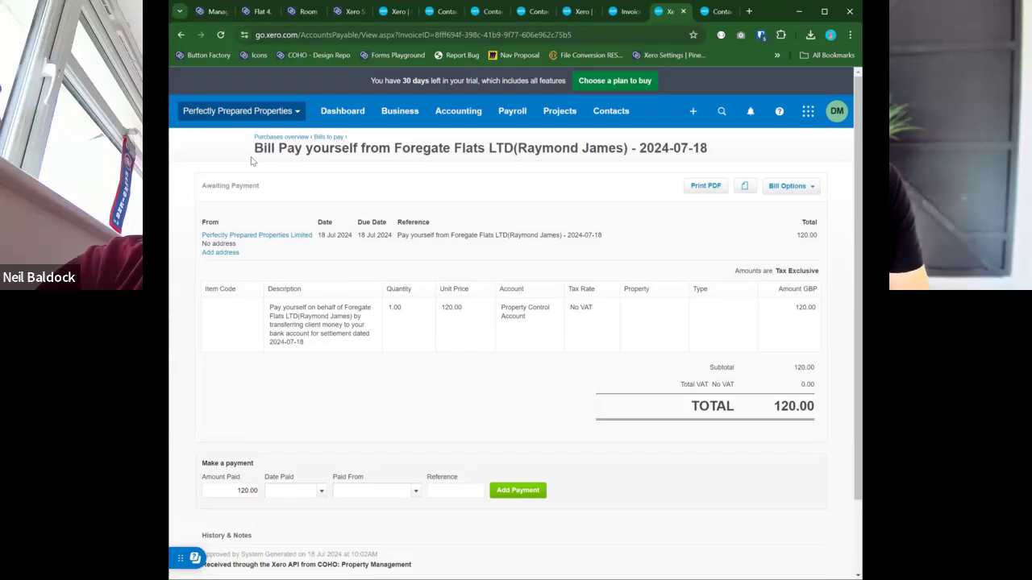
# Return to invoice INV-0004 and check its 120.00 amount due.
pyautogui.click(616, 14)
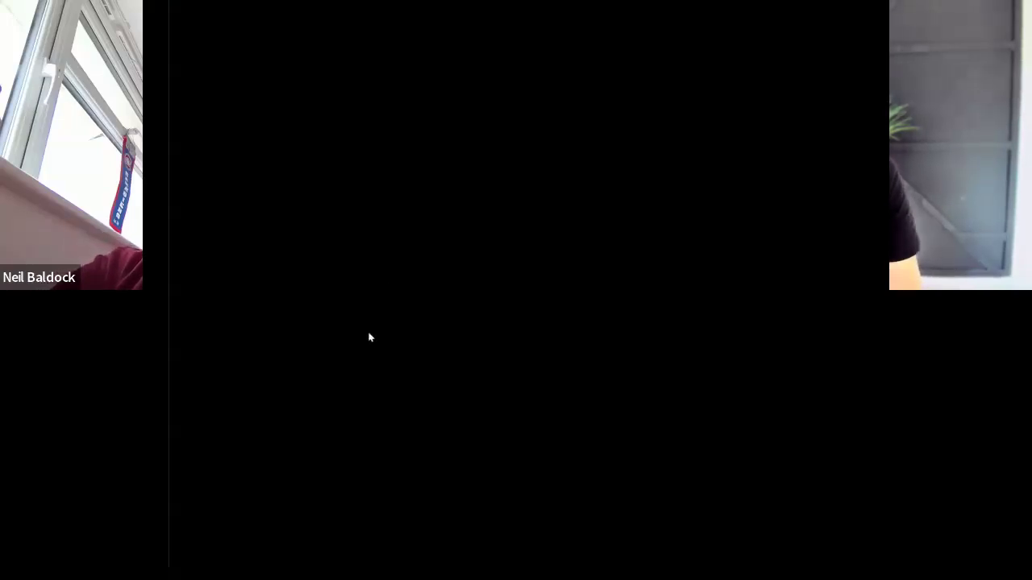
pyautogui.click(429, 255)
pyautogui.scroll(-3, 432, 256)
pyautogui.moveTo(790, 473); pyautogui.dragTo(819, 473)
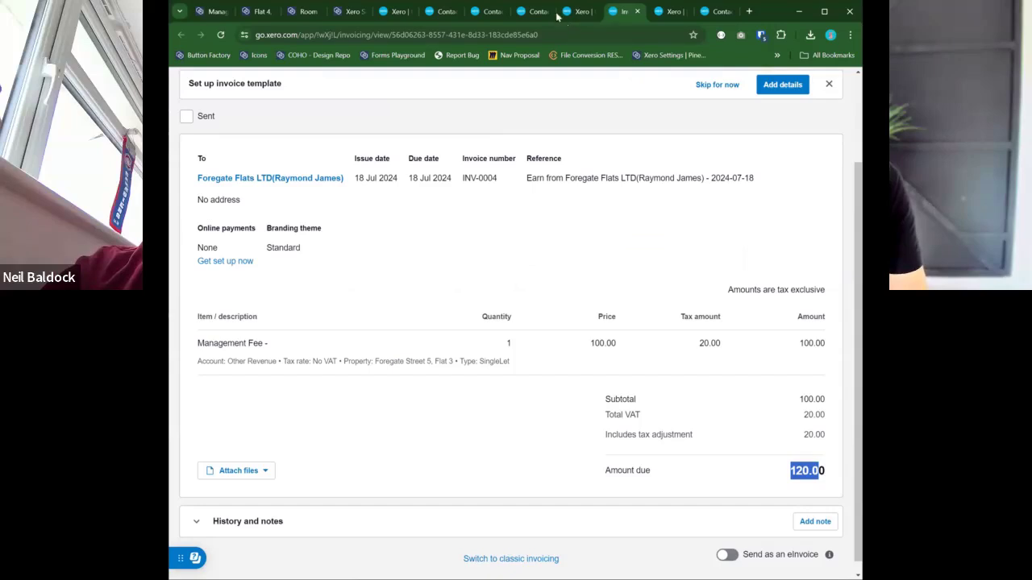
# Check the 880.00 total on the Foregate Flats bill.
pyautogui.click(580, 12)
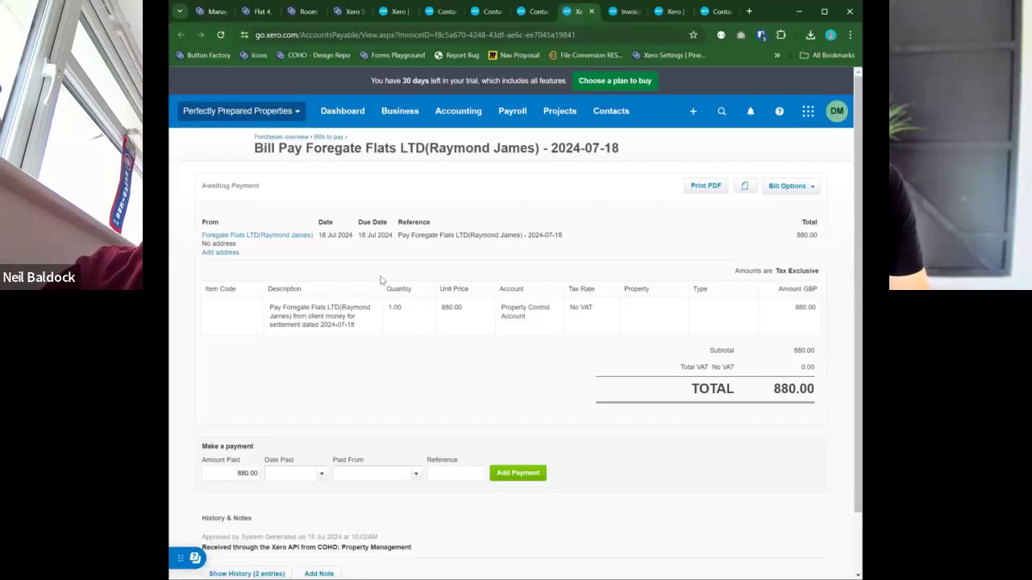
pyautogui.moveTo(771, 395); pyautogui.dragTo(810, 389)
pyautogui.click(810, 389)
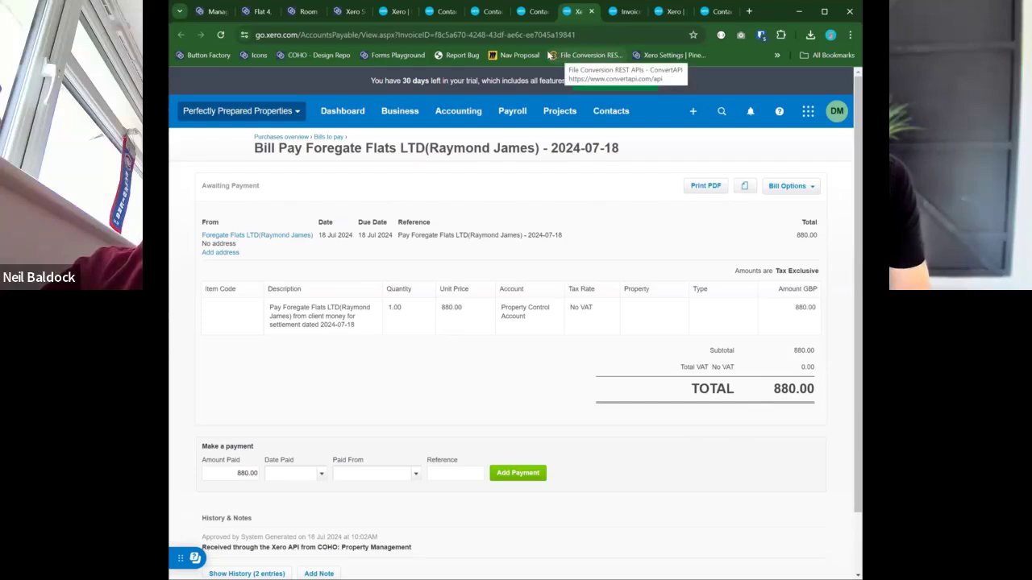
# Go back to COHO's Manage page and bring the Settlements panel with ST0001 and ST0004 into view.
pyautogui.click(300, 16)
pyautogui.click(257, 15)
pyautogui.click(201, 17)
pyautogui.scroll(1, 328, 214)
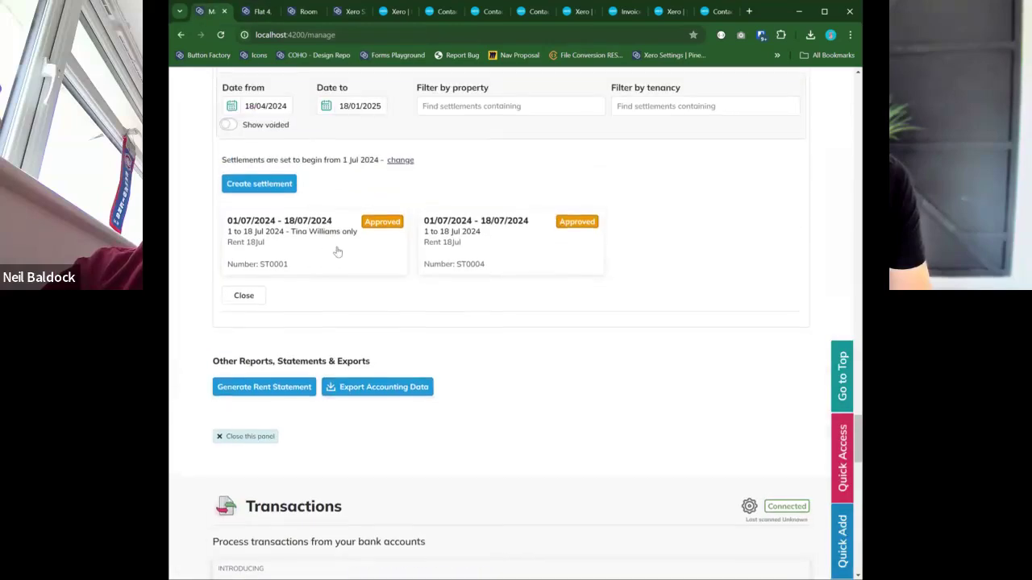
pyautogui.scroll(1, 368, 178)
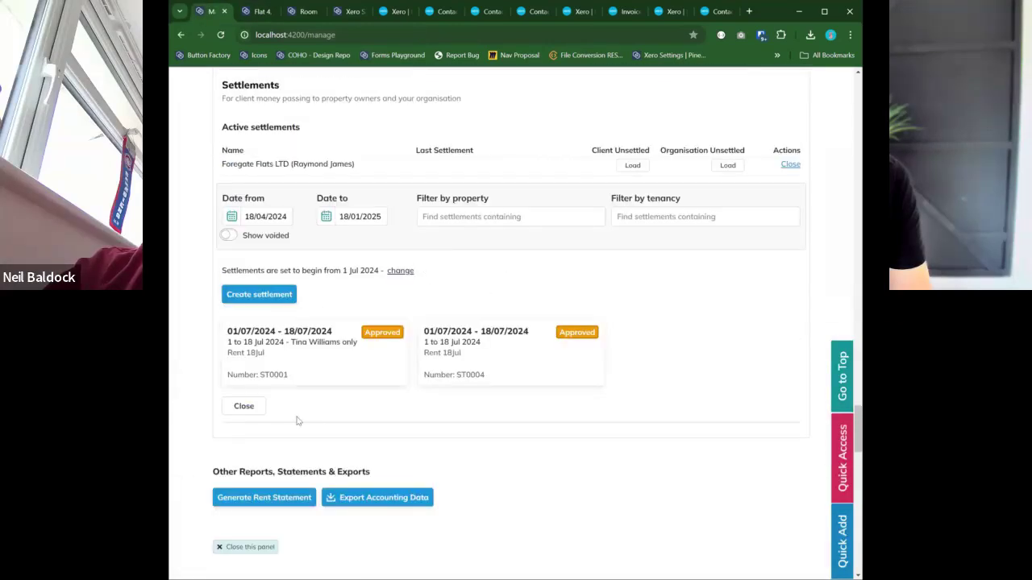
# Collapse Settlements, expand the Maintenance panel, then go to the Flat 4, 5 Foregate Street property page.
pyautogui.click(263, 407)
pyautogui.scroll(4, 383, 375)
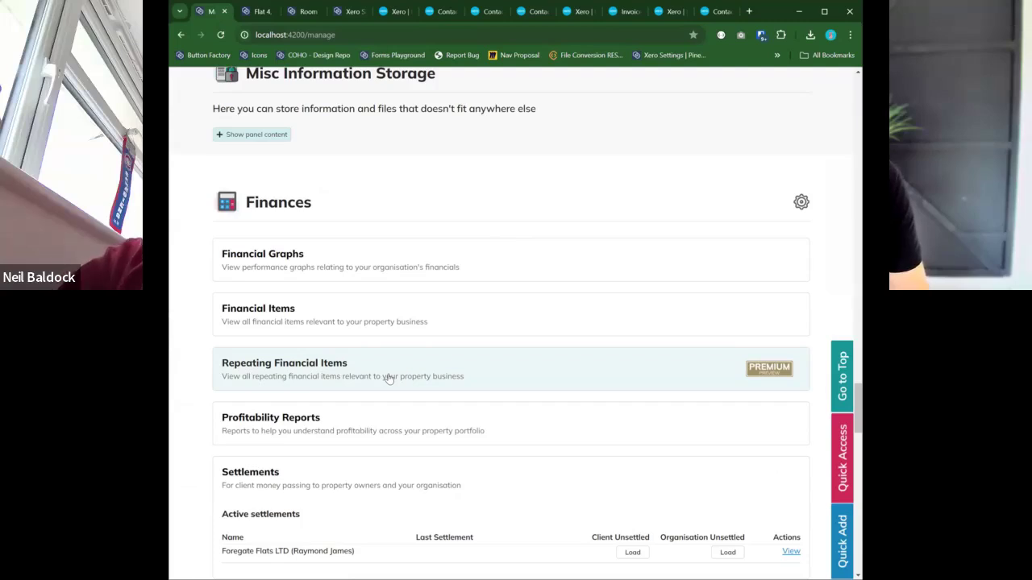
pyautogui.scroll(6, 433, 363)
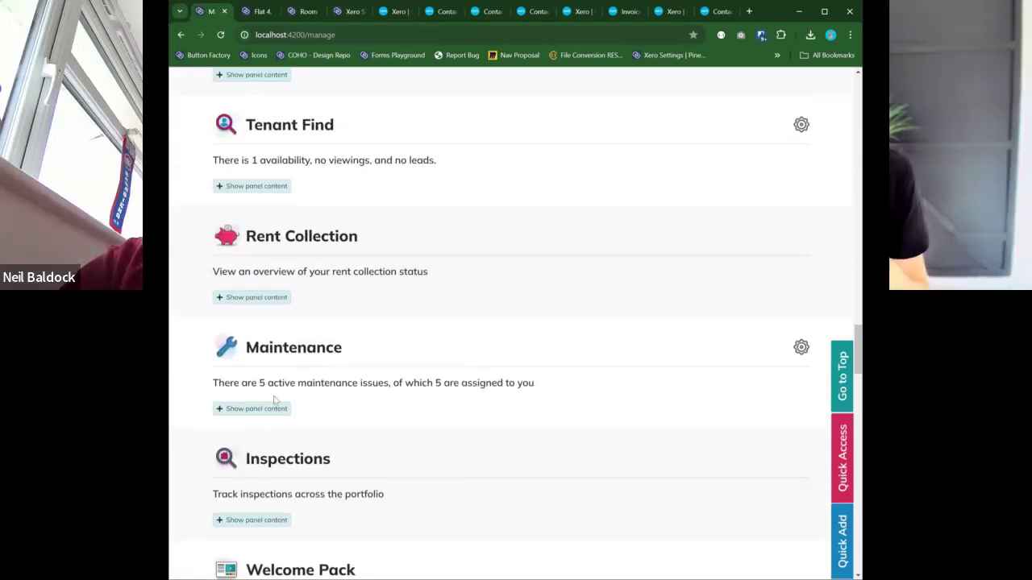
pyautogui.click(282, 408)
pyautogui.scroll(-3, 350, 341)
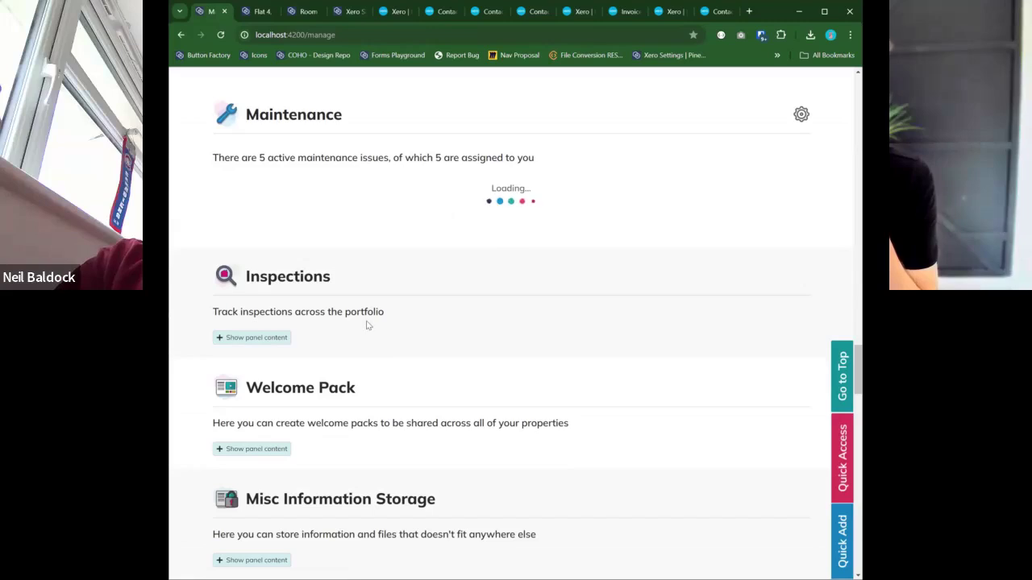
pyautogui.scroll(-2, 452, 282)
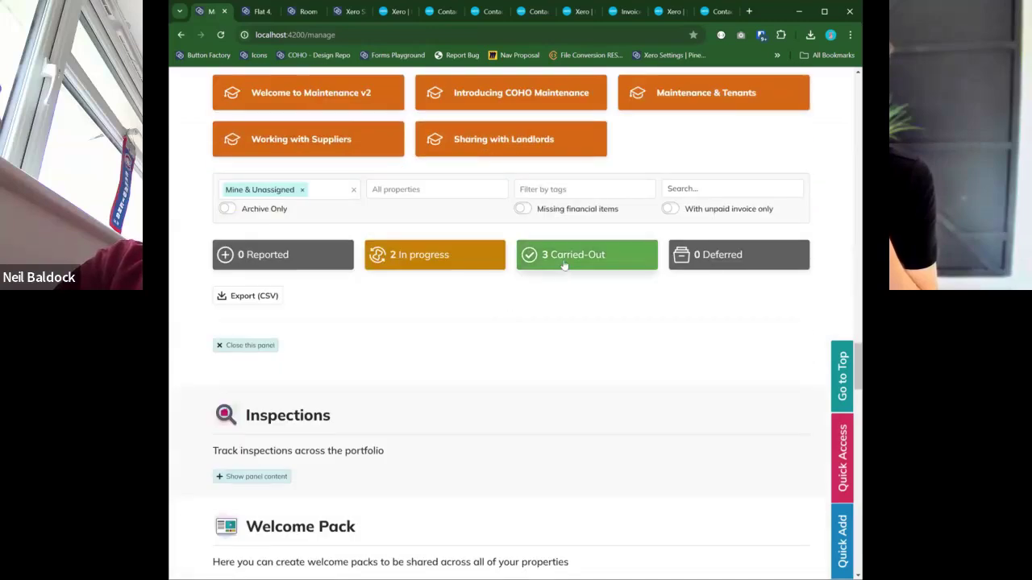
pyautogui.click(263, 12)
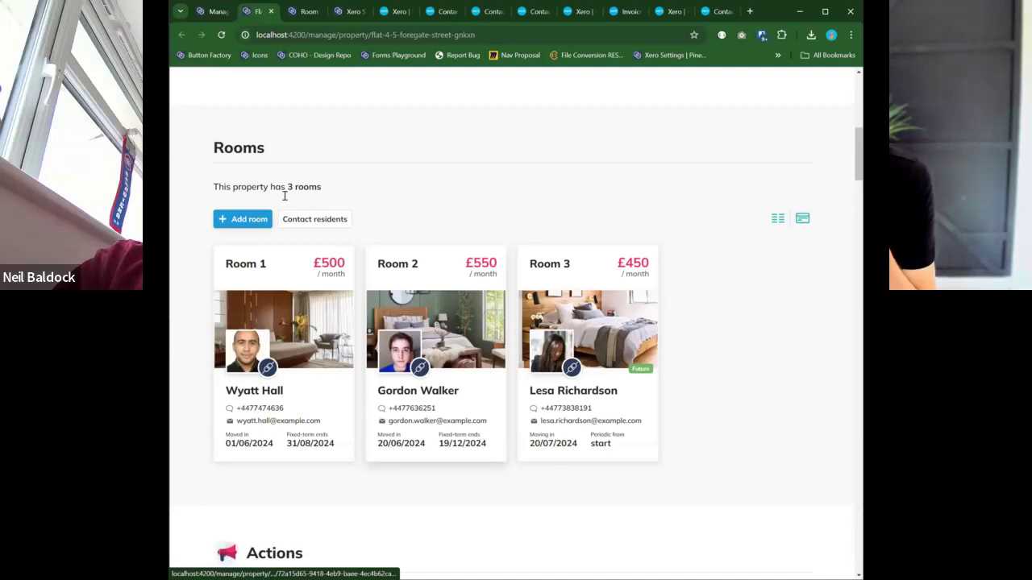
# Open Flat 4's Property Ownership details for editing.
pyautogui.scroll(6, 285, 196)
pyautogui.moveTo(282, 196); pyautogui.dragTo(335, 197)
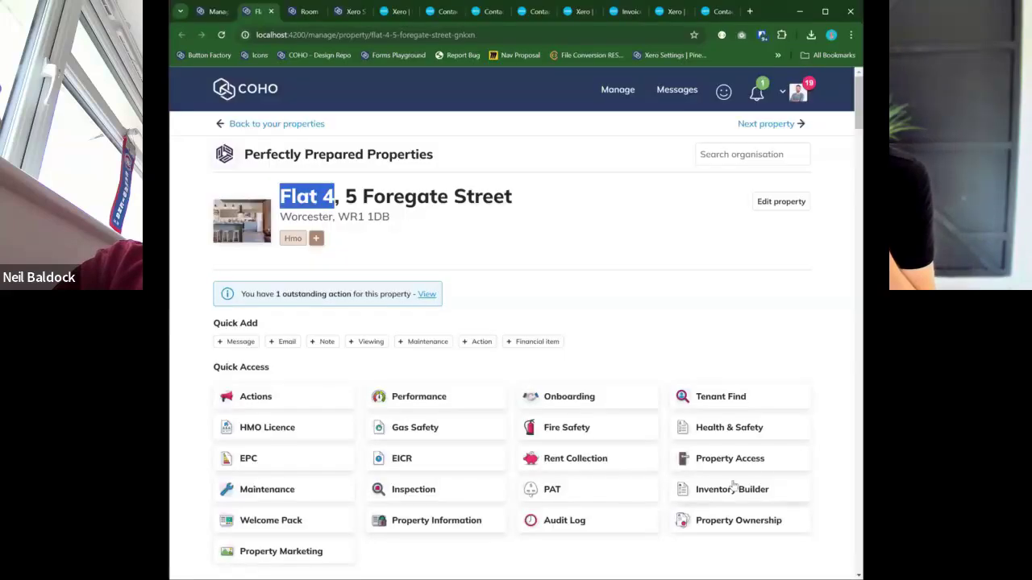
pyautogui.click(732, 520)
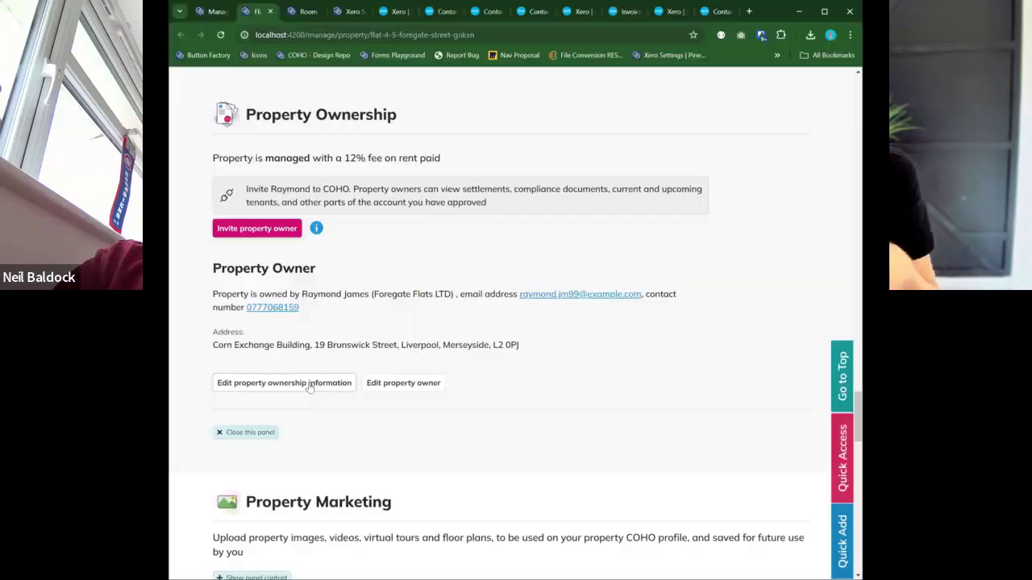
pyautogui.click(306, 383)
# Review the 12% fee on rent paid and keep Foregate Flats LTD as landlord.
pyautogui.scroll(-2, 480, 292)
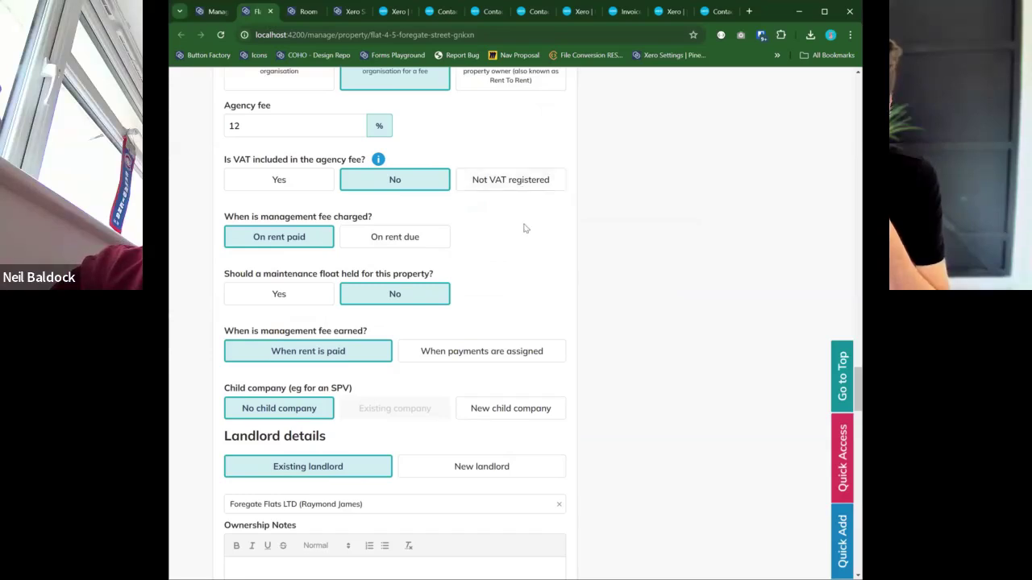
pyautogui.scroll(-1, 521, 233)
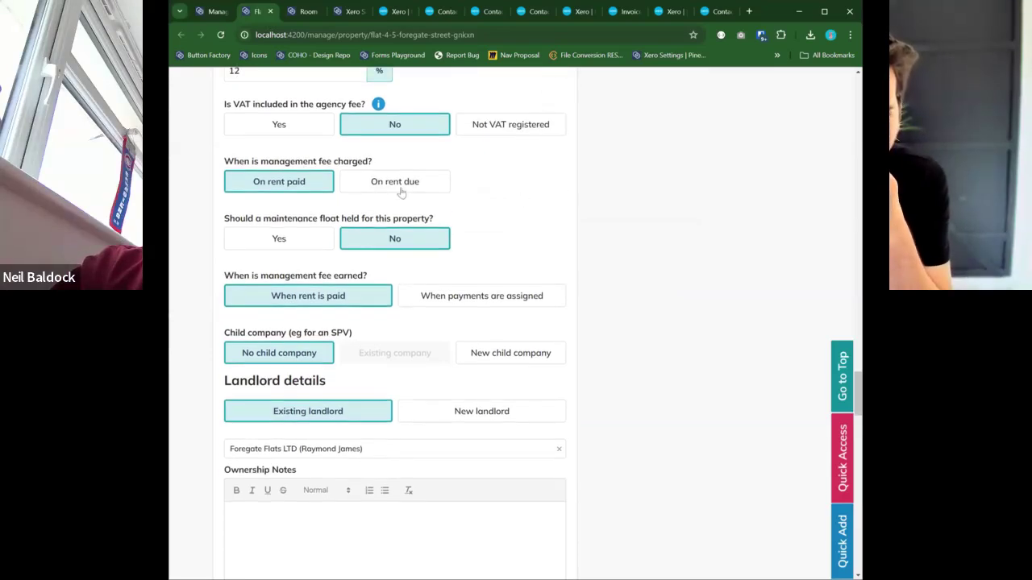
pyautogui.moveTo(259, 162); pyautogui.dragTo(391, 169)
pyautogui.click(392, 170)
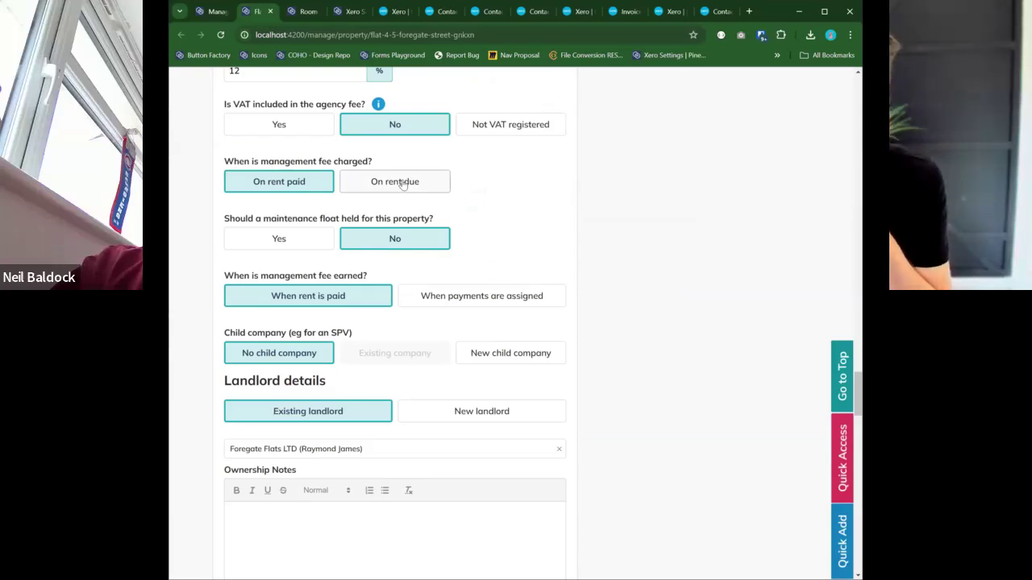
pyautogui.scroll(-1, 344, 316)
pyautogui.scroll(-1, 275, 361)
pyautogui.click(290, 342)
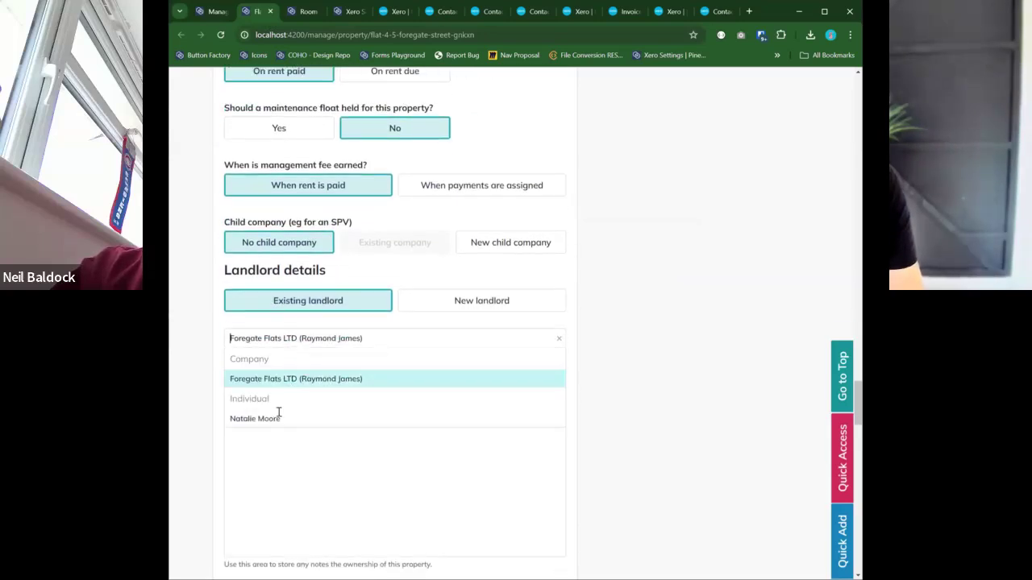
pyautogui.click(357, 470)
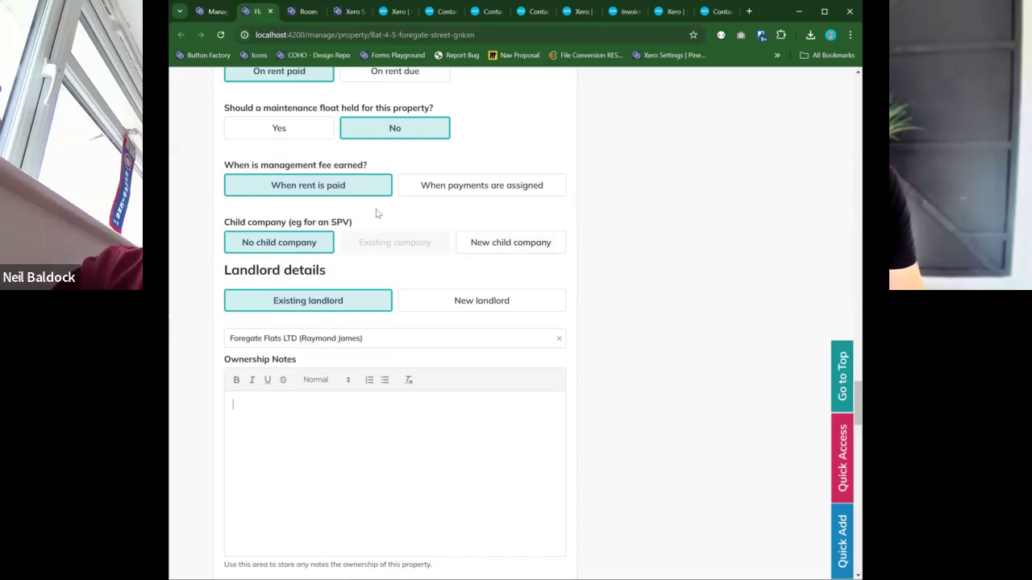
# Open carried-out job M0002, Airbnb Change Over for Flat 5, and expand its £100.00 invoice.
pyautogui.click(231, 12)
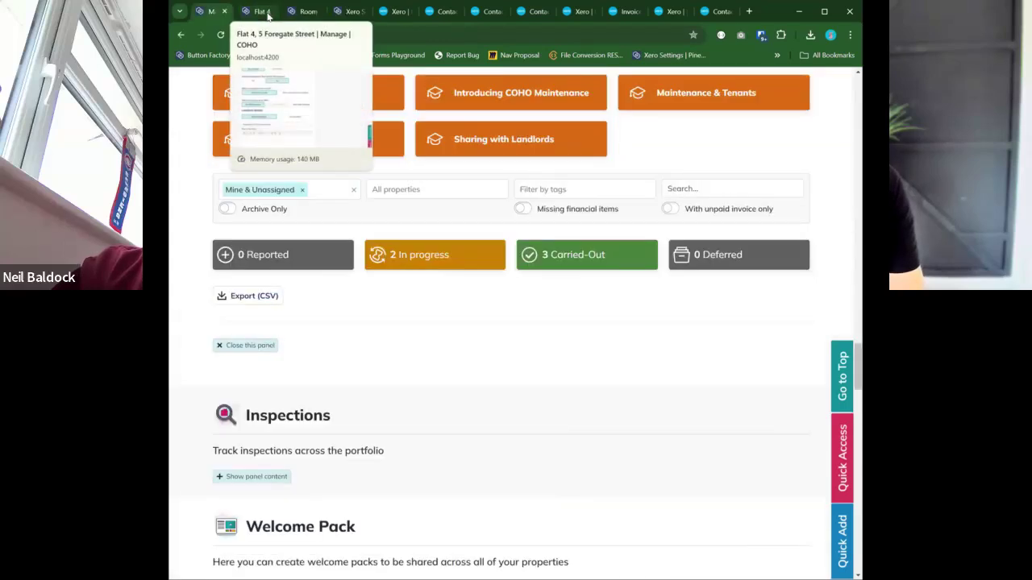
pyautogui.click(560, 256)
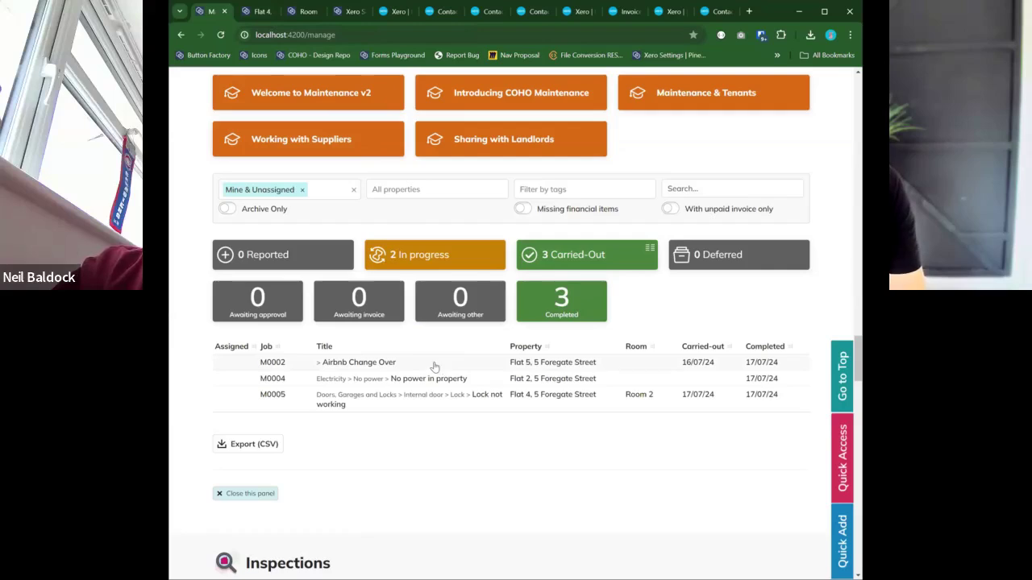
pyautogui.click(389, 364)
pyautogui.scroll(-4, 394, 355)
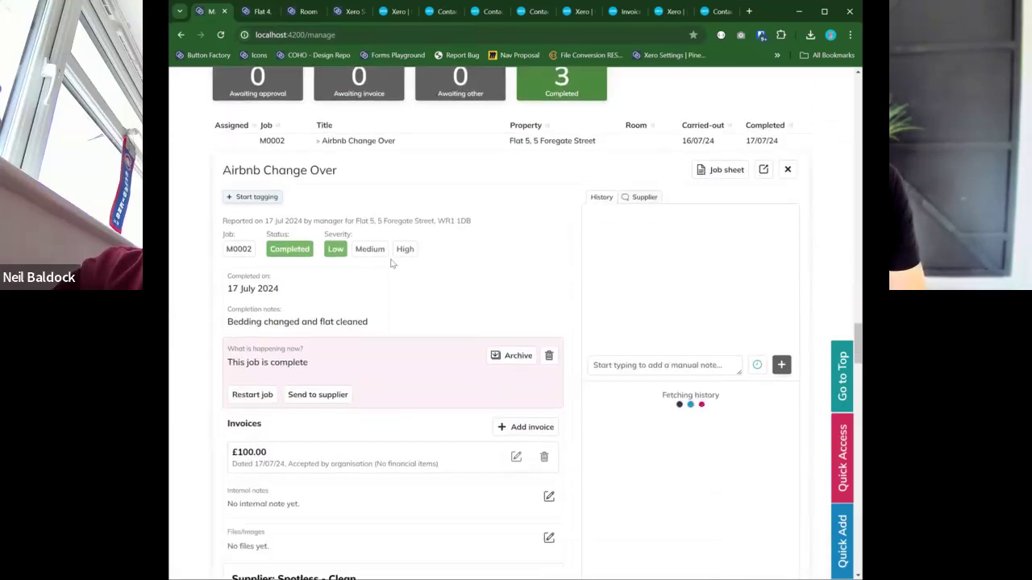
pyautogui.scroll(1, 395, 262)
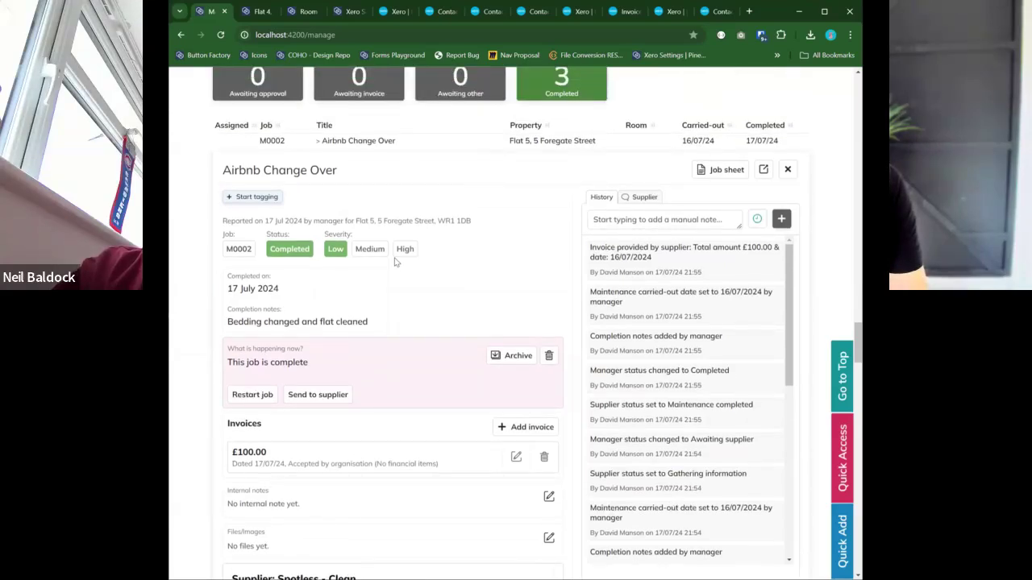
pyautogui.scroll(-2, 411, 294)
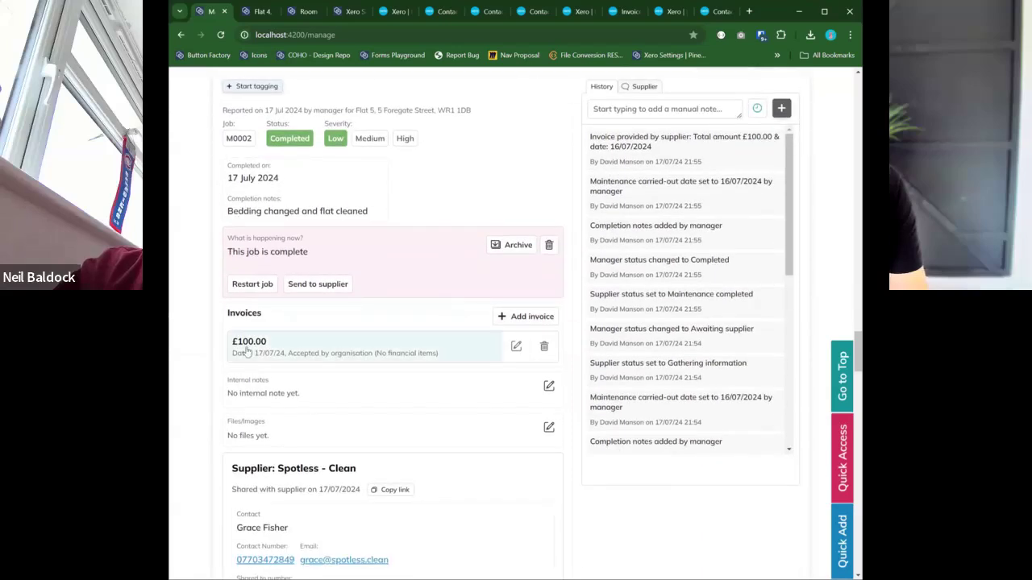
pyautogui.click(278, 345)
pyautogui.scroll(-2, 278, 344)
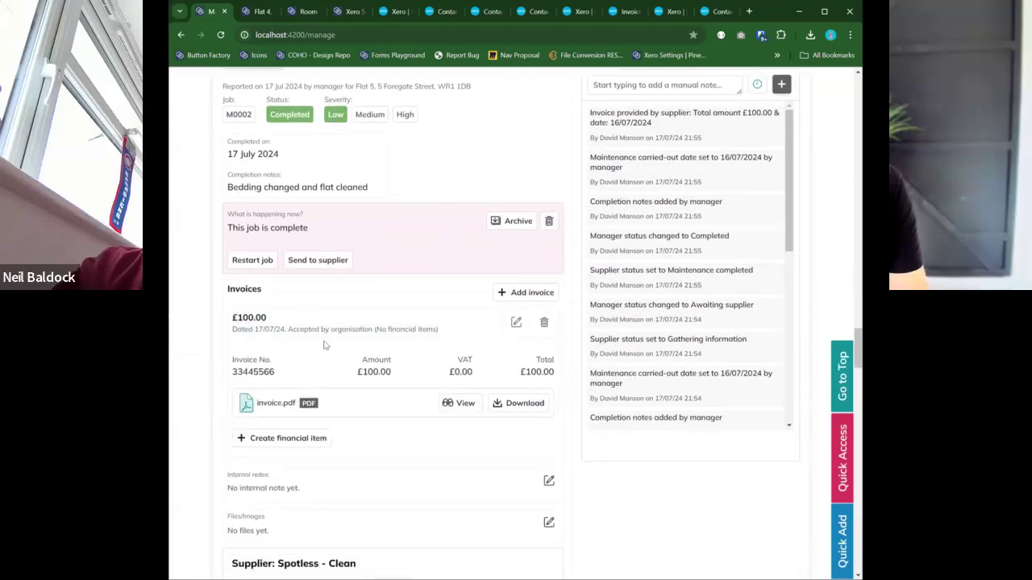
pyautogui.scroll(3, 295, 365)
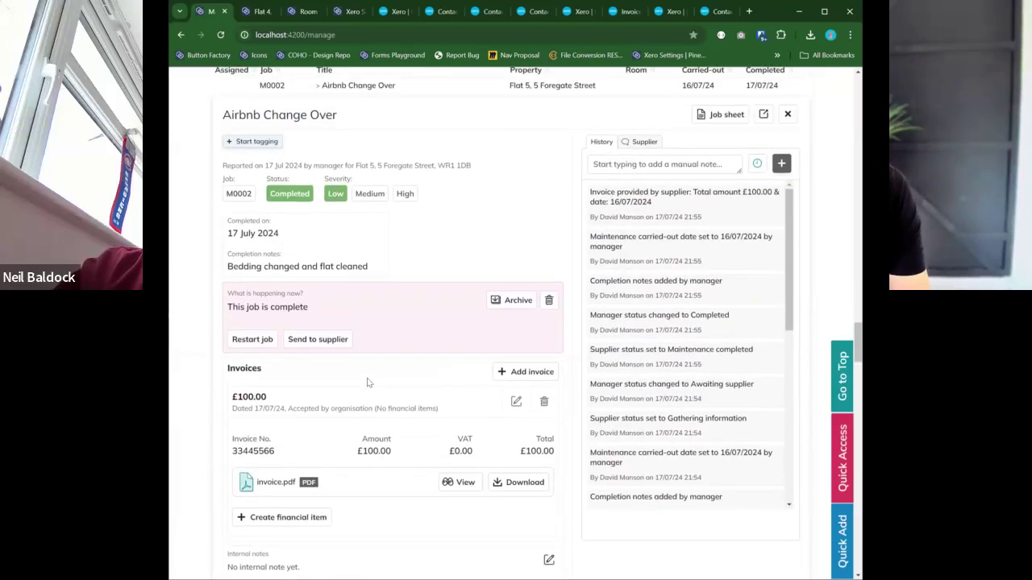
pyautogui.scroll(3, 367, 382)
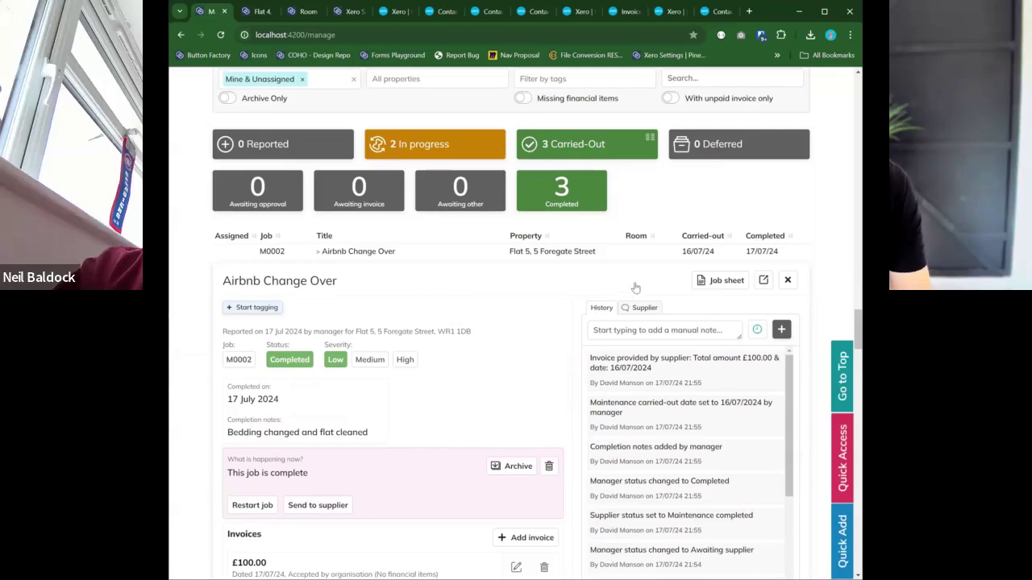
pyautogui.scroll(-4, 403, 387)
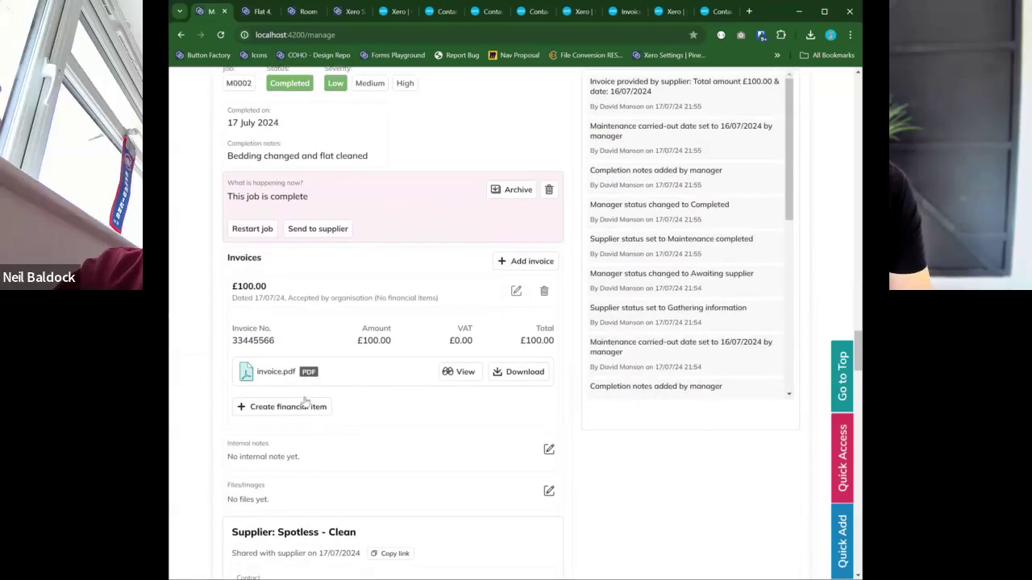
# Start a financial item from the £100 invoice, accepting Maintenance, Repair expense and the supplier invoice details.
pyautogui.click(300, 404)
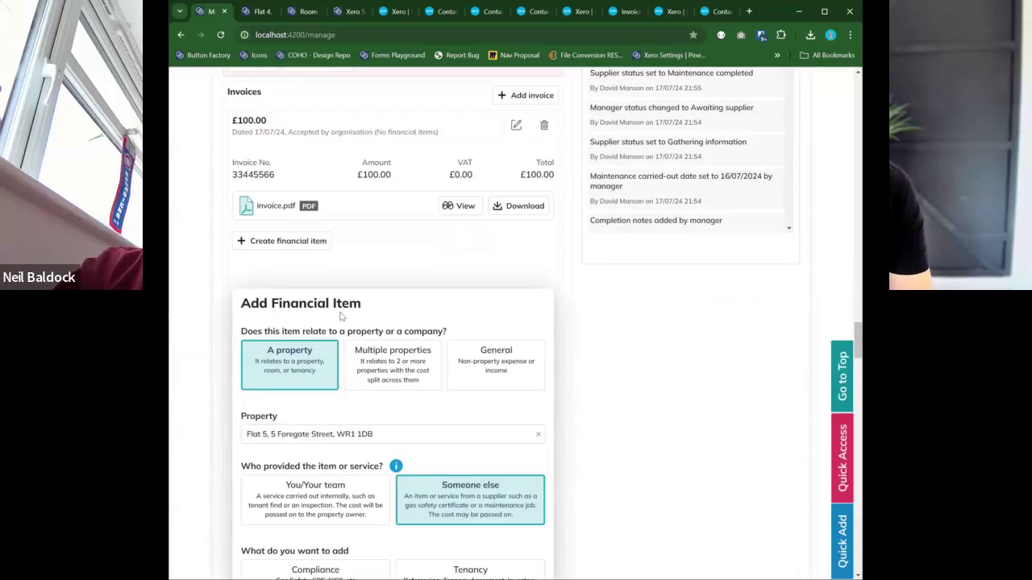
pyautogui.scroll(-4, 341, 317)
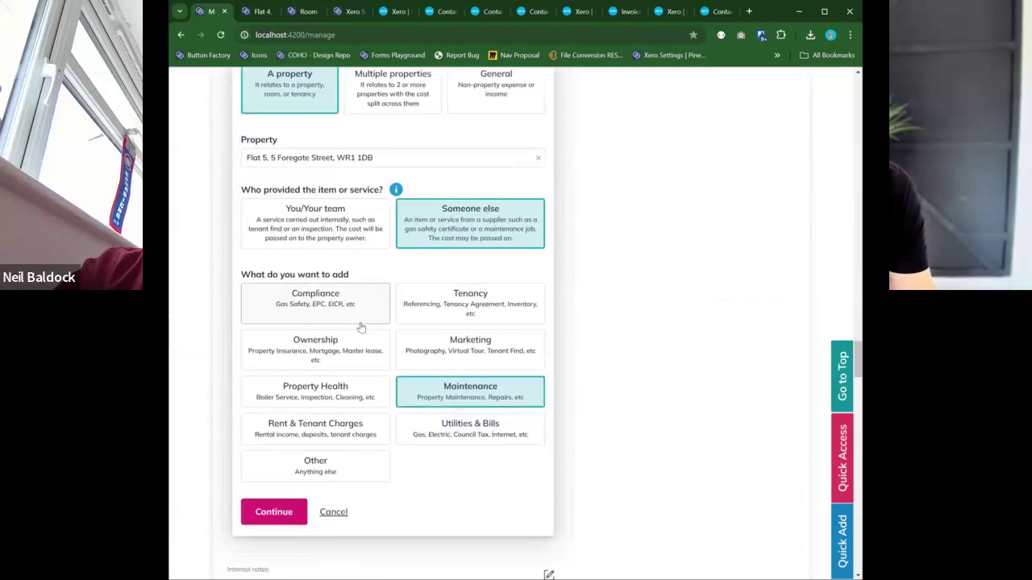
pyautogui.click(274, 513)
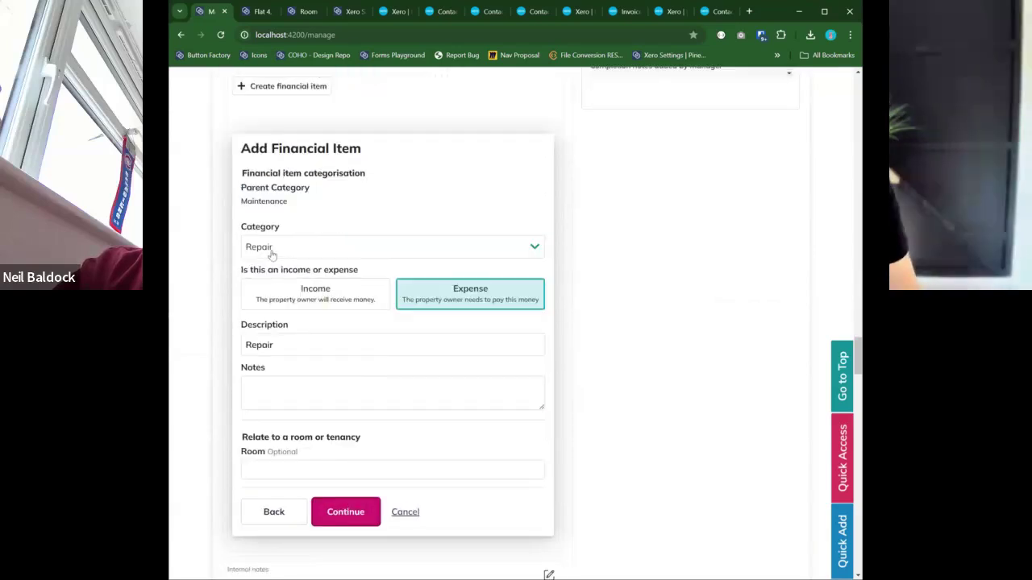
pyautogui.click(340, 520)
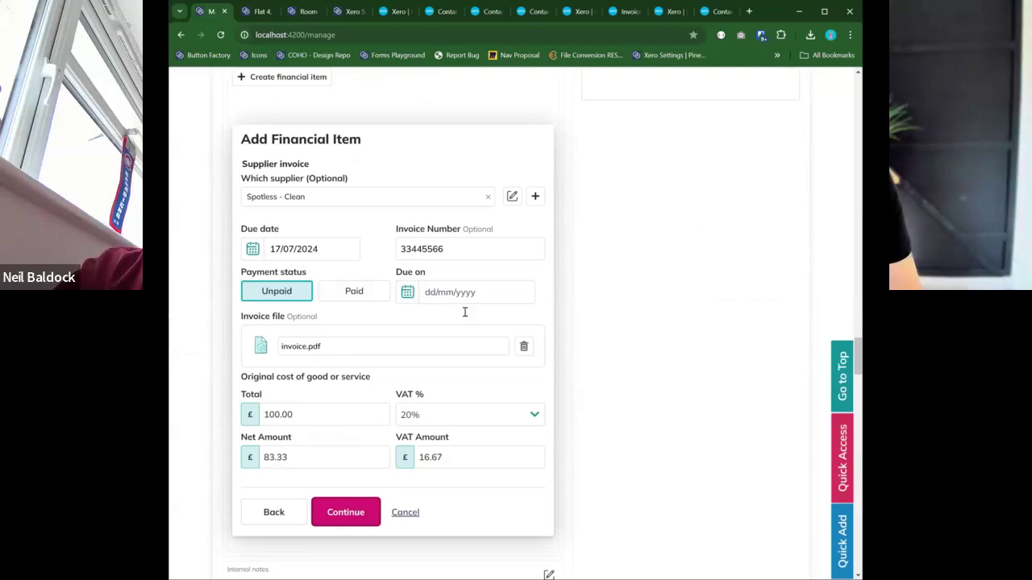
pyautogui.click(331, 348)
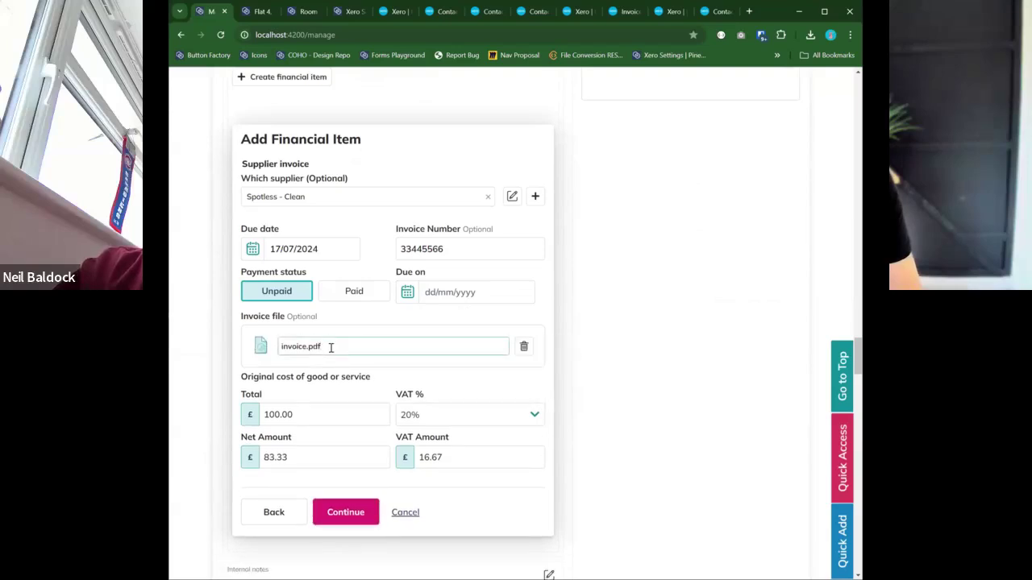
pyautogui.click(345, 518)
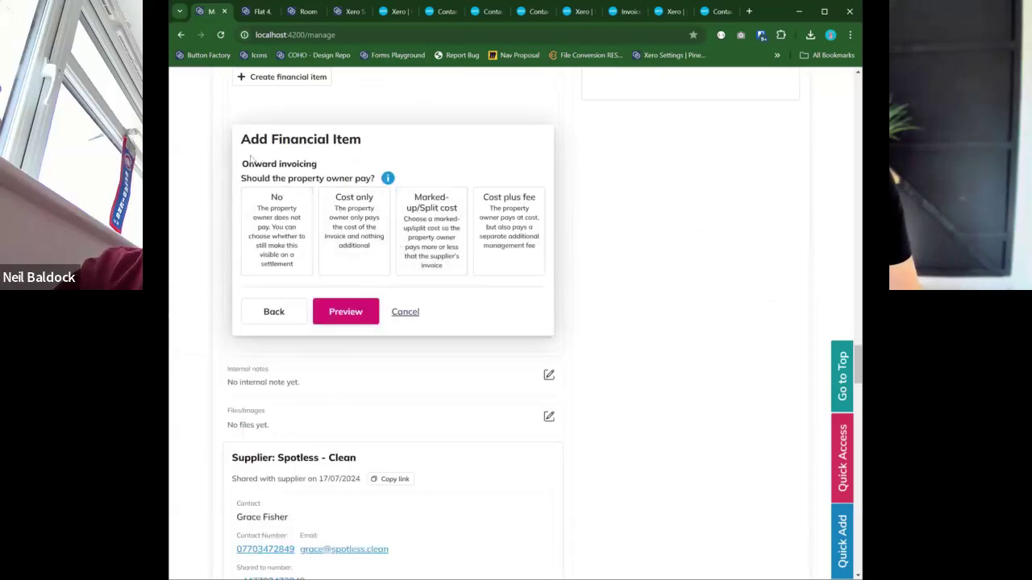
# Set the Flat 5 repair invoice to be paid from client money.
pyautogui.moveTo(242, 165); pyautogui.dragTo(312, 160)
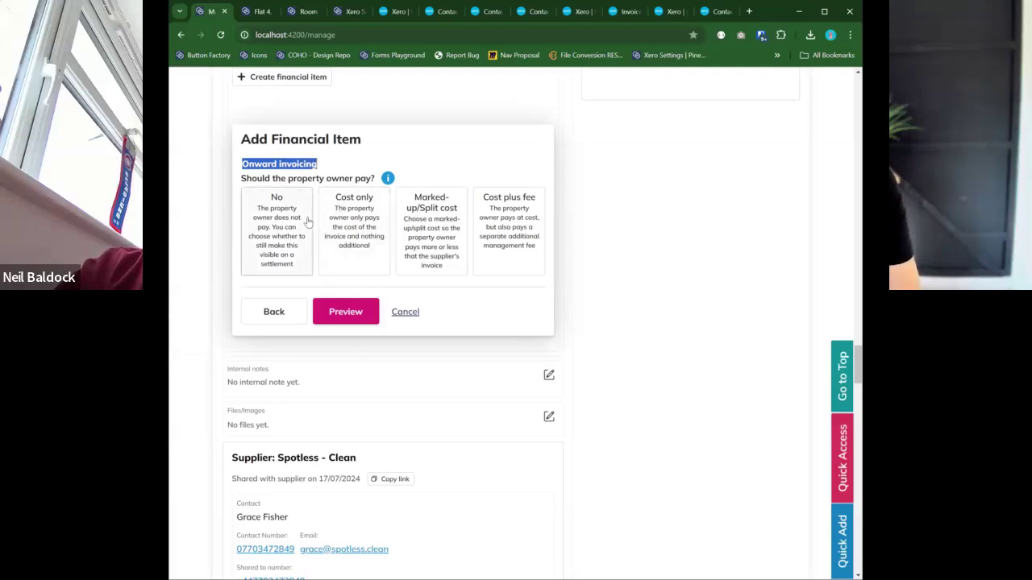
pyautogui.click(278, 233)
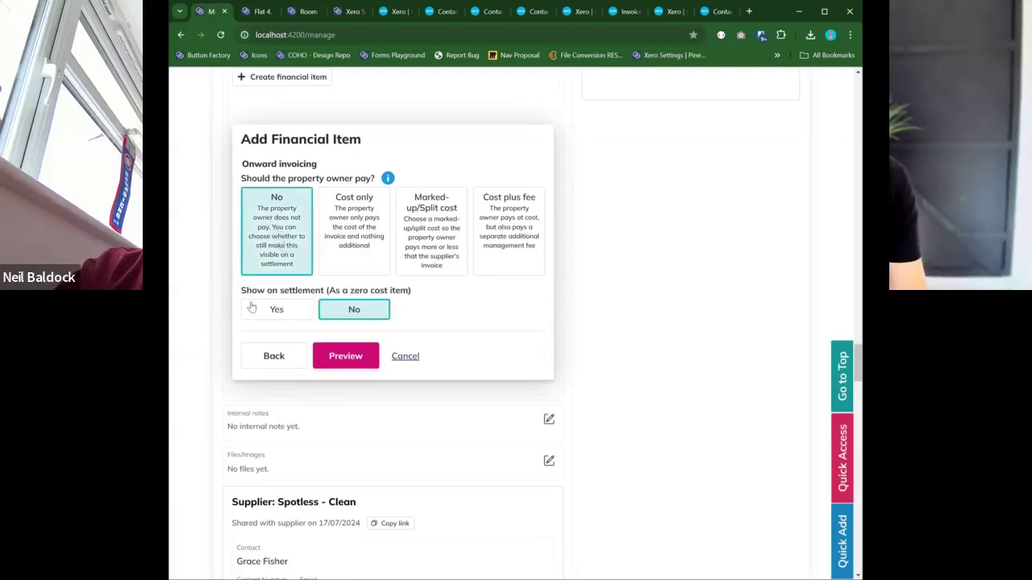
pyautogui.click(299, 311)
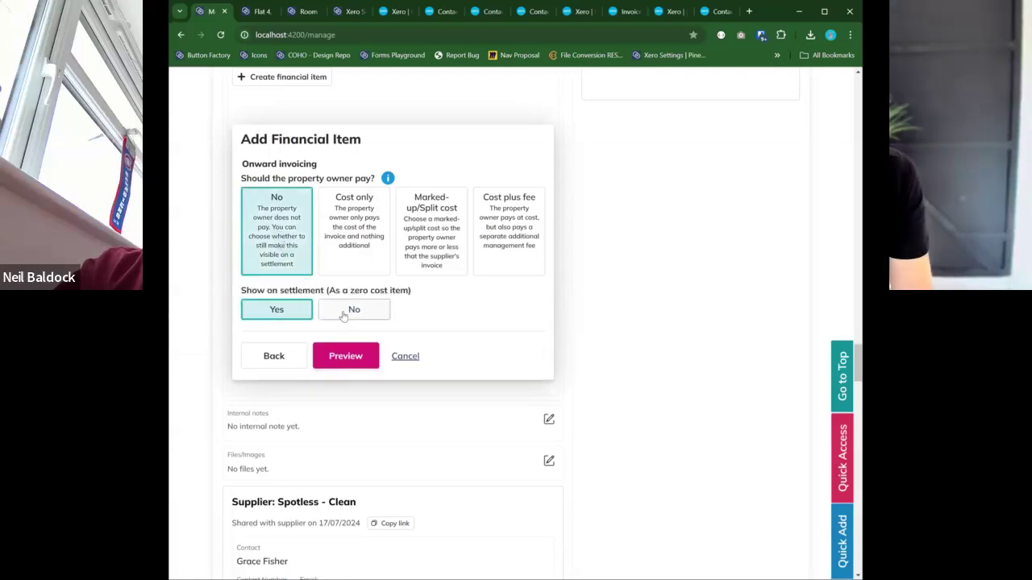
pyautogui.click(364, 232)
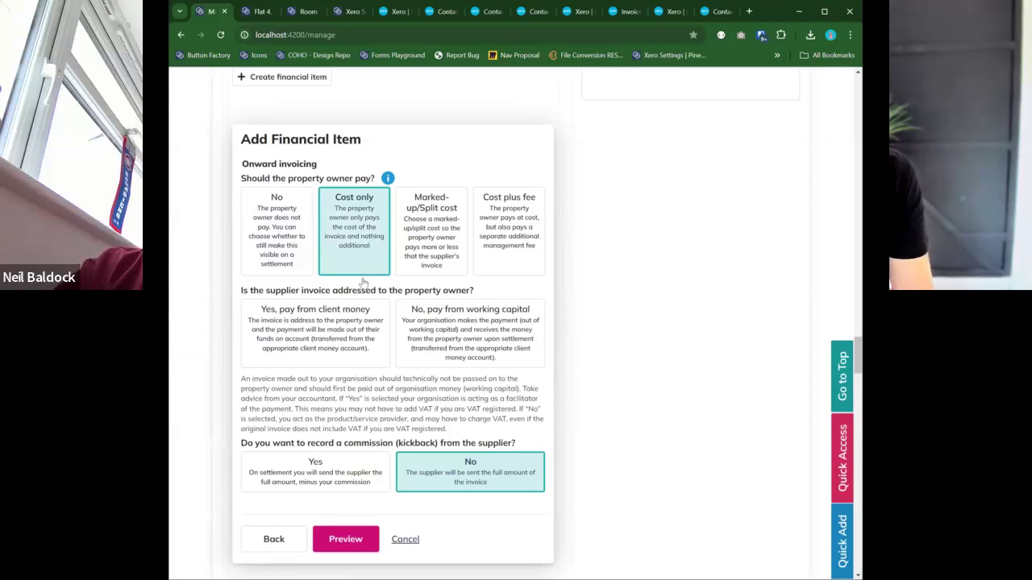
pyautogui.click(353, 355)
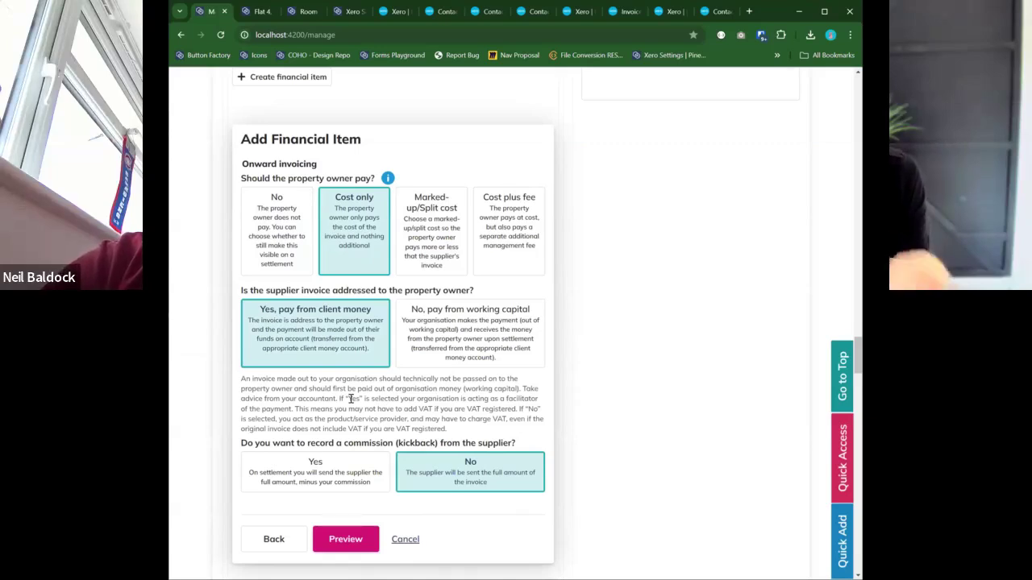
# Charge the owner a marked-up cost of £120 at 0% VAT and preview the items.
pyautogui.click(413, 256)
pyautogui.scroll(-2, 426, 299)
pyautogui.click(323, 217)
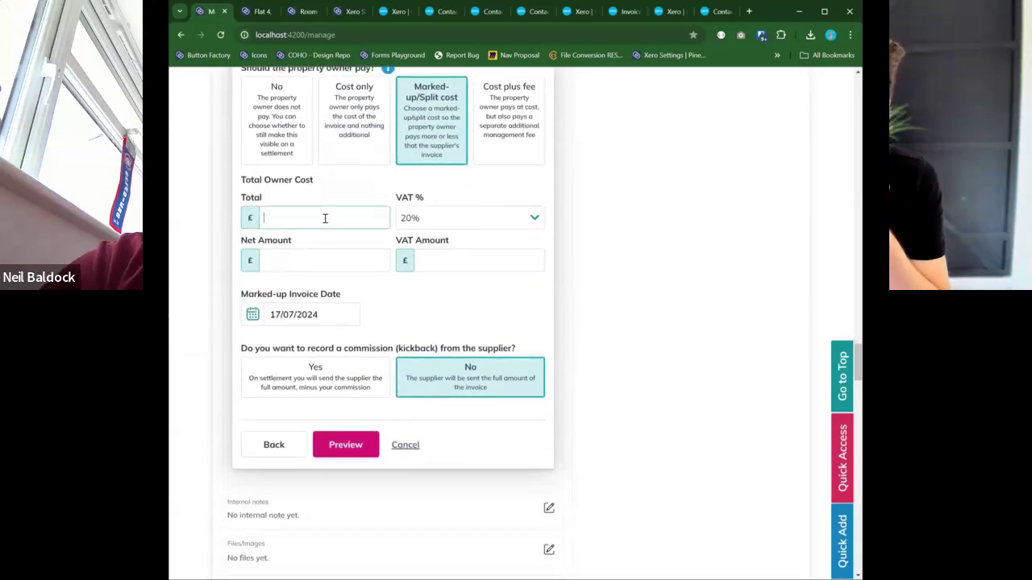
pyautogui.write('100')
pyautogui.write('20')
pyautogui.click(419, 297)
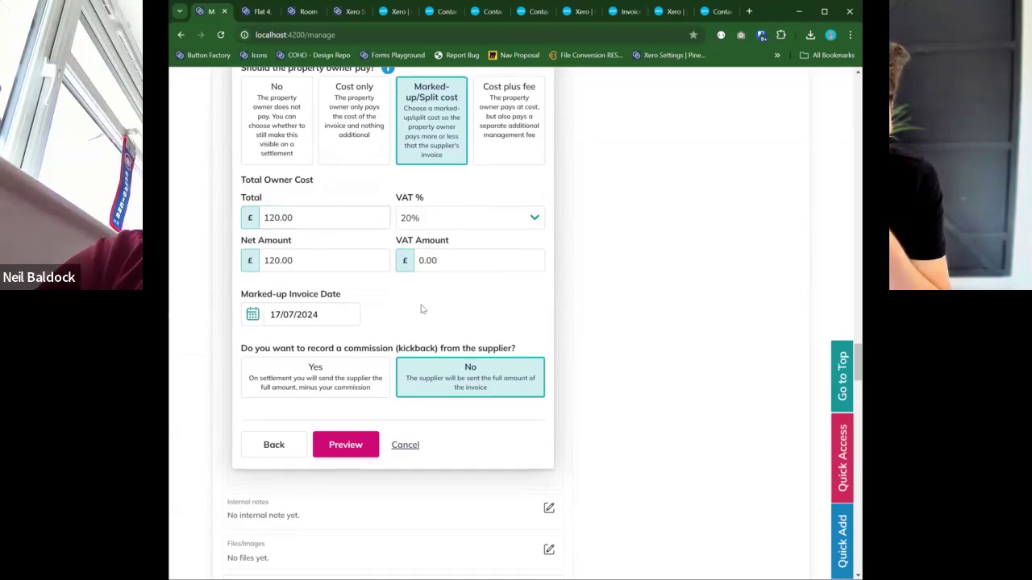
pyautogui.scroll(1, 421, 309)
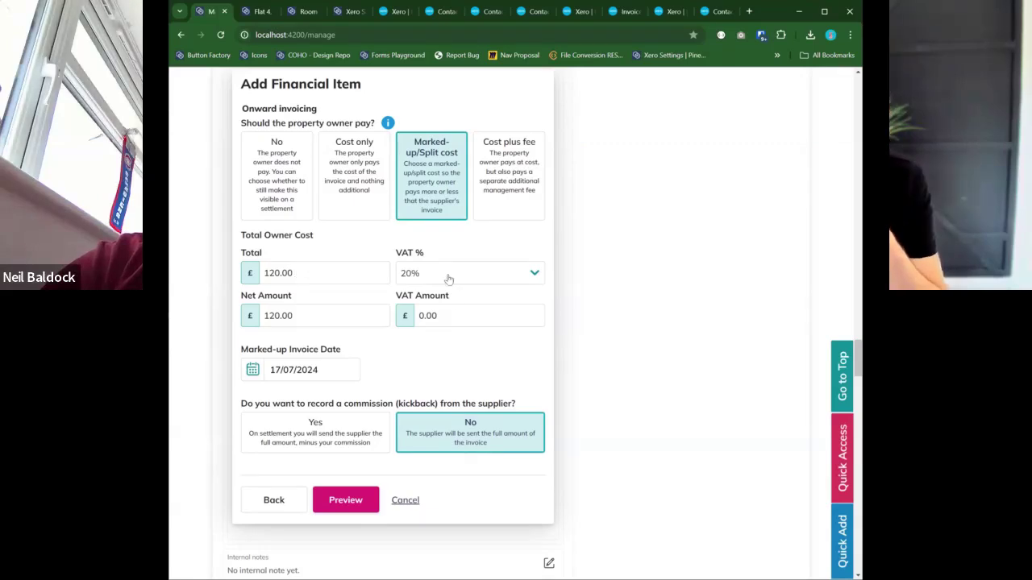
pyautogui.click(431, 296)
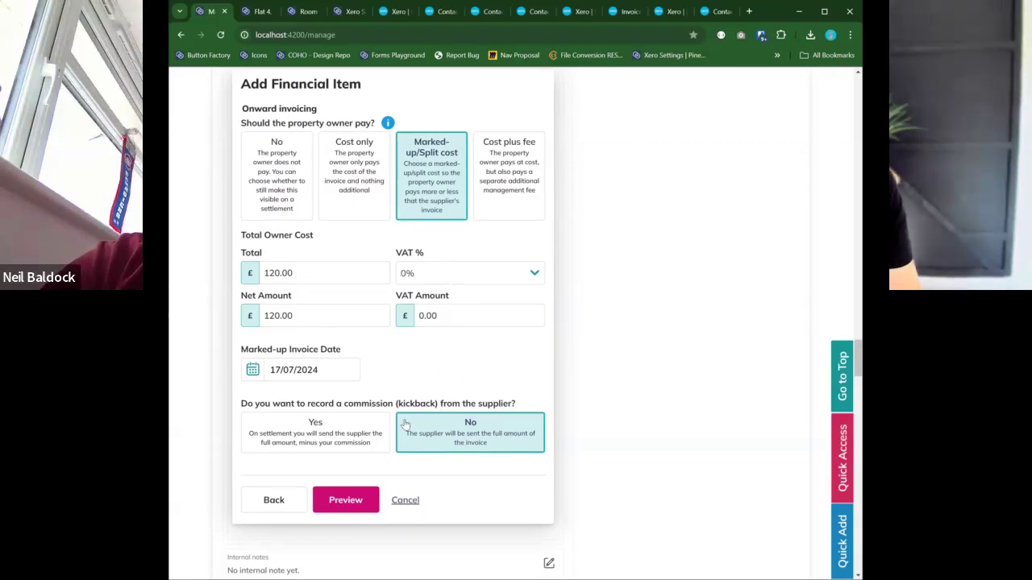
pyautogui.click(347, 504)
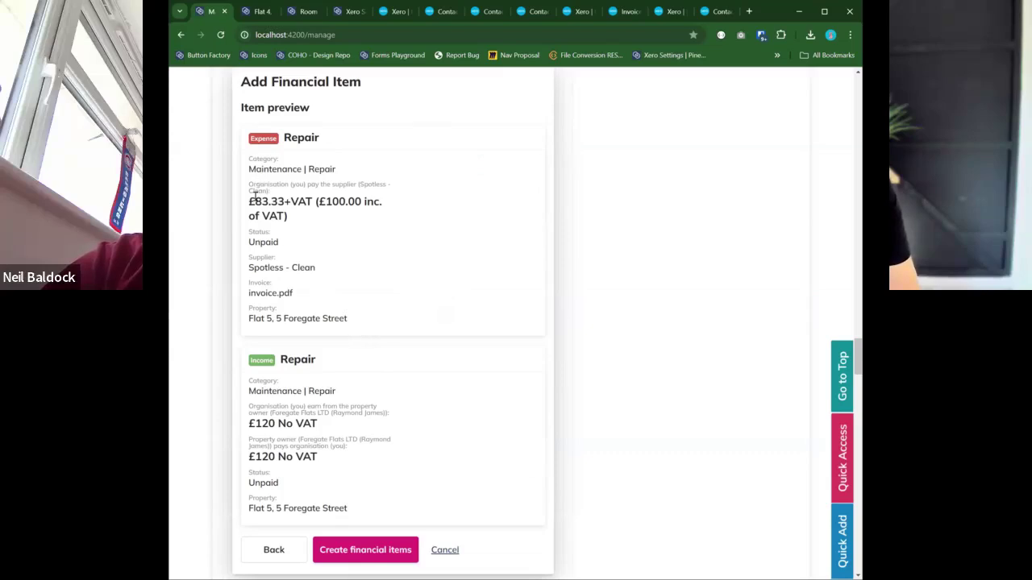
# Check the £100 expense and £120 No VAT income, then go back to the onward invoicing options.
pyautogui.moveTo(251, 202); pyautogui.dragTo(317, 222)
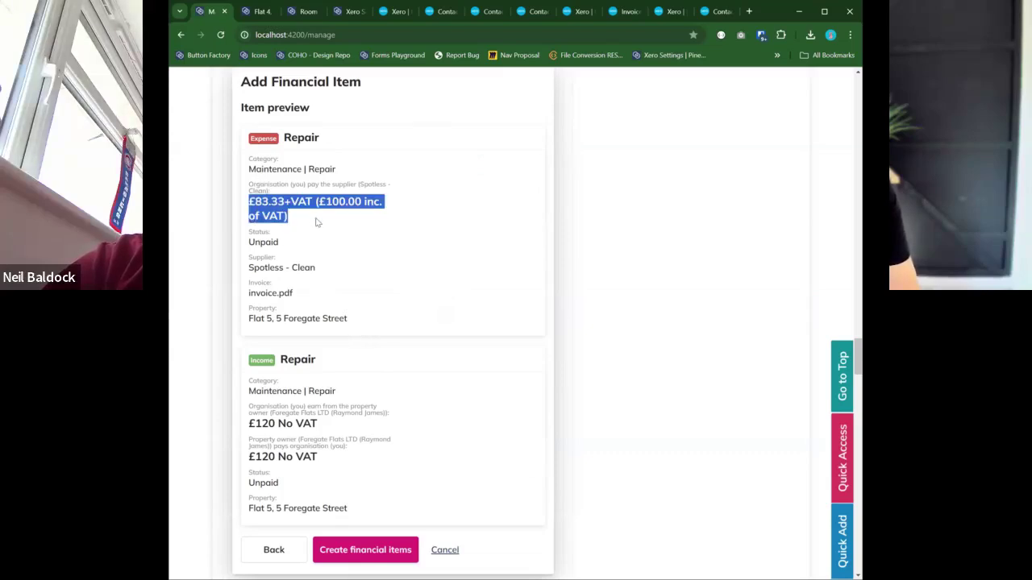
pyautogui.moveTo(250, 423); pyautogui.dragTo(324, 431)
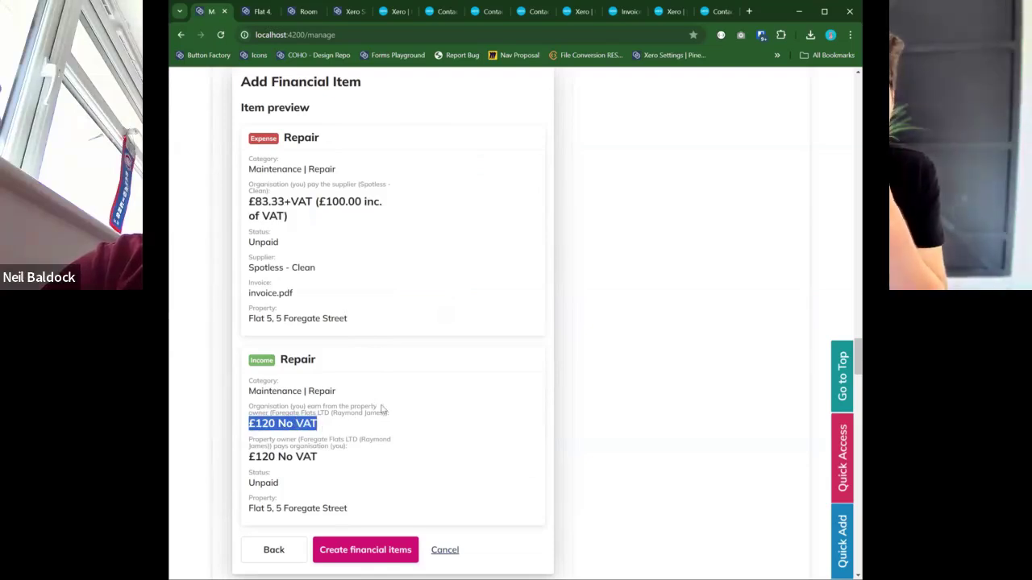
pyautogui.scroll(-1, 384, 405)
pyautogui.scroll(1, 385, 405)
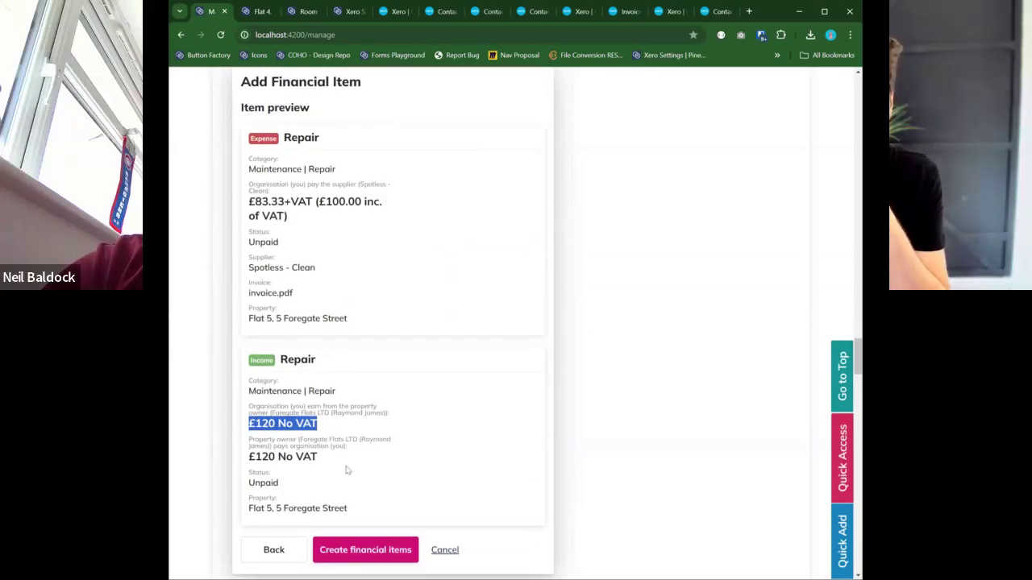
pyautogui.click(273, 549)
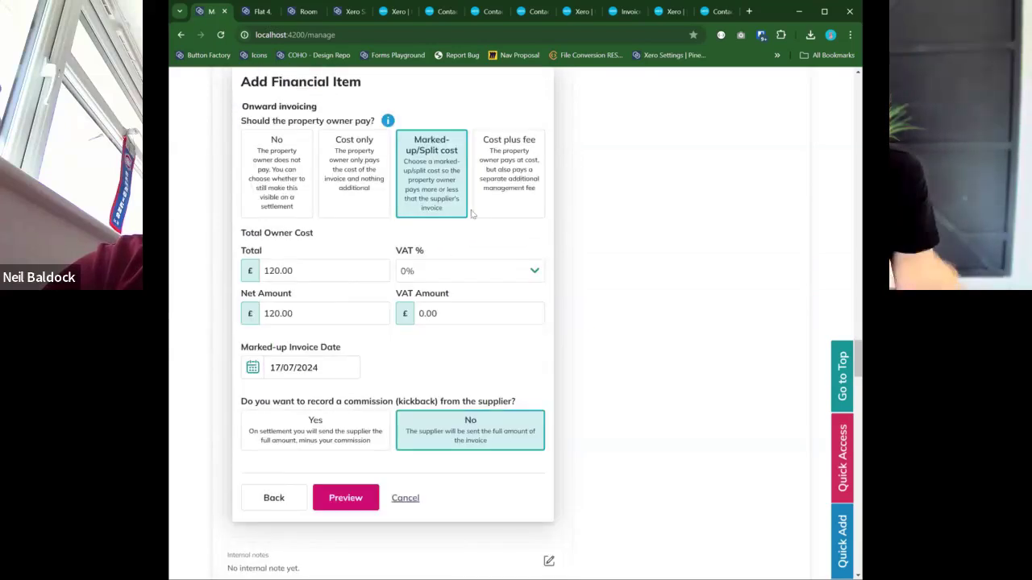
# Switch to cost plus a £20 management fee at 0% VAT and preview it.
pyautogui.click(516, 186)
pyautogui.click(347, 426)
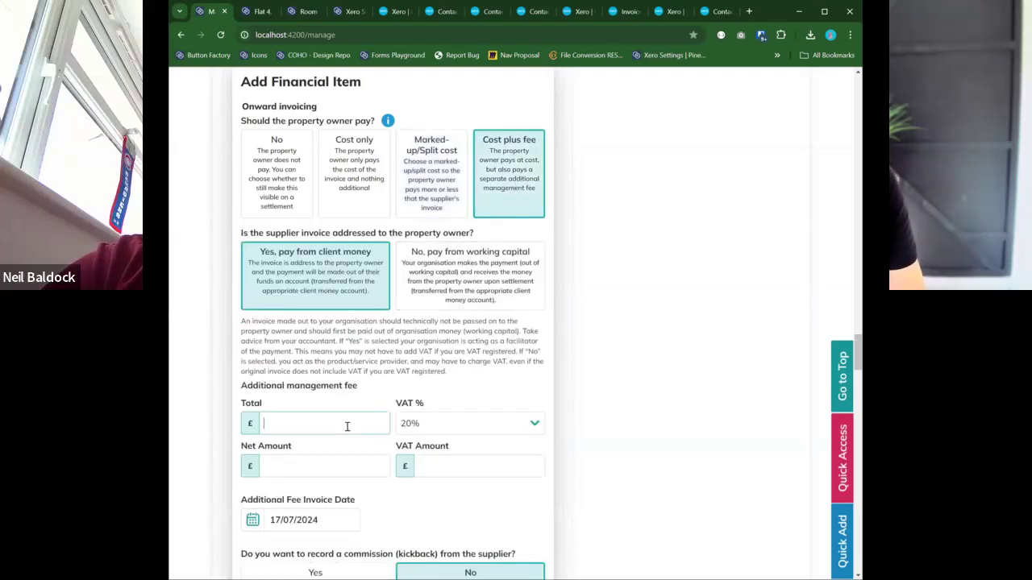
pyautogui.click(440, 426)
pyautogui.click(429, 441)
pyautogui.hotkey('shift', 'Tab')
pyautogui.write('20')
pyautogui.click(352, 362)
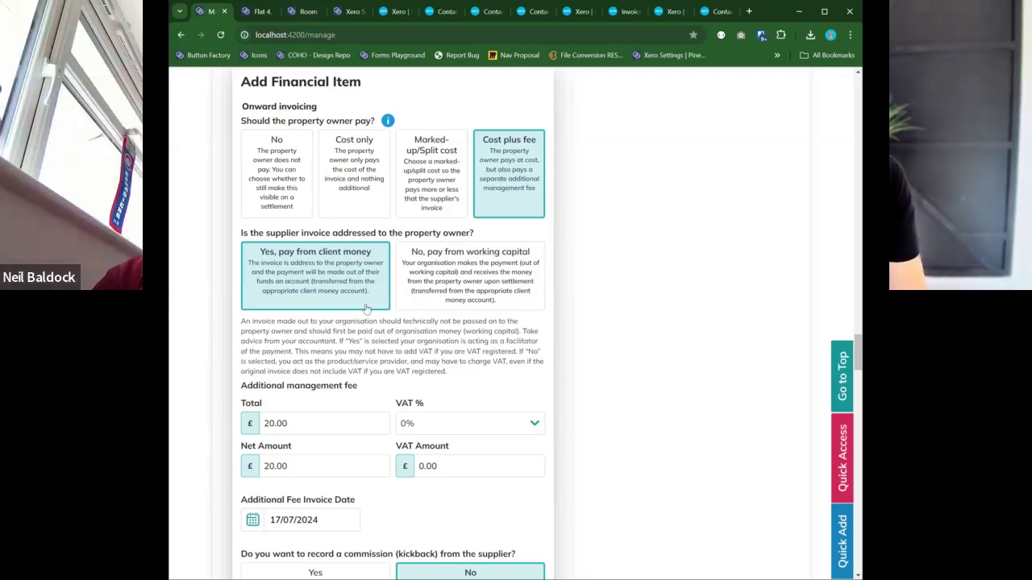
pyautogui.scroll(-2, 364, 309)
pyautogui.click(353, 486)
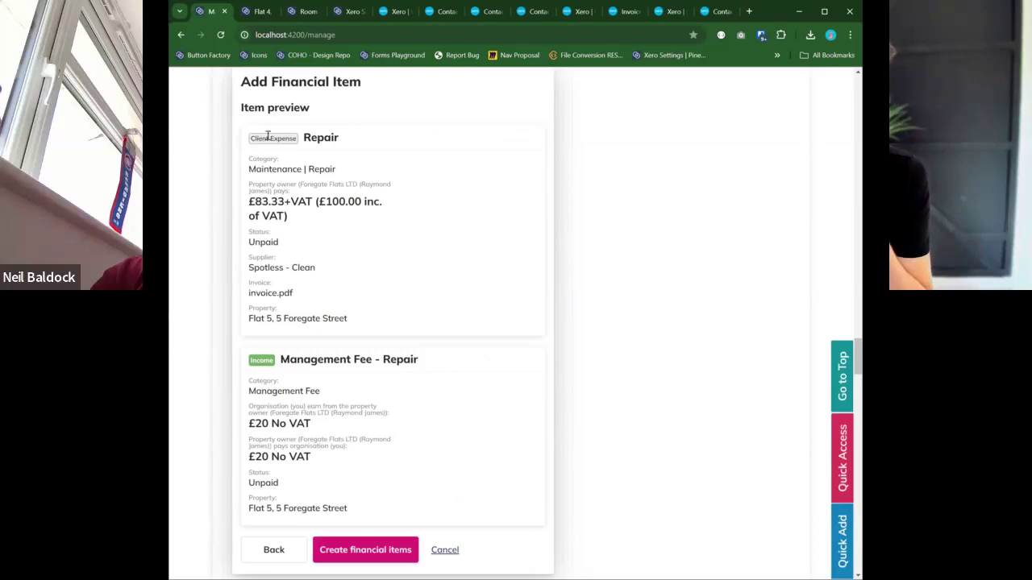
# Confirm the £100 Client Expense and £20 fee, then create the financial items.
pyautogui.moveTo(250, 139); pyautogui.dragTo(300, 139)
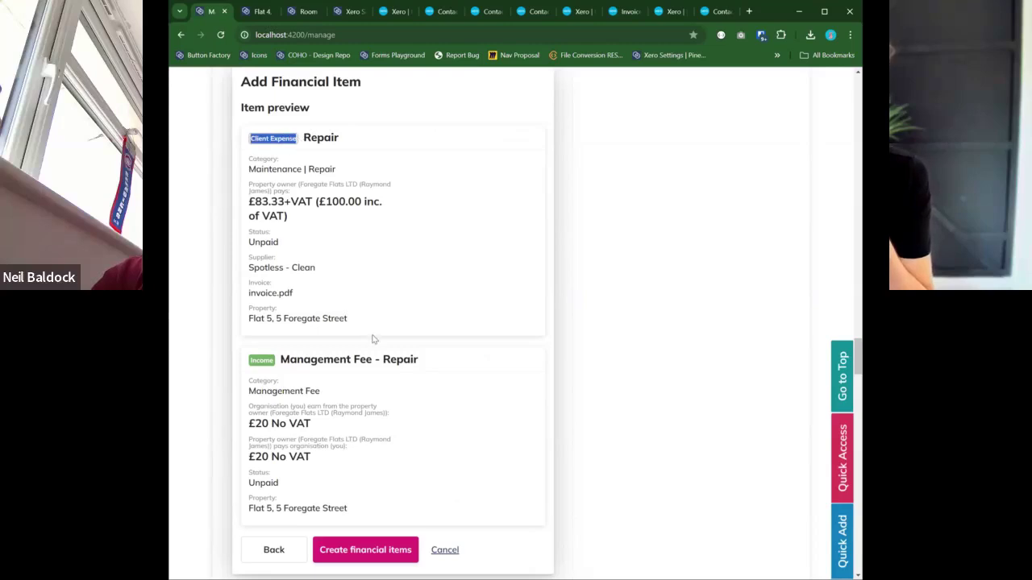
pyautogui.moveTo(311, 424); pyautogui.dragTo(251, 426)
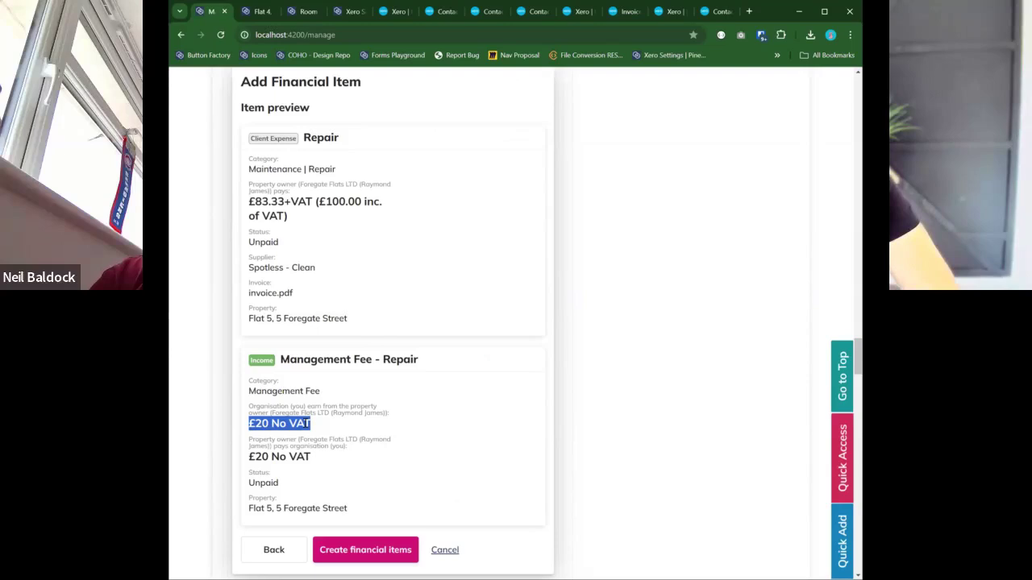
pyautogui.click(361, 300)
pyautogui.scroll(-2, 329, 346)
pyautogui.moveTo(253, 397); pyautogui.dragTo(341, 400)
pyautogui.click(364, 448)
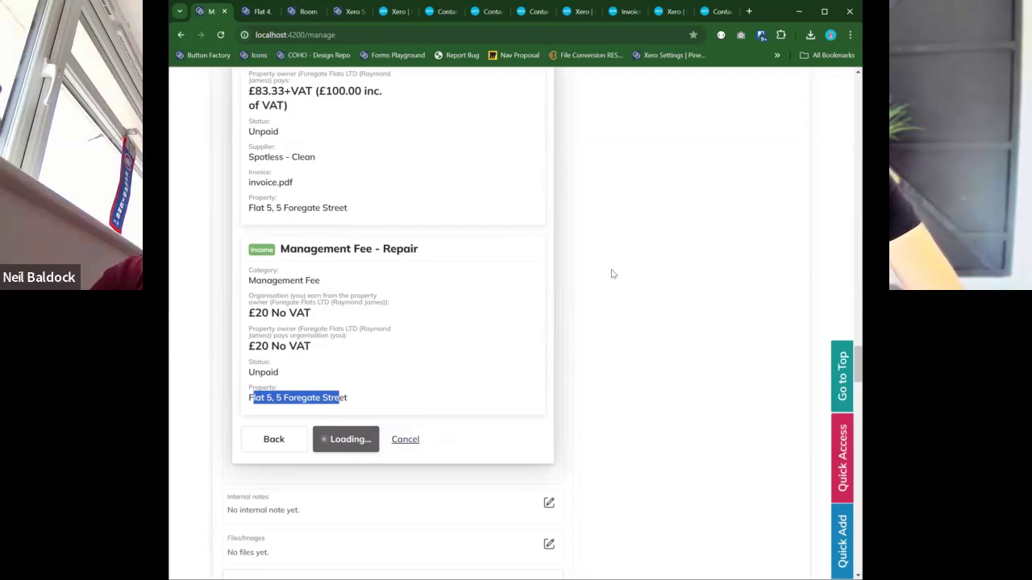
# Check the newly created financial item line, then collapse the invoice and close the job panel.
pyautogui.scroll(6, 527, 267)
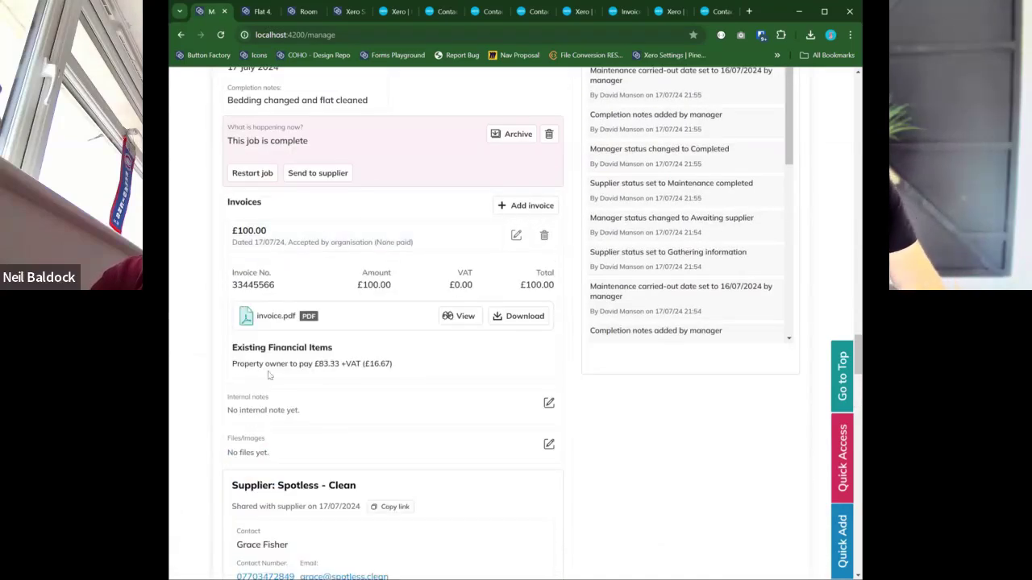
pyautogui.moveTo(232, 365); pyautogui.dragTo(406, 366)
pyautogui.click(287, 233)
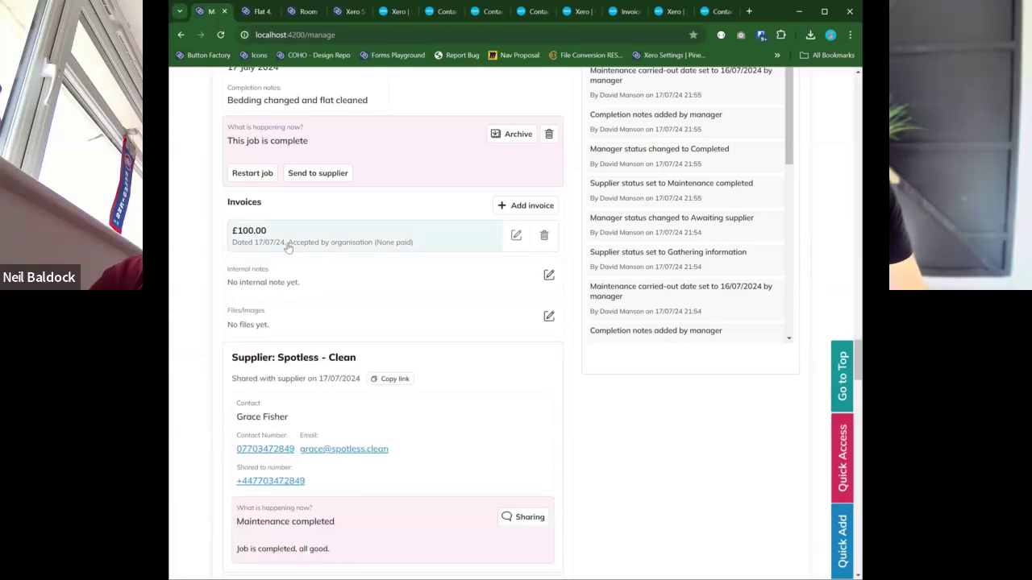
pyautogui.scroll(4, 306, 338)
pyautogui.click(786, 280)
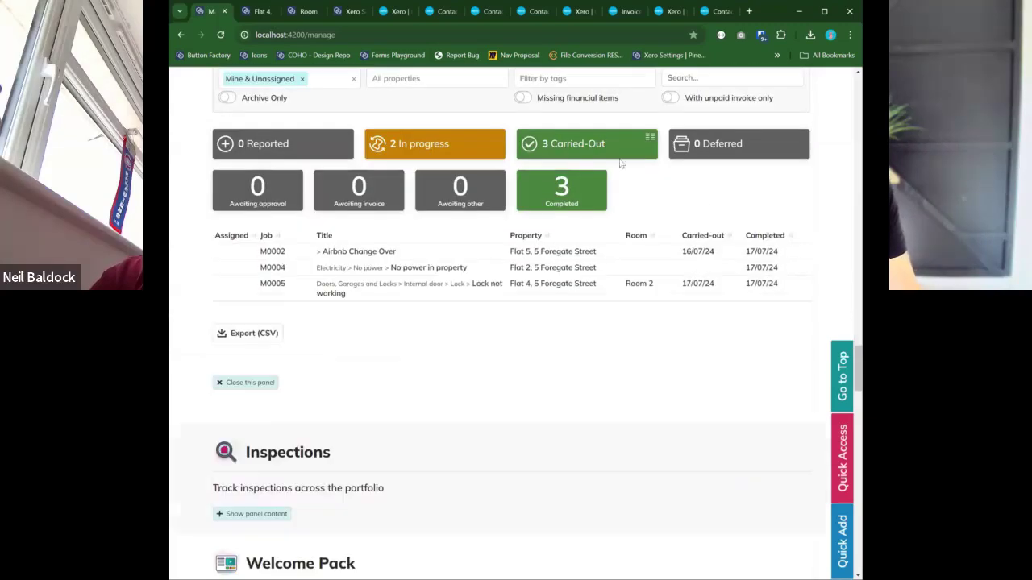
# Filter to jobs missing financial items and open job M0004's details.
pyautogui.click(524, 98)
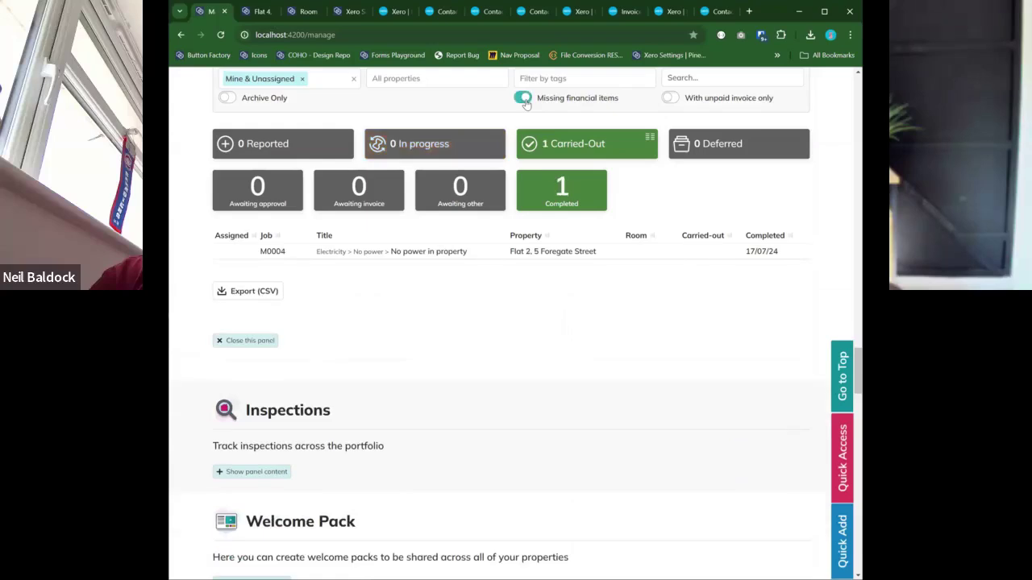
pyautogui.click(574, 259)
pyautogui.scroll(-2, 451, 357)
pyautogui.scroll(-1, 307, 435)
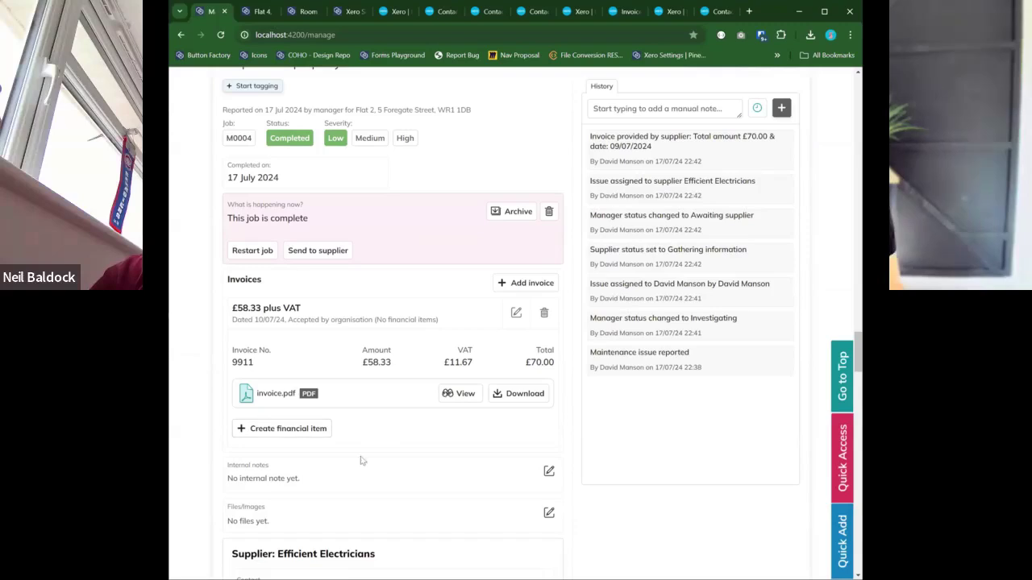
# Create a £70 Repair client expense from M0004's invoice, paid from client money.
pyautogui.scroll(1, 316, 357)
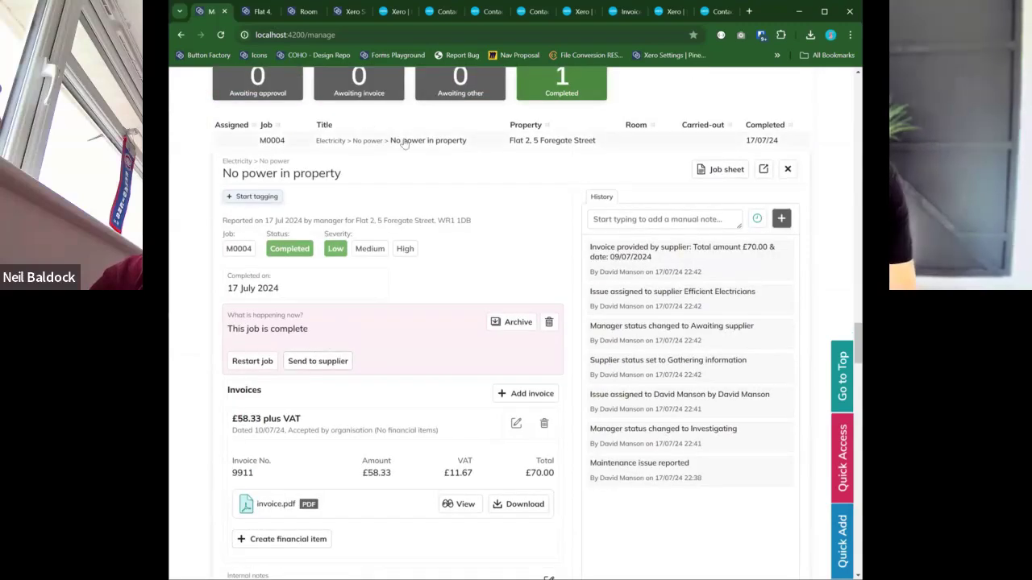
pyautogui.scroll(-3, 341, 362)
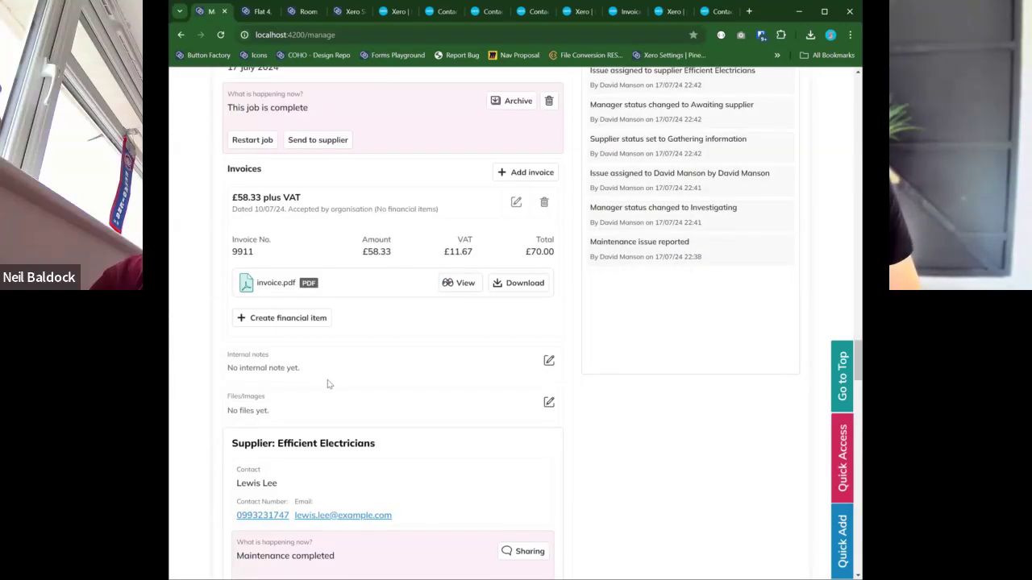
pyautogui.click(274, 322)
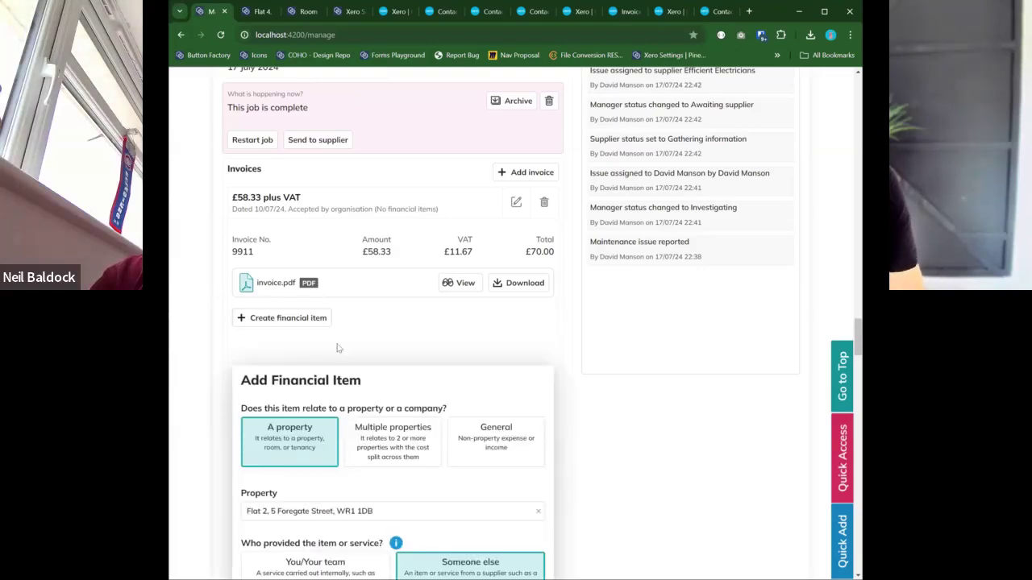
pyautogui.scroll(-5, 354, 347)
pyautogui.click(272, 477)
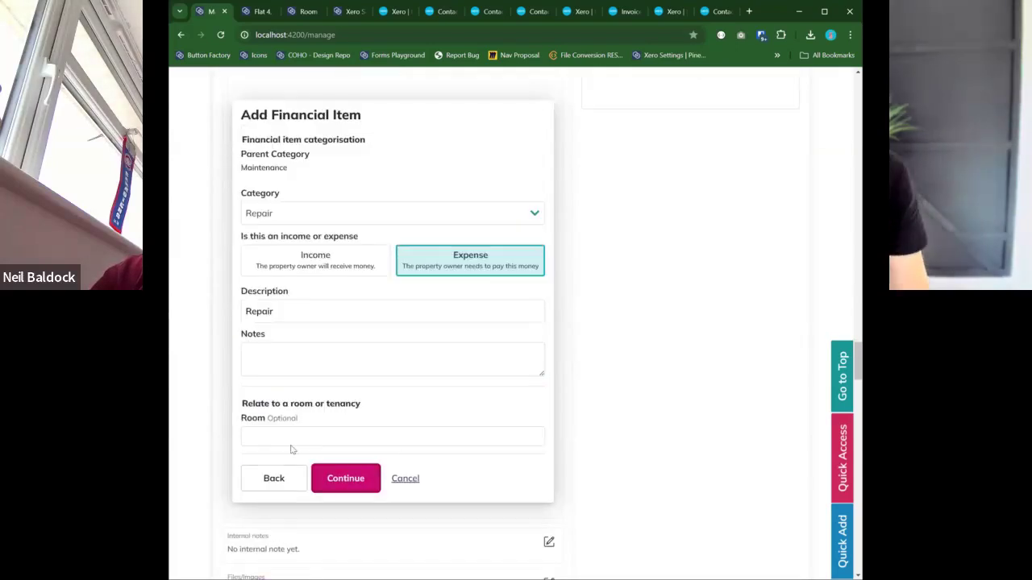
pyautogui.click(347, 477)
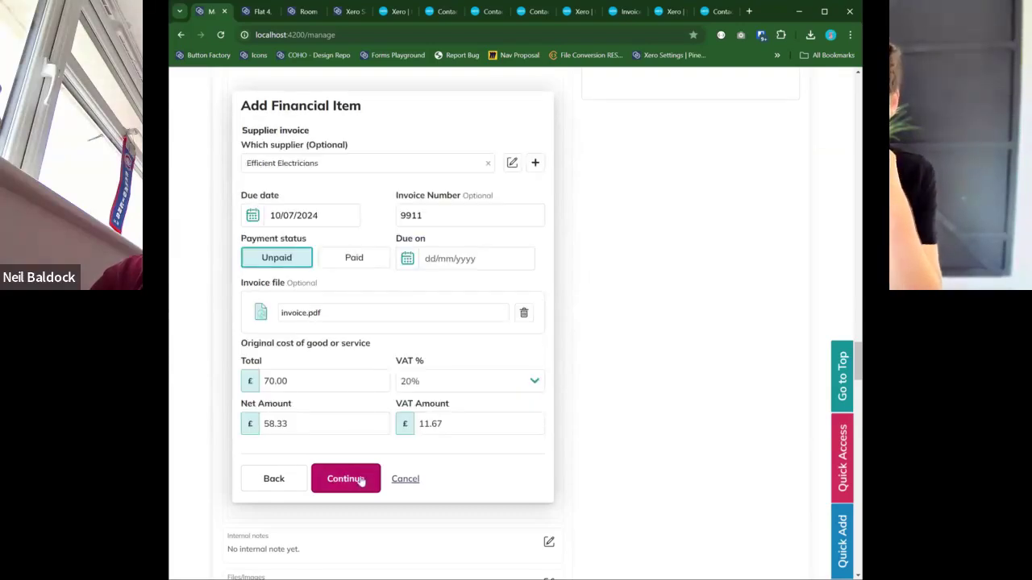
pyautogui.click(361, 481)
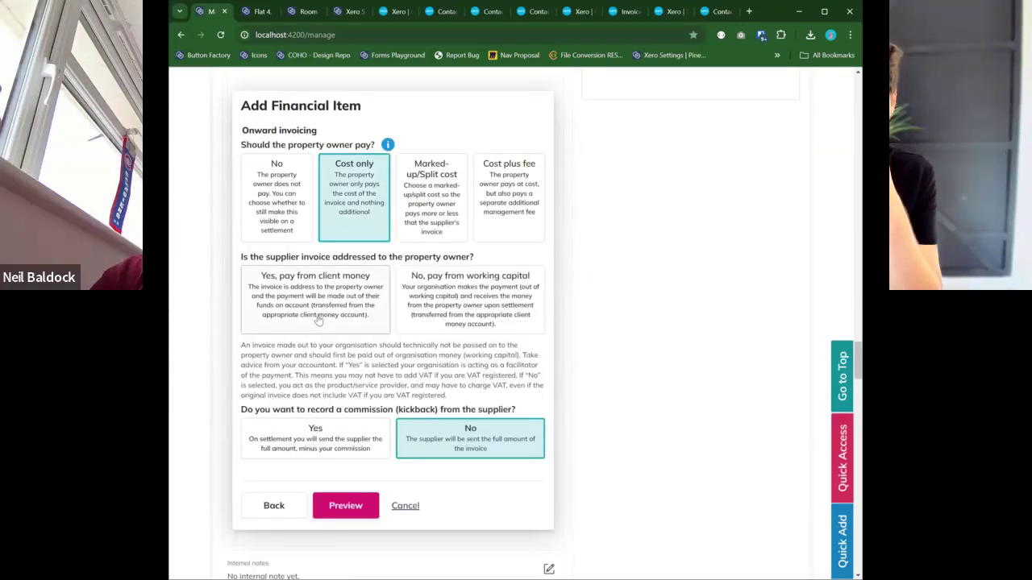
pyautogui.click(319, 324)
pyautogui.click(347, 505)
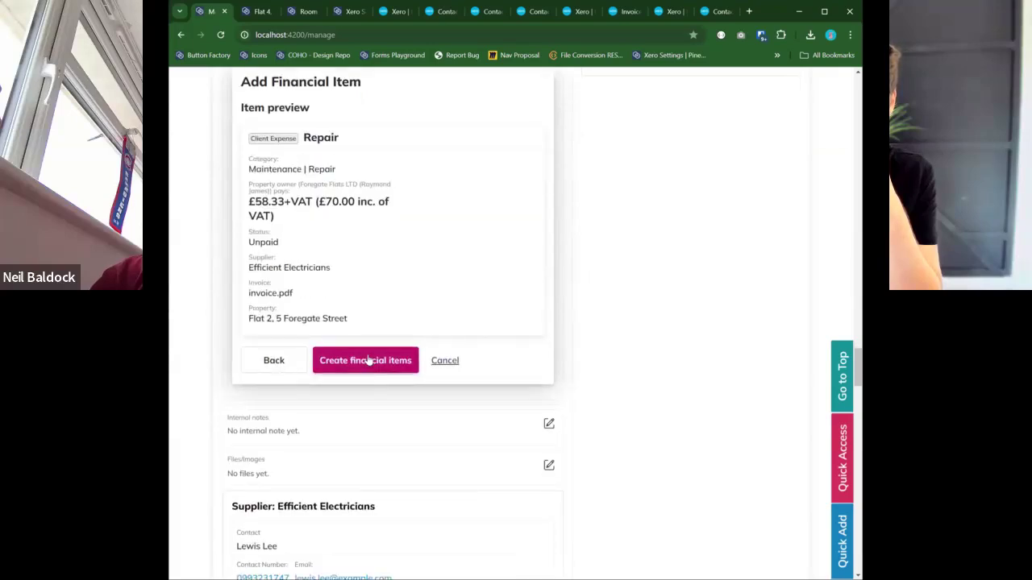
pyautogui.click(370, 360)
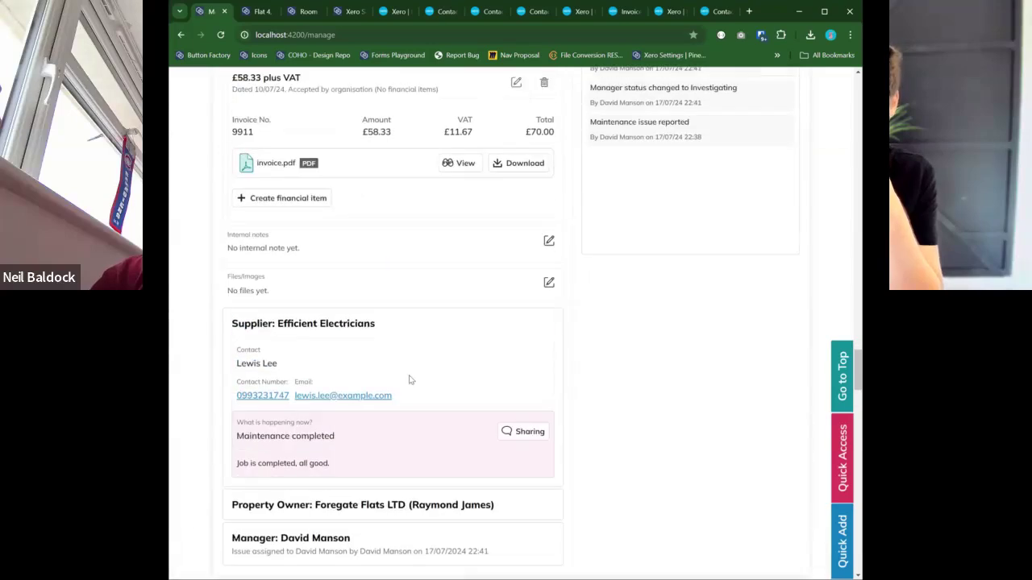
pyautogui.scroll(5, 408, 378)
pyautogui.scroll(2, 528, 349)
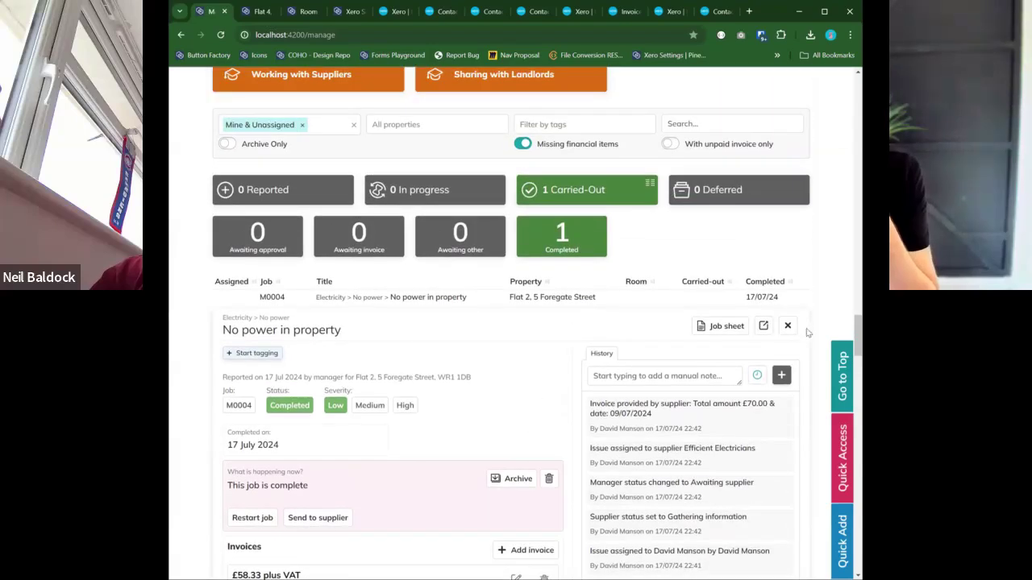
# Collapse the No power in property job and toggle the Missing financial items filter off and on.
pyautogui.click(787, 325)
pyautogui.click(524, 145)
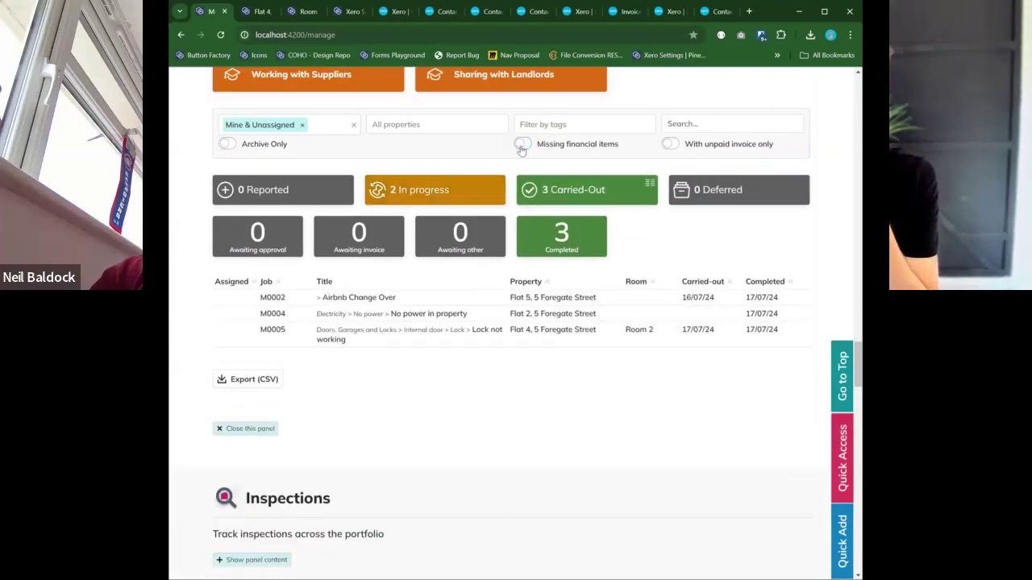
pyautogui.click(524, 144)
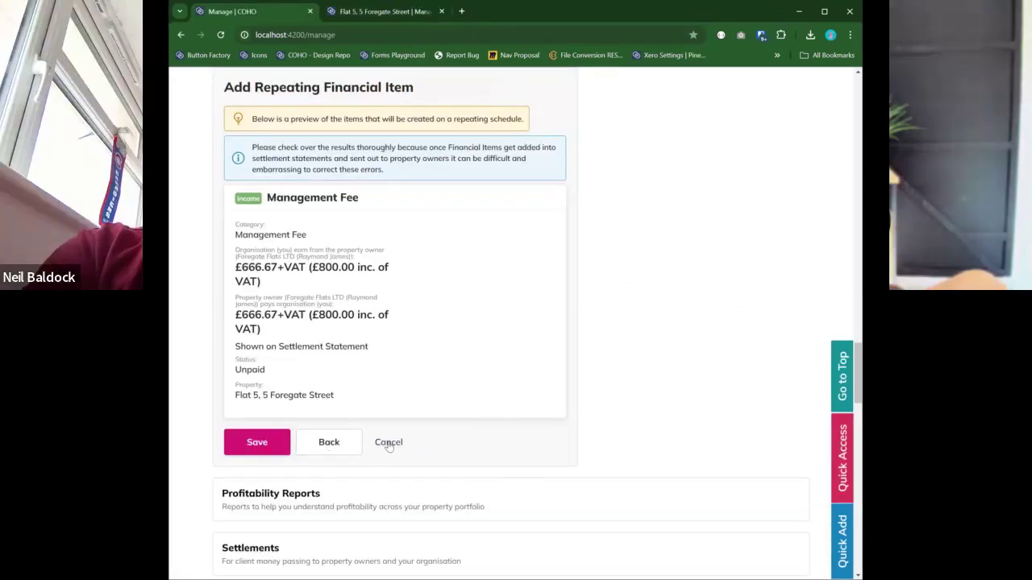
# Discard the £800 Management Fee preview and start a new repeating financial item.
pyautogui.click(388, 443)
pyautogui.scroll(3, 516, 320)
pyautogui.scroll(-4, 516, 323)
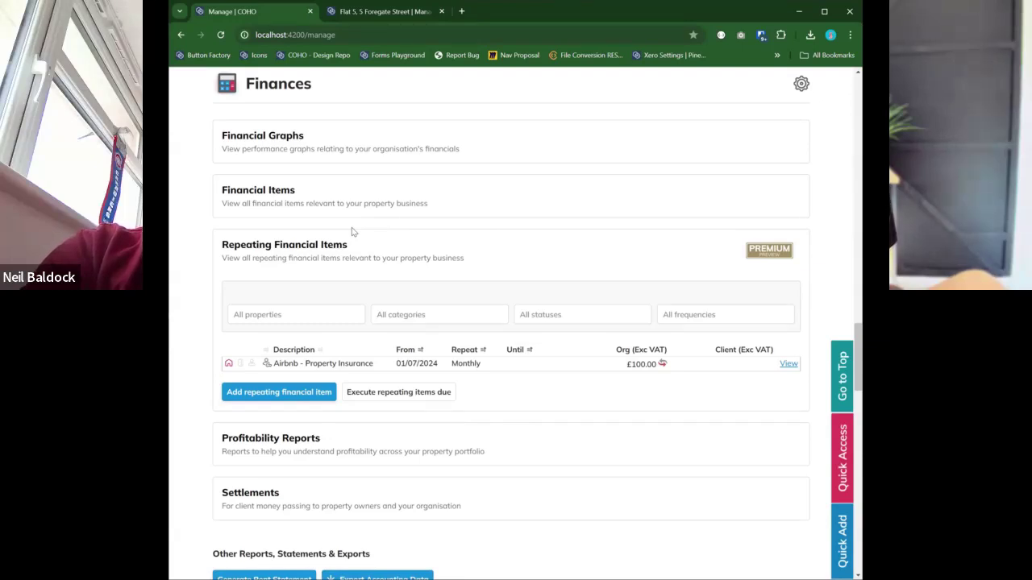
pyautogui.click(312, 392)
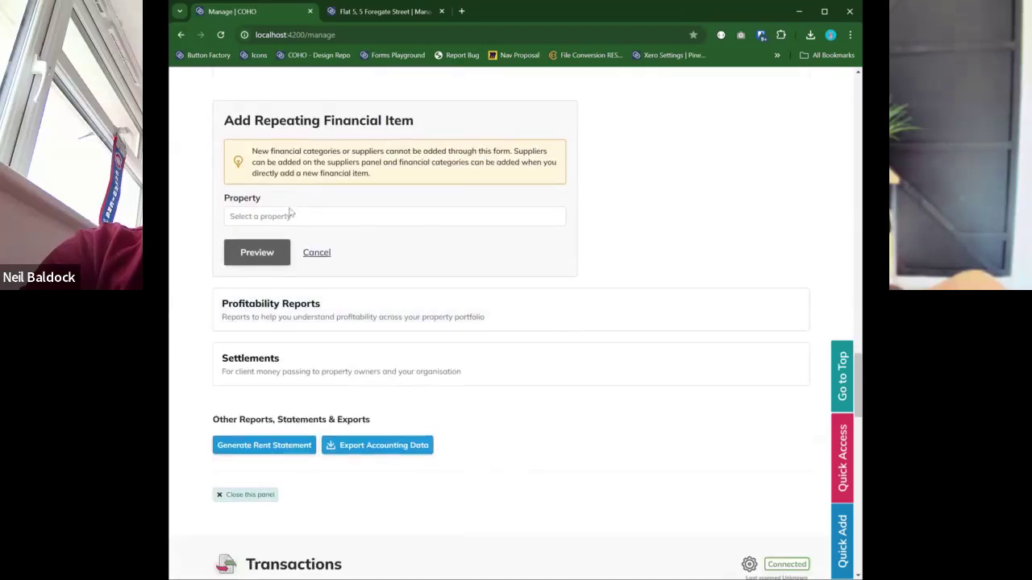
# Set property Flat 4, supplied by someone else, Property Health type, supplier Spotless - Clean.
pyautogui.click(291, 214)
pyautogui.click(291, 303)
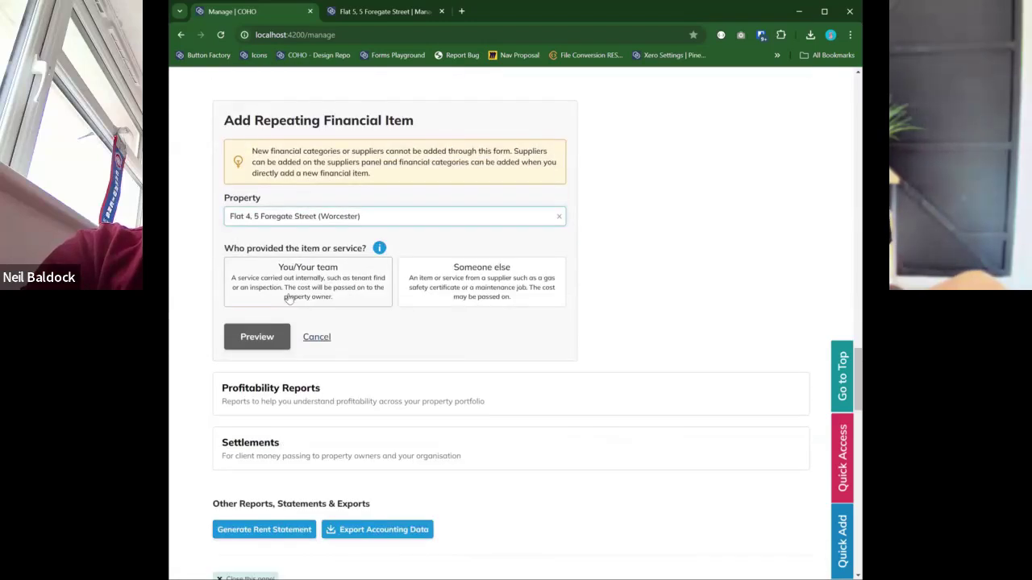
pyautogui.click(495, 298)
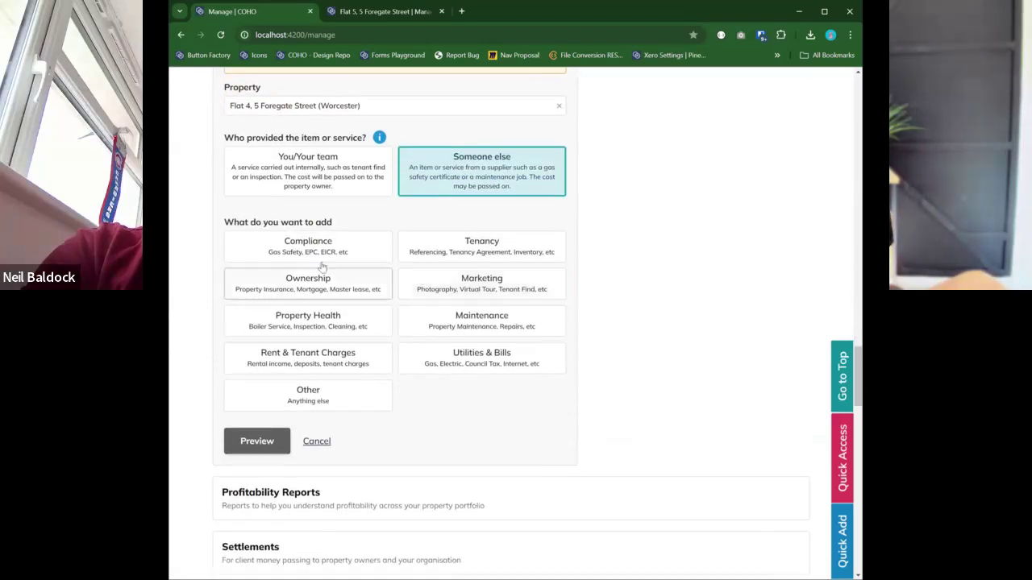
pyautogui.click(294, 326)
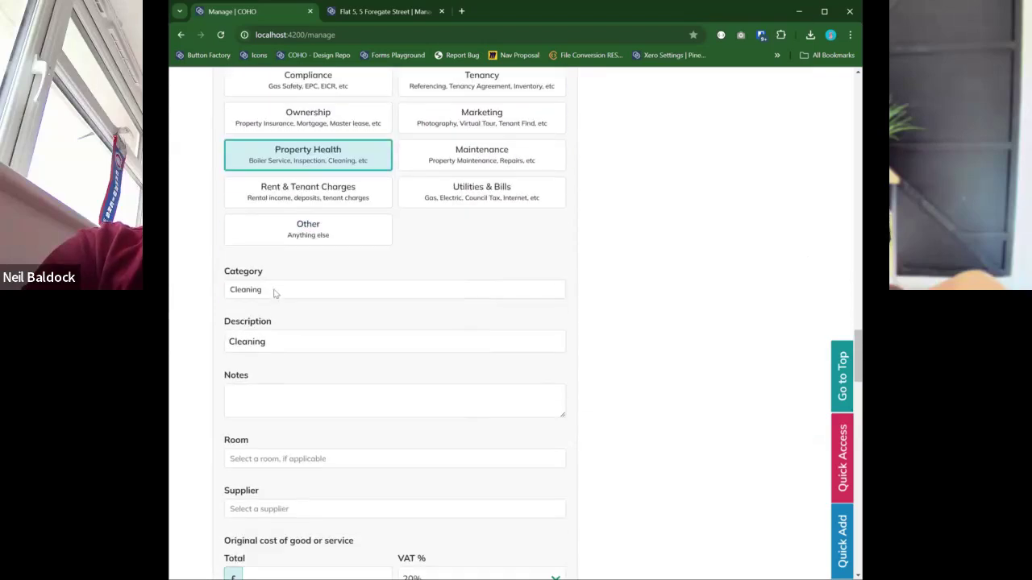
pyautogui.scroll(-2, 265, 303)
pyautogui.scroll(-2, 281, 356)
pyautogui.click(279, 291)
pyautogui.click(255, 378)
# Enter an £80 total, cost only to the owner, paid from client money.
pyautogui.click(271, 354)
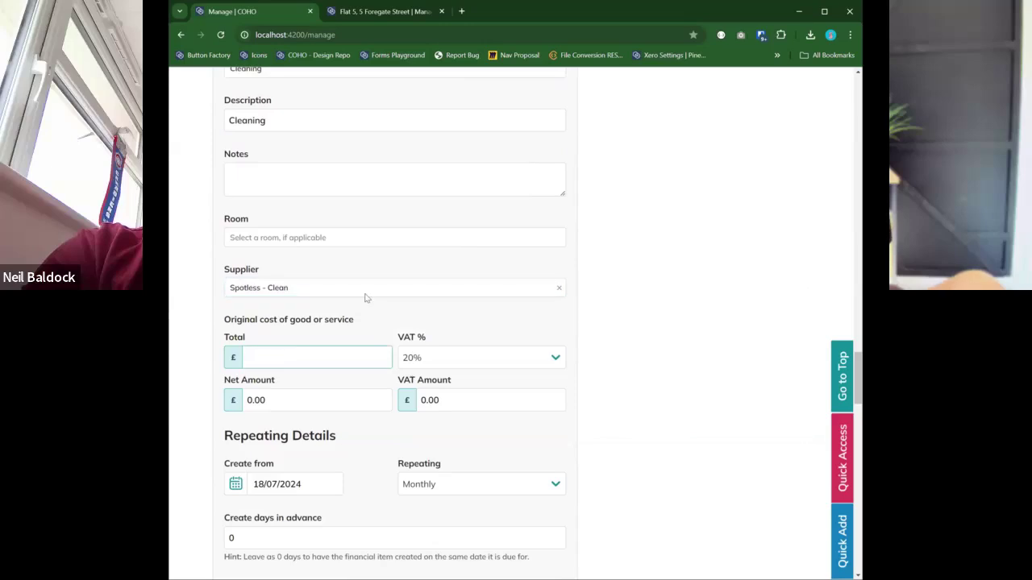
pyautogui.write('80')
pyautogui.click(478, 309)
pyautogui.scroll(-2, 479, 308)
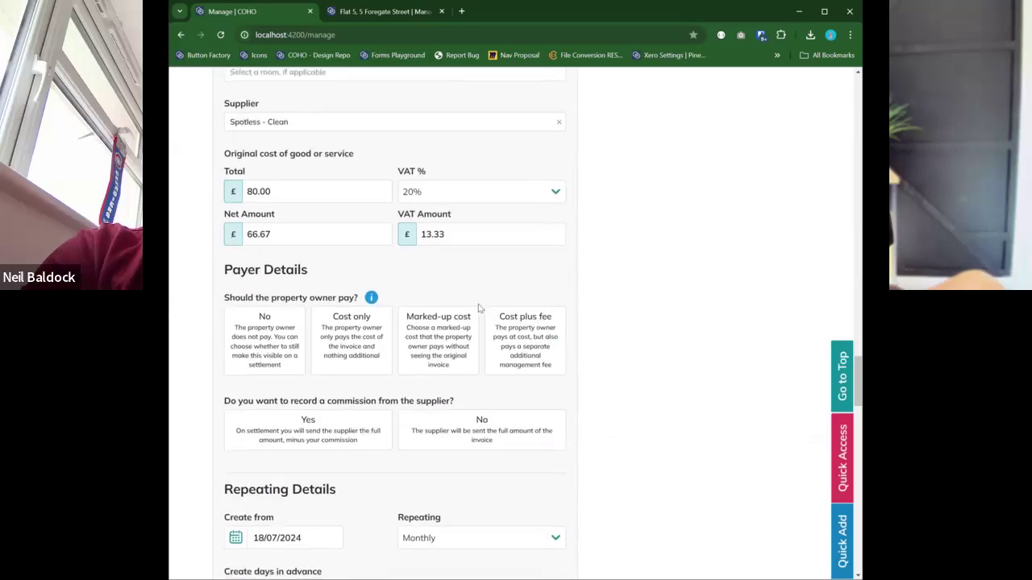
pyautogui.click(368, 348)
pyautogui.scroll(-1, 331, 338)
pyautogui.click(323, 355)
pyautogui.scroll(-1, 323, 354)
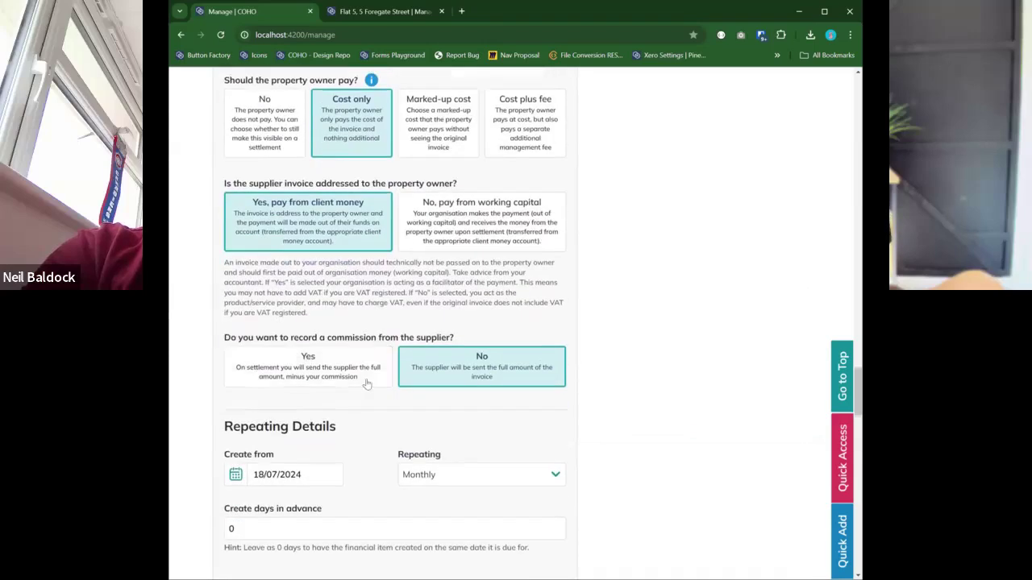
pyautogui.scroll(-2, 219, 360)
# Start it on 01/07/2024 with 14 days in advance, then preview and save the repeating item.
pyautogui.click(235, 362)
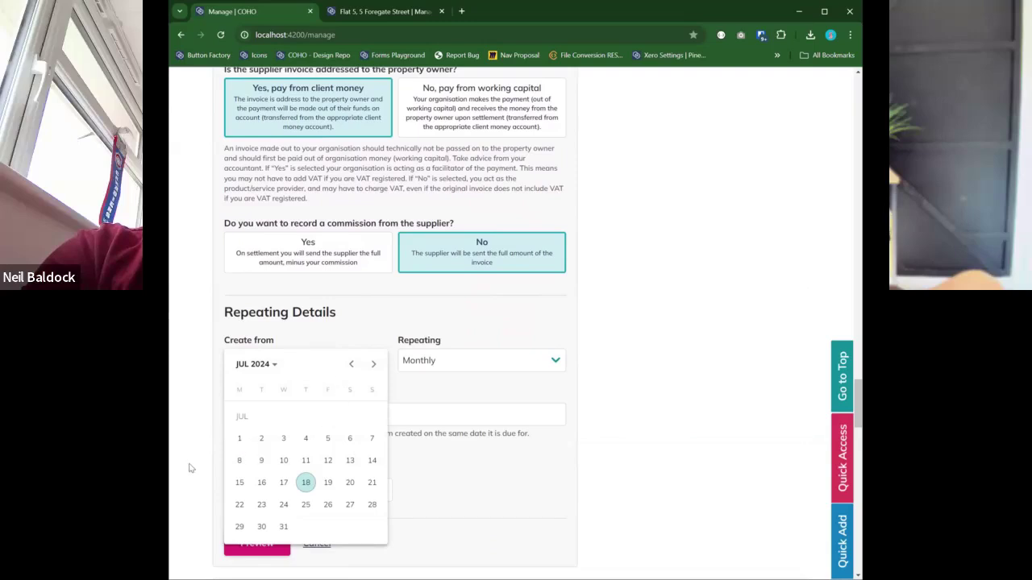
pyautogui.click(239, 439)
pyautogui.scroll(-1, 382, 411)
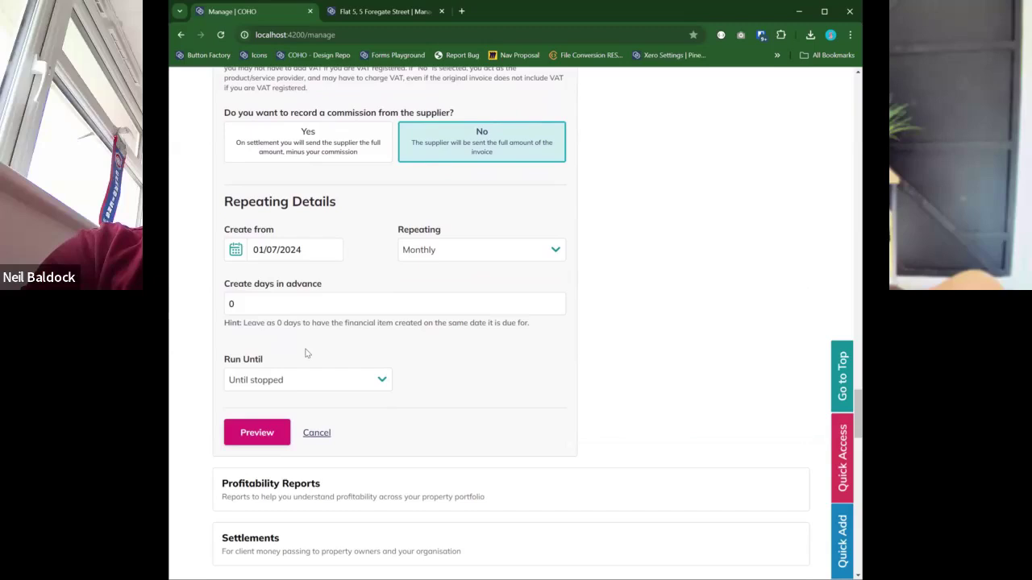
pyautogui.click(226, 304)
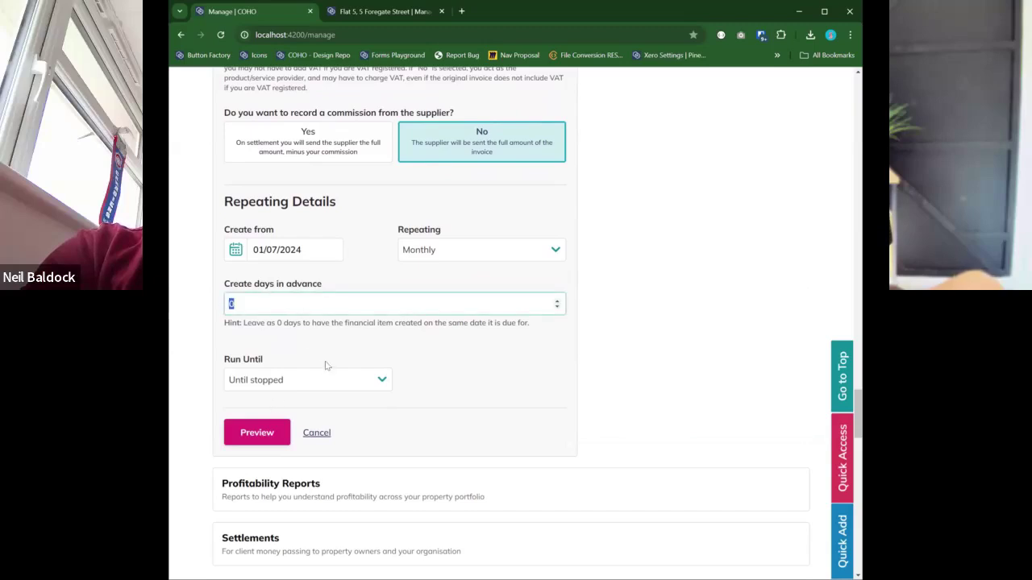
pyautogui.write('14')
pyautogui.click(450, 355)
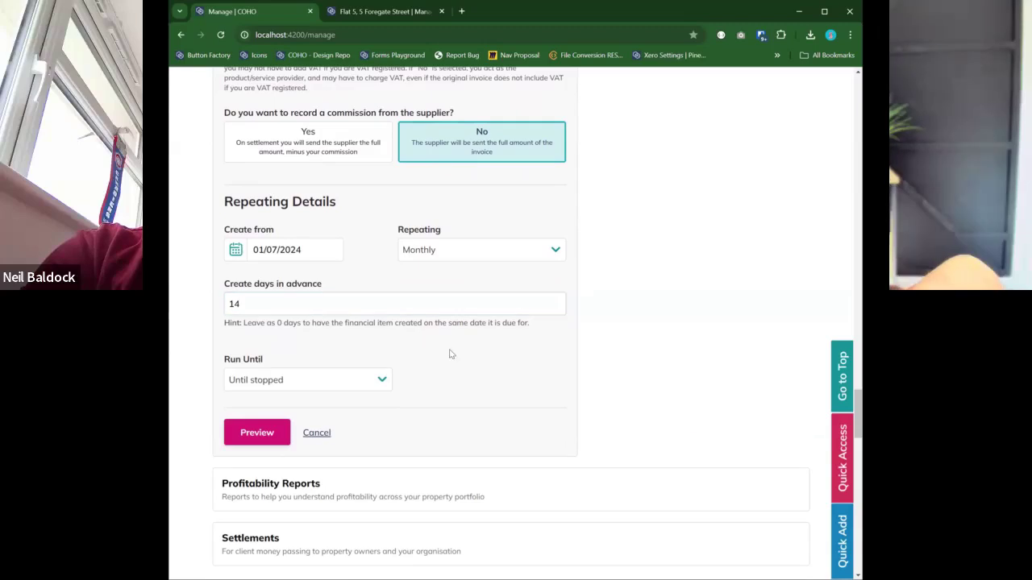
pyautogui.click(256, 432)
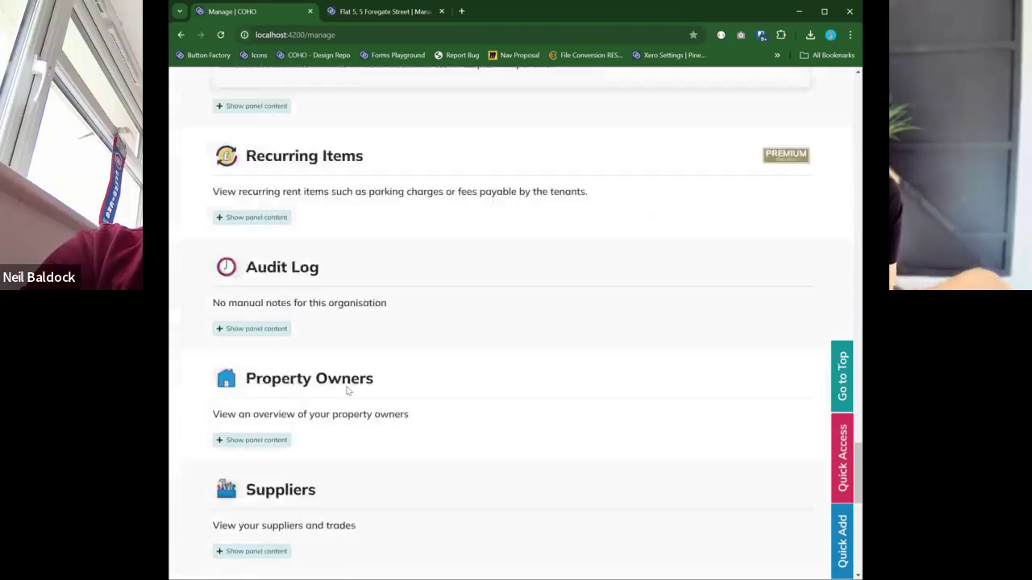
pyautogui.click(269, 407)
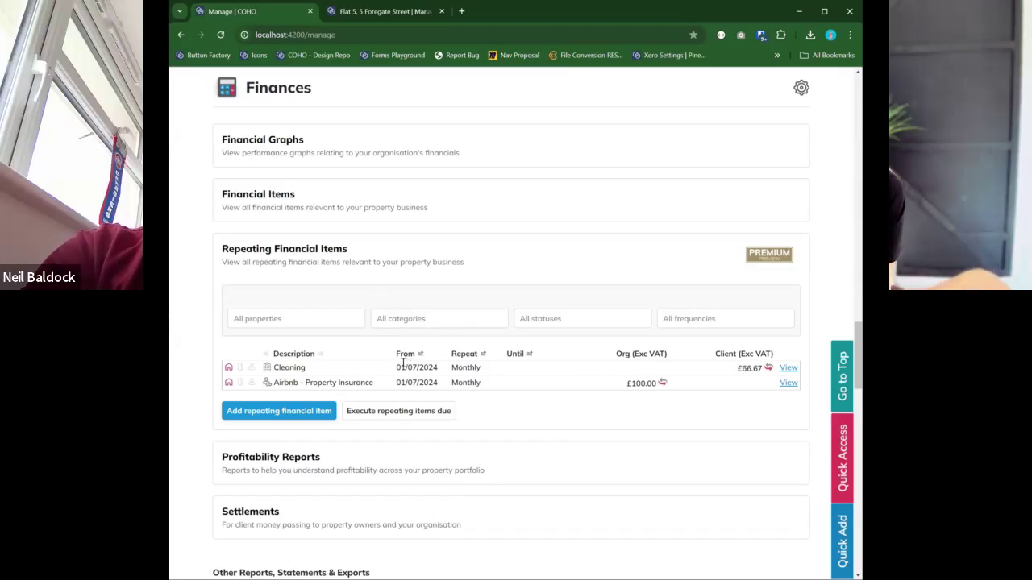
pyautogui.scroll(1, 399, 385)
pyautogui.scroll(-1, 483, 344)
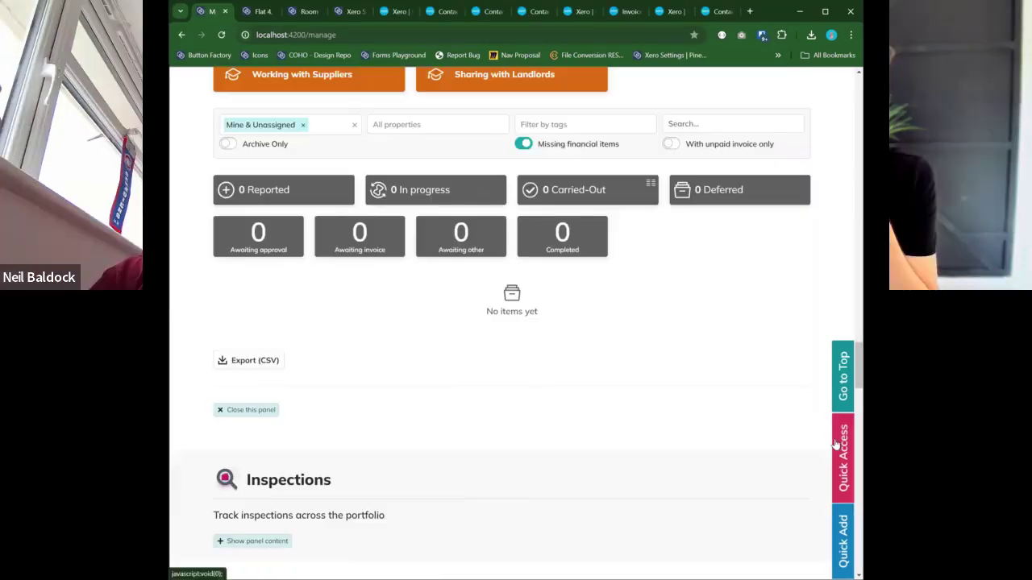
pyautogui.click(842, 458)
# Jump to the Finances section and view the owner's existing settlements.
pyautogui.scroll(-3, 781, 460)
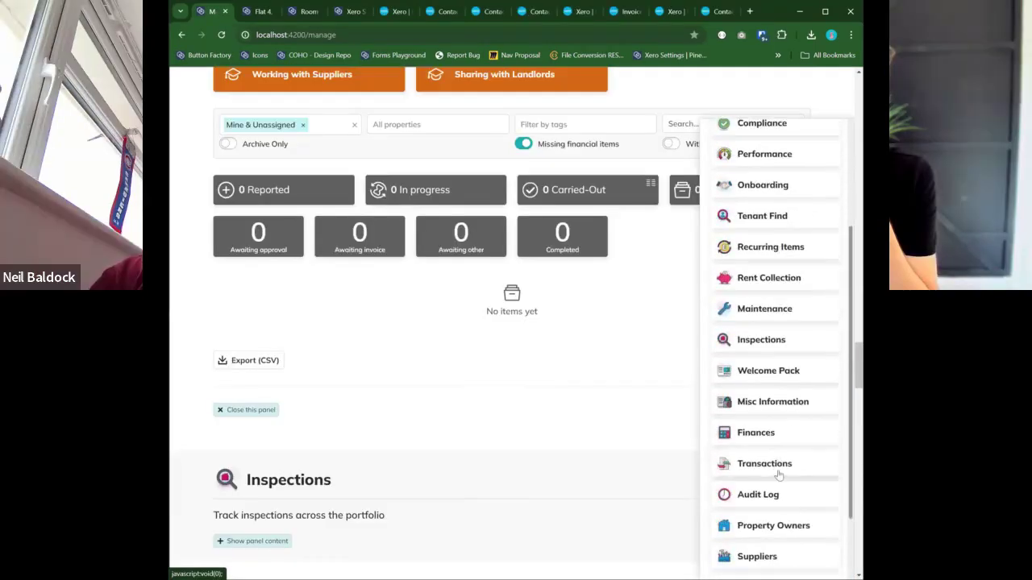
pyautogui.click(777, 432)
pyautogui.scroll(-2, 532, 415)
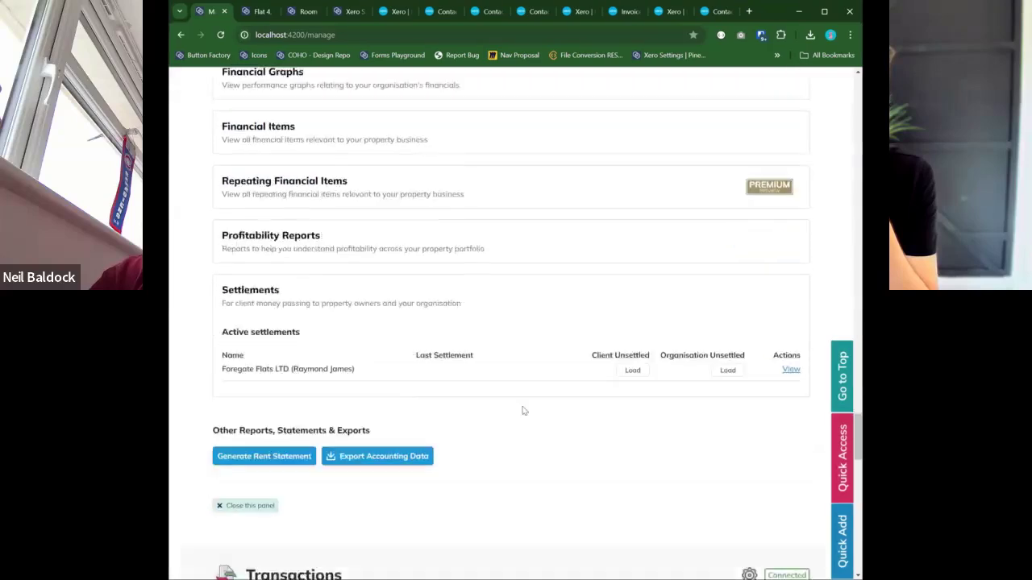
pyautogui.click(794, 360)
pyautogui.scroll(-1, 524, 350)
pyautogui.scroll(-1, 498, 358)
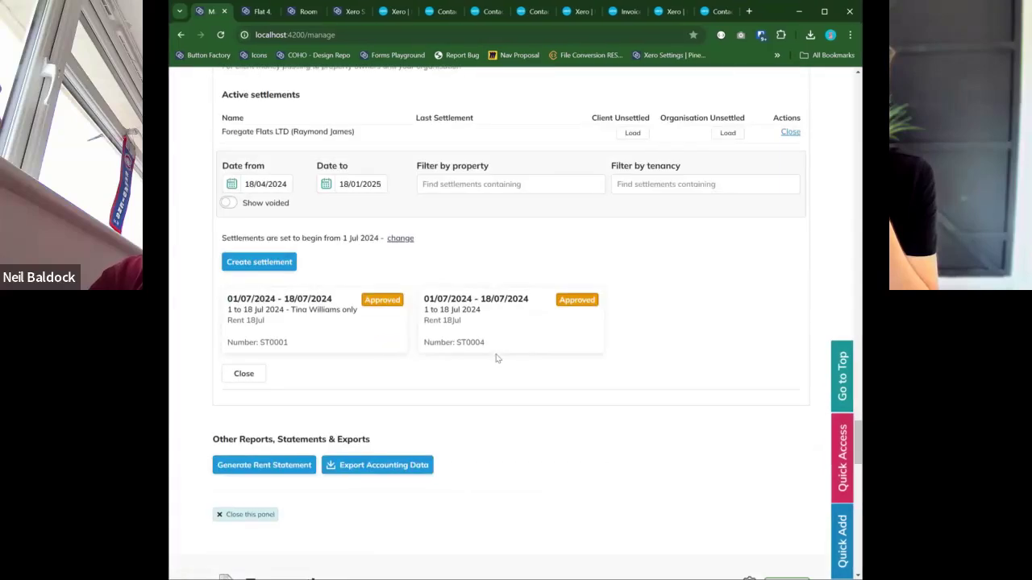
# Create a new per-property-owner settlement and preview its included items.
pyautogui.click(246, 262)
pyautogui.scroll(-1, 387, 272)
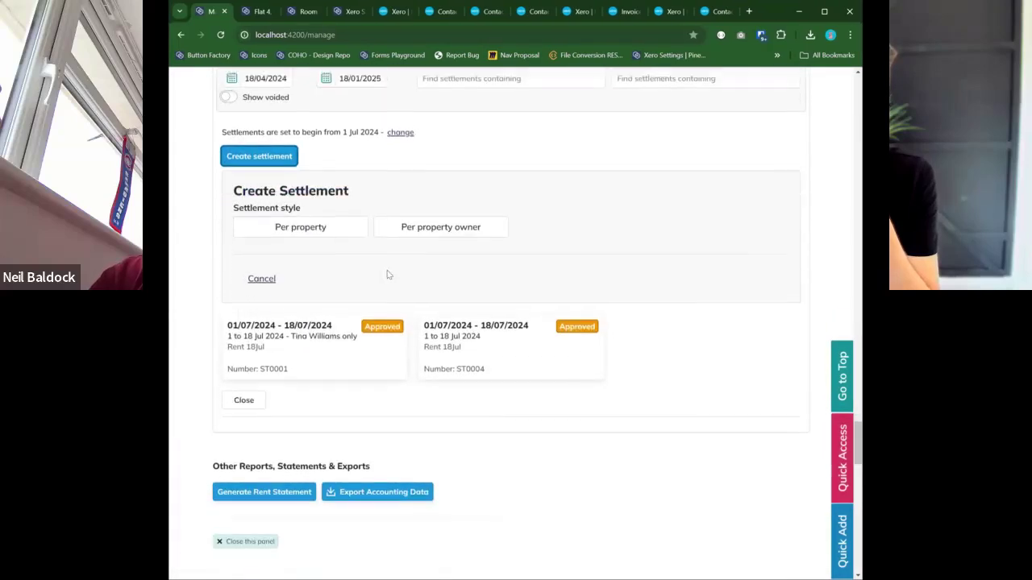
pyautogui.click(421, 225)
pyautogui.scroll(-1, 488, 360)
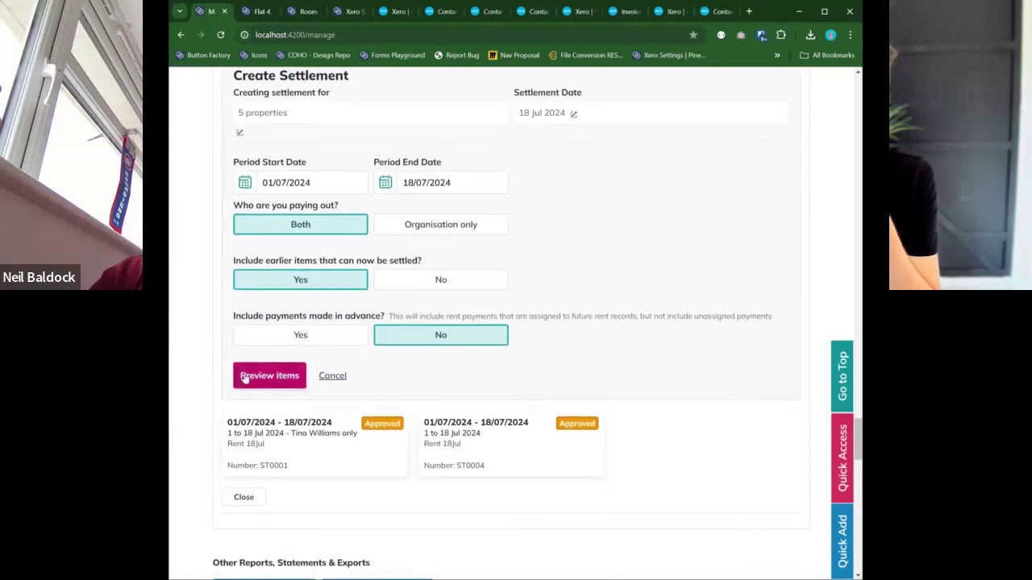
pyautogui.click(250, 378)
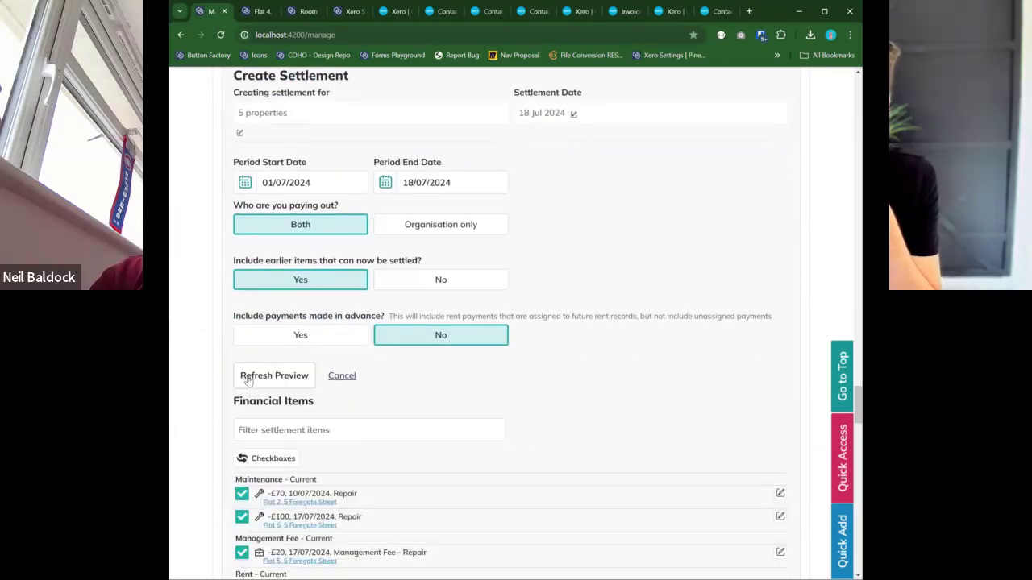
pyautogui.scroll(-2, 248, 380)
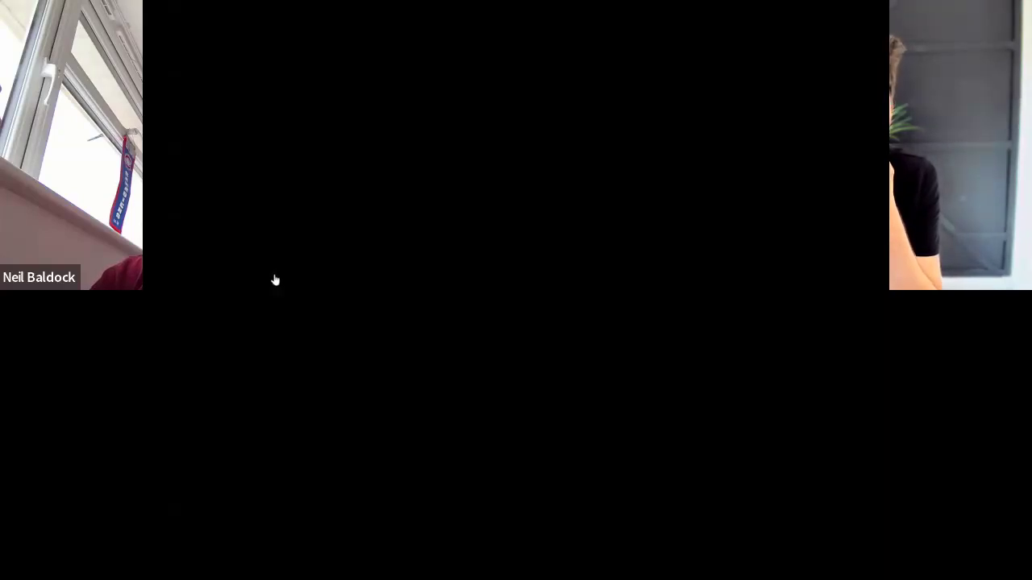
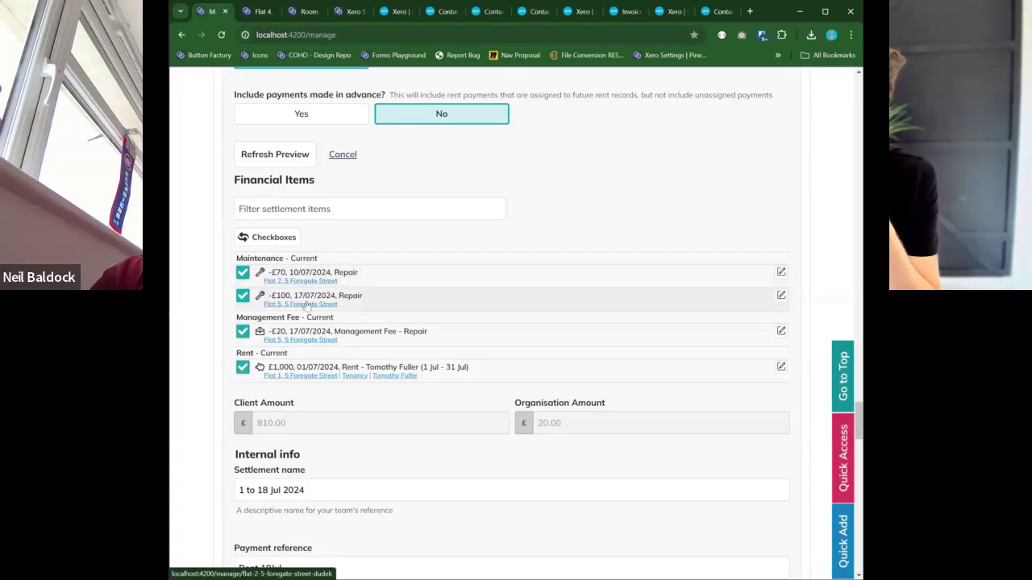
# Expand the -£100 and -£70 Repair charges to review their amount, VAT and settling breakdowns.
pyautogui.click(781, 295)
pyautogui.click(781, 272)
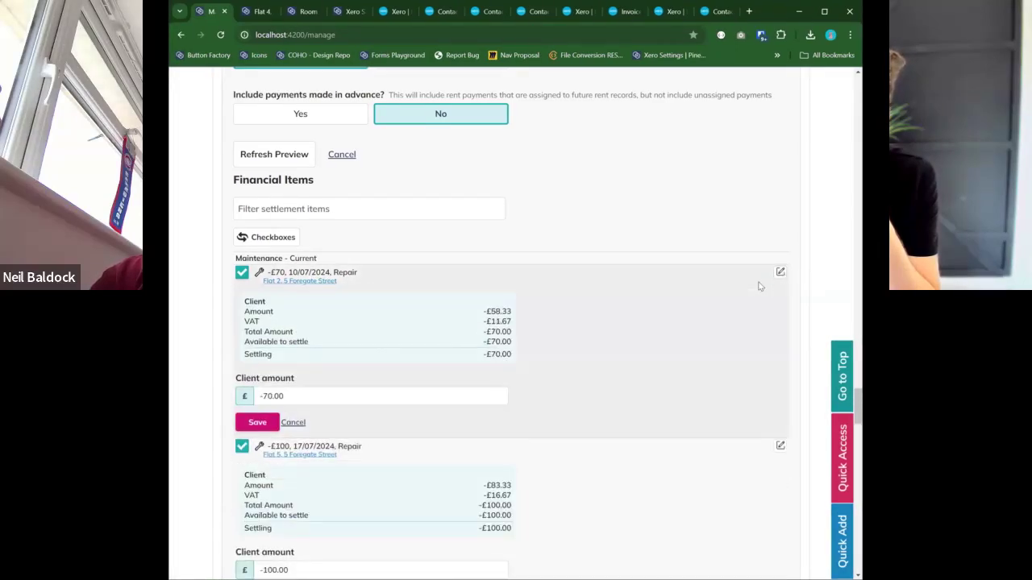
pyautogui.scroll(-2, 441, 283)
pyautogui.doubleClick(248, 190)
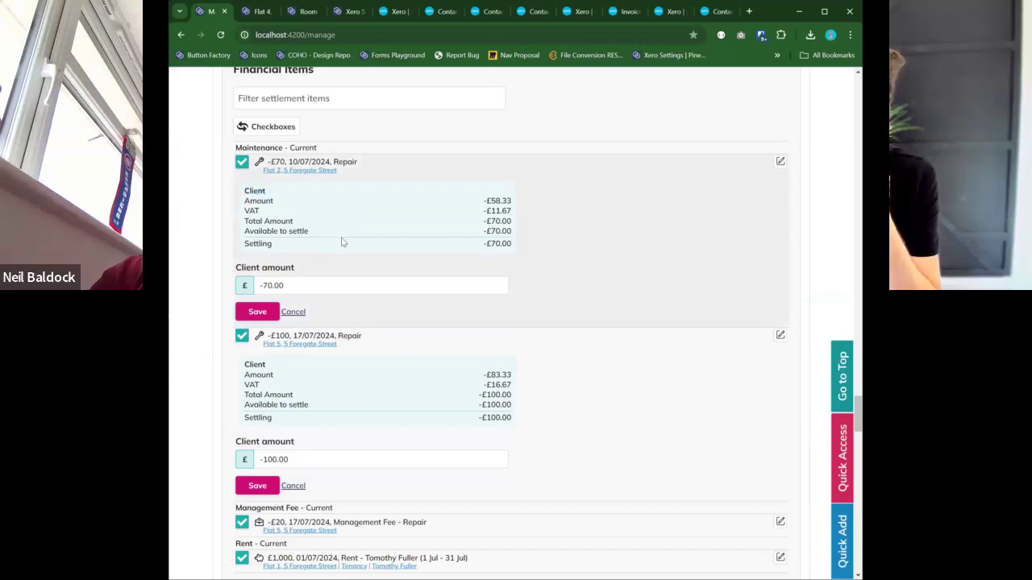
pyautogui.scroll(-3, 497, 288)
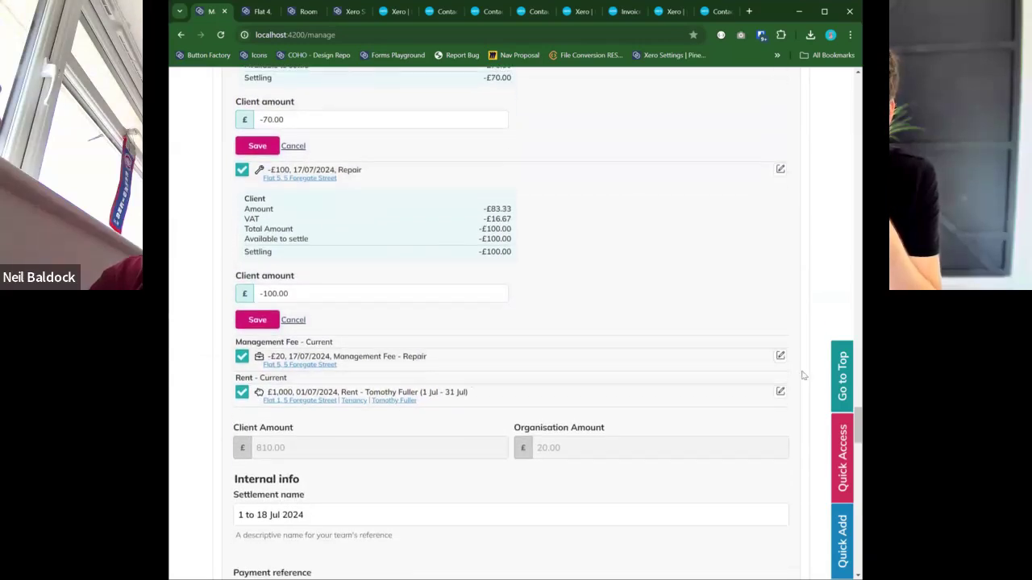
# Inspect the Management Fee charge's breakdown, collapse it, and review the rent line.
pyautogui.click(778, 355)
pyautogui.scroll(-2, 631, 345)
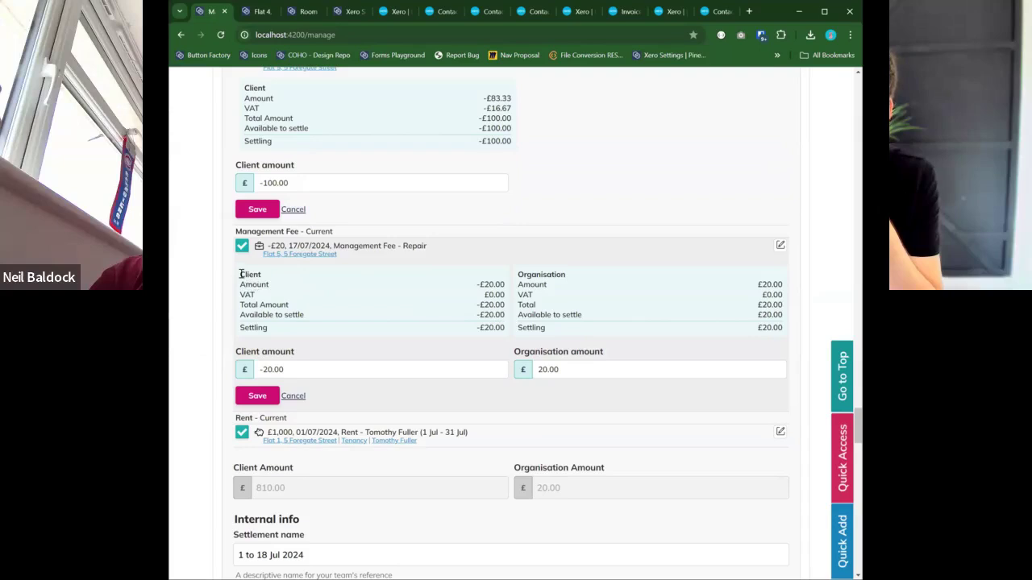
pyautogui.moveTo(522, 274); pyautogui.dragTo(575, 284)
pyautogui.click(591, 309)
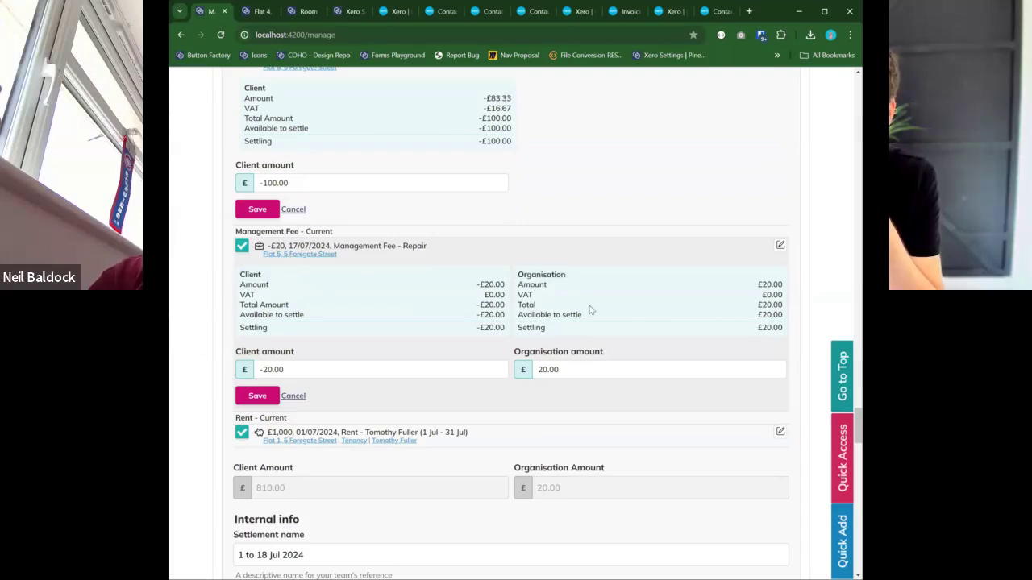
pyautogui.click(294, 396)
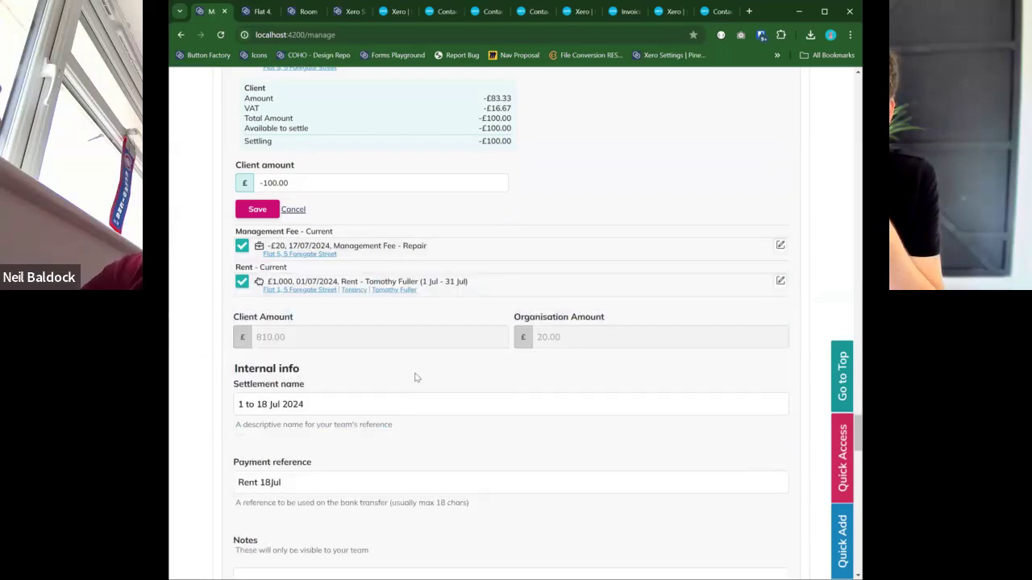
pyautogui.moveTo(425, 295); pyautogui.dragTo(296, 300)
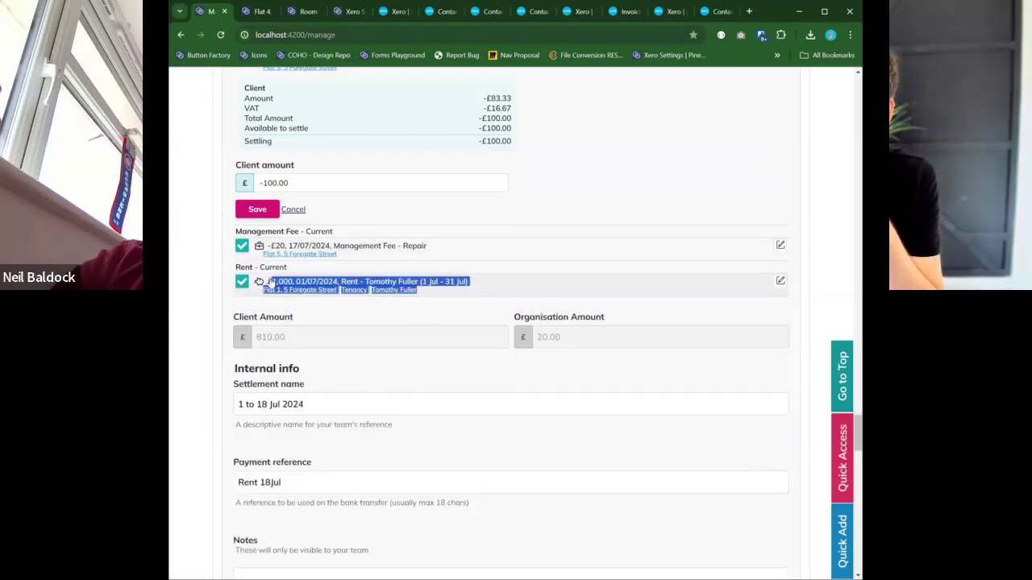
pyautogui.click(305, 311)
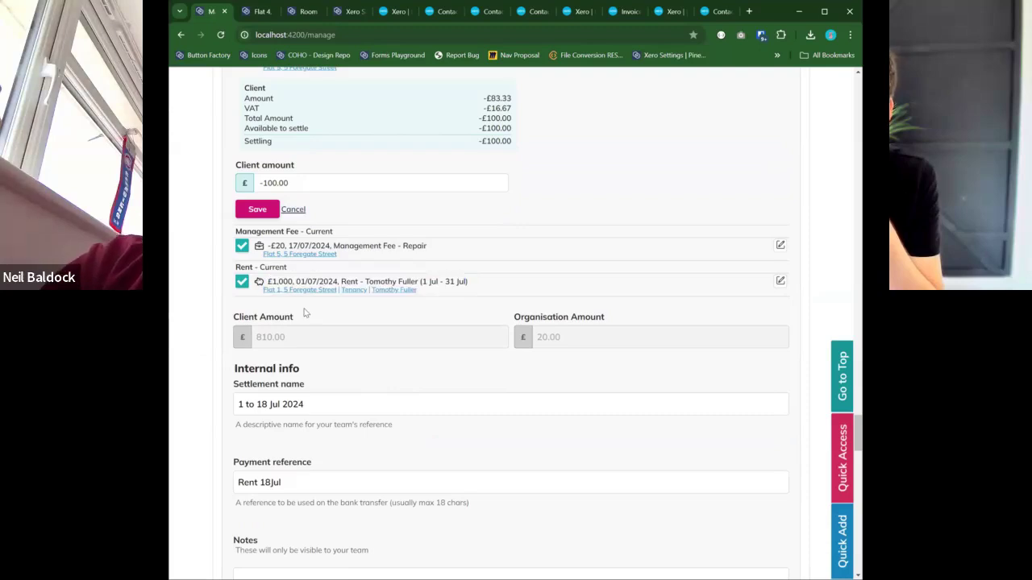
pyautogui.scroll(-1, 306, 314)
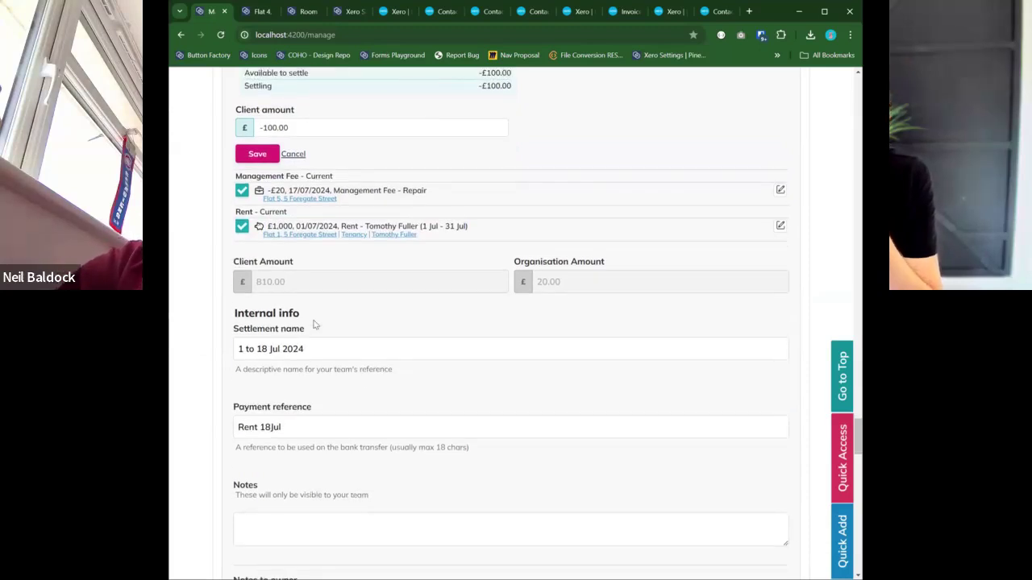
pyautogui.scroll(-3, 315, 324)
# Append '-', the tenant's name and '& Charges' to the settlement name.
pyautogui.click(300, 261)
pyautogui.click(315, 184)
pyautogui.write('-')
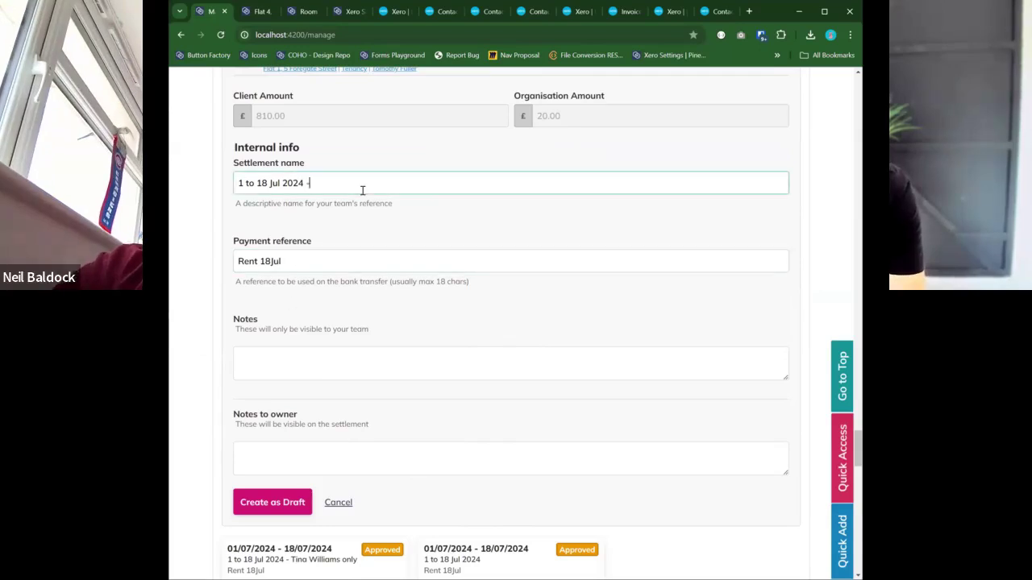
pyautogui.scroll(4, 410, 274)
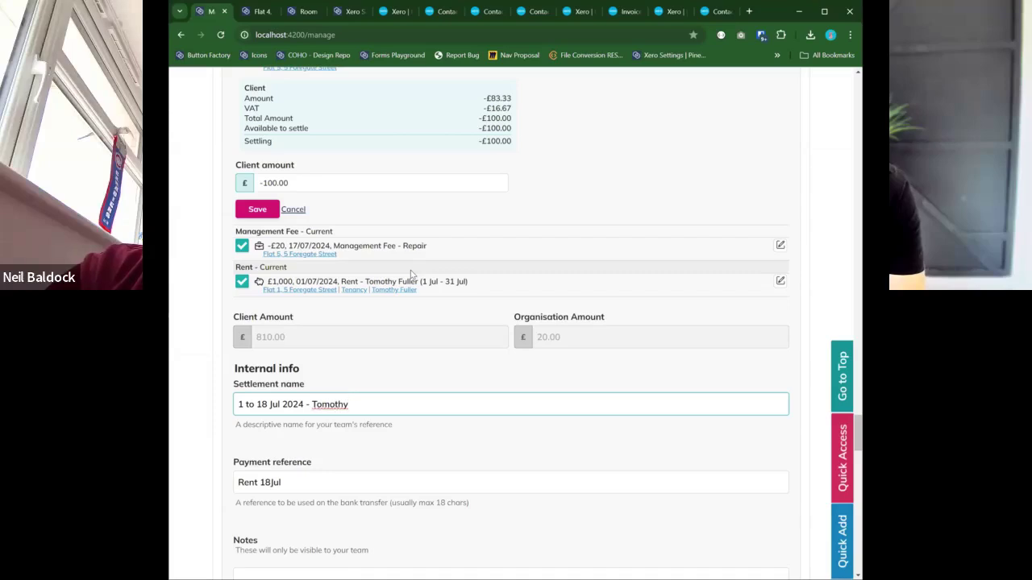
pyautogui.write('Tomothy & Charges')
pyautogui.scroll(-1, 295, 422)
pyautogui.click(295, 421)
pyautogui.scroll(-3, 295, 427)
# Save the settlement as draft ST0005, then approve it.
pyautogui.click(287, 446)
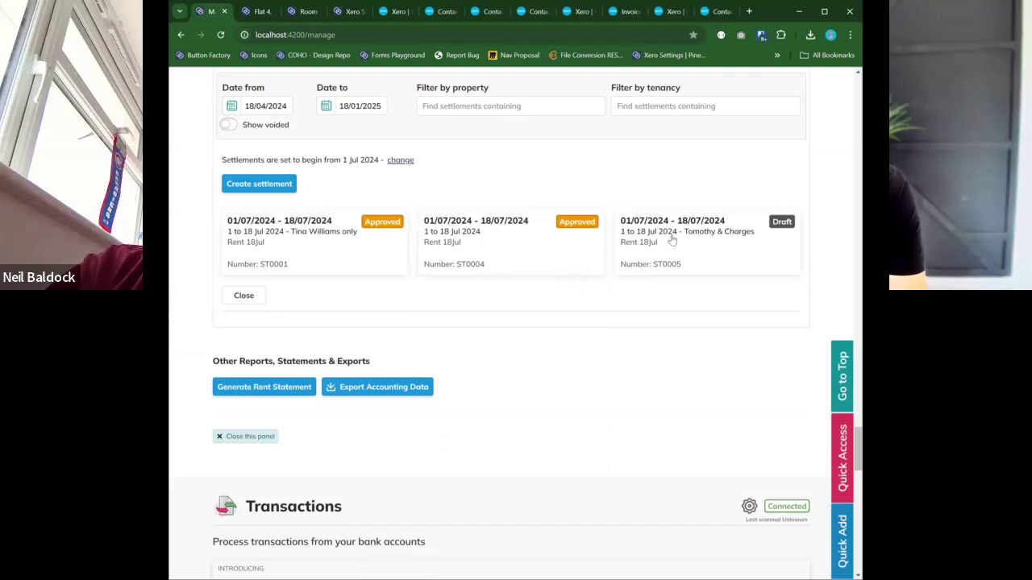
pyautogui.click(671, 239)
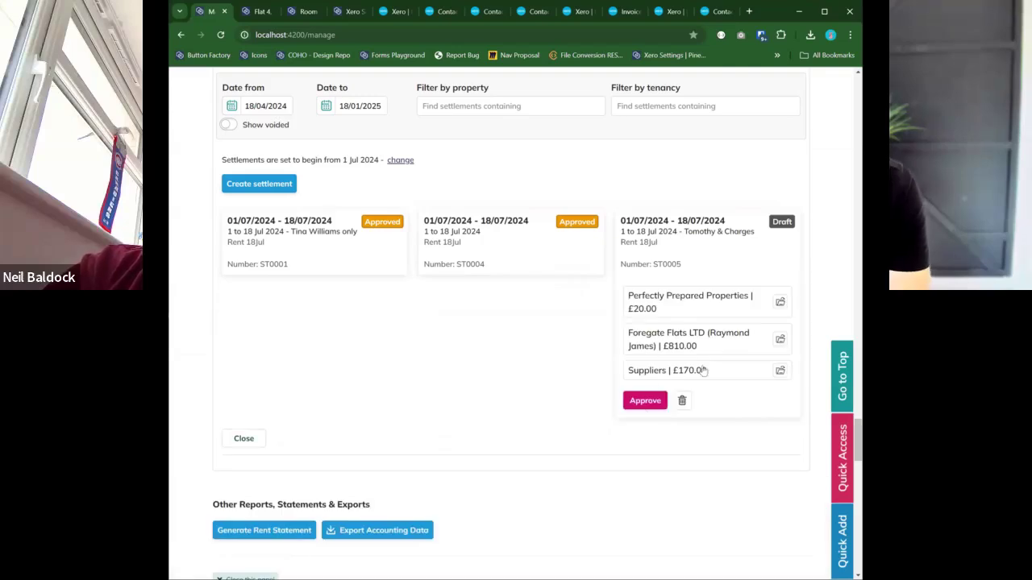
pyautogui.click(644, 401)
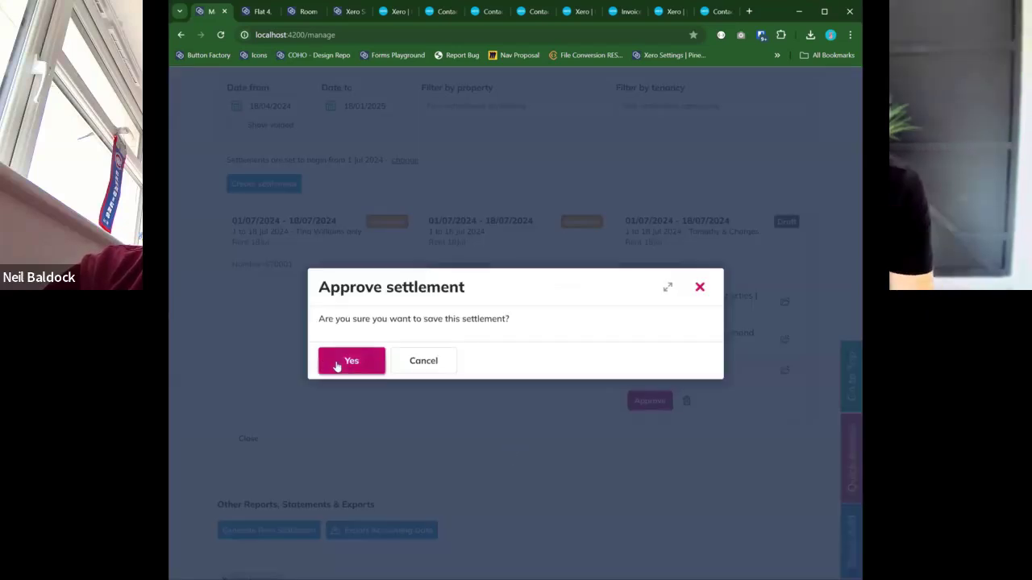
pyautogui.click(337, 363)
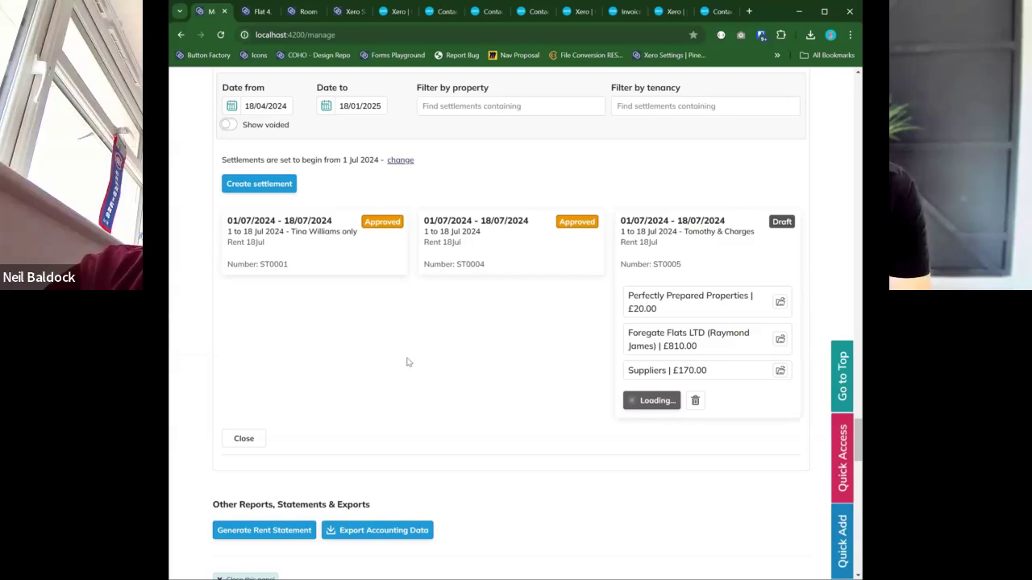
pyautogui.click(355, 13)
# Synchronise Foregate Flats LTD's new 1–18 Jul 2024 charges settlement to Xero (0 errors, 3 successes).
pyautogui.click(327, 472)
pyautogui.scroll(-15, 538, 387)
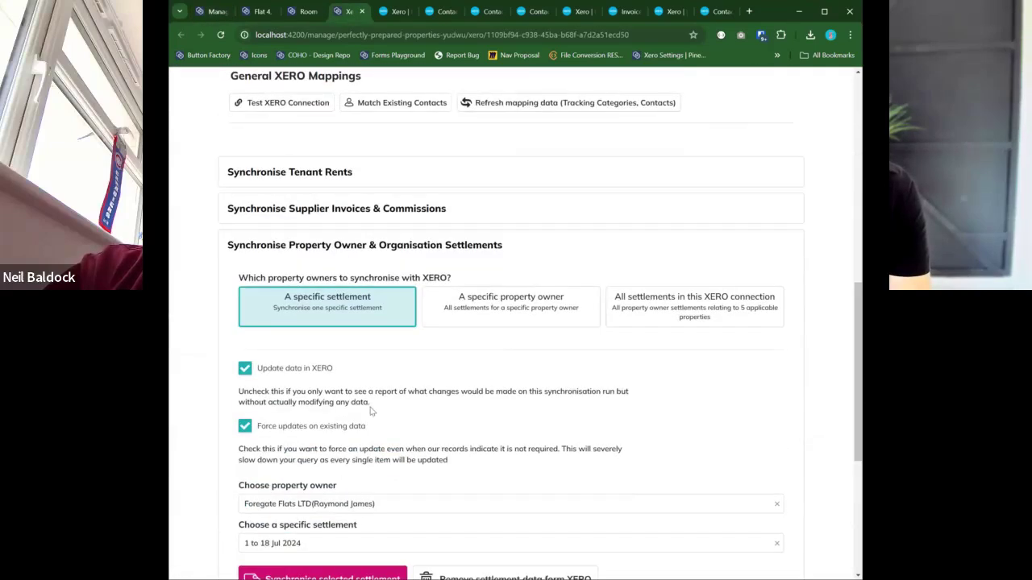
pyautogui.click(777, 284)
pyautogui.click(616, 282)
pyautogui.click(599, 298)
pyautogui.click(621, 323)
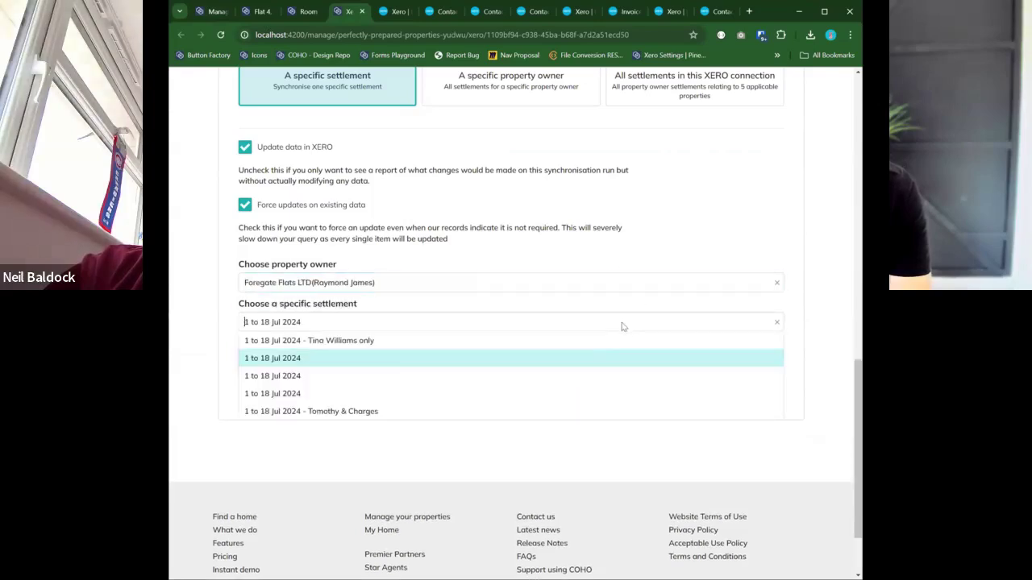
pyautogui.click(317, 413)
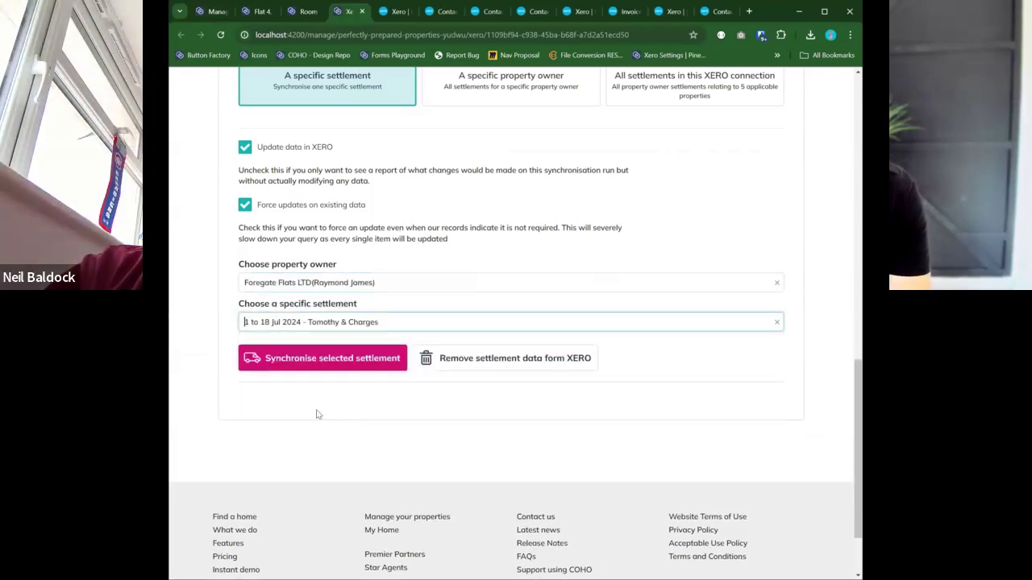
pyautogui.click(313, 364)
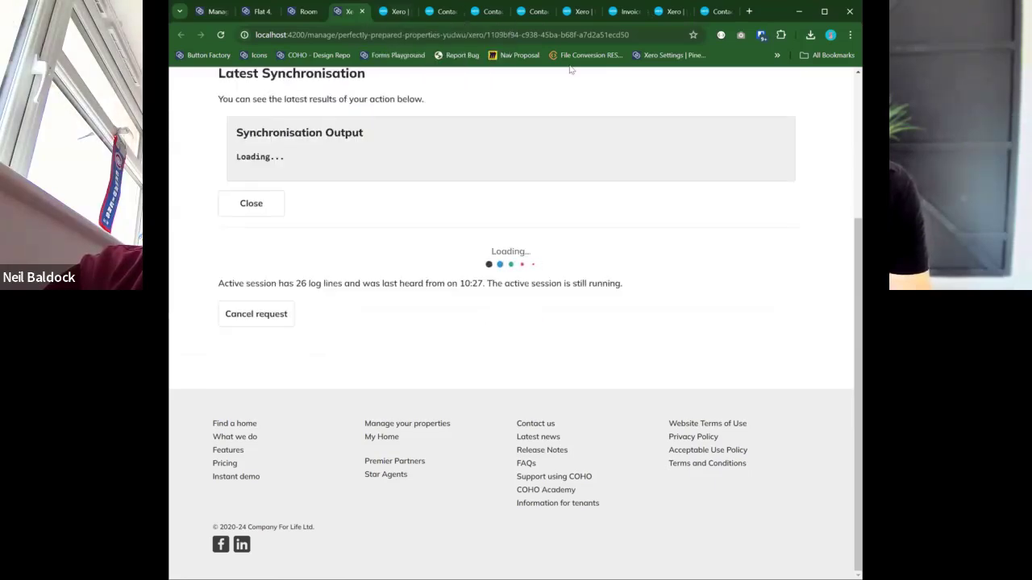
pyautogui.moveTo(574, 307); pyautogui.dragTo(661, 307)
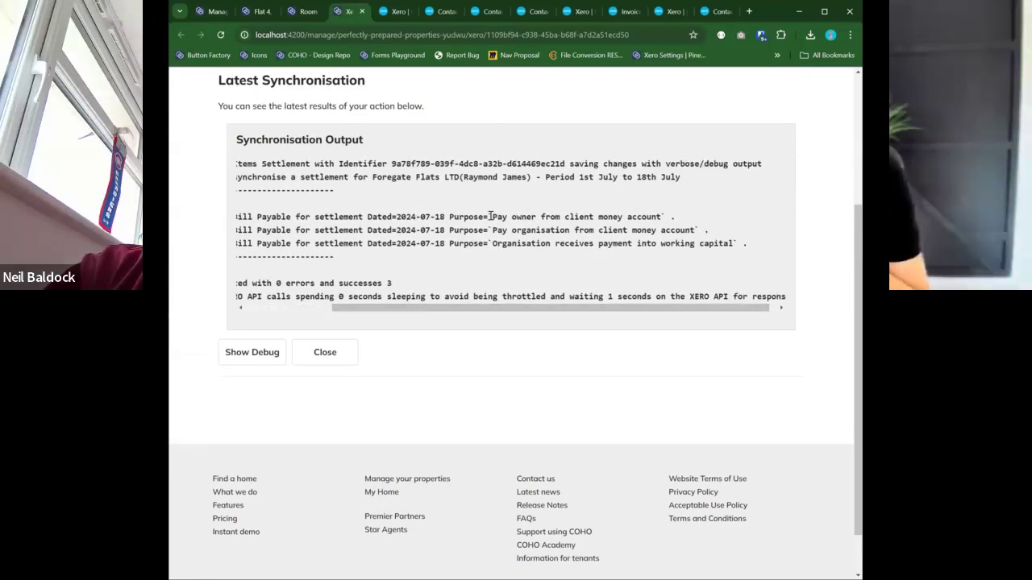
# Open the owner's Xero contact from invoice INV-0004 and view the 810.00 bill.
pyautogui.click(622, 11)
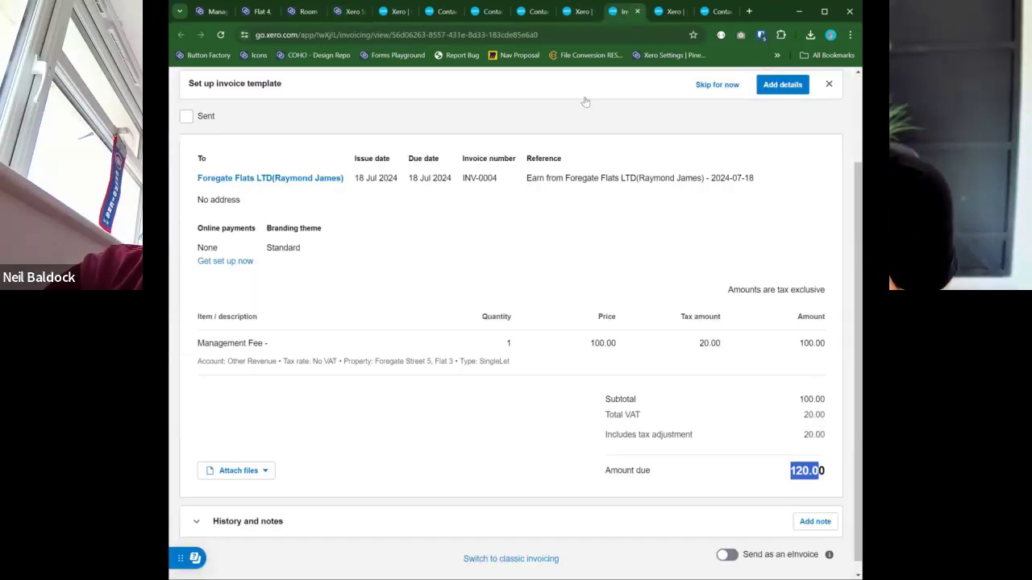
pyautogui.click(316, 180)
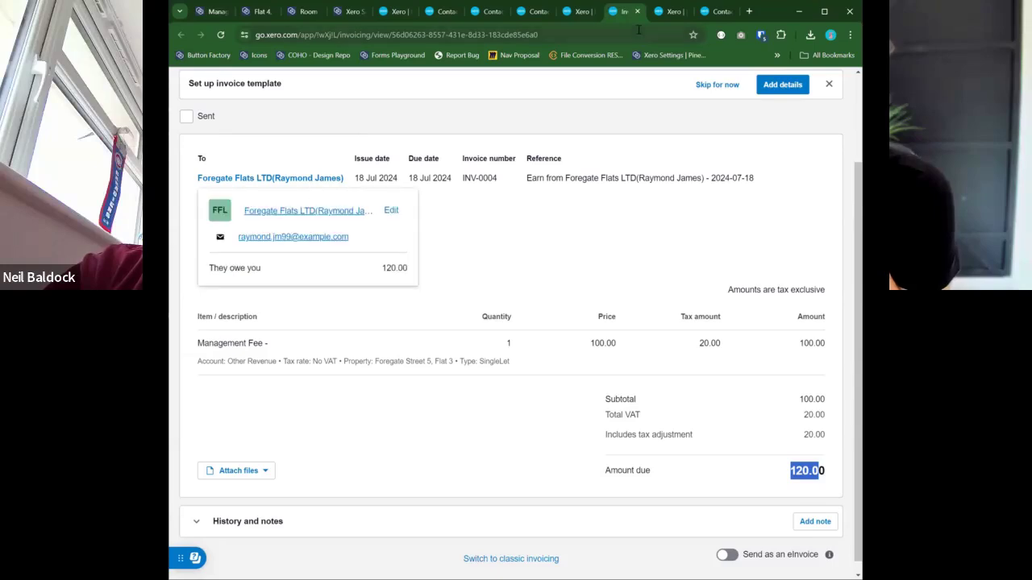
pyautogui.click(302, 210)
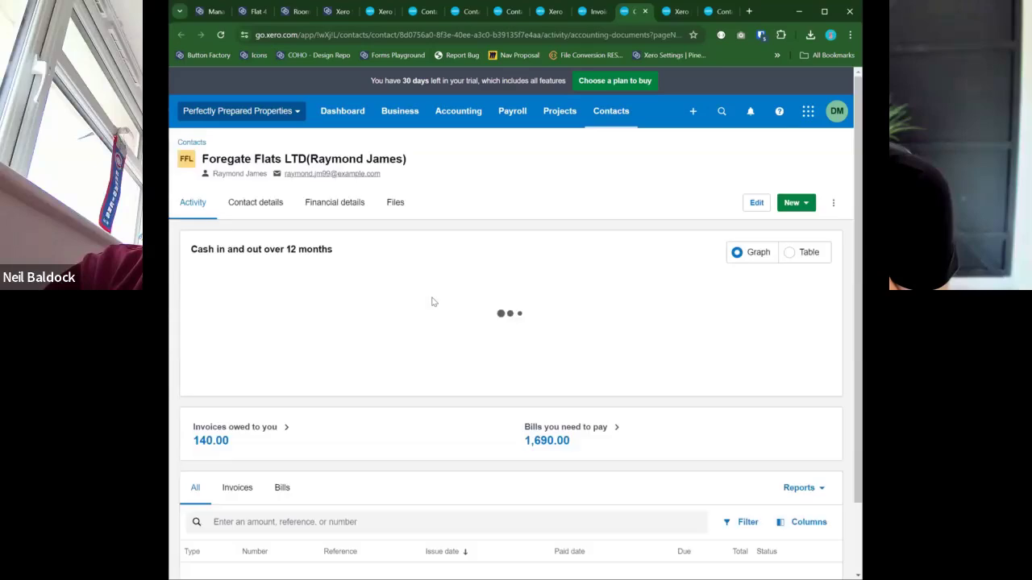
pyautogui.scroll(-2, 433, 302)
pyautogui.scroll(1, 347, 290)
pyautogui.scroll(-1, 330, 338)
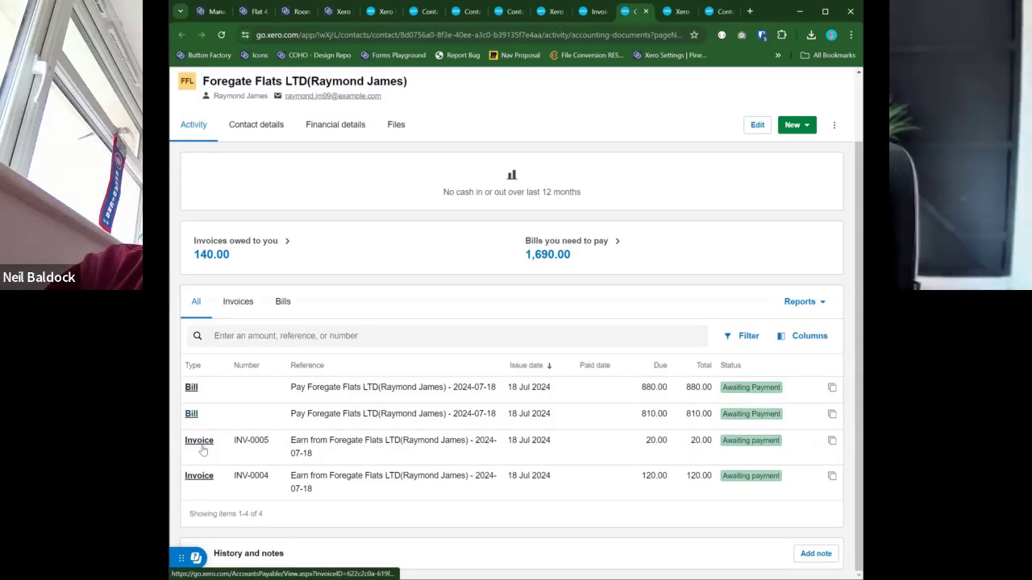
pyautogui.click(192, 414)
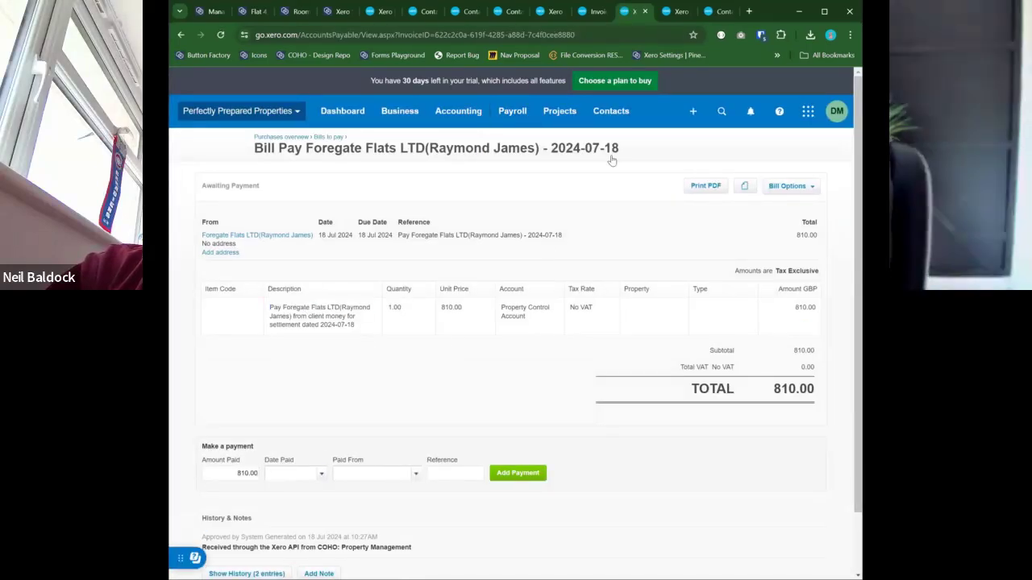
# Review the 120.00 bill, then search Xero for 'per' to reach Perfectly Prepared Properties Limited.
pyautogui.click(676, 12)
pyautogui.click(708, 13)
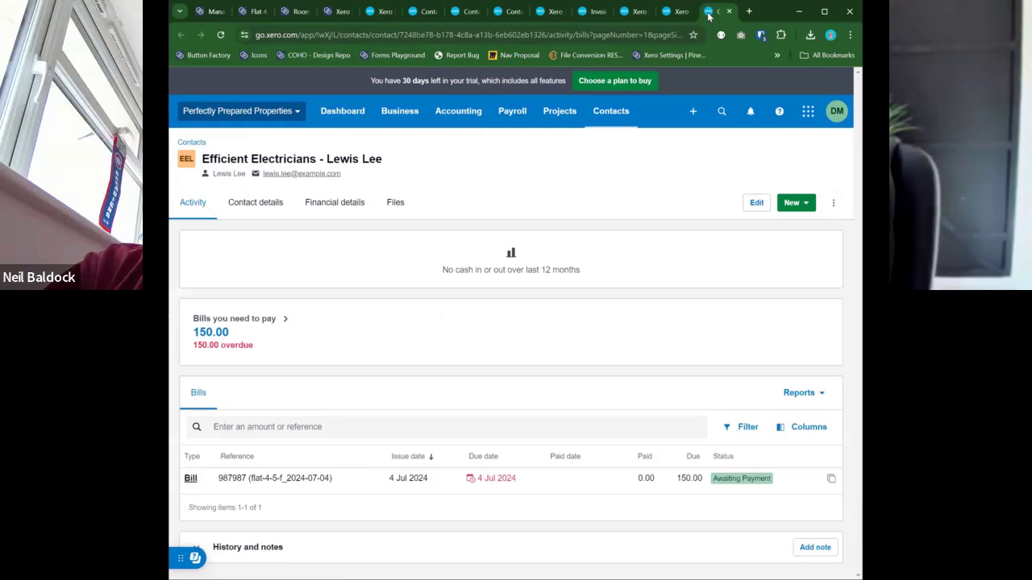
pyautogui.click(504, 13)
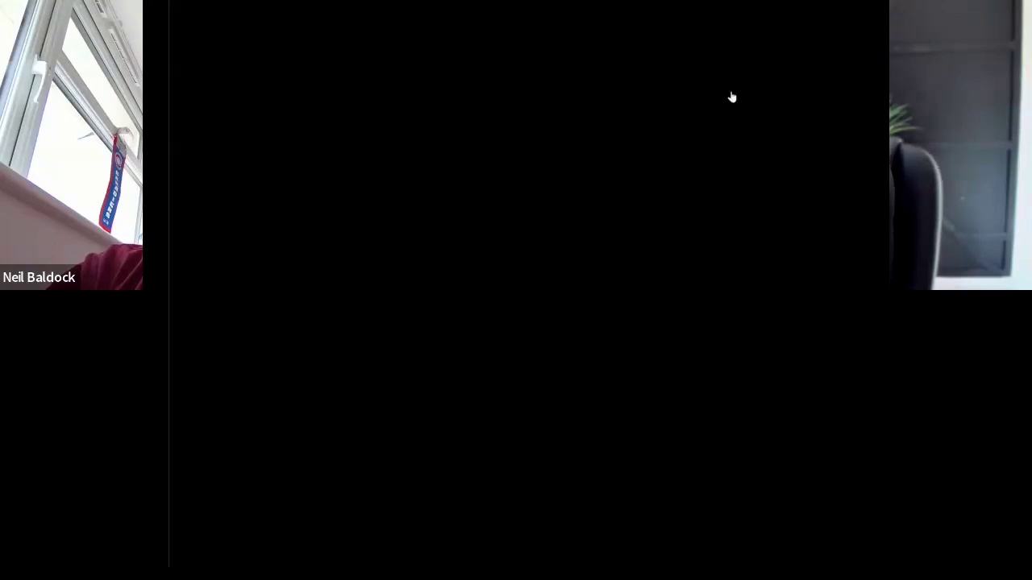
pyautogui.click(724, 96)
pyautogui.write('per')
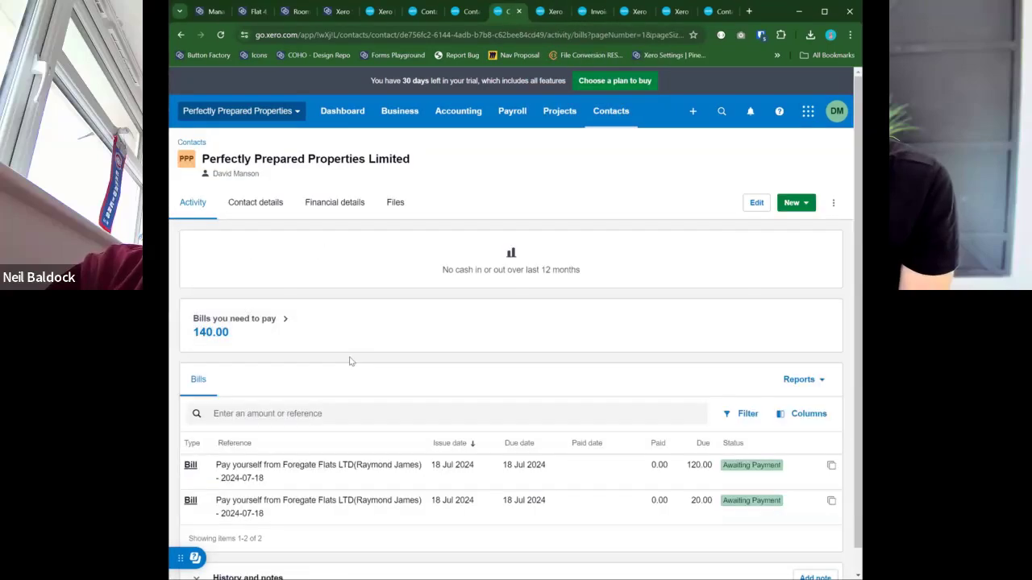
pyautogui.scroll(-1, 420, 252)
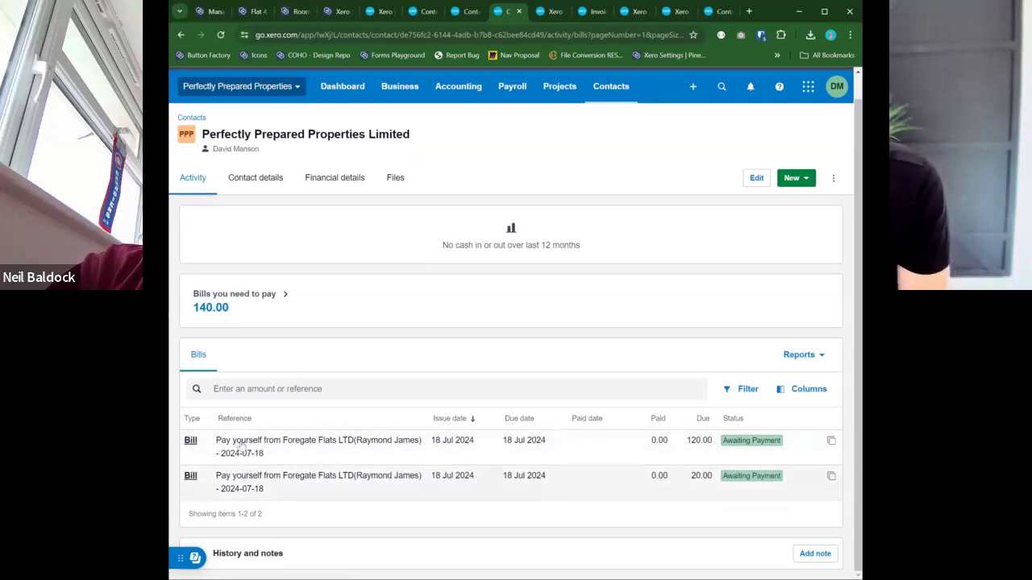
pyautogui.click(376, 16)
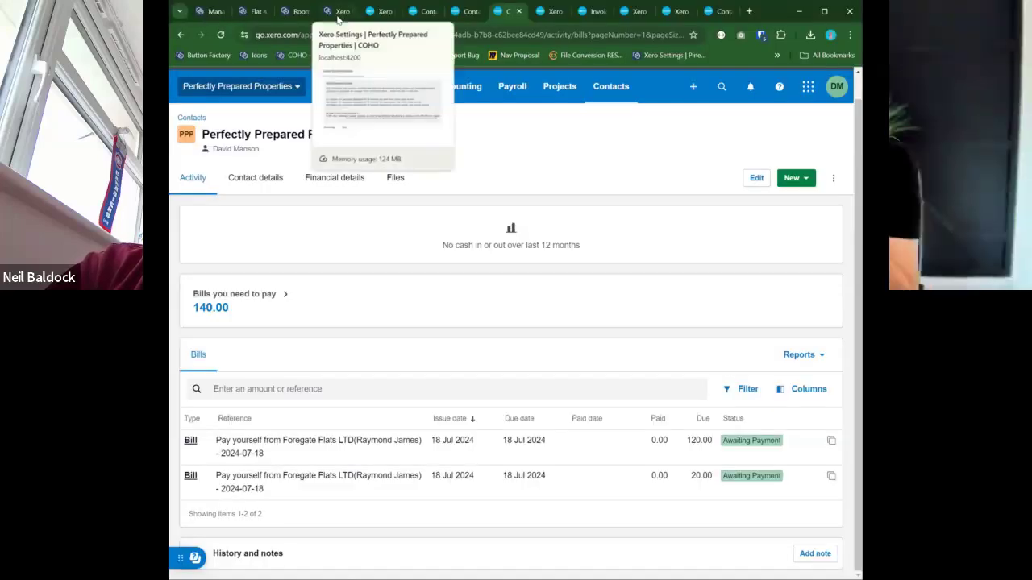
# Synchronise supplier invoices for the specific supplier Efficient Electricians to Xero.
pyautogui.click(338, 16)
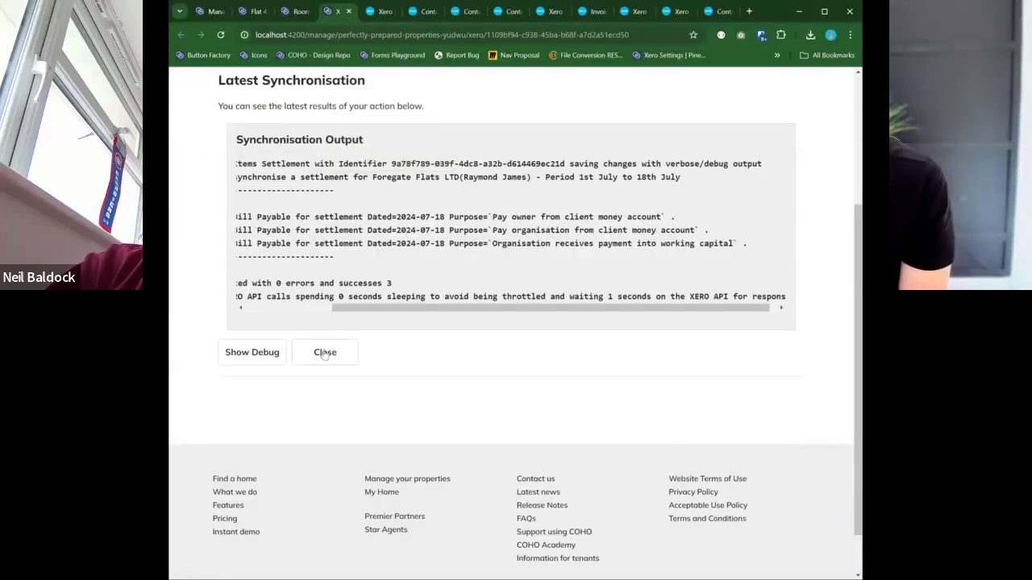
pyautogui.click(325, 437)
pyautogui.scroll(-2, 394, 415)
pyautogui.click(306, 428)
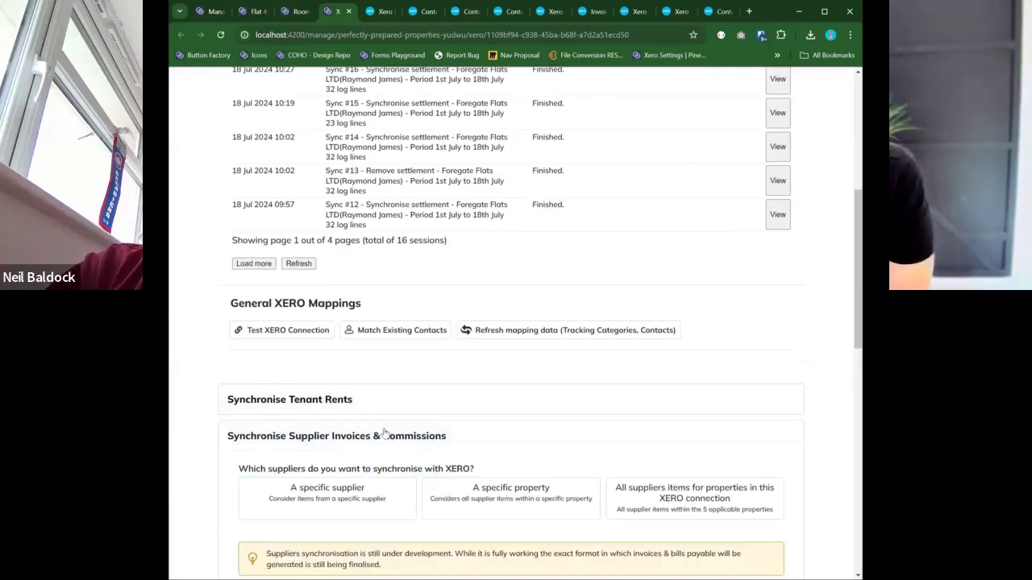
pyautogui.scroll(-3, 355, 346)
pyautogui.click(355, 343)
pyautogui.scroll(-2, 338, 403)
pyautogui.click(299, 459)
pyautogui.click(278, 479)
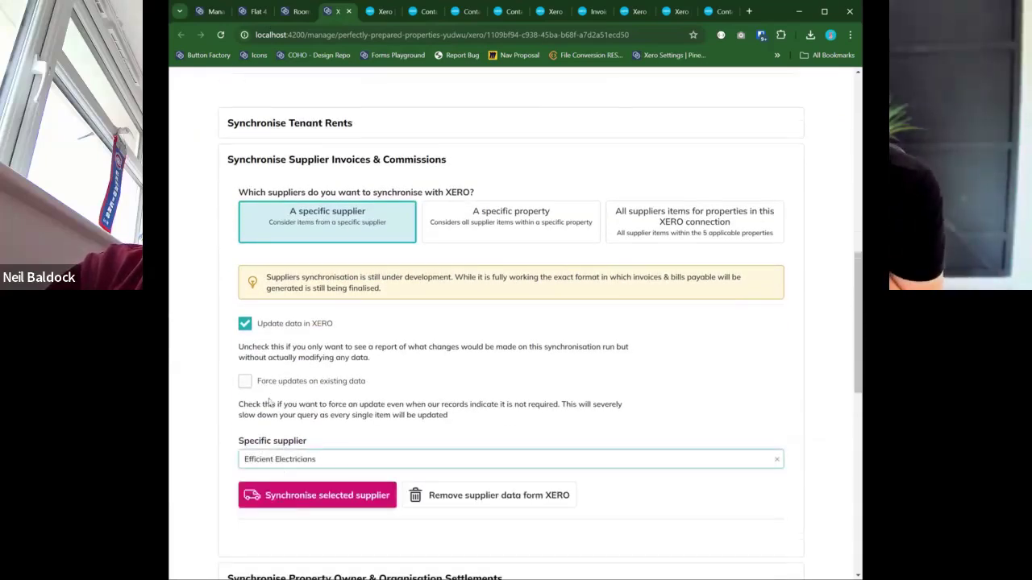
pyautogui.scroll(-2, 273, 401)
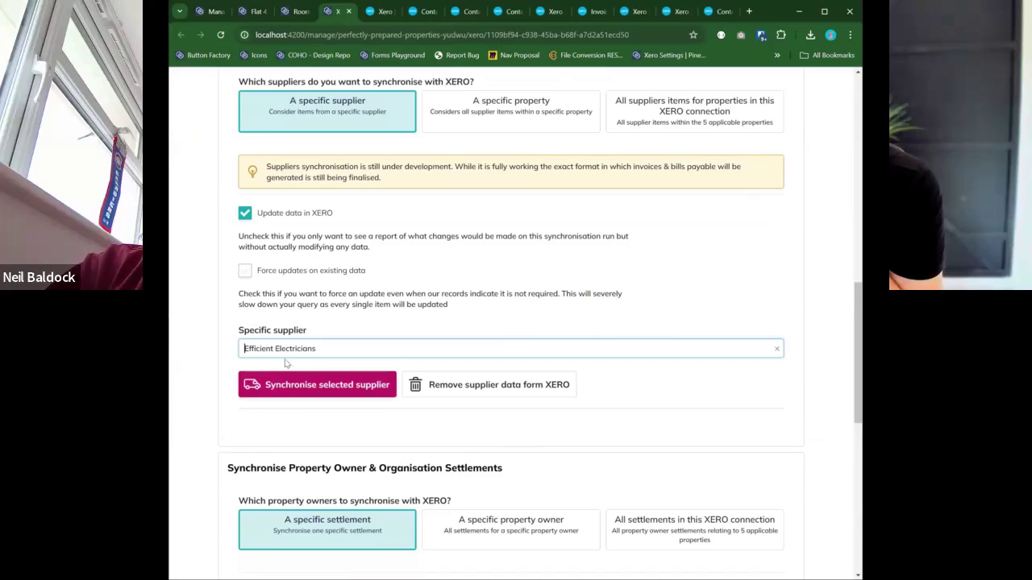
pyautogui.click(335, 388)
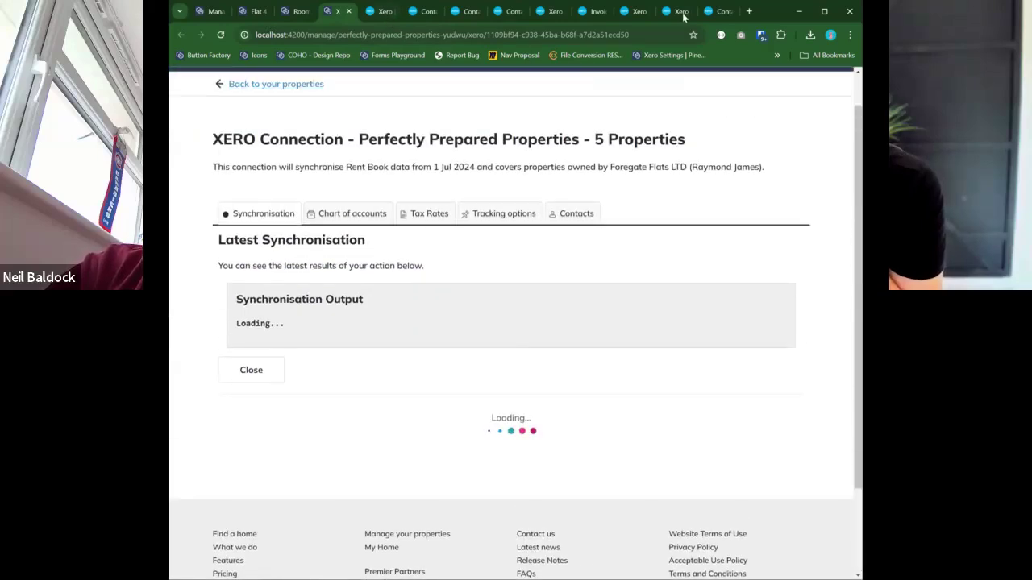
# Search Xero for 'efficient', open the Efficient Electricians contact and close extra tabs.
pyautogui.click(497, 16)
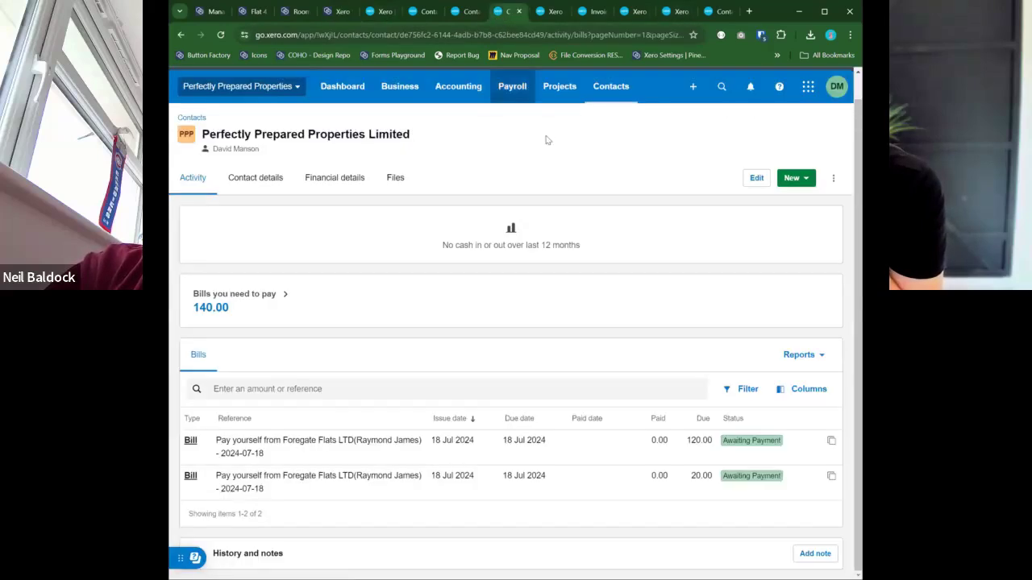
pyautogui.click(721, 87)
pyautogui.write('efficient')
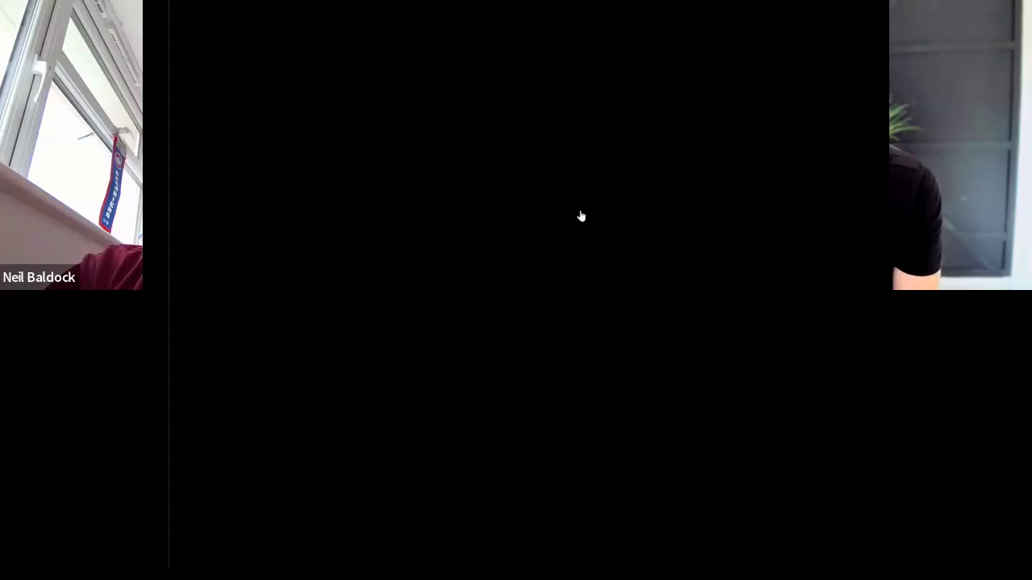
pyautogui.click(581, 214)
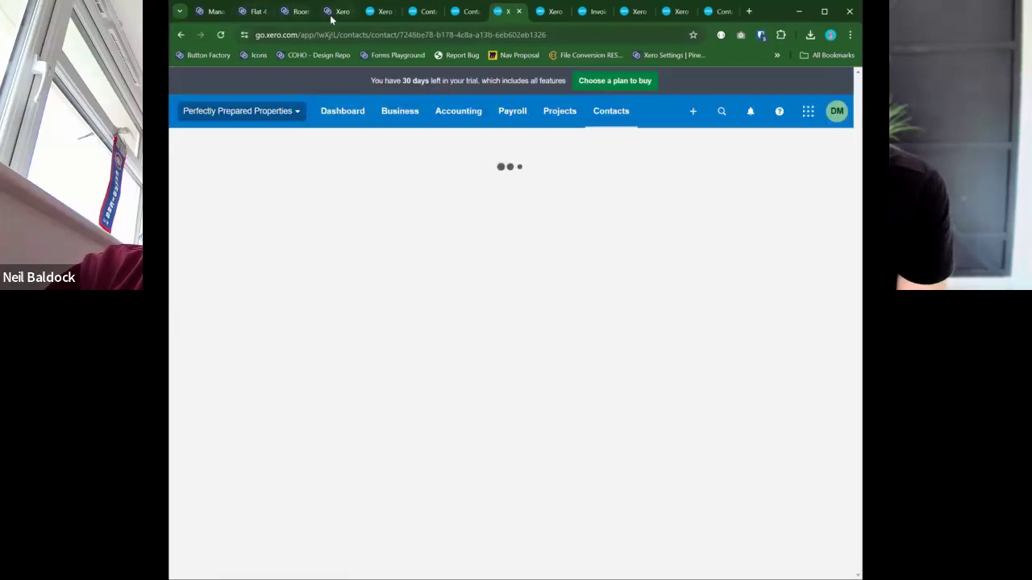
pyautogui.click(334, 12)
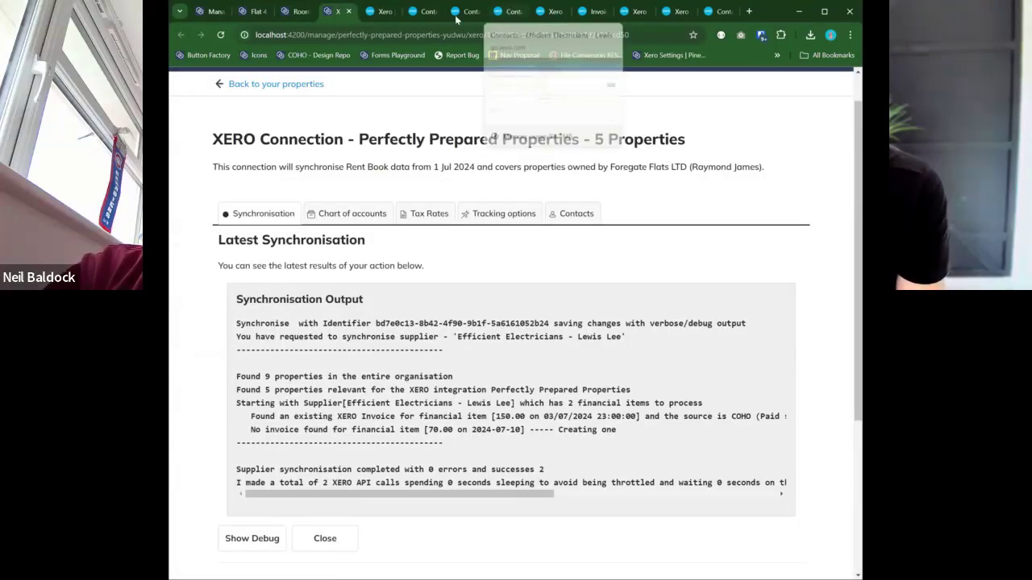
pyautogui.click(427, 11)
pyautogui.hotkey('ctrl', 'w')
pyautogui.hotkey('ctrl', 'w')
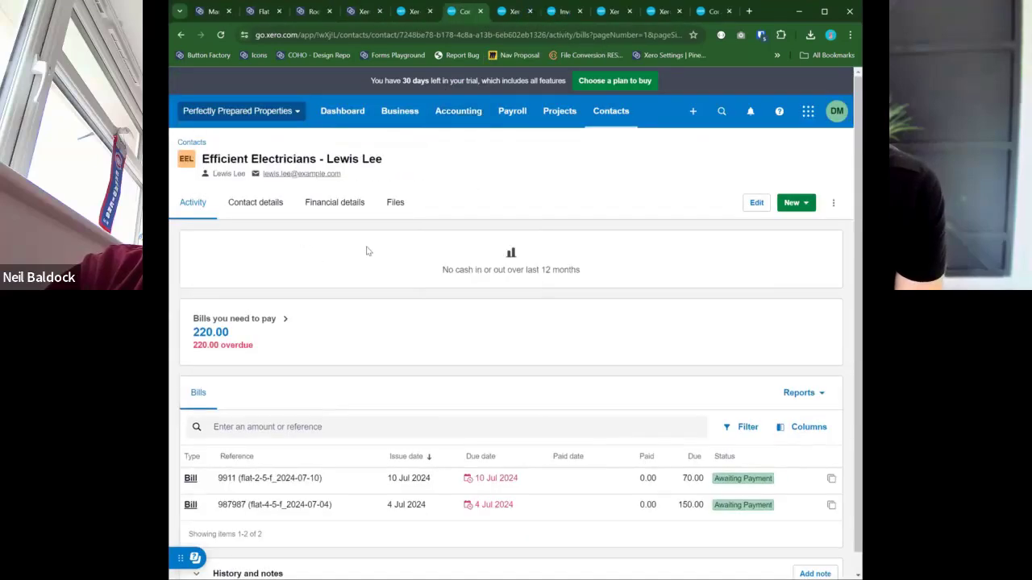
# Open Efficient Electricians' 150.00 Bill 987987 in its own tab.
pyautogui.scroll(-2, 483, 338)
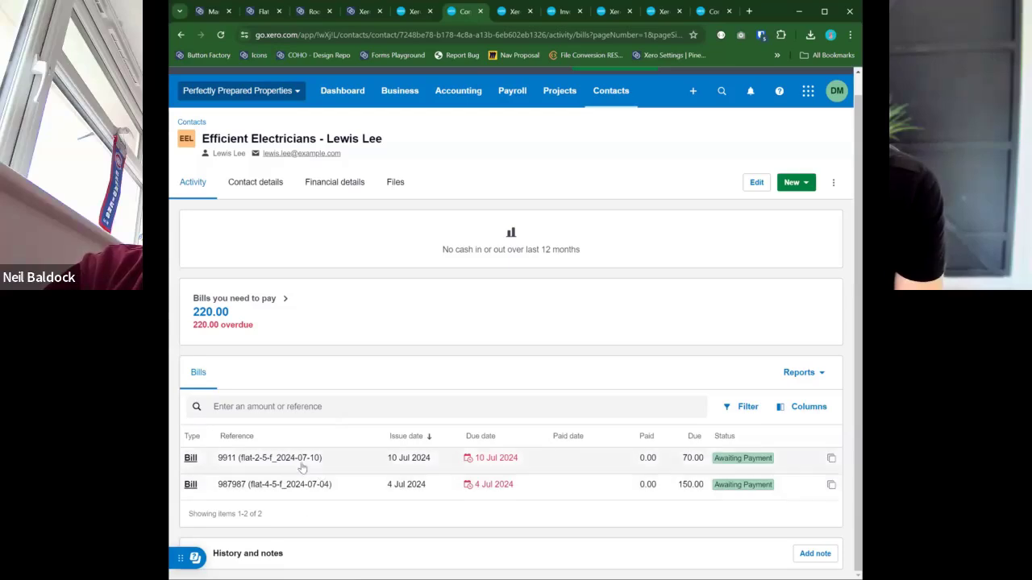
pyautogui.rightClick(192, 486)
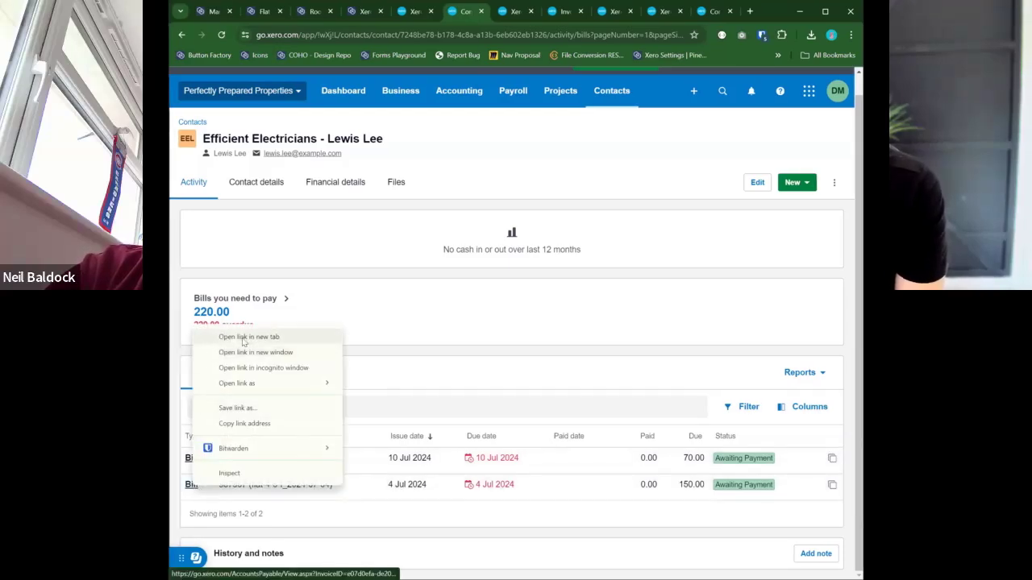
pyautogui.rightClick(191, 457)
pyautogui.click(253, 307)
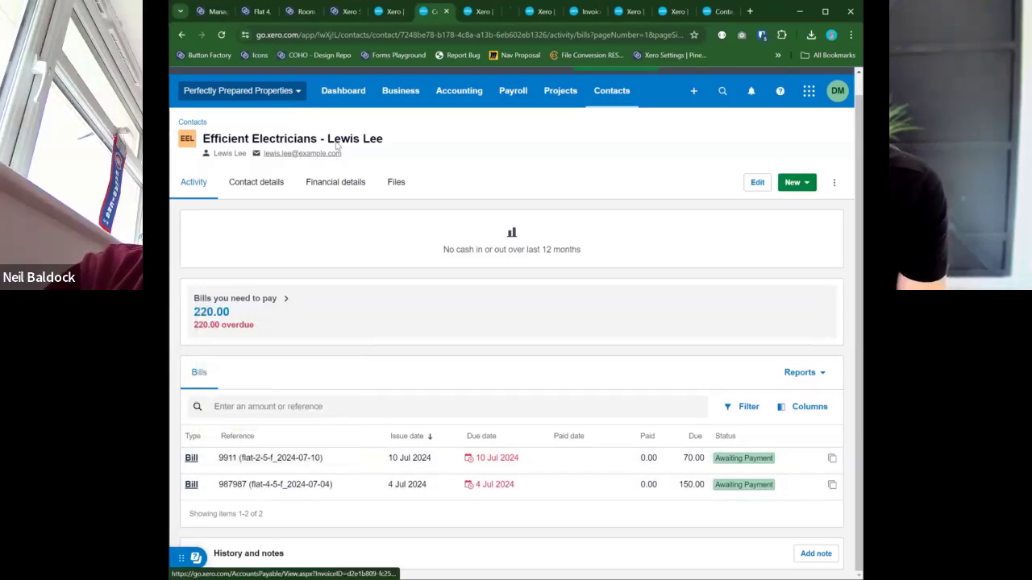
pyautogui.click(444, 12)
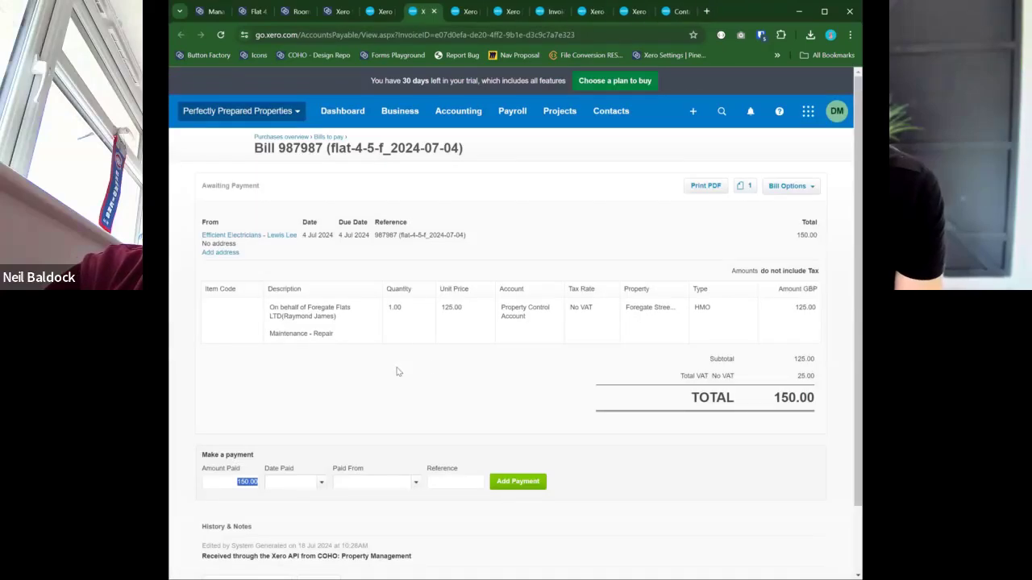
# Point out the bill line's Property Control Account, owner name and HMO type.
pyautogui.moveTo(500, 311); pyautogui.dragTo(541, 324)
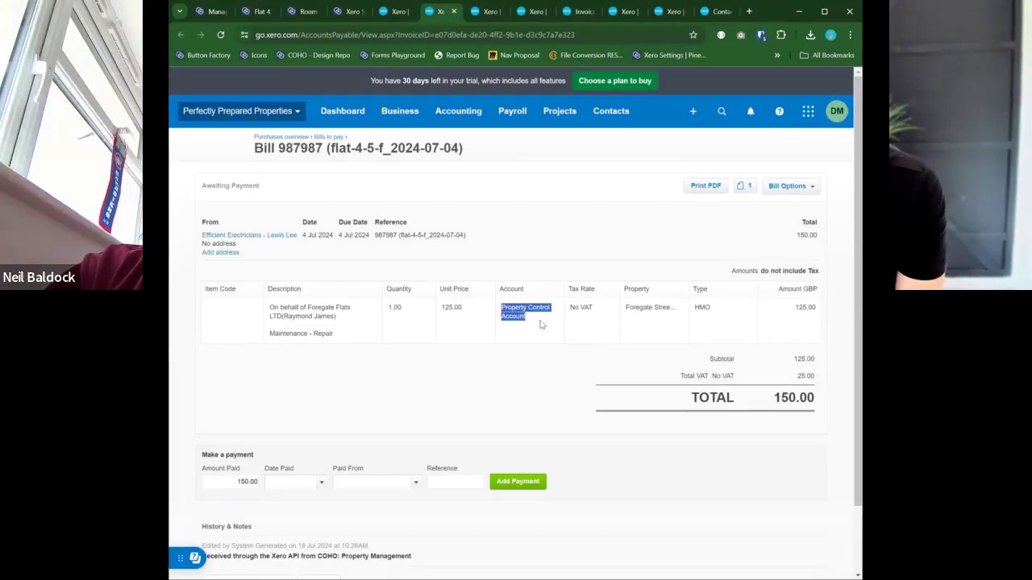
pyautogui.click(541, 324)
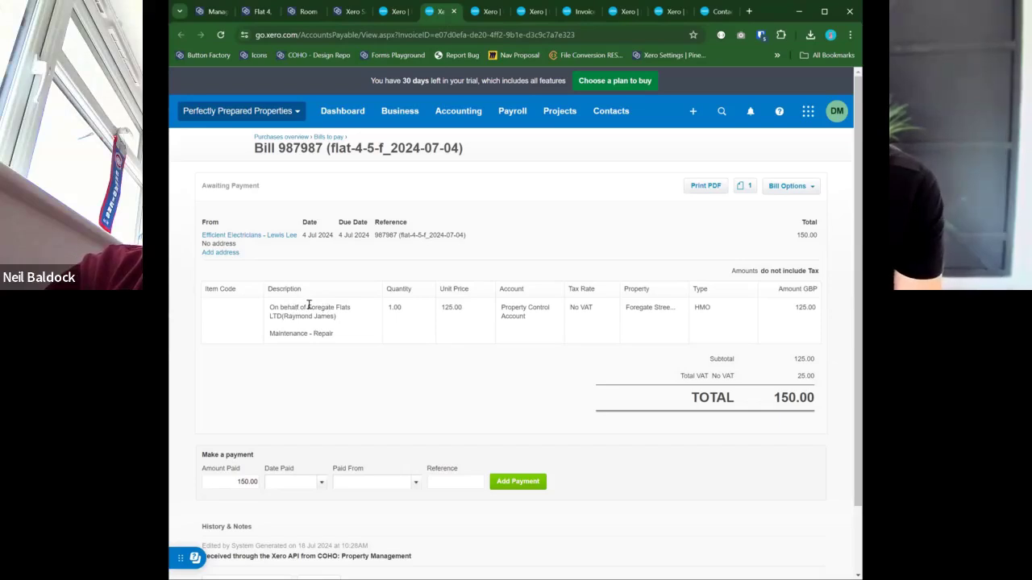
pyautogui.moveTo(308, 305); pyautogui.dragTo(349, 321)
pyautogui.click(503, 405)
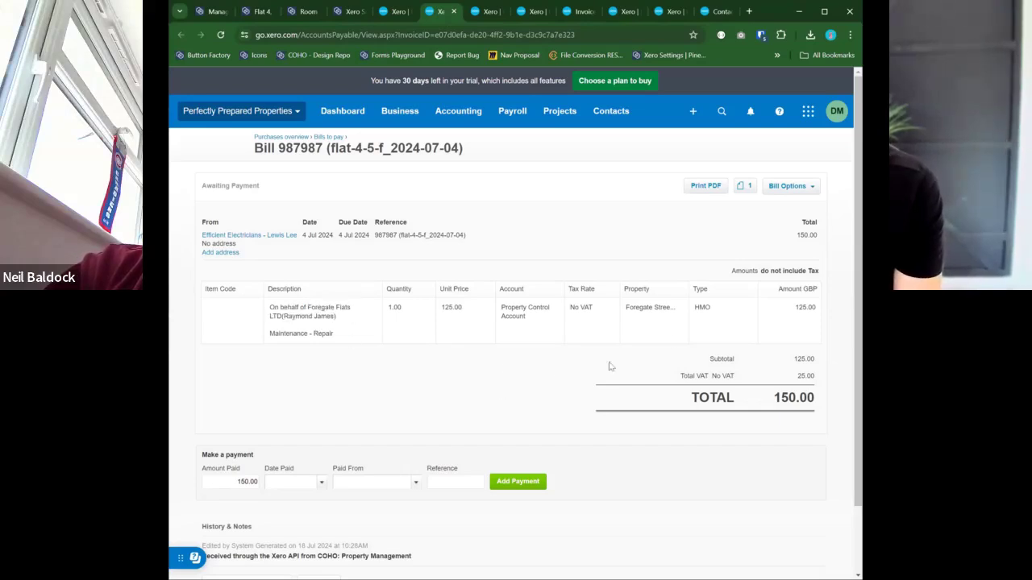
pyautogui.click(675, 316)
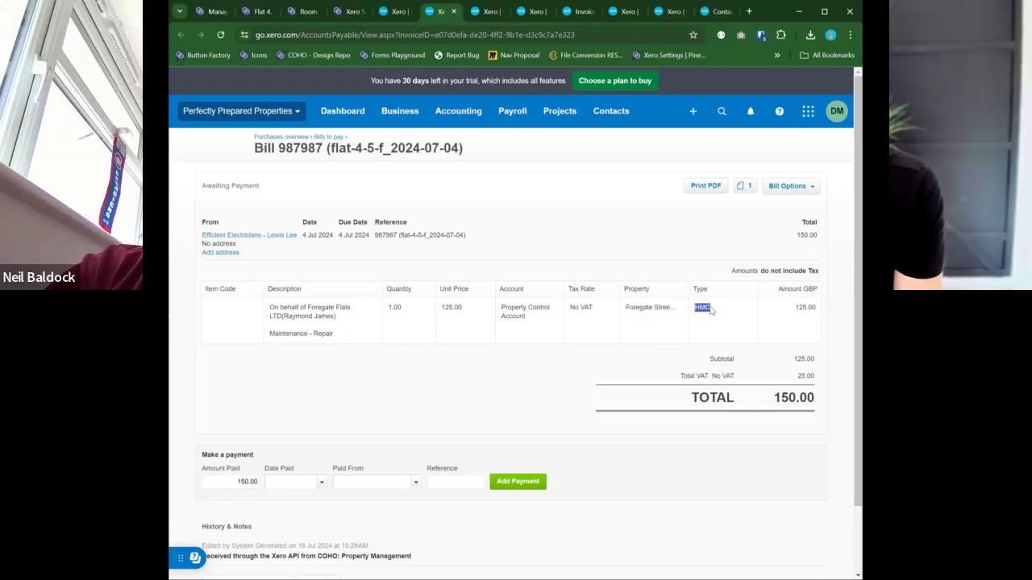
# Preview the bill's attached invoice.pdf, then return to Bill 9911.
pyautogui.click(748, 185)
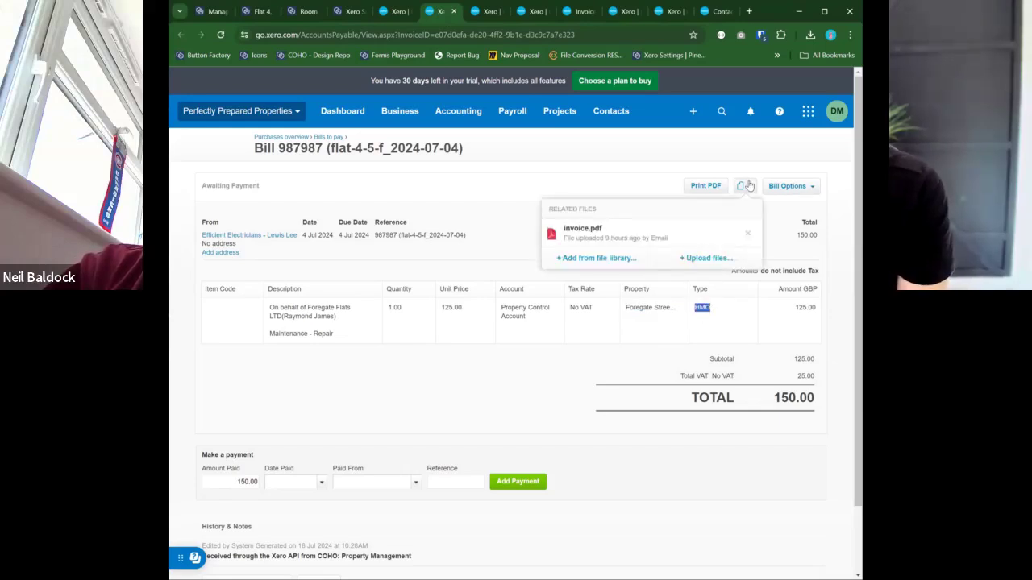
pyautogui.click(602, 234)
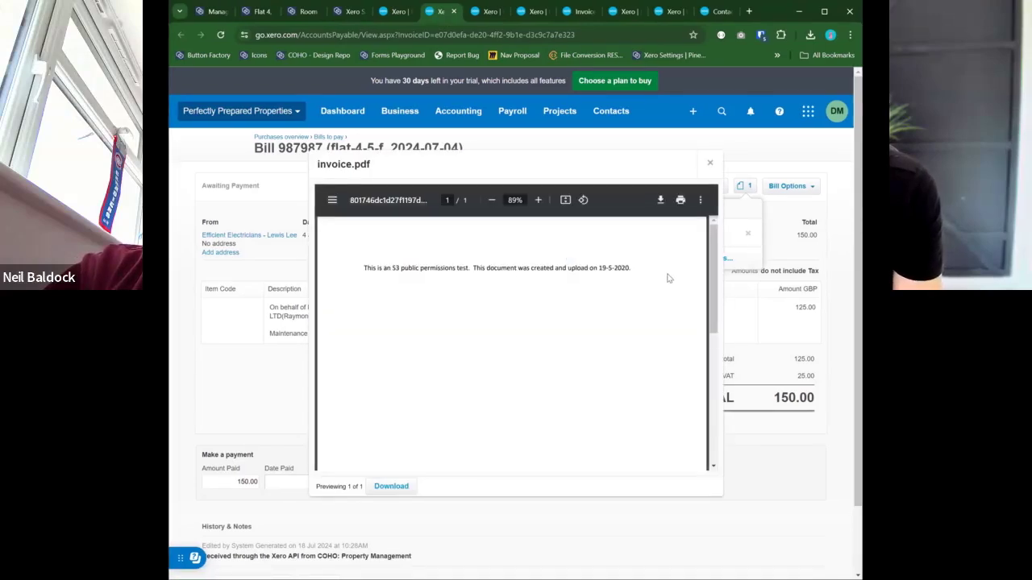
pyautogui.click(712, 166)
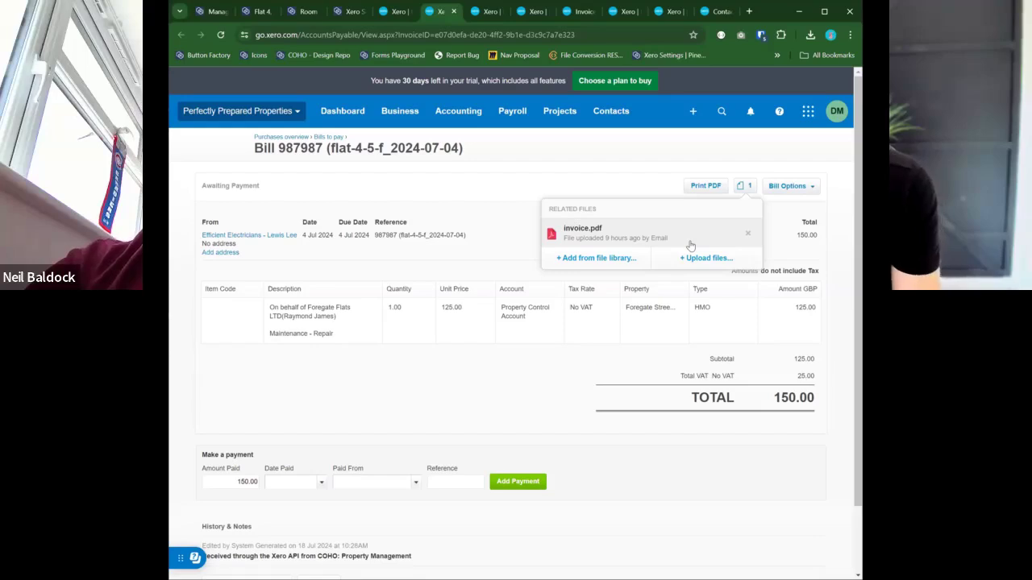
pyautogui.click(494, 11)
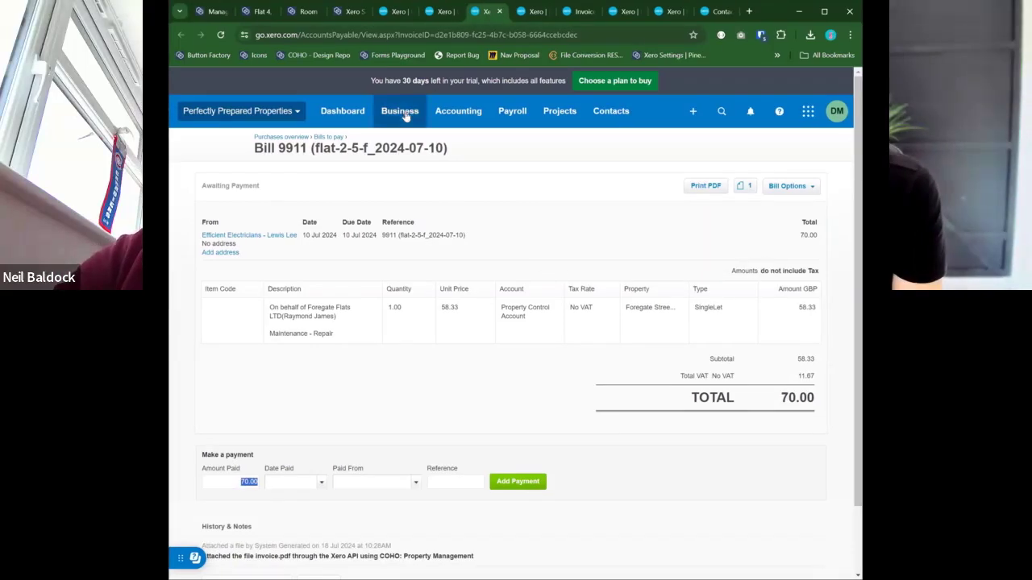
# Close the extra tabs and select all six awaiting-payment bills, totalling 2,050.00, for payment.
pyautogui.click(400, 113)
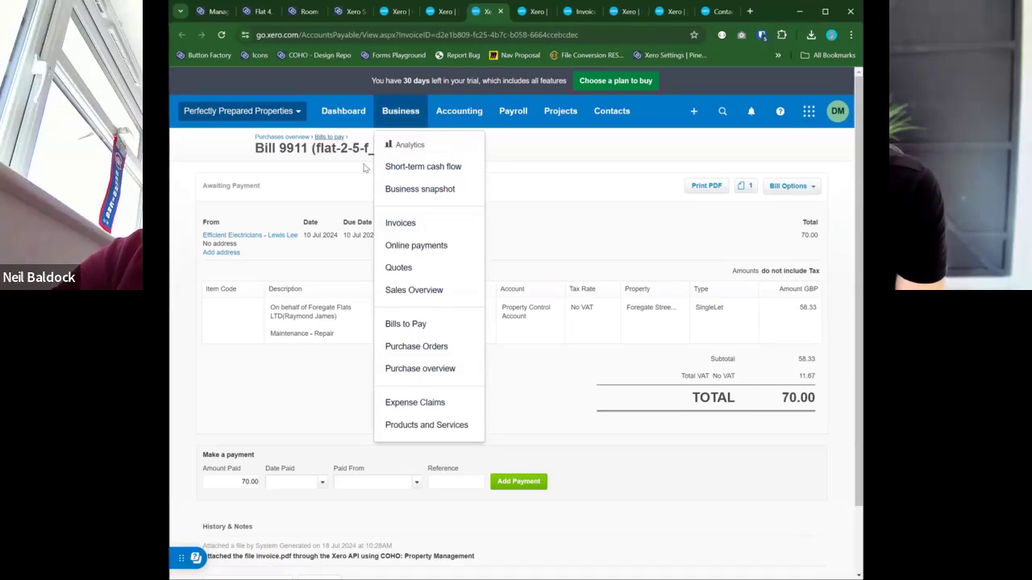
pyautogui.click(499, 12)
pyautogui.click(407, 16)
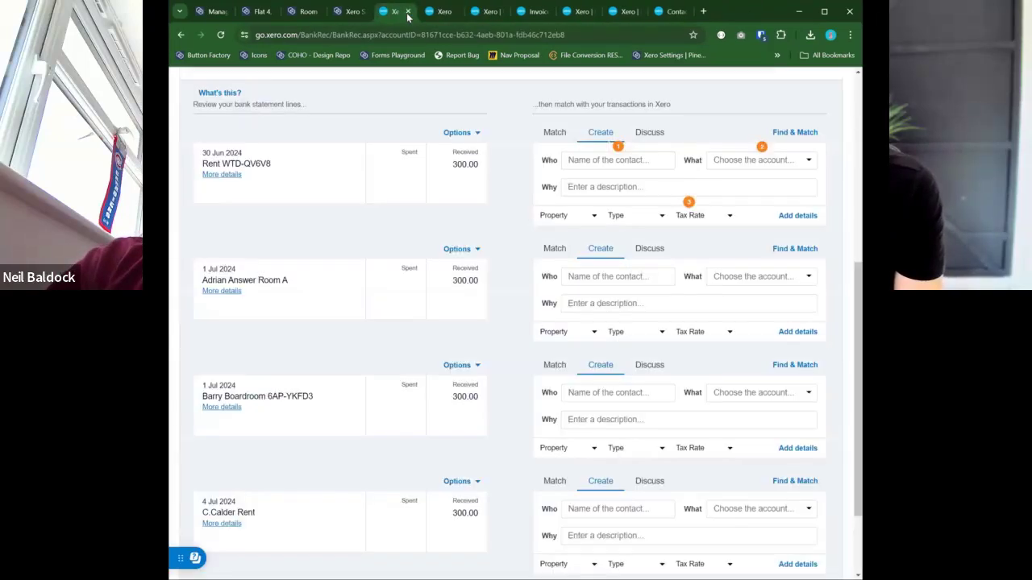
pyautogui.click(408, 13)
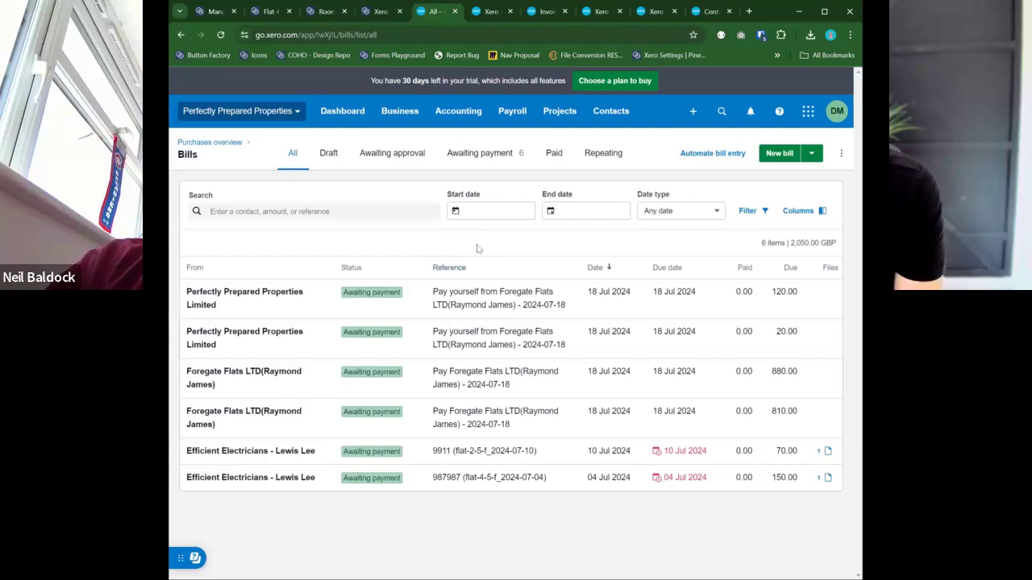
pyautogui.click(477, 165)
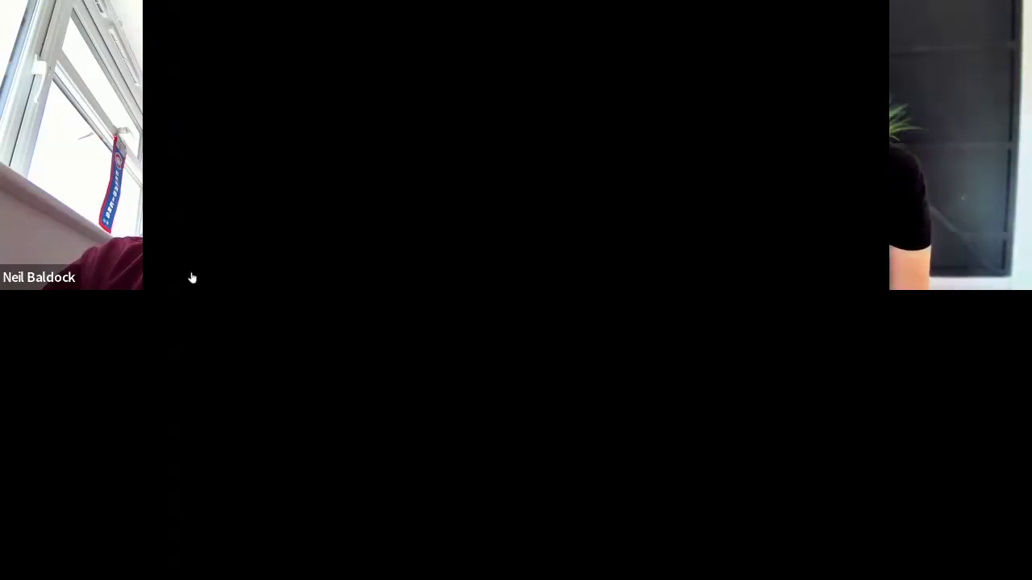
pyautogui.click(192, 276)
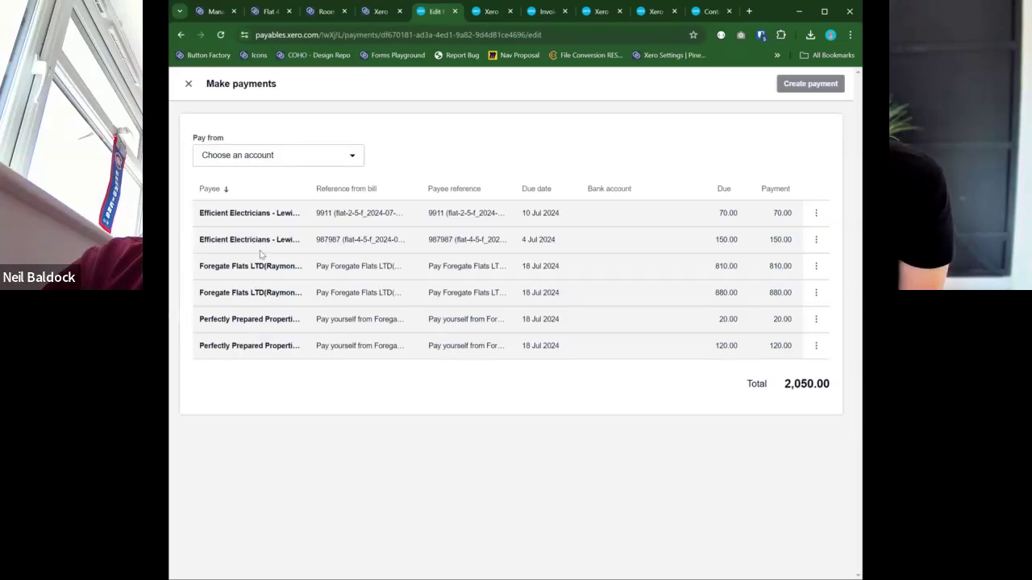
# Leave the Pay from account unchosen and cancel the batch payment.
pyautogui.click(276, 157)
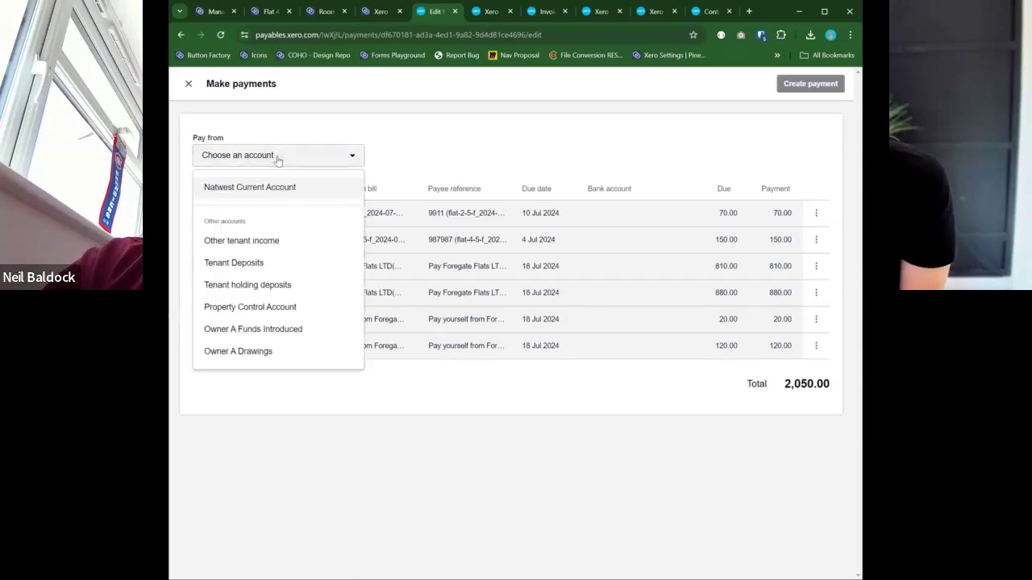
pyautogui.click(507, 152)
pyautogui.click(192, 84)
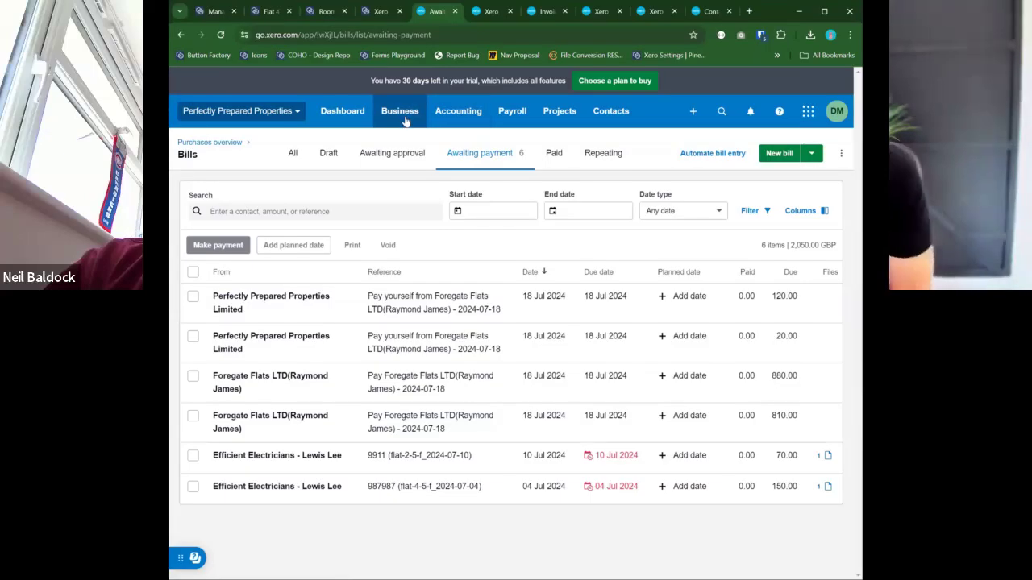
# Go to All contacts, check the COHO sync log, and open the Room D tenant's contact in a new tab.
pyautogui.click(404, 113)
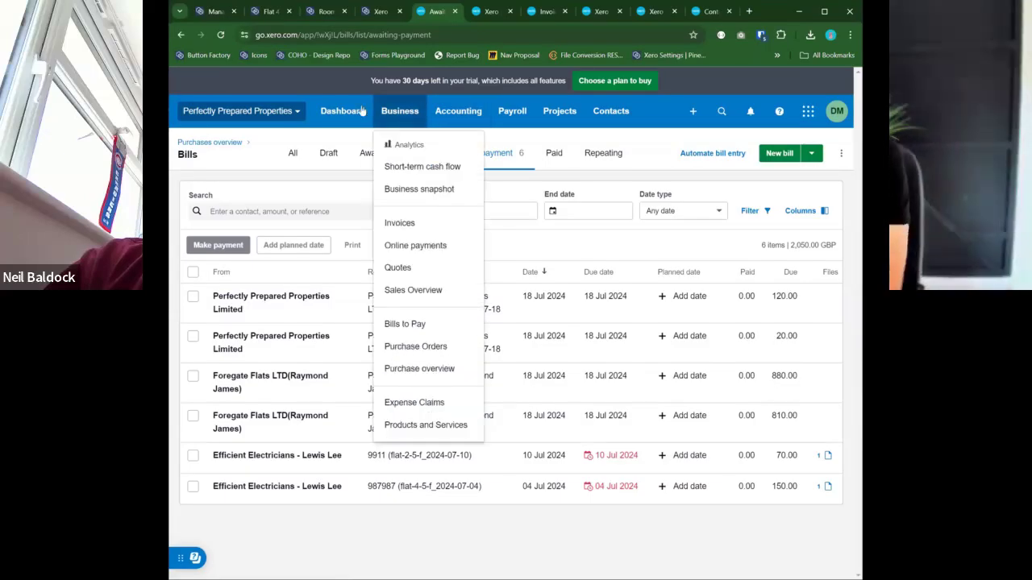
pyautogui.click(611, 110)
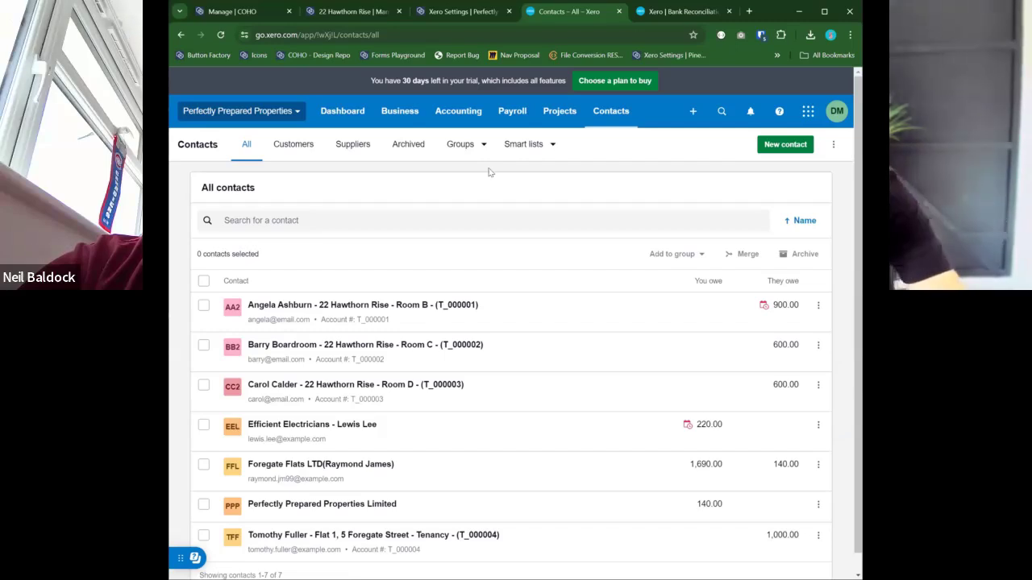
pyautogui.click(452, 12)
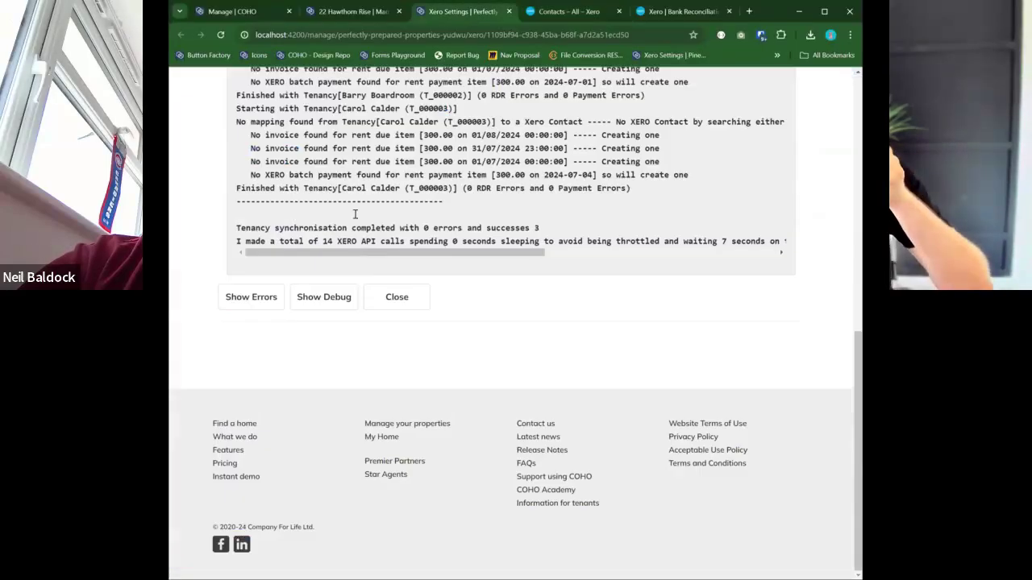
pyautogui.scroll(5, 517, 156)
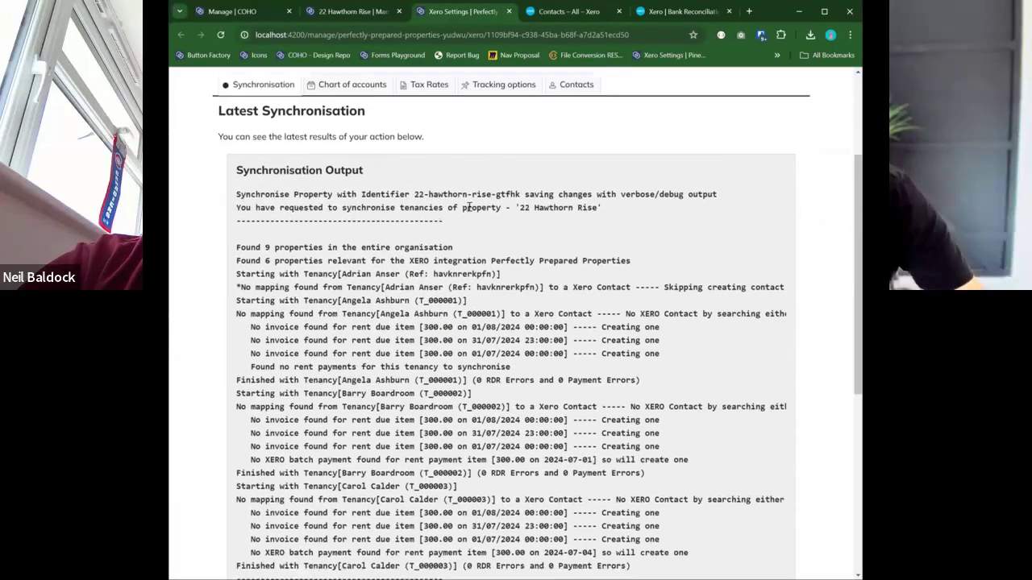
pyautogui.scroll(-2, 470, 208)
pyautogui.click(555, 13)
pyautogui.scroll(-1, 387, 346)
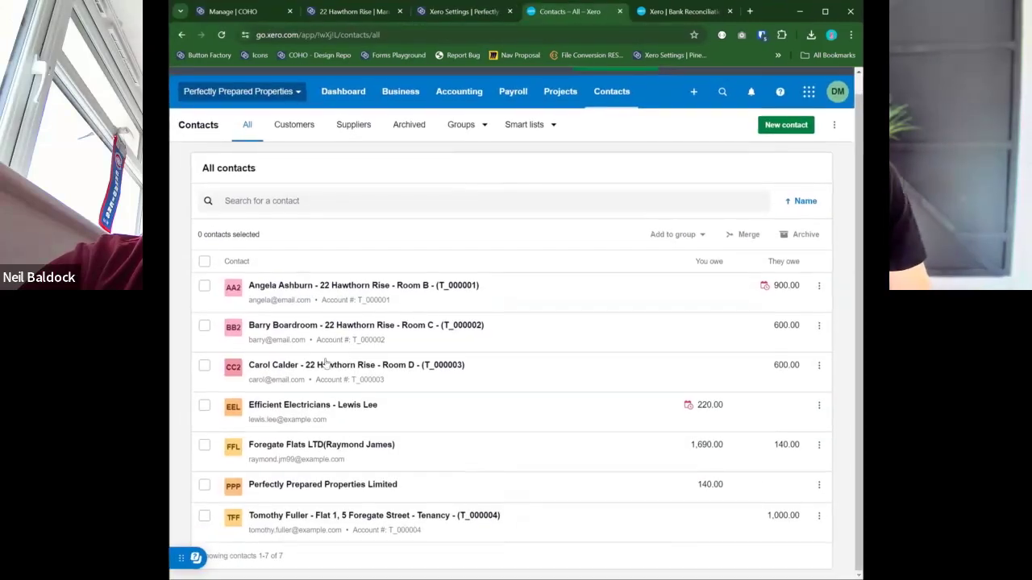
pyautogui.rightClick(347, 378)
pyautogui.click(348, 378)
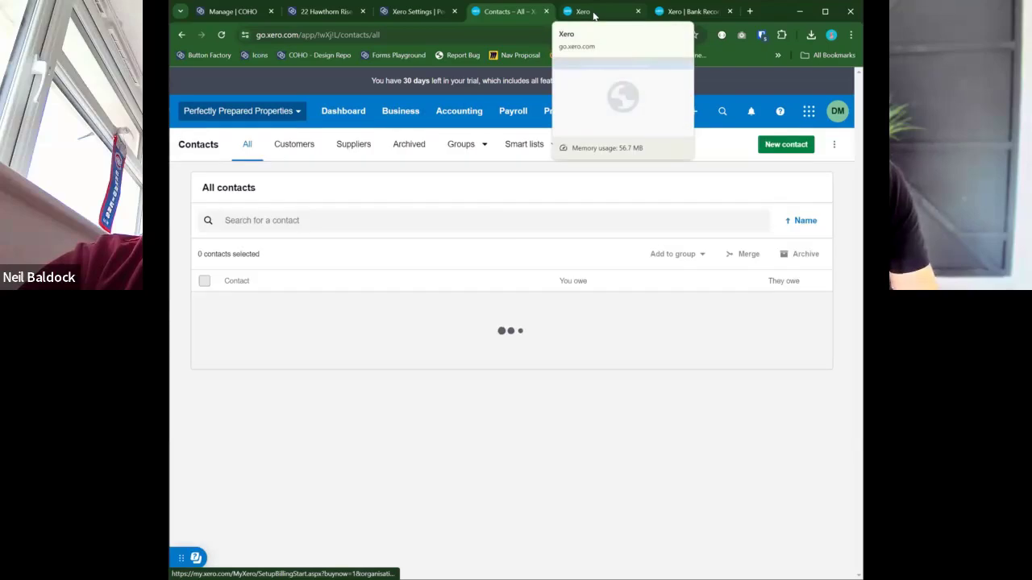
# Open the Room D tenant's paid July 2024 rent invoice INV-0014 from their contact record.
pyautogui.click(597, 12)
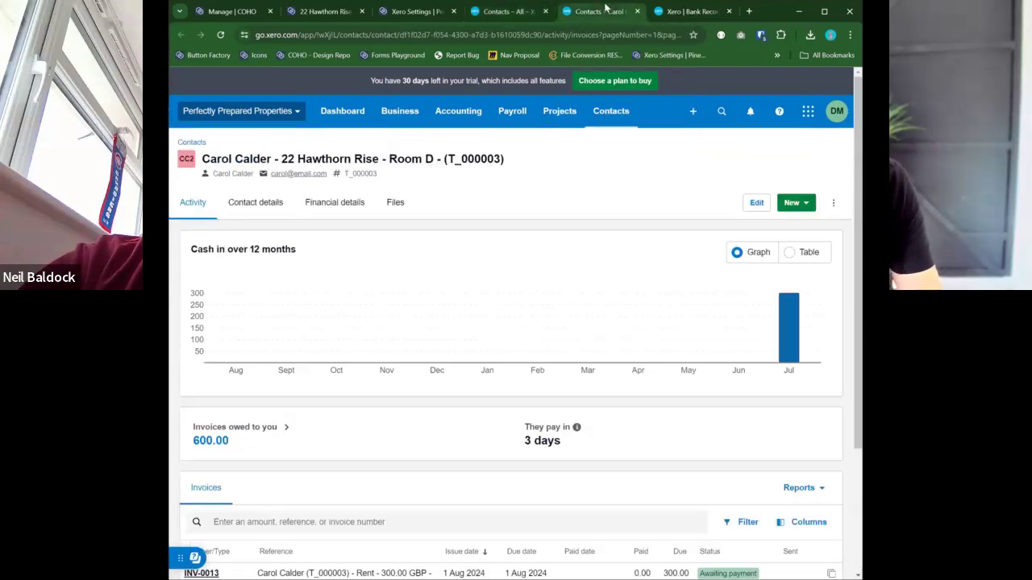
pyautogui.scroll(-2, 467, 245)
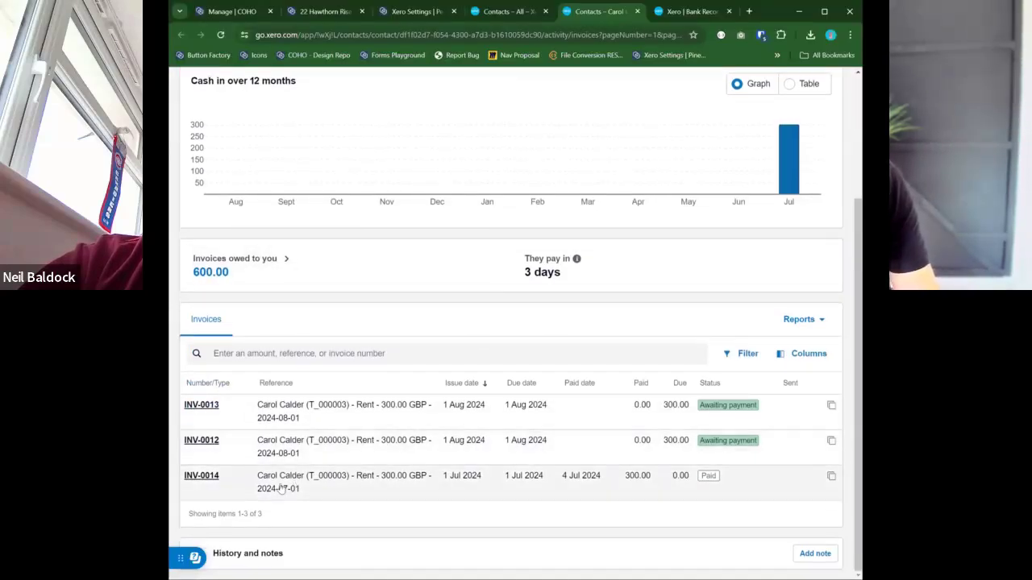
pyautogui.click(374, 484)
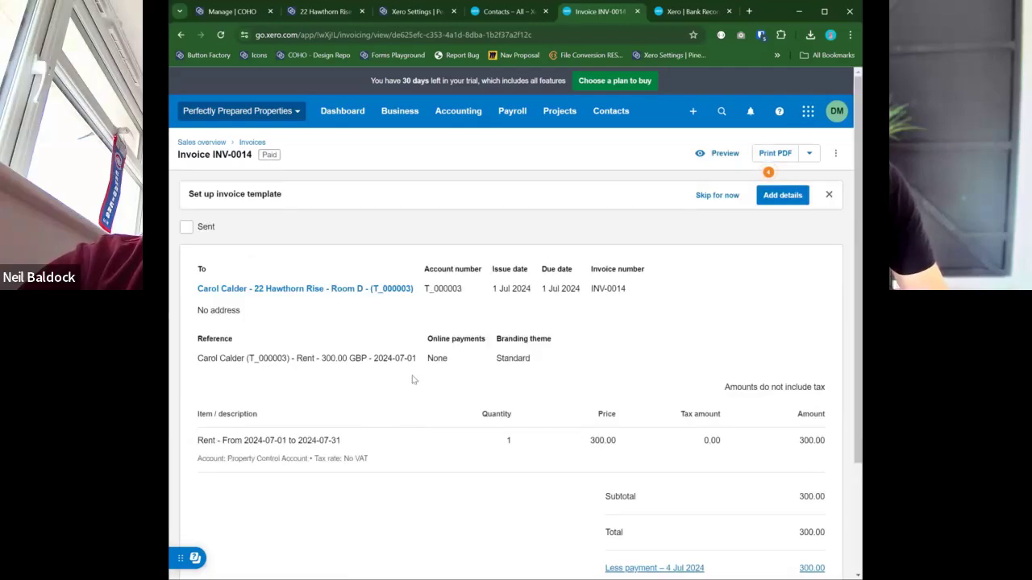
# Open the 4 Jul 2024 300.00 batch deposit paying INV-0014 and highlight its rent reference.
pyautogui.scroll(-1, 414, 383)
pyautogui.scroll(-2, 413, 383)
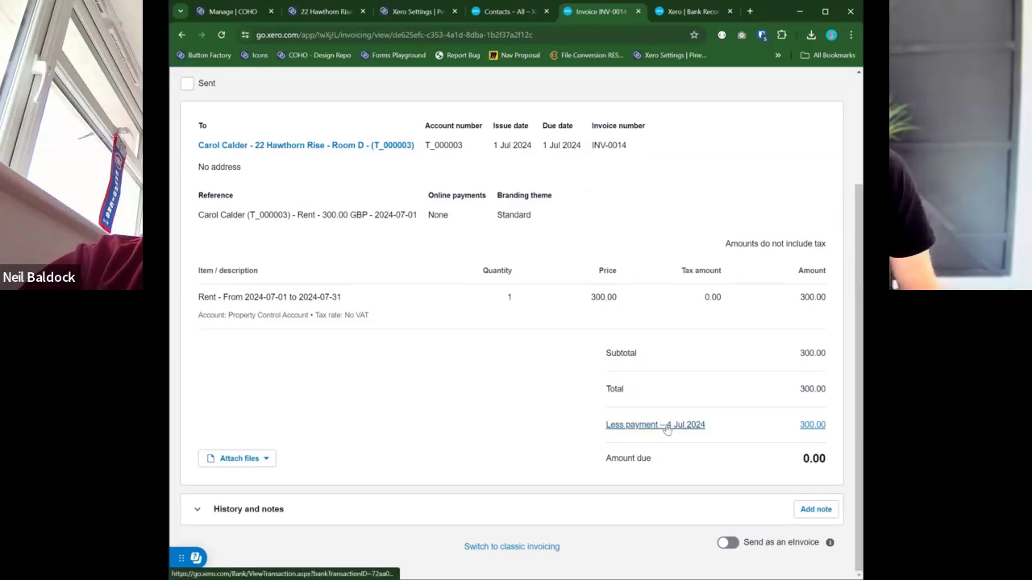
pyautogui.click(665, 431)
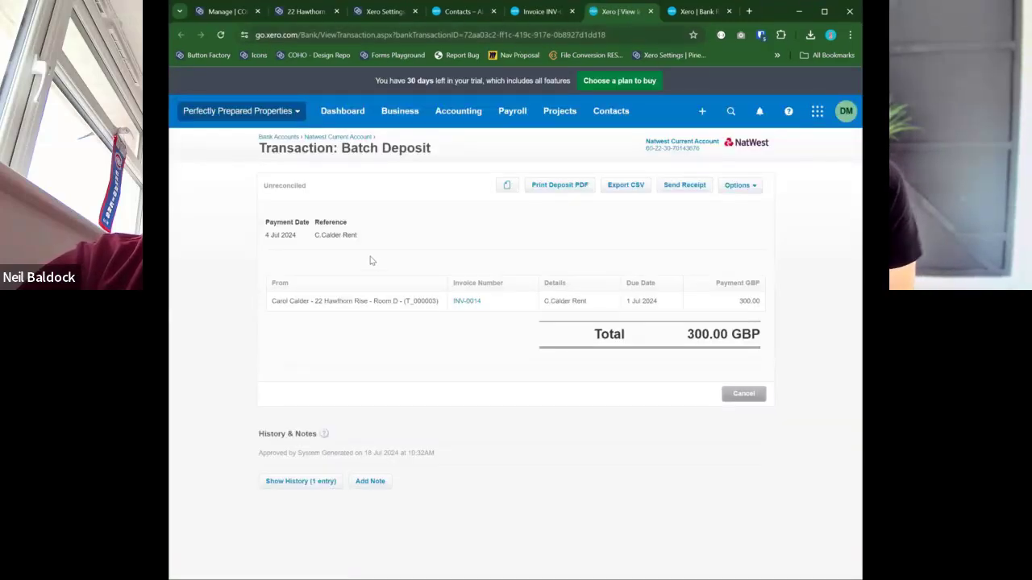
pyautogui.moveTo(358, 236); pyautogui.dragTo(317, 234)
pyautogui.click(315, 238)
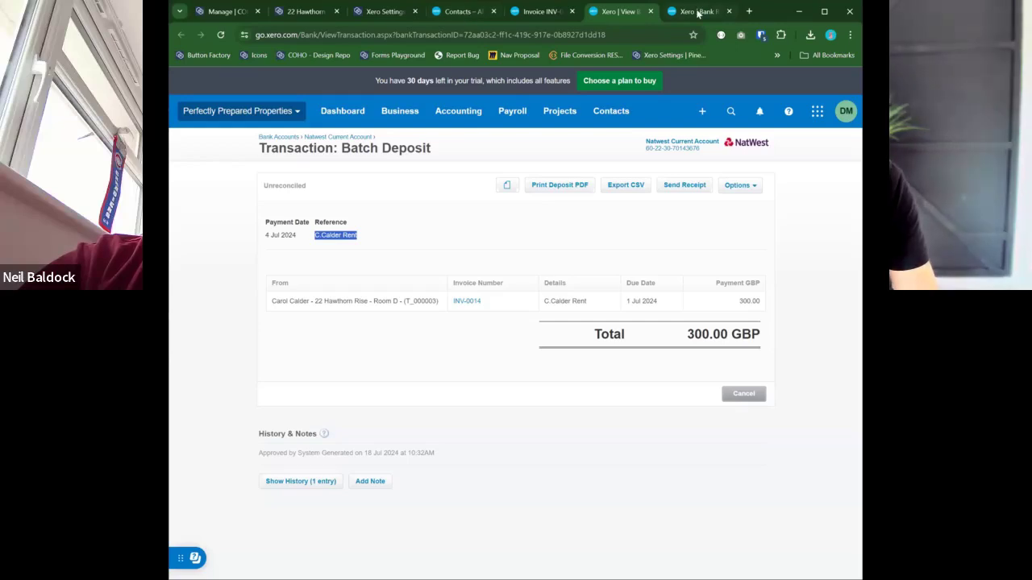
# Review the three £300.00 received statement lines on the Reconcile page, highlighting the Room D rent description.
pyautogui.click(698, 13)
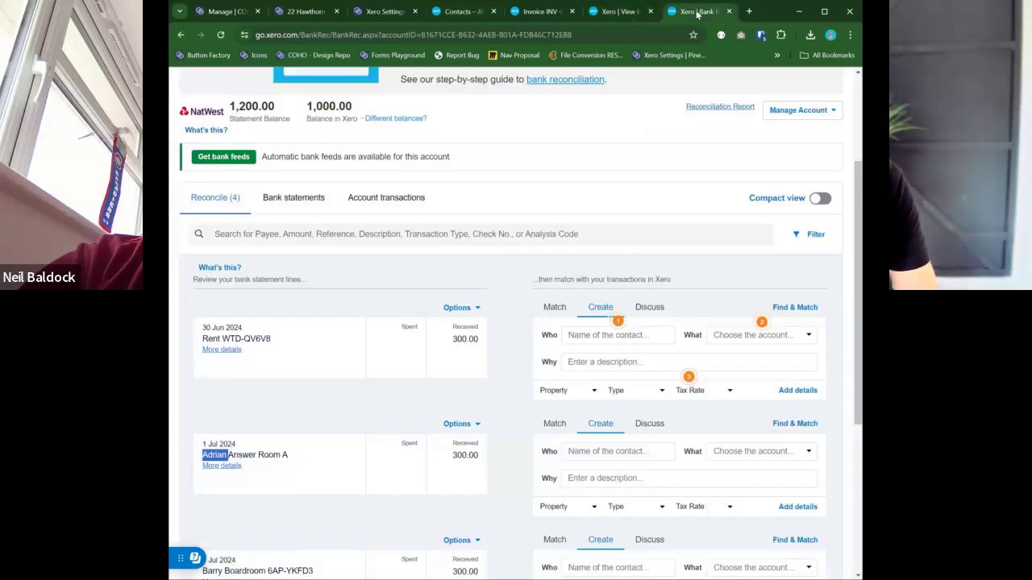
pyautogui.scroll(-5, 425, 303)
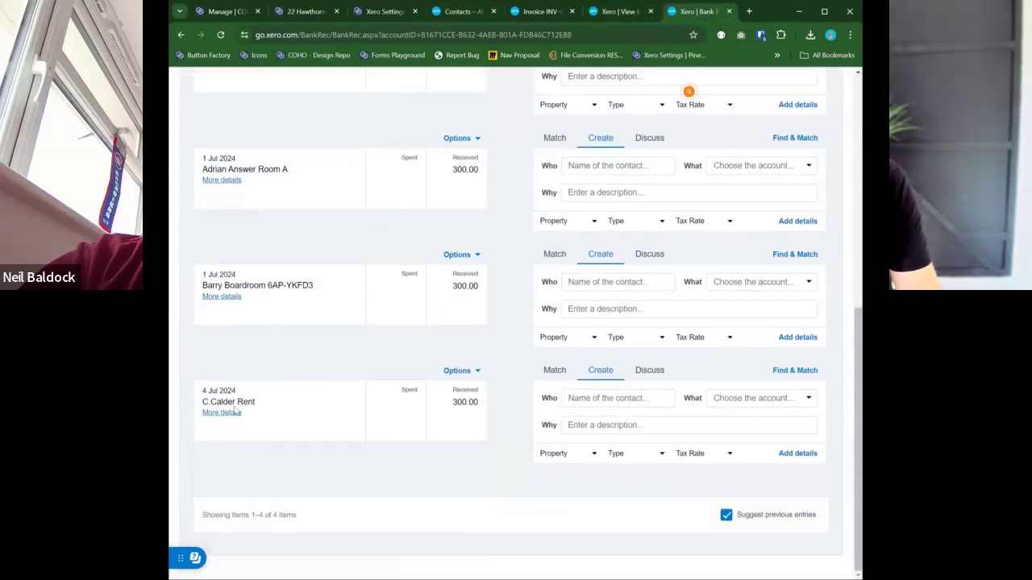
pyautogui.moveTo(201, 406); pyautogui.dragTo(290, 408)
pyautogui.click(553, 453)
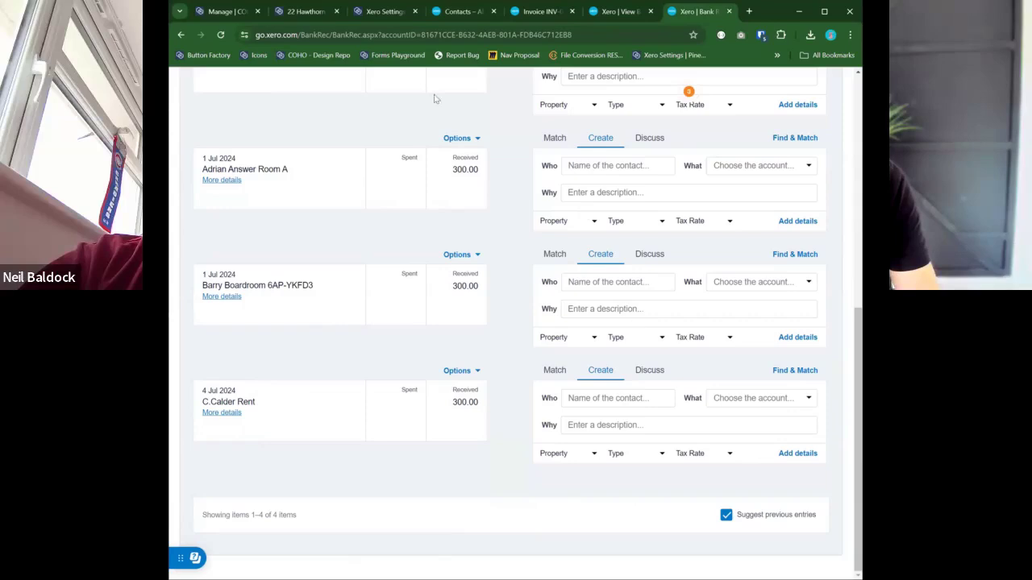
pyautogui.scroll(2, 337, 282)
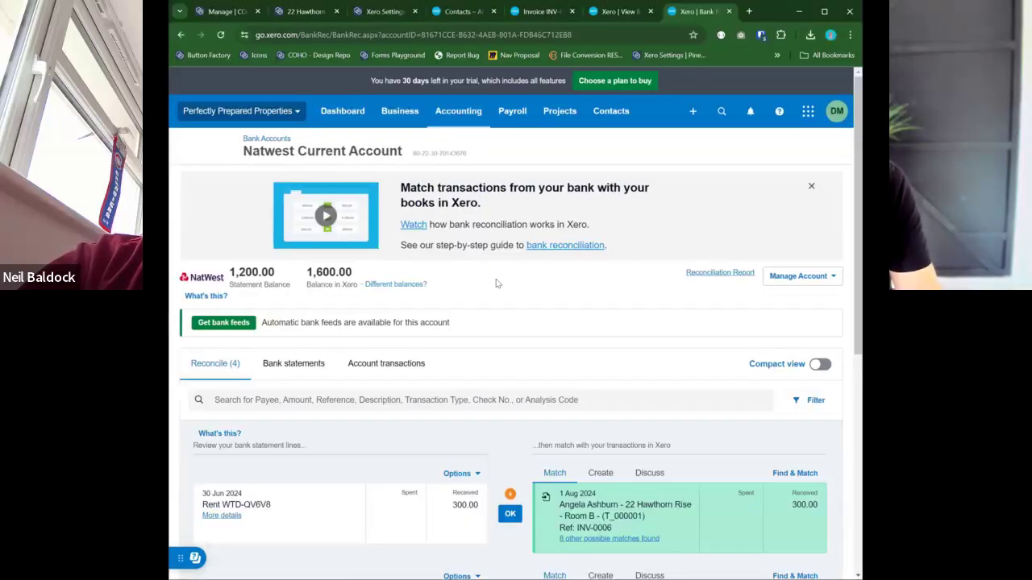
pyautogui.scroll(-2, 499, 290)
pyautogui.scroll(-2, 511, 295)
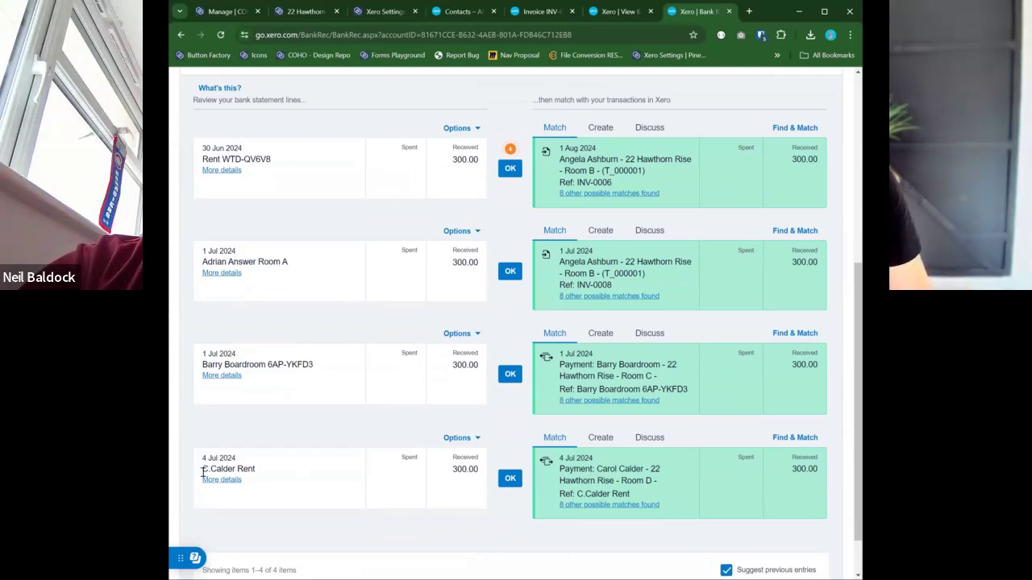
# Reconcile the Room D rent statement line with its suggested matching payment.
pyautogui.moveTo(234, 467); pyautogui.dragTo(273, 473)
pyautogui.moveTo(559, 469); pyautogui.dragTo(666, 468)
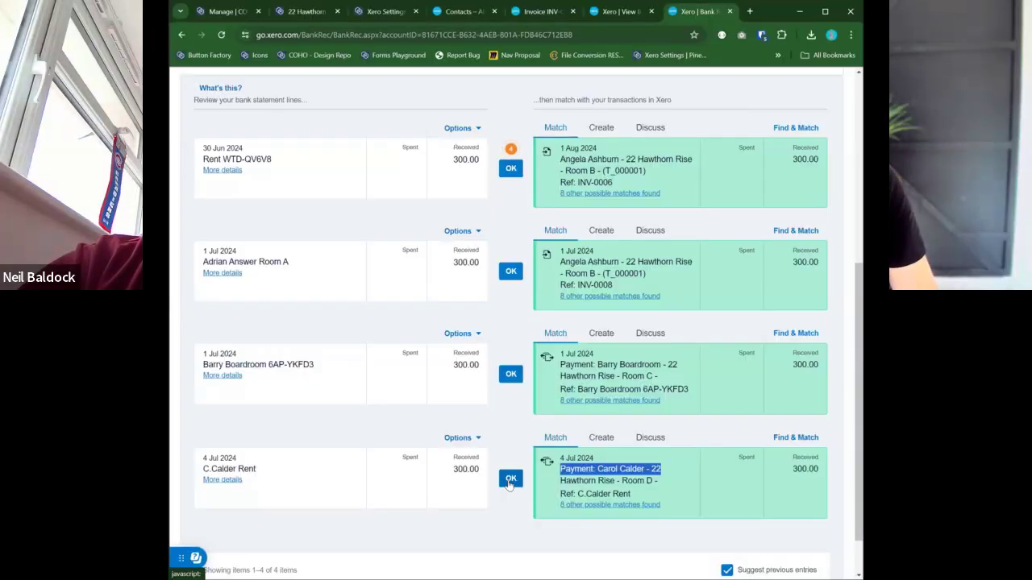
pyautogui.click(511, 479)
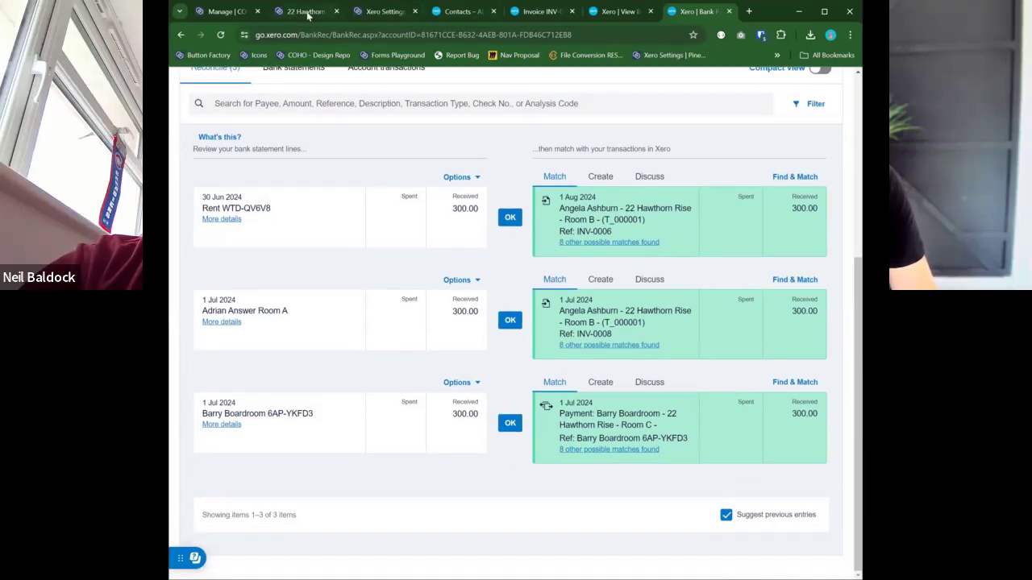
pyautogui.click(307, 12)
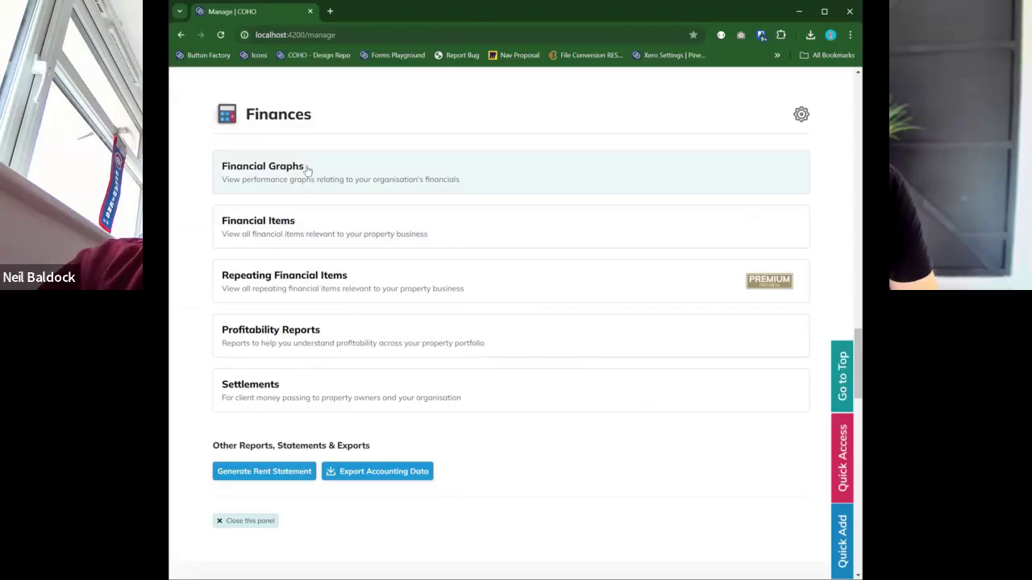
# Expand Financial Graphs, browse the All properties list, and view the Quick View and Expense Breakdown charts.
pyautogui.click(306, 171)
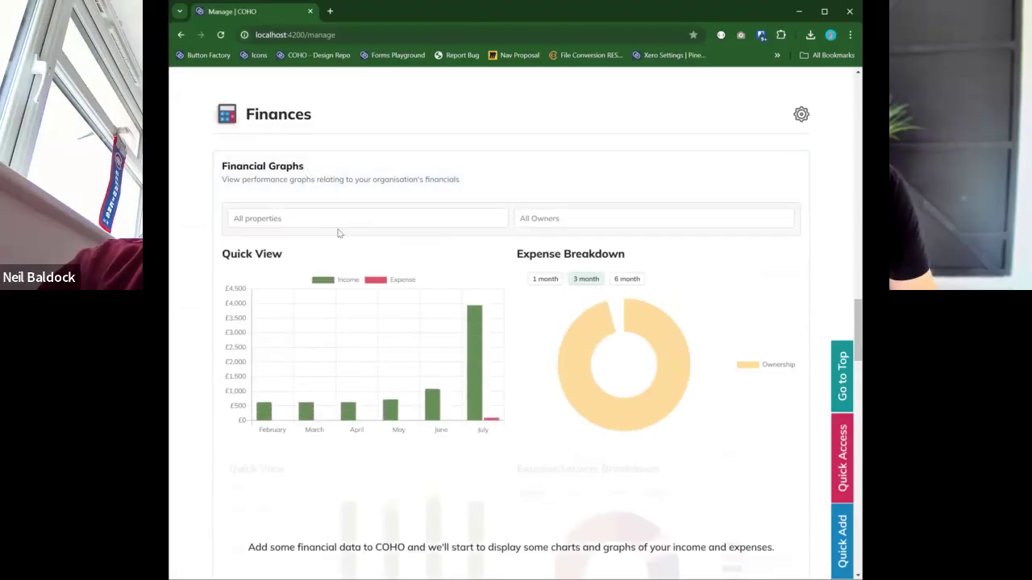
pyautogui.click(350, 224)
pyautogui.scroll(-2, 354, 250)
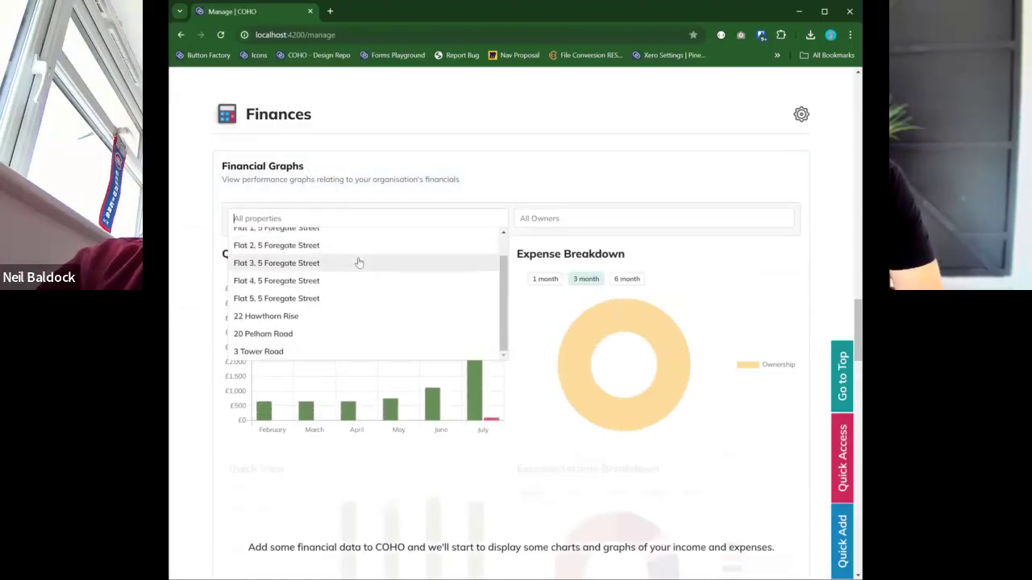
pyautogui.scroll(1, 359, 263)
pyautogui.click(489, 129)
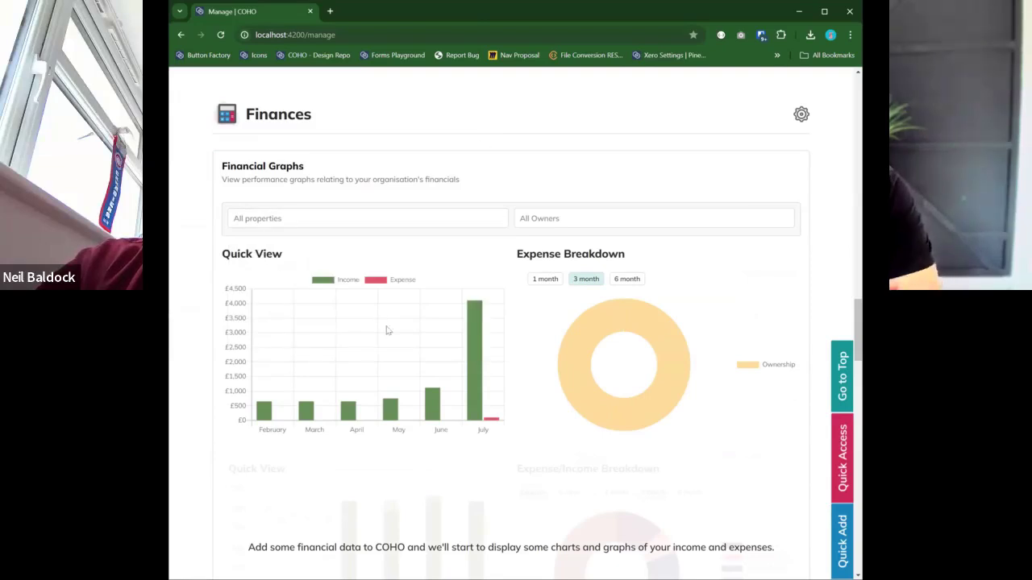
pyautogui.click(398, 219)
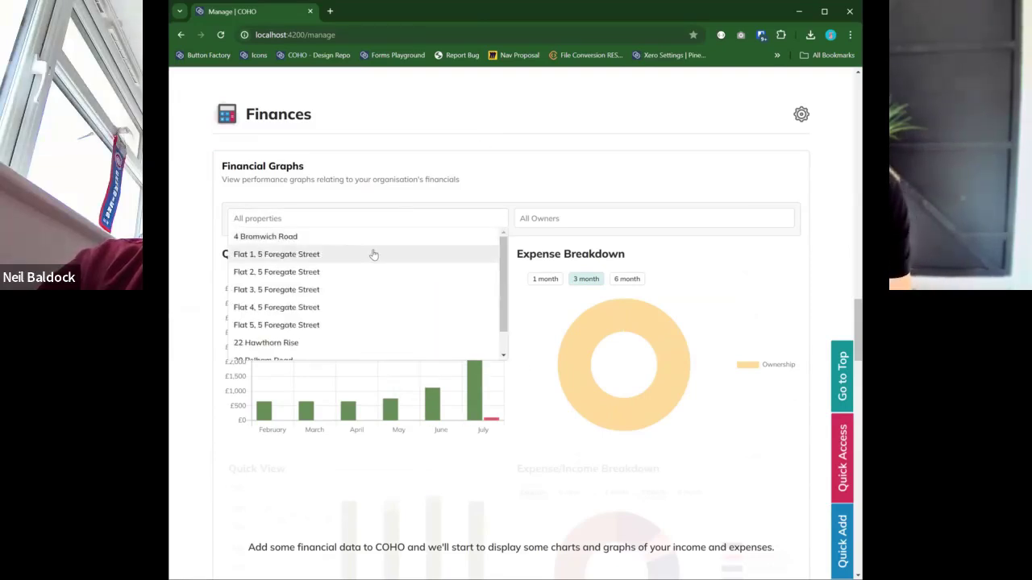
pyautogui.click(449, 187)
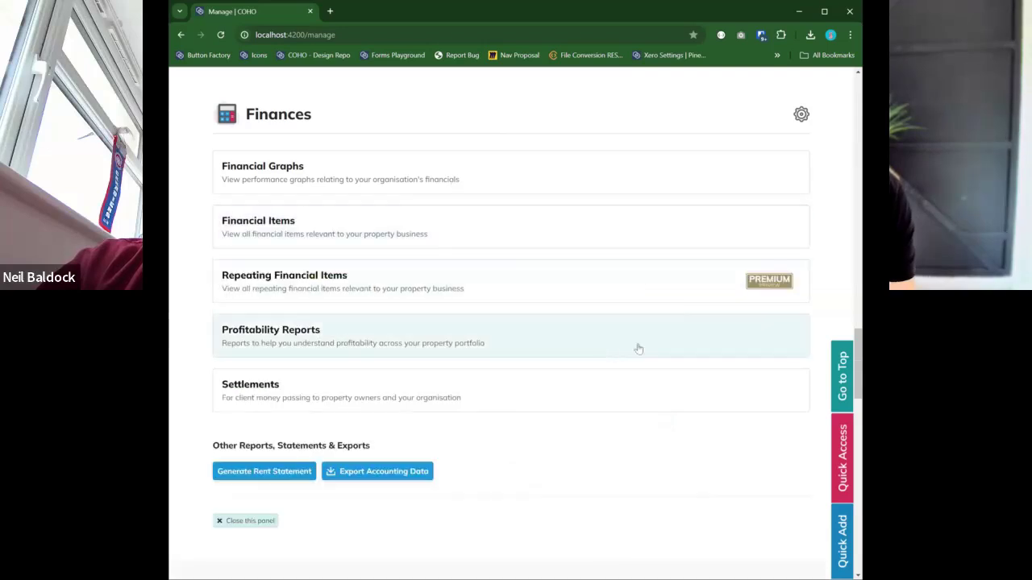
pyautogui.click(405, 188)
pyautogui.click(415, 216)
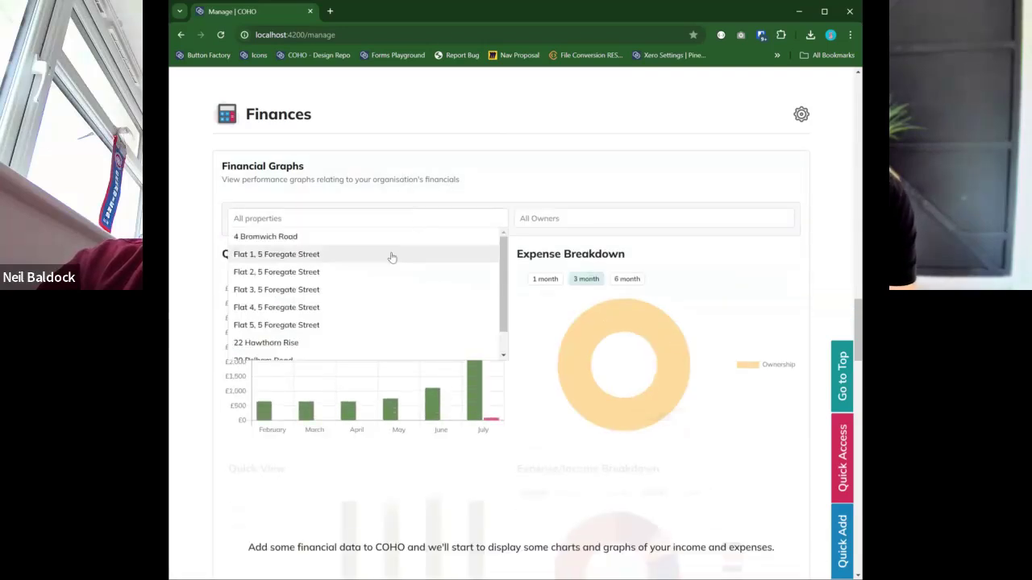
pyautogui.click(503, 195)
pyautogui.click(521, 187)
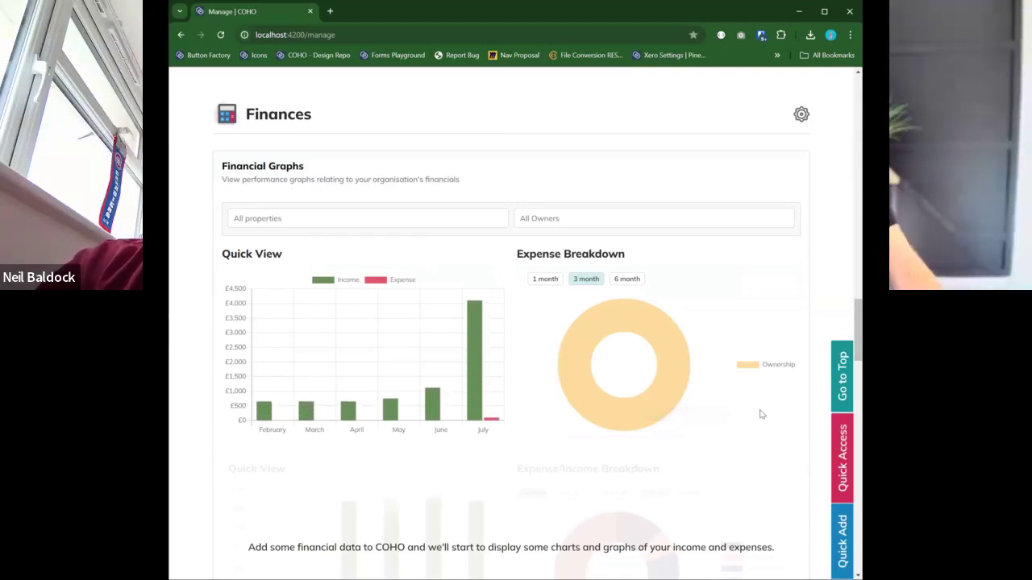
pyautogui.click(457, 192)
# Filter Financial Items to the Foregate Flats owner for 01/06/2024 to 30/06/2024.
pyautogui.click(368, 230)
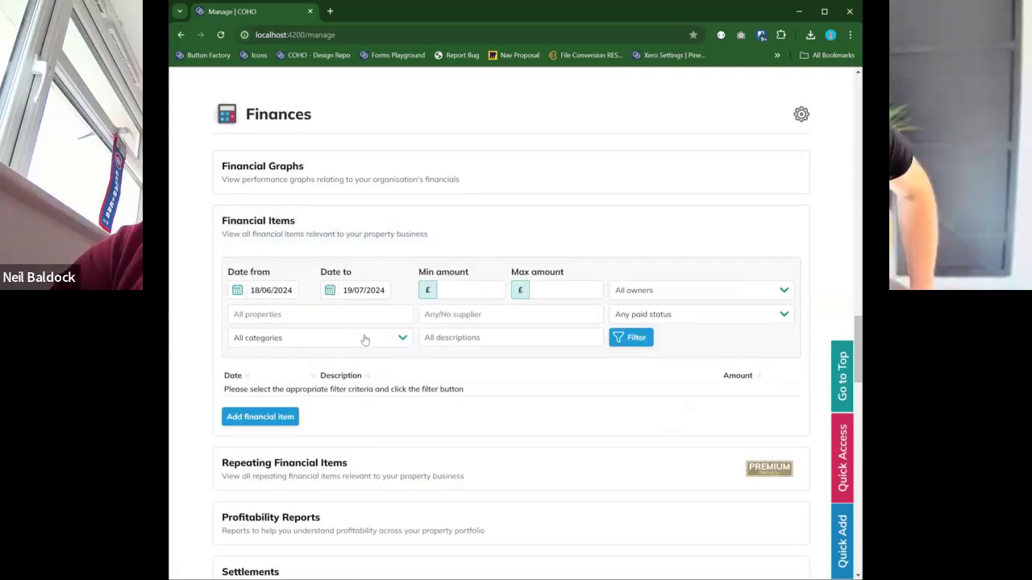
pyautogui.scroll(-1, 274, 272)
pyautogui.click(637, 235)
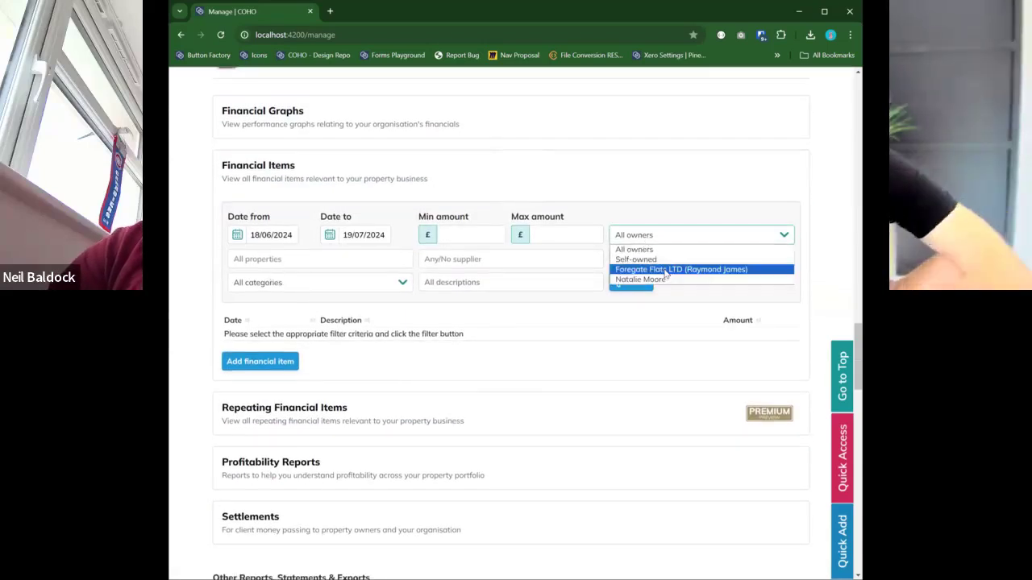
pyautogui.click(665, 272)
pyautogui.click(271, 234)
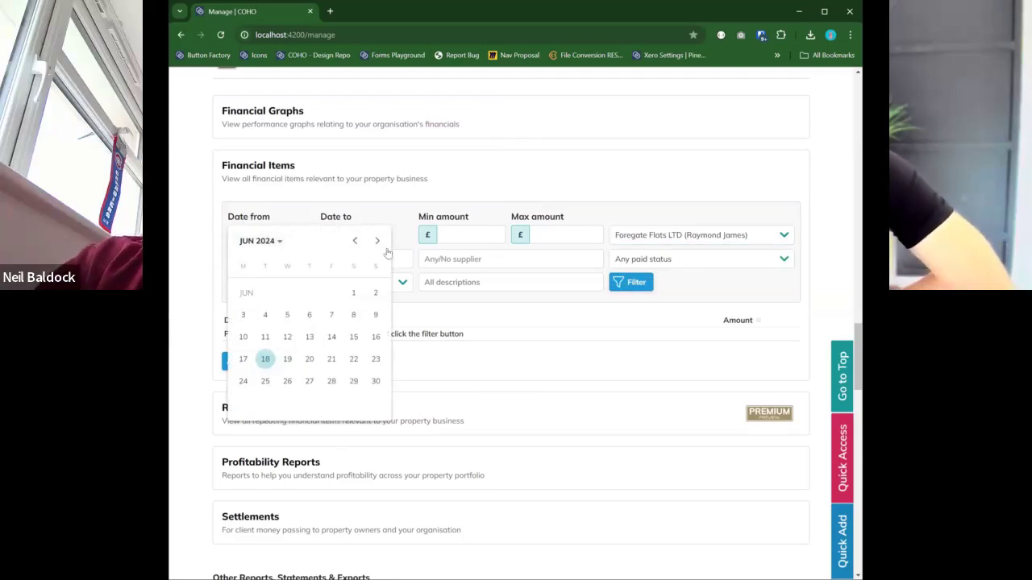
pyautogui.click(353, 294)
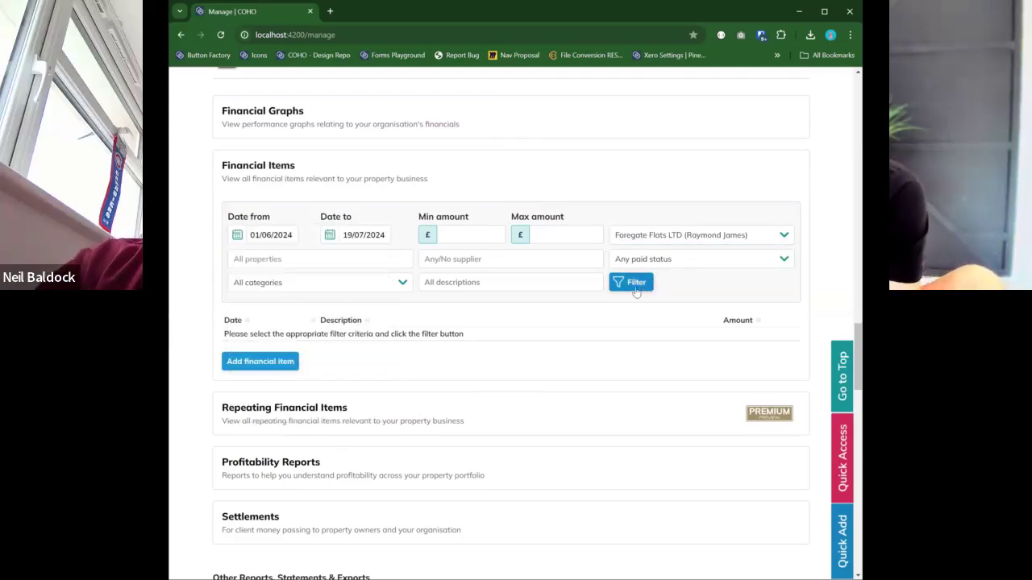
pyautogui.click(328, 236)
pyautogui.click(447, 240)
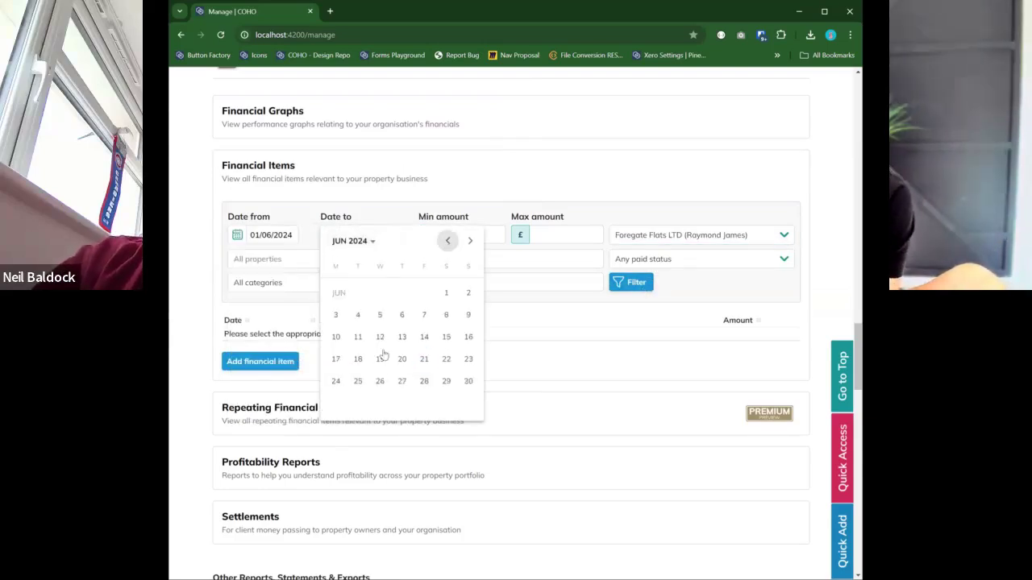
pyautogui.click(469, 381)
pyautogui.click(636, 283)
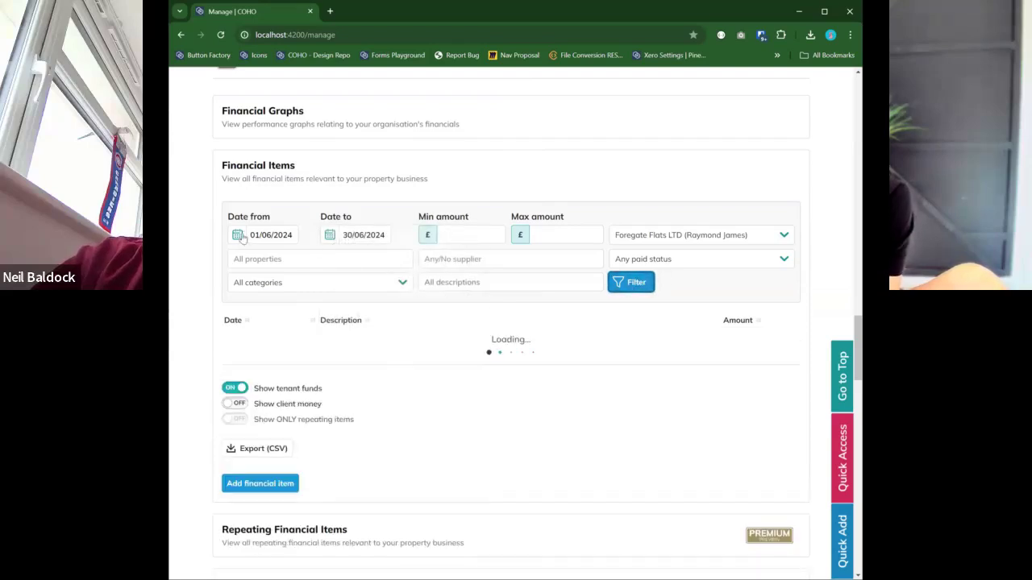
# Highlight the £2,700.90 client money and £284.11 income figures in the filtered results.
pyautogui.scroll(-1, 635, 218)
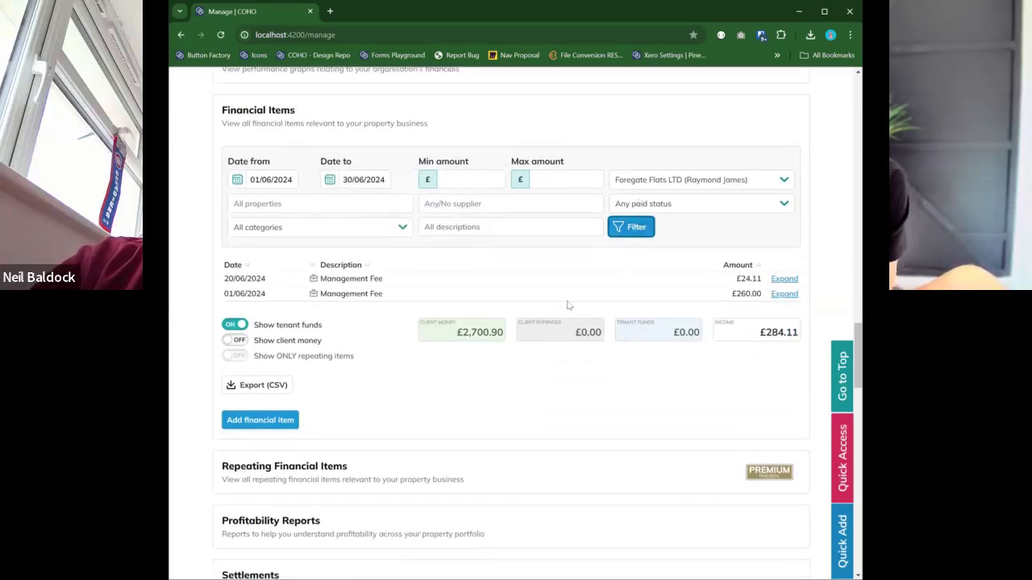
pyautogui.moveTo(455, 336); pyautogui.dragTo(503, 332)
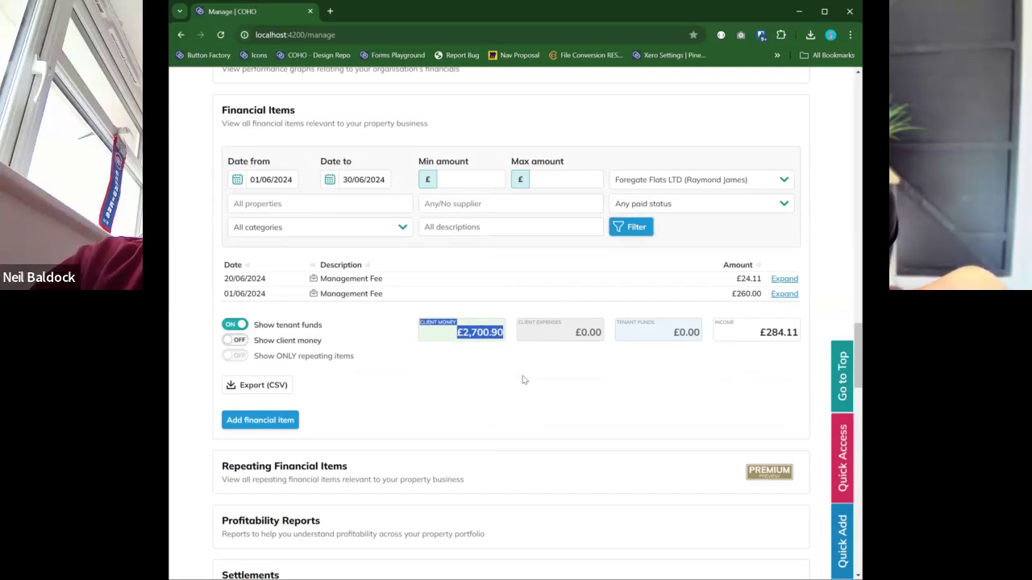
pyautogui.click(540, 330)
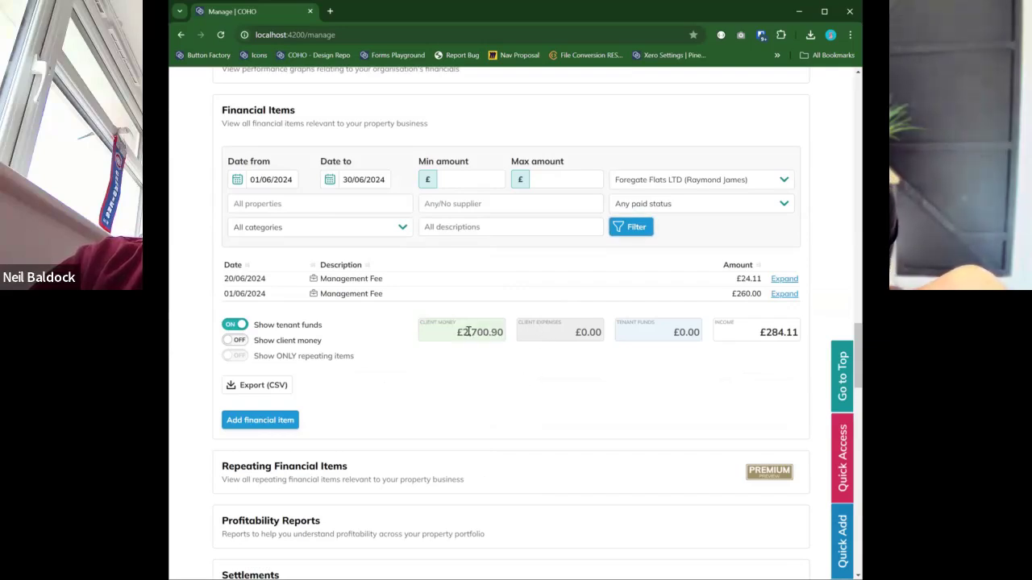
pyautogui.moveTo(757, 333); pyautogui.dragTo(796, 333)
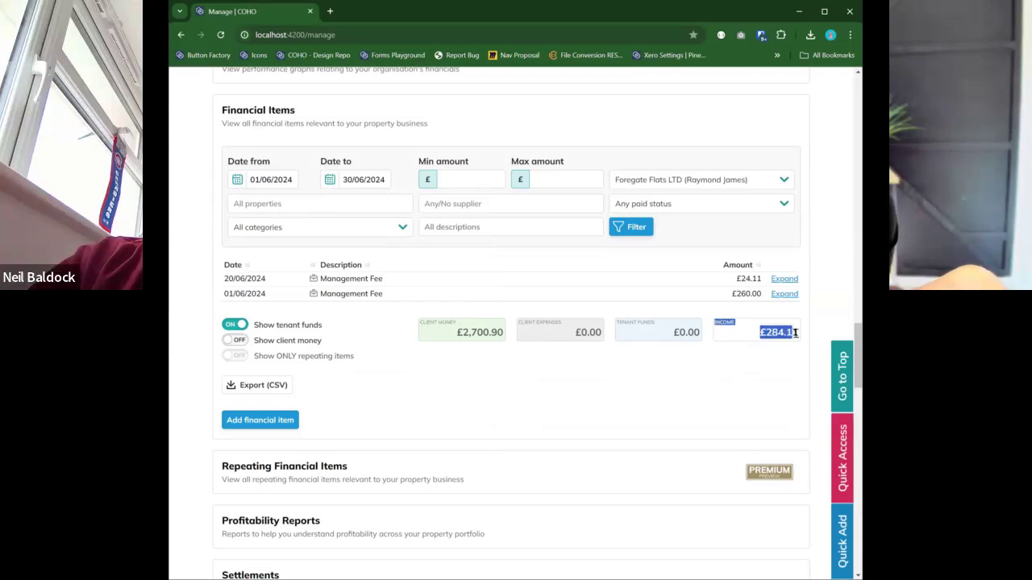
pyautogui.click(796, 332)
pyautogui.moveTo(723, 320); pyautogui.dragTo(739, 330)
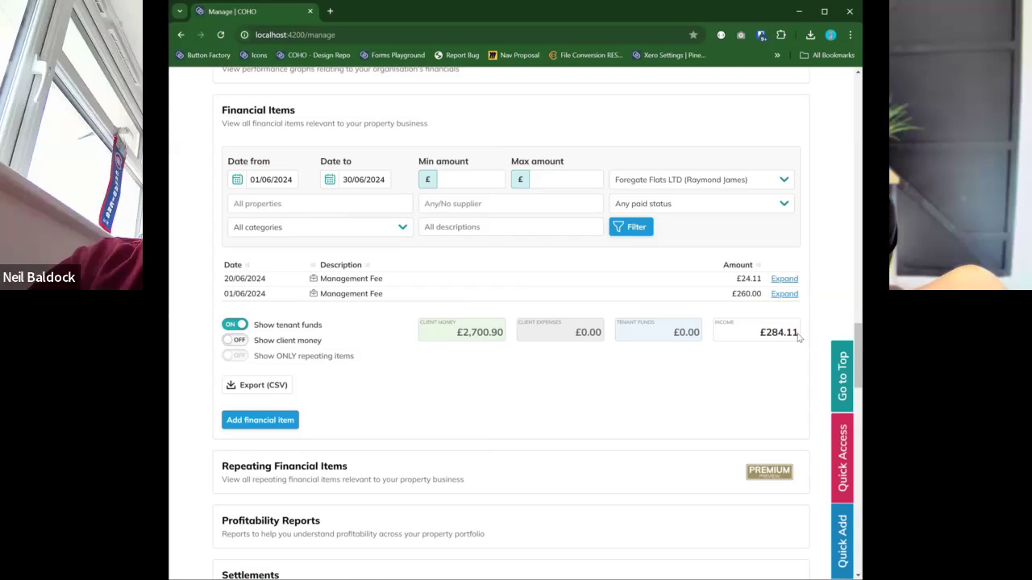
# Narrow the results to Single Household properties and reapply the filter.
pyautogui.click(342, 208)
pyautogui.scroll(-4, 352, 260)
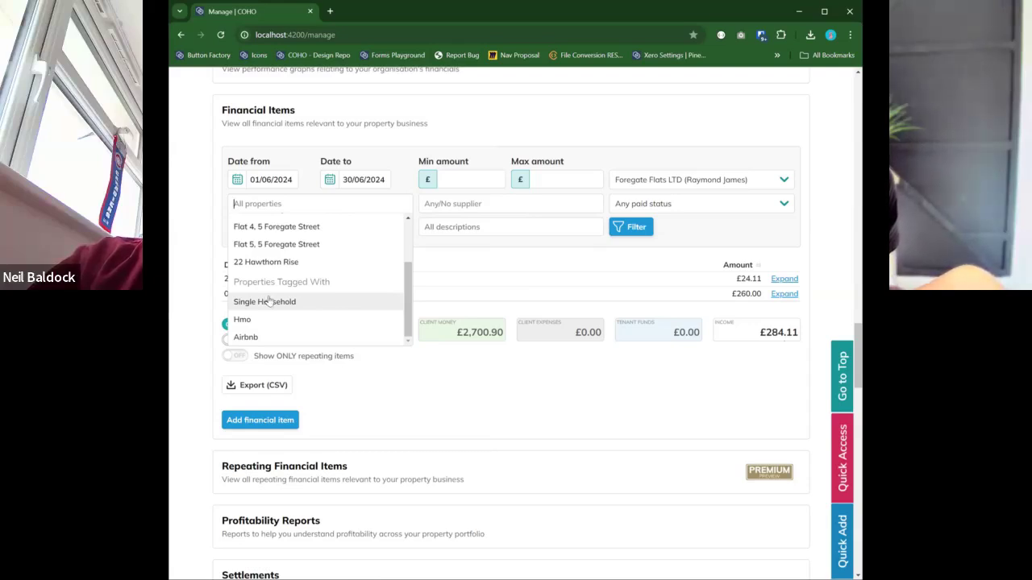
pyautogui.click(272, 301)
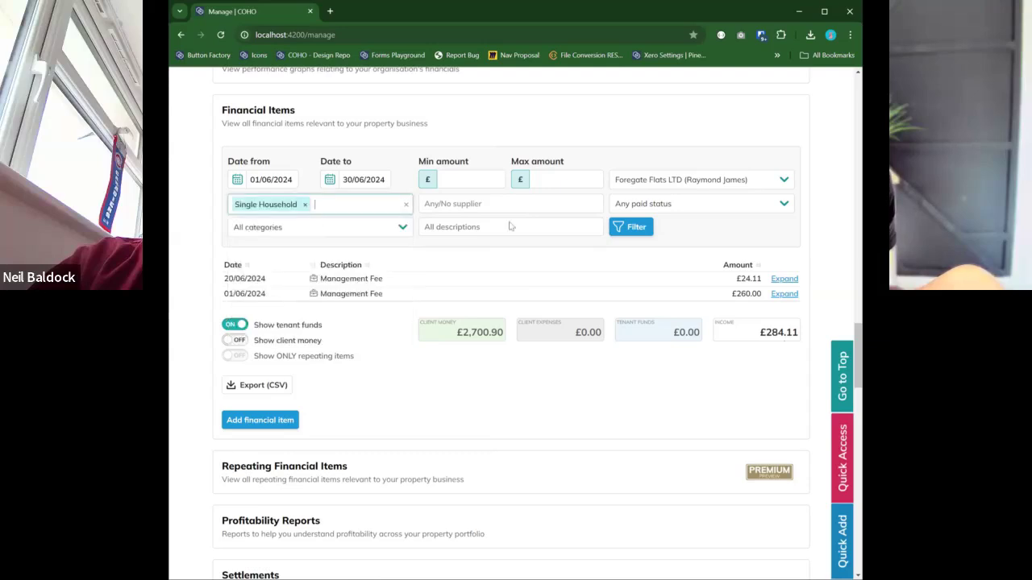
pyautogui.click(628, 229)
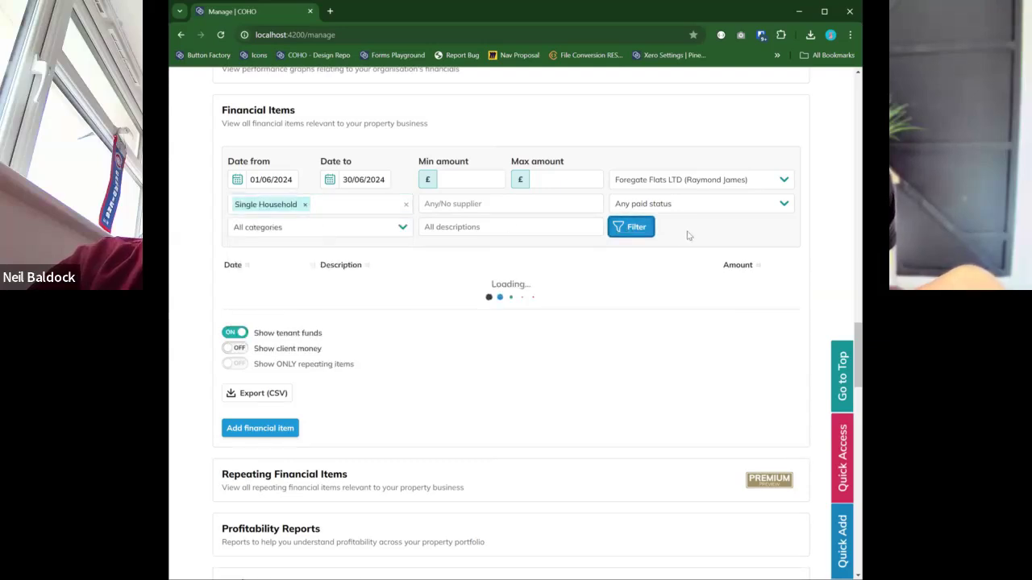